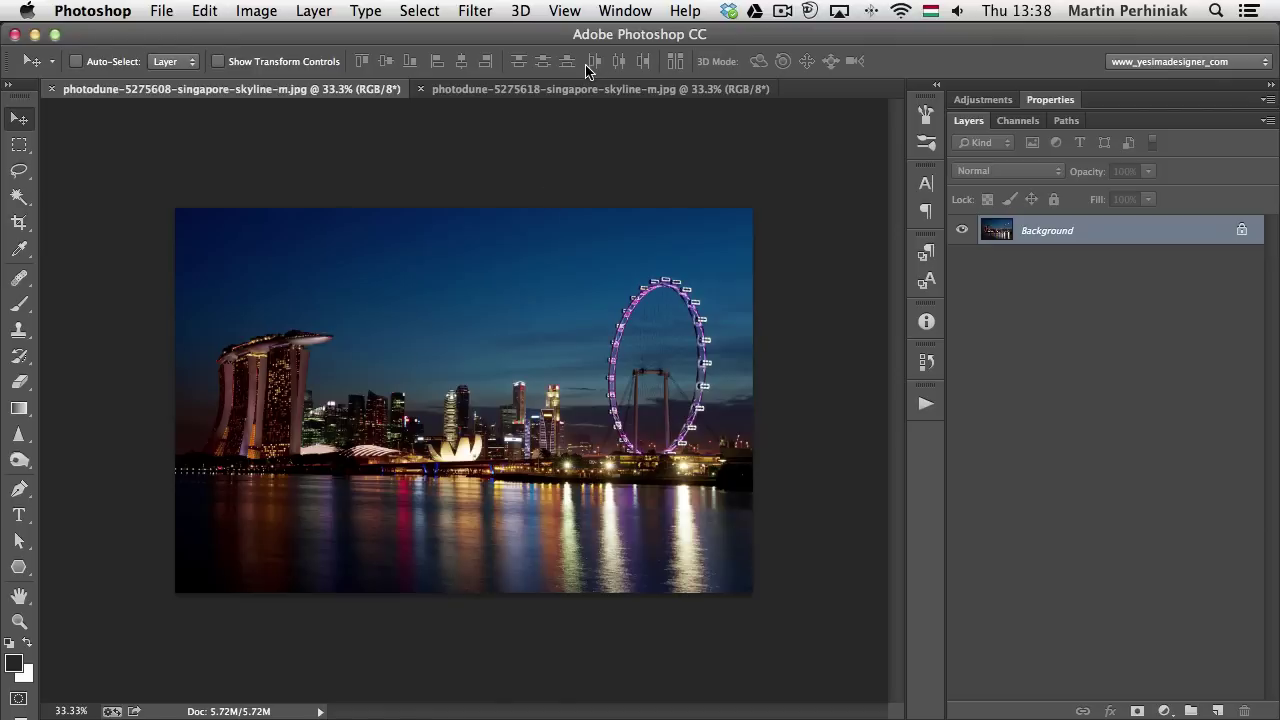
# Arrange the two open skyline photos side by side in a 2-up Vertical layout and view them with the panels hidden briefly
pyautogui.click(609, 12)
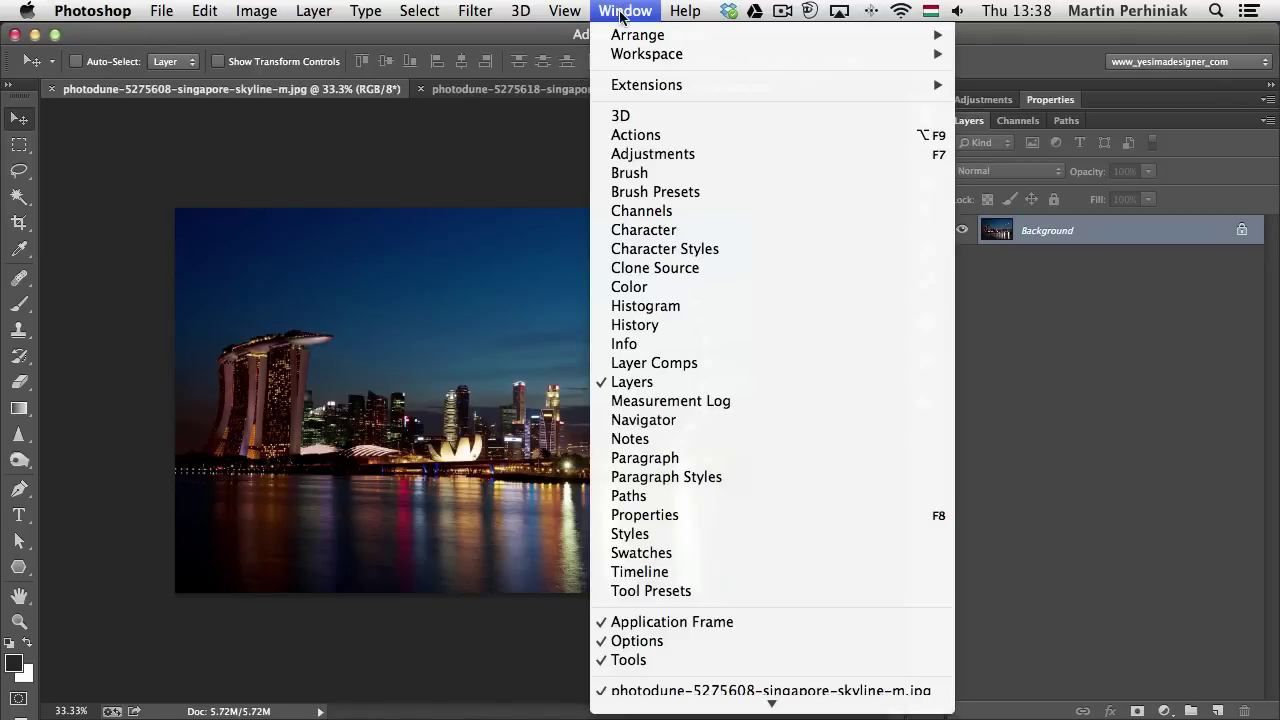
pyautogui.moveTo(621, 35)
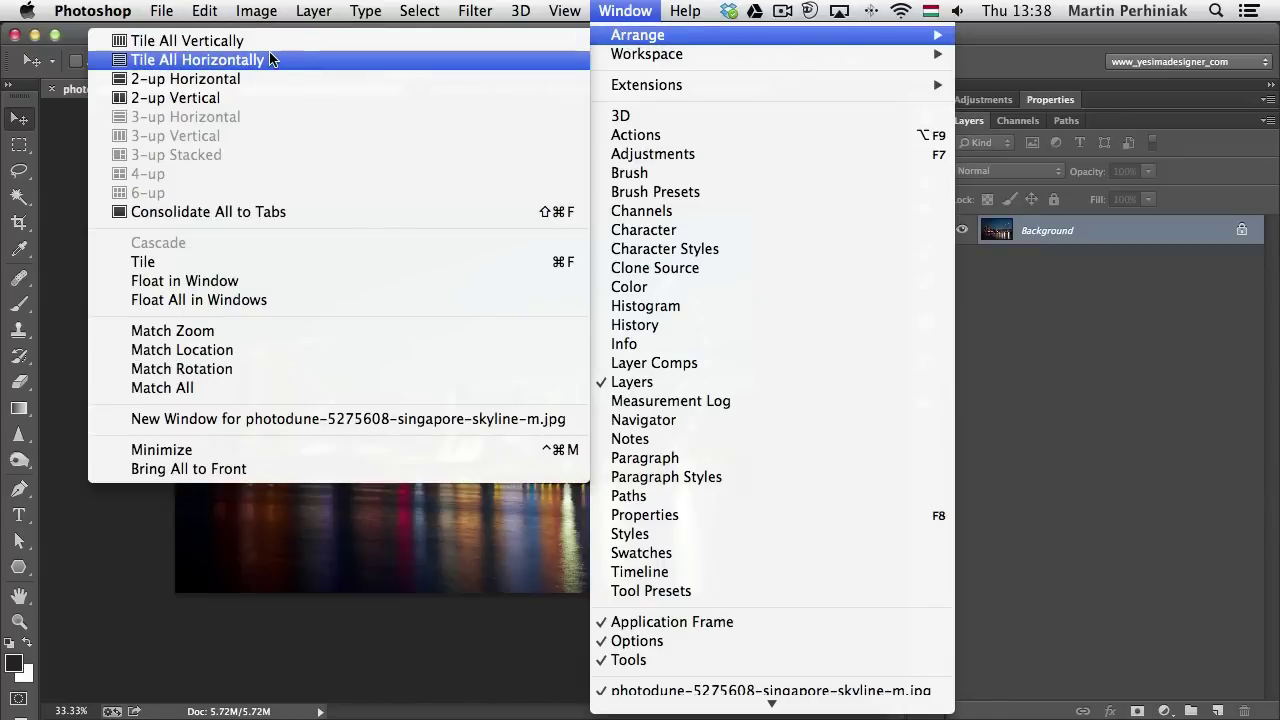
pyautogui.click(222, 98)
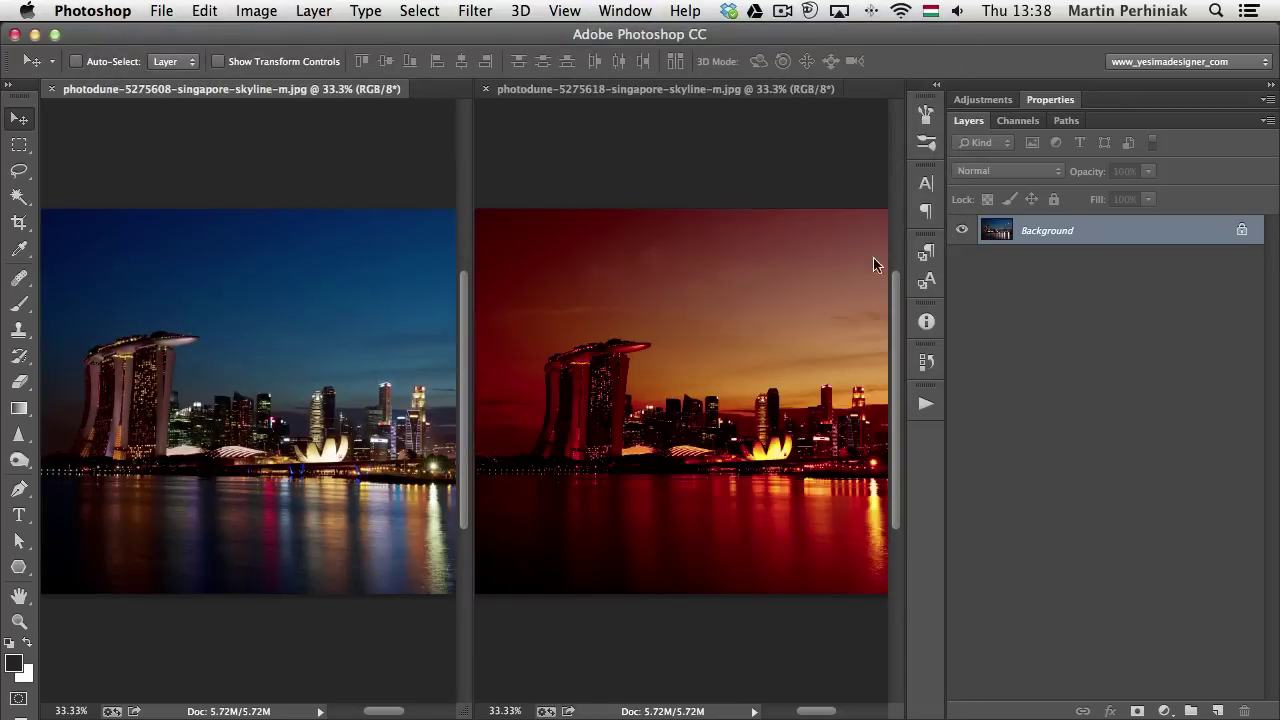
pyautogui.press('Tab')
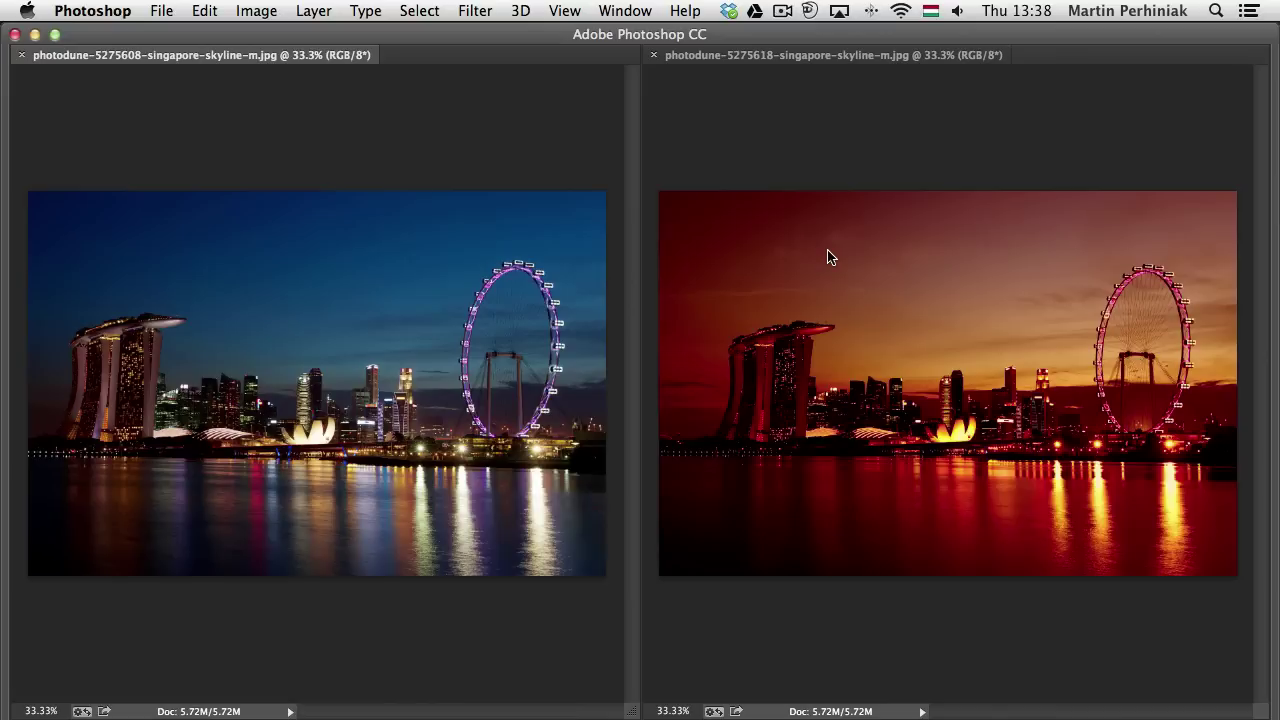
pyautogui.press('Tab')
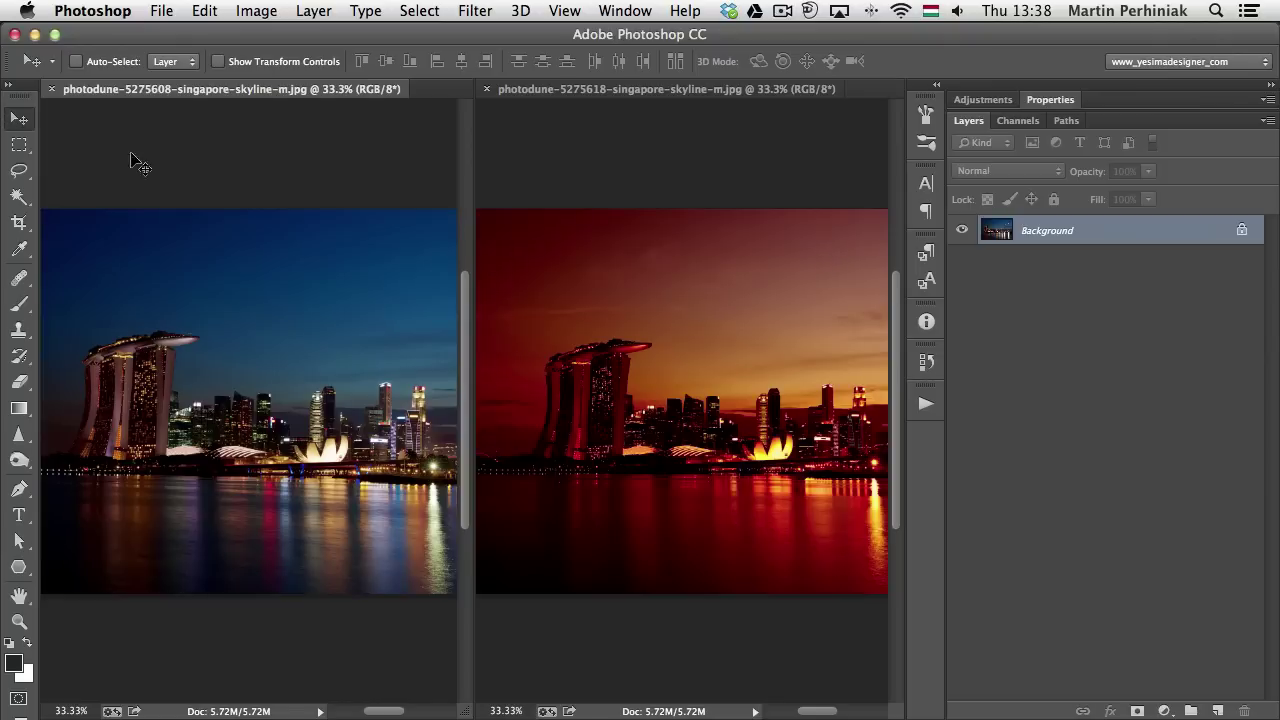
# Copy the red skyline photo into the blue skyline document as a new layer and close the red source document
pyautogui.click(610, 323)
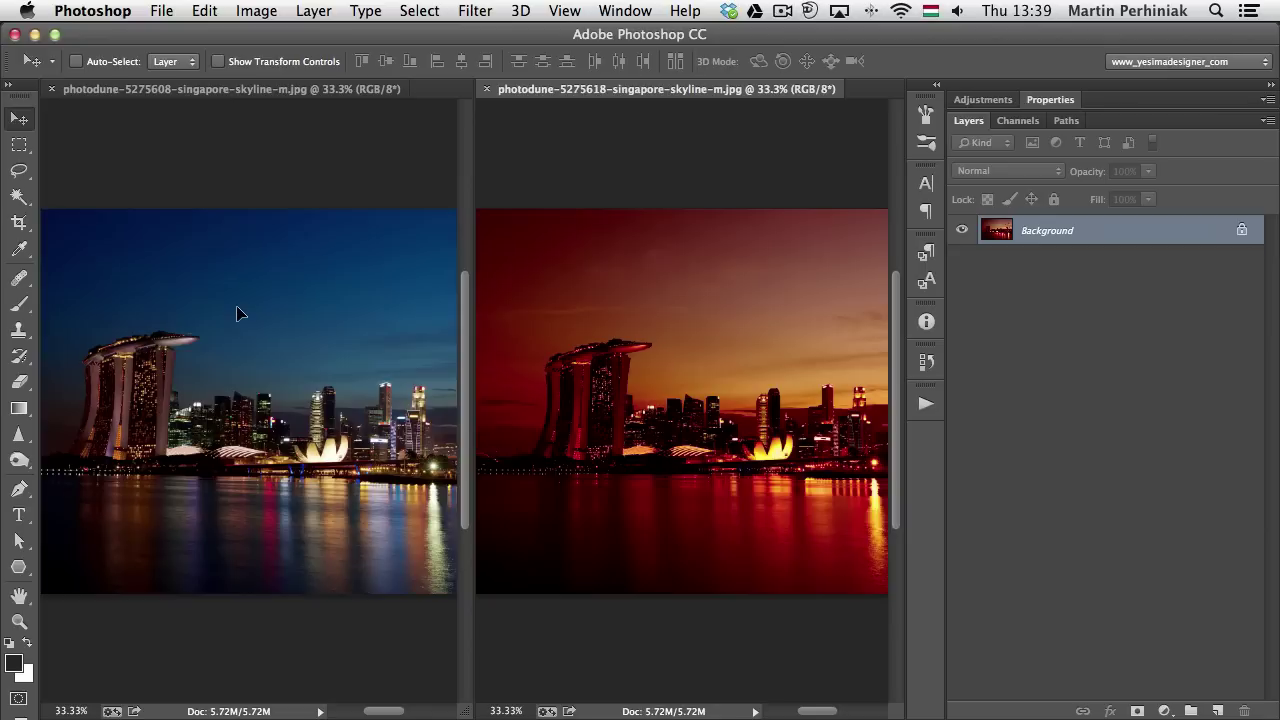
pyautogui.moveTo(236, 313); pyautogui.dragTo(236, 305)
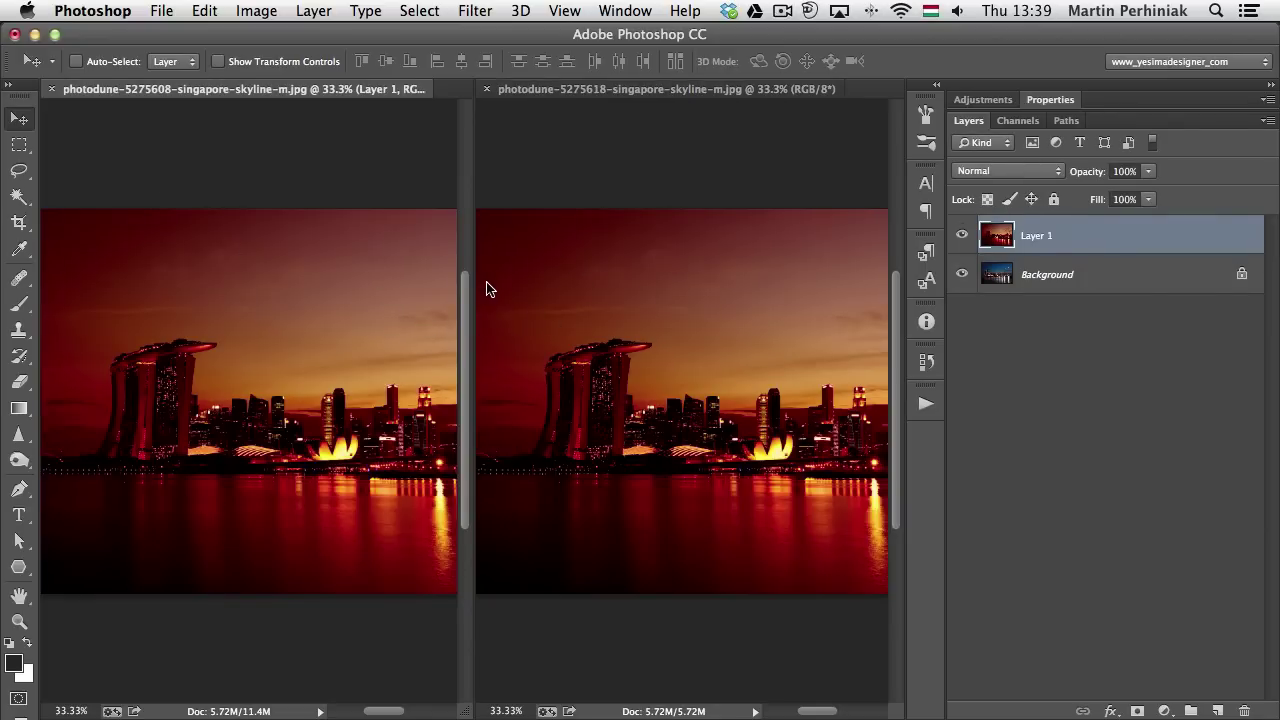
pyautogui.click(520, 265)
pyautogui.press('super+w')
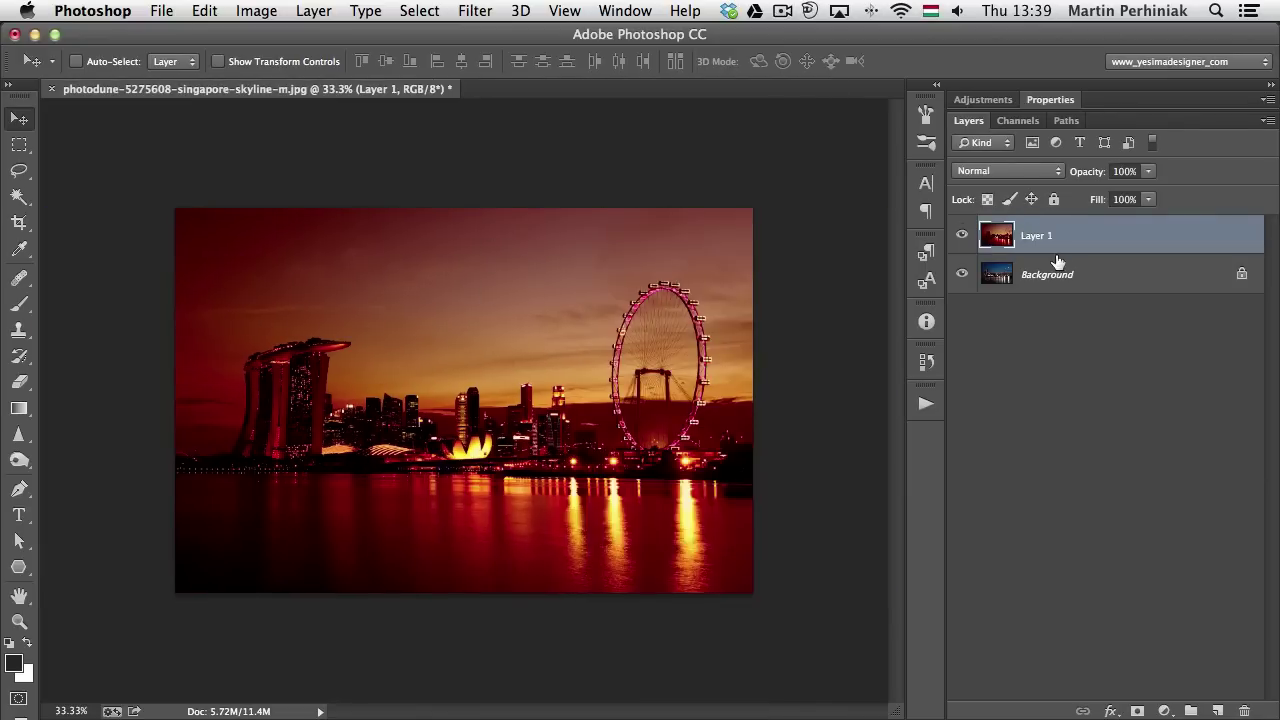
# Toggle the visibility of Layer 1 repeatedly to compare how the red and blue skylines line up
pyautogui.click(962, 235)
pyautogui.click(962, 235)
pyautogui.press('super+plus')
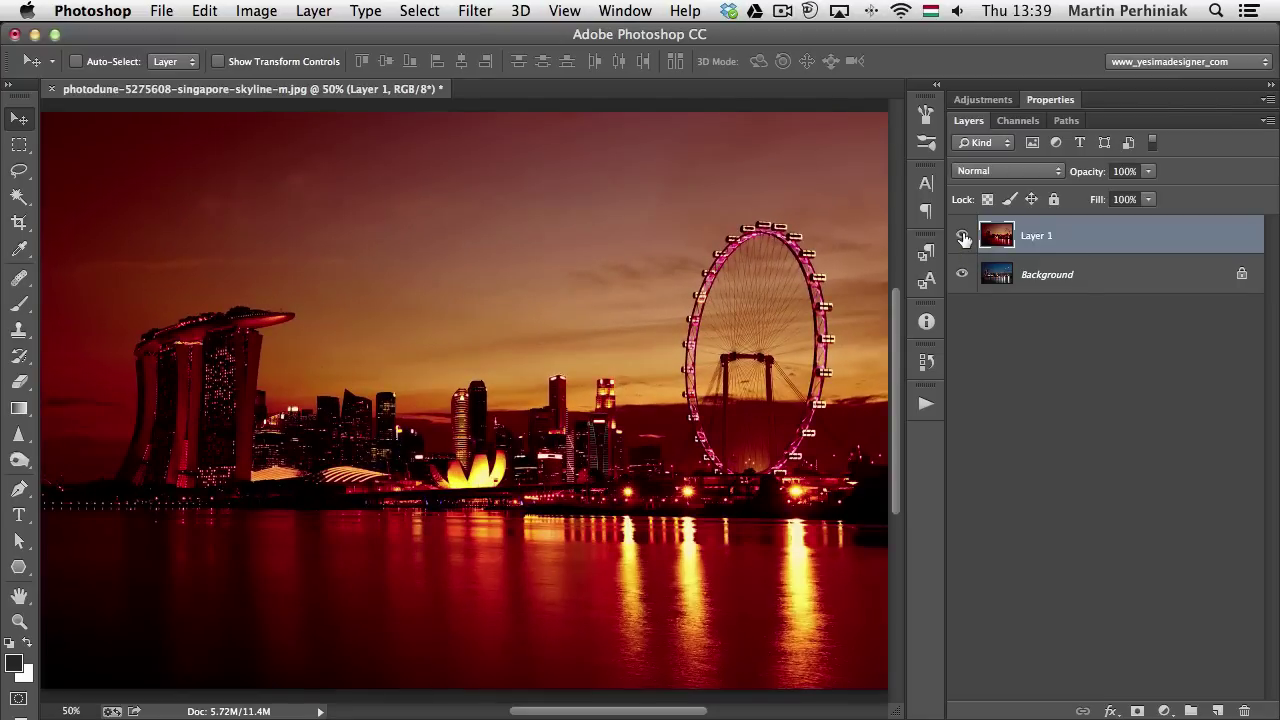
pyautogui.click(962, 236)
pyautogui.click(962, 236)
pyautogui.click(962, 236)
pyautogui.click(962, 236)
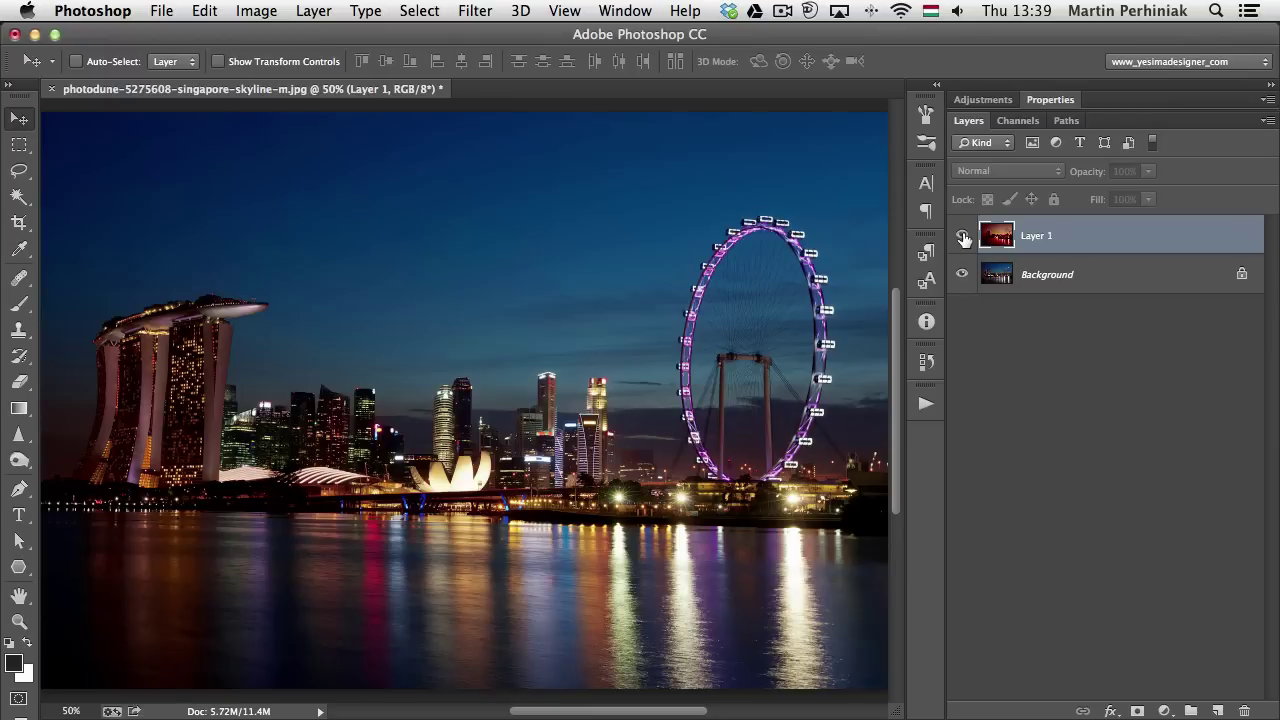
pyautogui.click(962, 236)
pyautogui.click(962, 236)
pyautogui.click(962, 236)
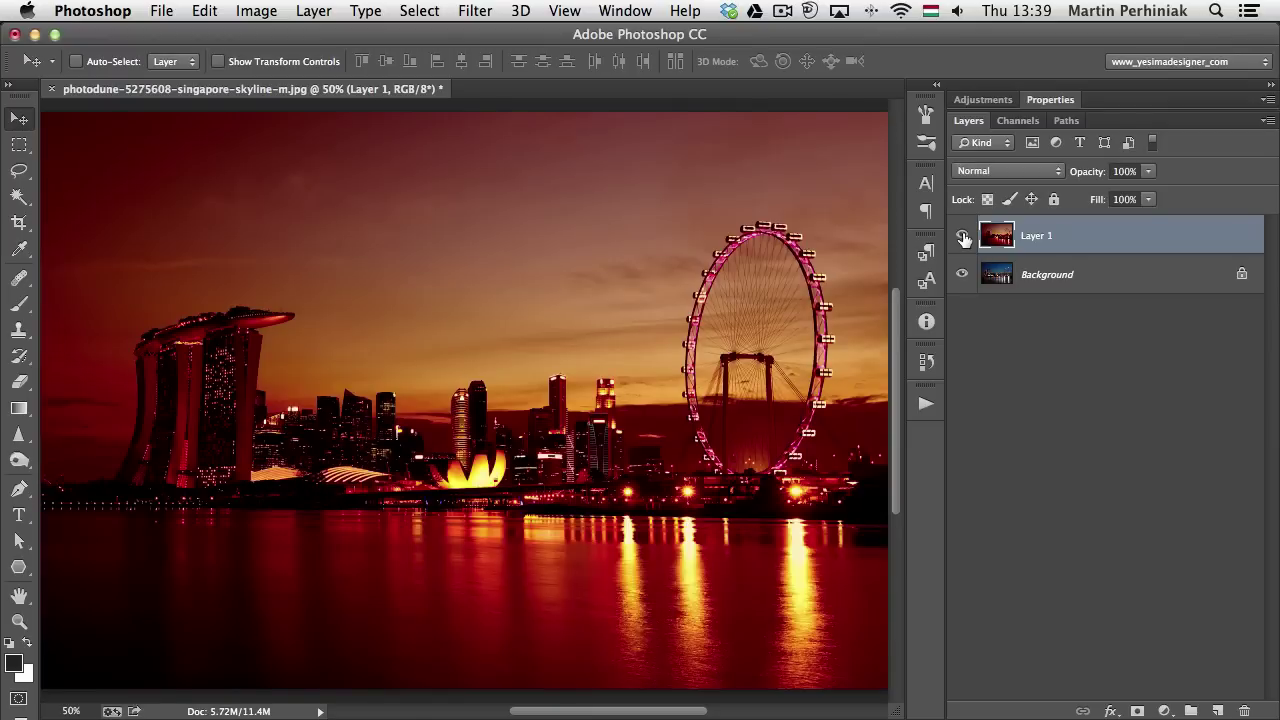
# Reduce Layer 1's opacity to 73% and move it so its left tower overlaps the one in the Background
pyautogui.press('super+minus')
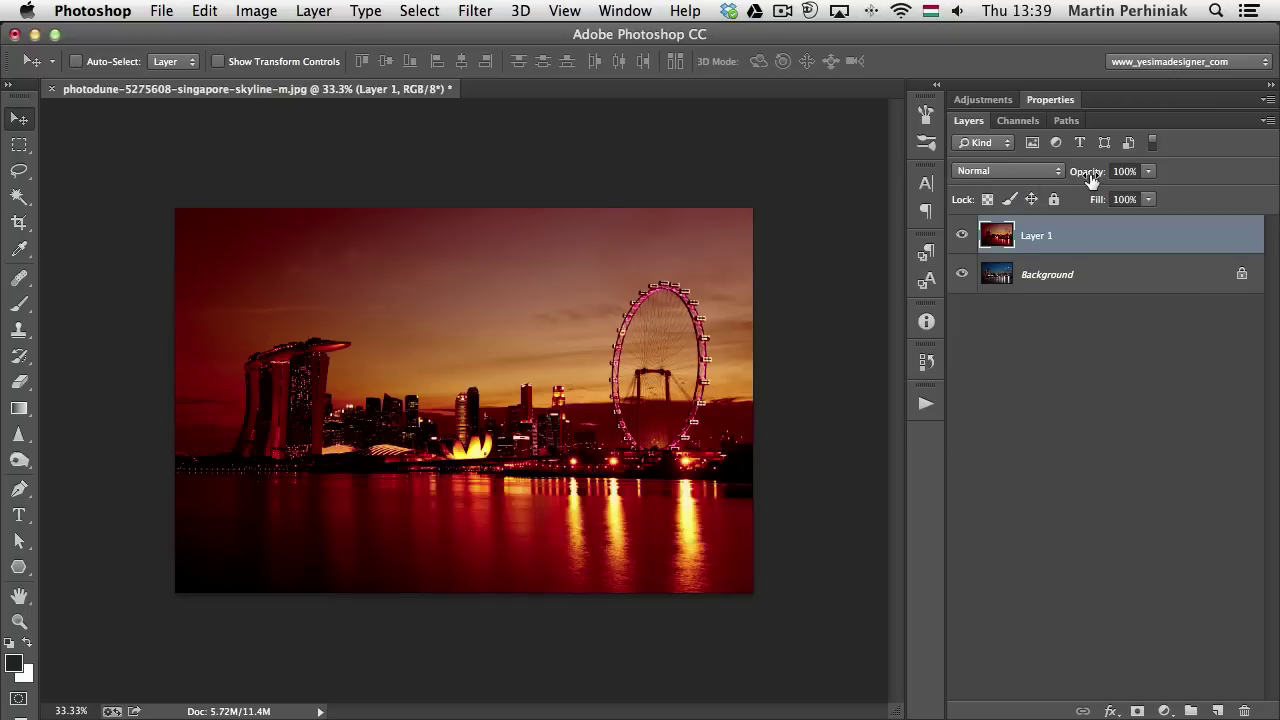
pyautogui.moveTo(1084, 178); pyautogui.dragTo(1073, 176)
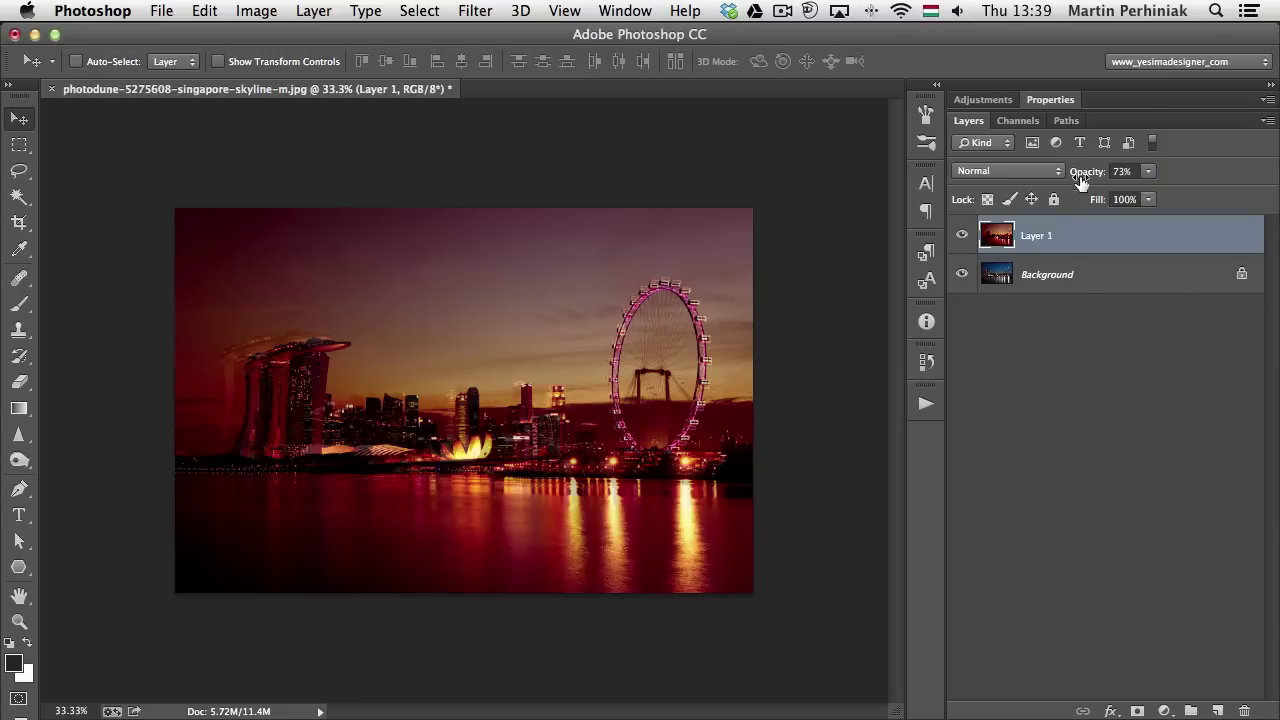
pyautogui.moveTo(257, 343); pyautogui.dragTo(287, 341)
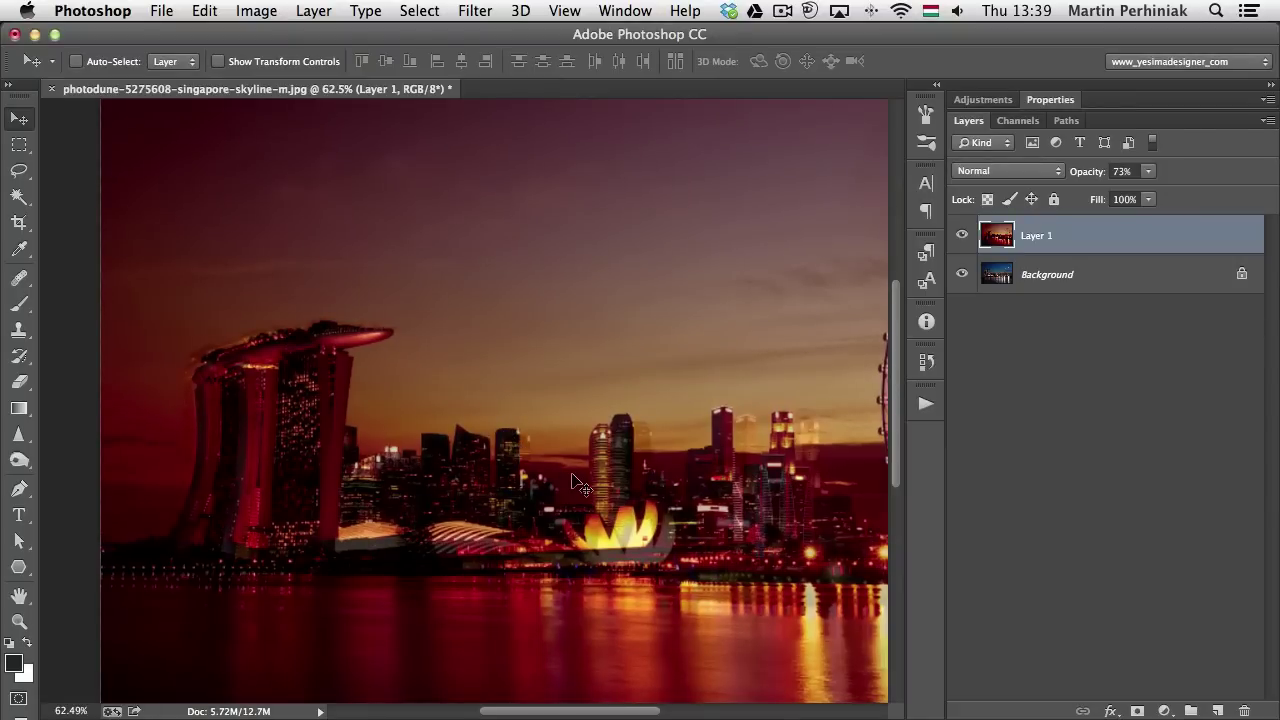
# Free-transform Layer 1 to about 106% and position it so the tower and Ferris wheel match the Background
pyautogui.press('super+minus')
pyautogui.press('super+minus')
pyautogui.press('super+t')
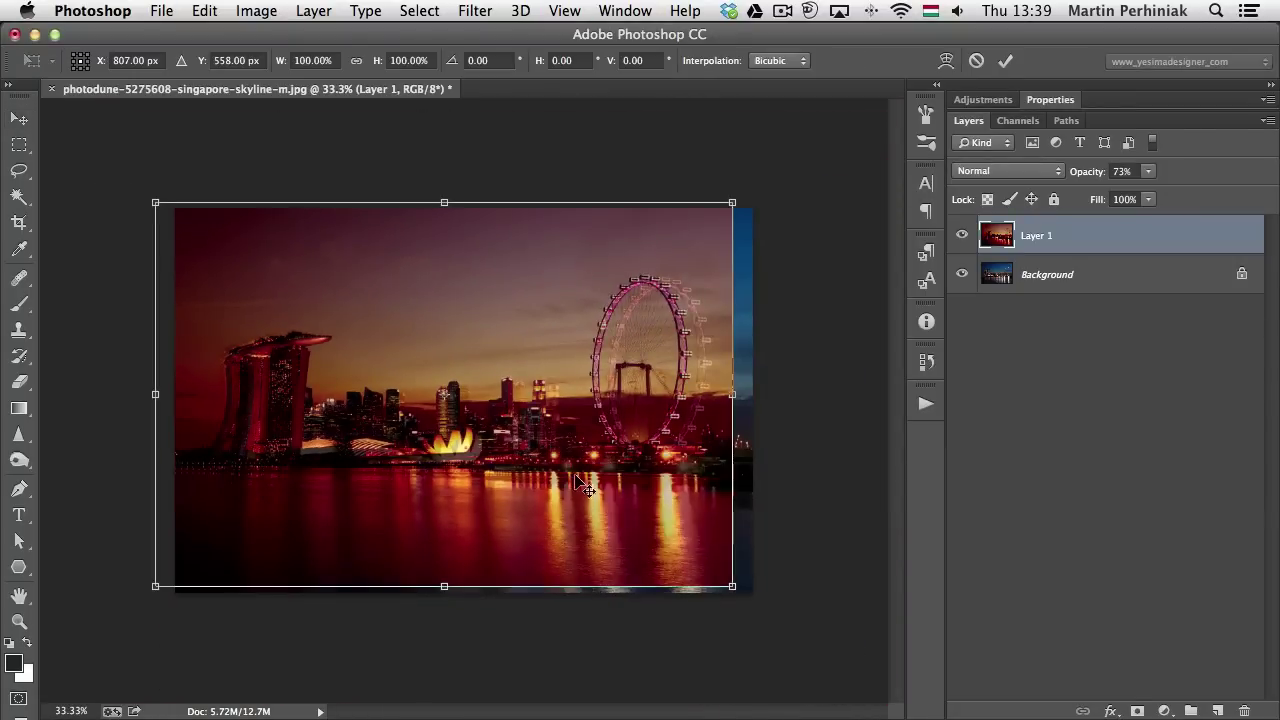
pyautogui.moveTo(735, 588); pyautogui.dragTo(754, 600)
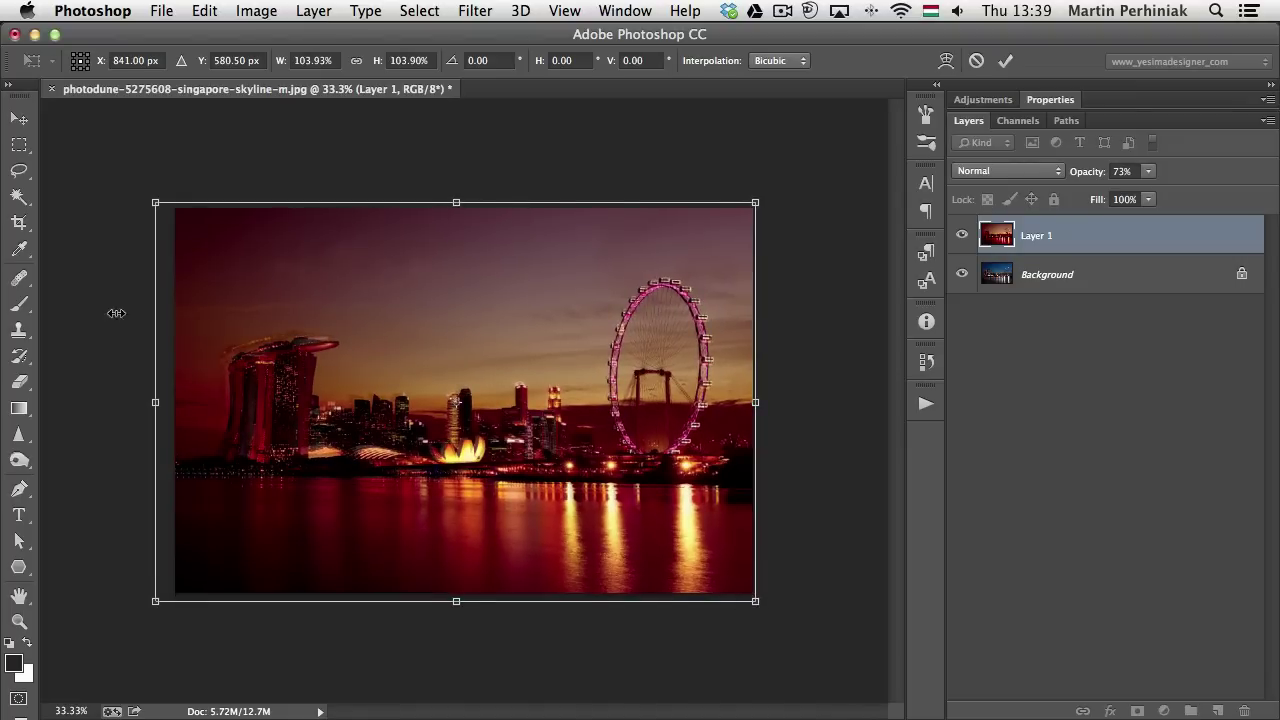
pyautogui.moveTo(156, 202); pyautogui.dragTo(145, 196)
pyautogui.moveTo(396, 435); pyautogui.dragTo(398, 432)
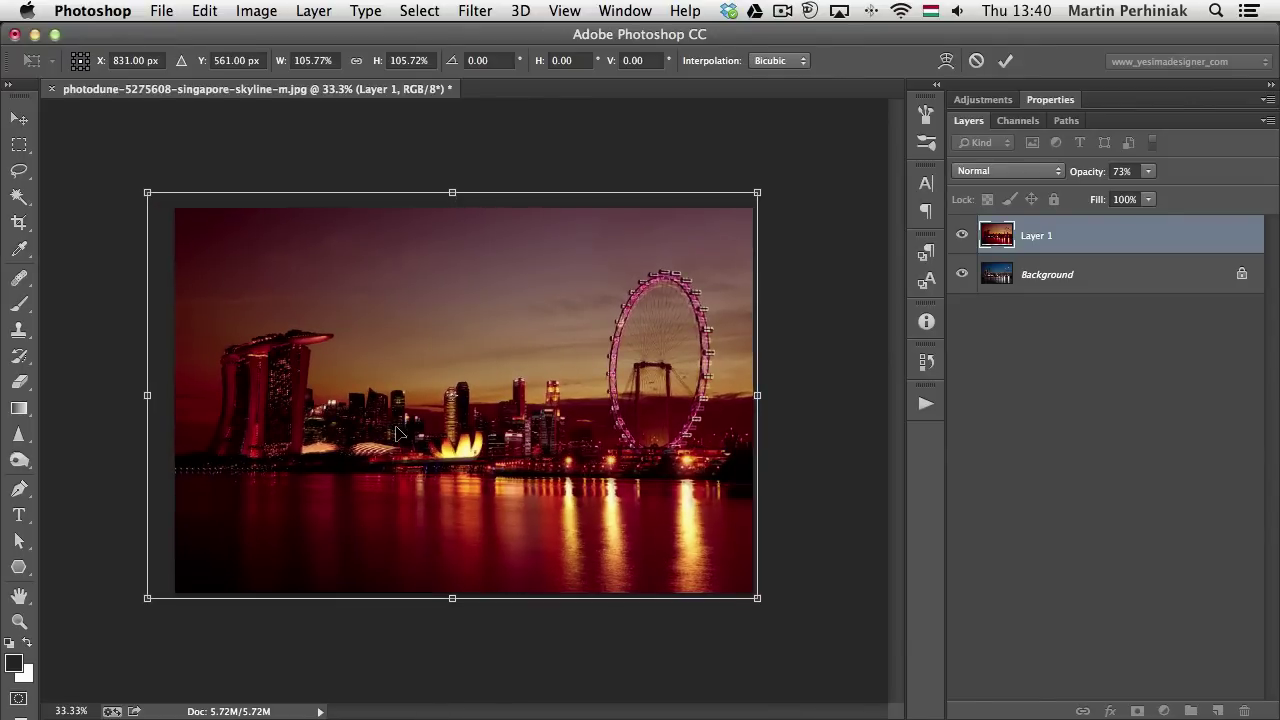
pyautogui.press('Return')
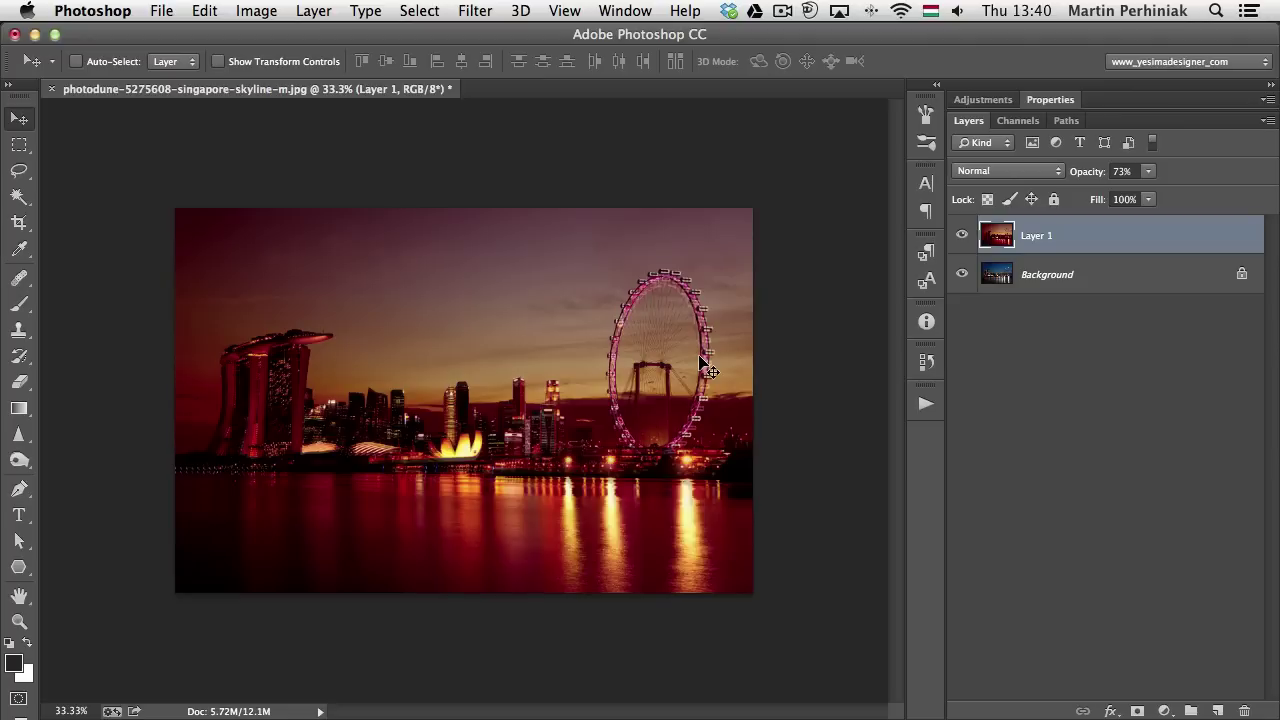
# Set Layer 1's opacity back to 100%
pyautogui.click(1122, 171)
pyautogui.write('100')
pyautogui.press('Return')
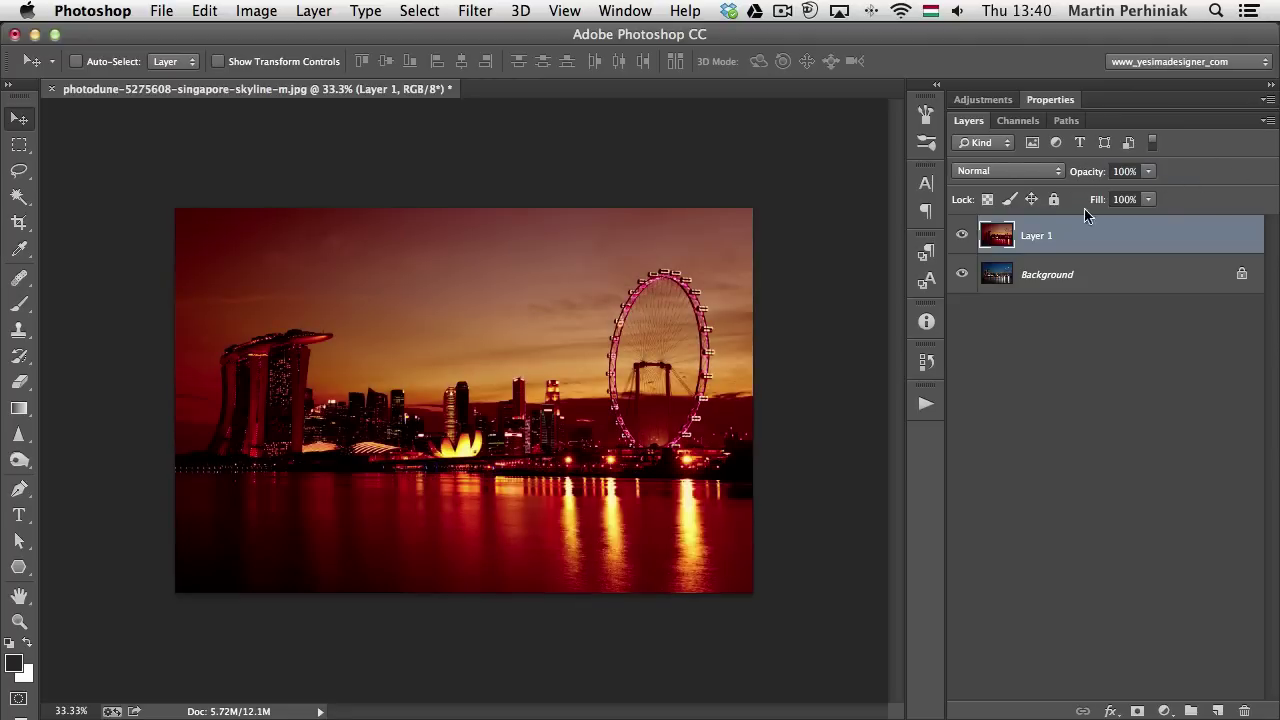
# Toggle Layer 1's visibility, also at closer zoom, to check the alignment of the scaled skyline against the Background
pyautogui.click(962, 236)
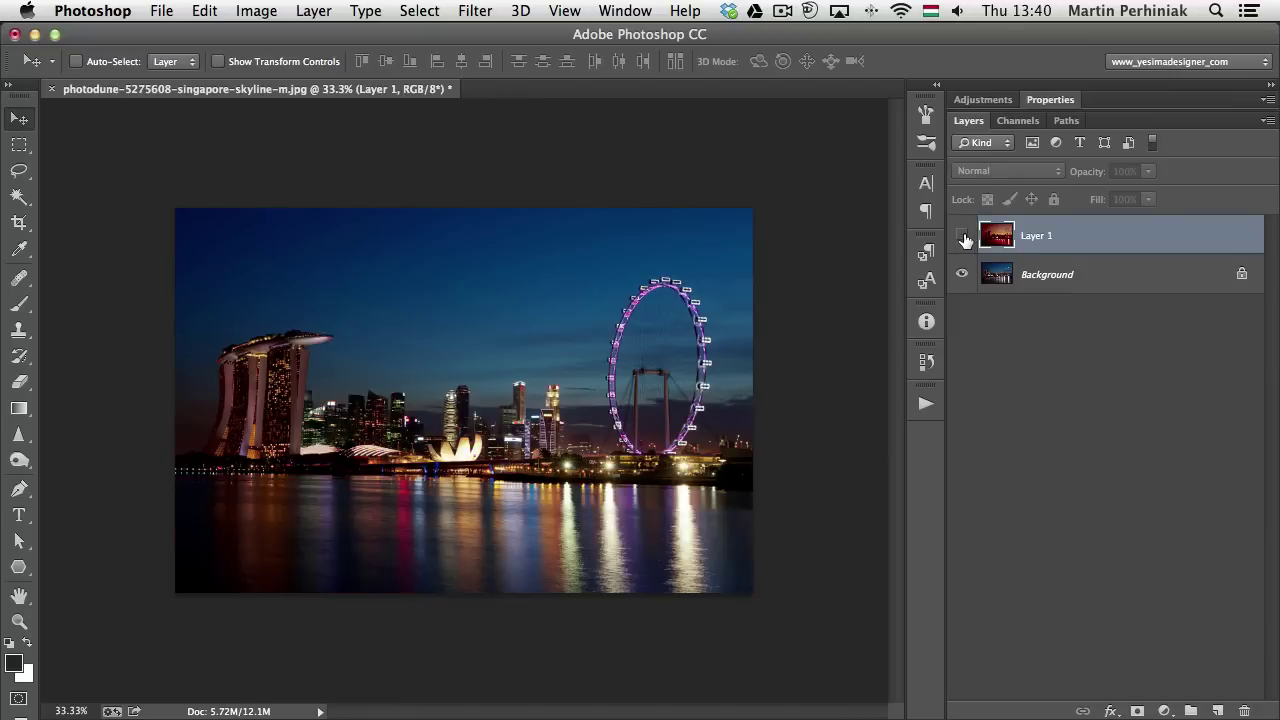
pyautogui.click(963, 237)
pyautogui.click(962, 236)
pyautogui.click(962, 236)
pyautogui.click(462, 480)
pyautogui.click(462, 480)
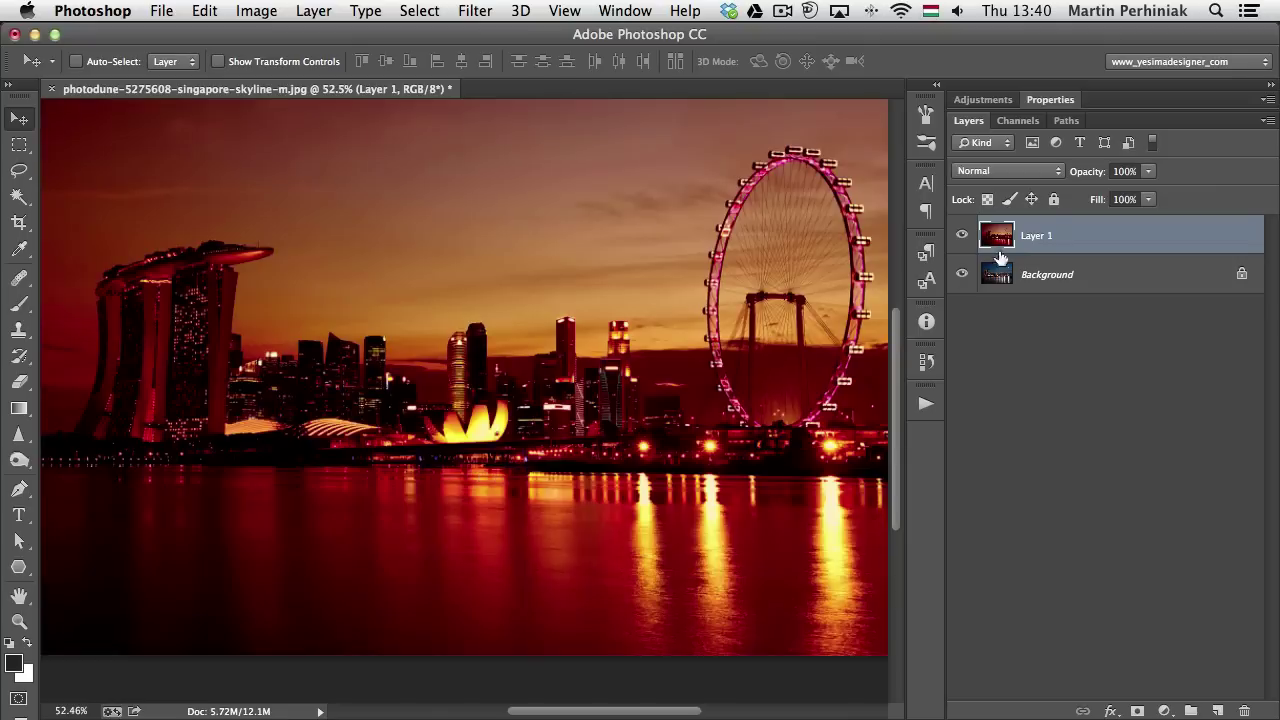
pyautogui.click(962, 236)
pyautogui.click(962, 236)
# Try the Overlay blend mode on Layer 1 and switch it to Screen so both skylines show through
pyautogui.click(1018, 171)
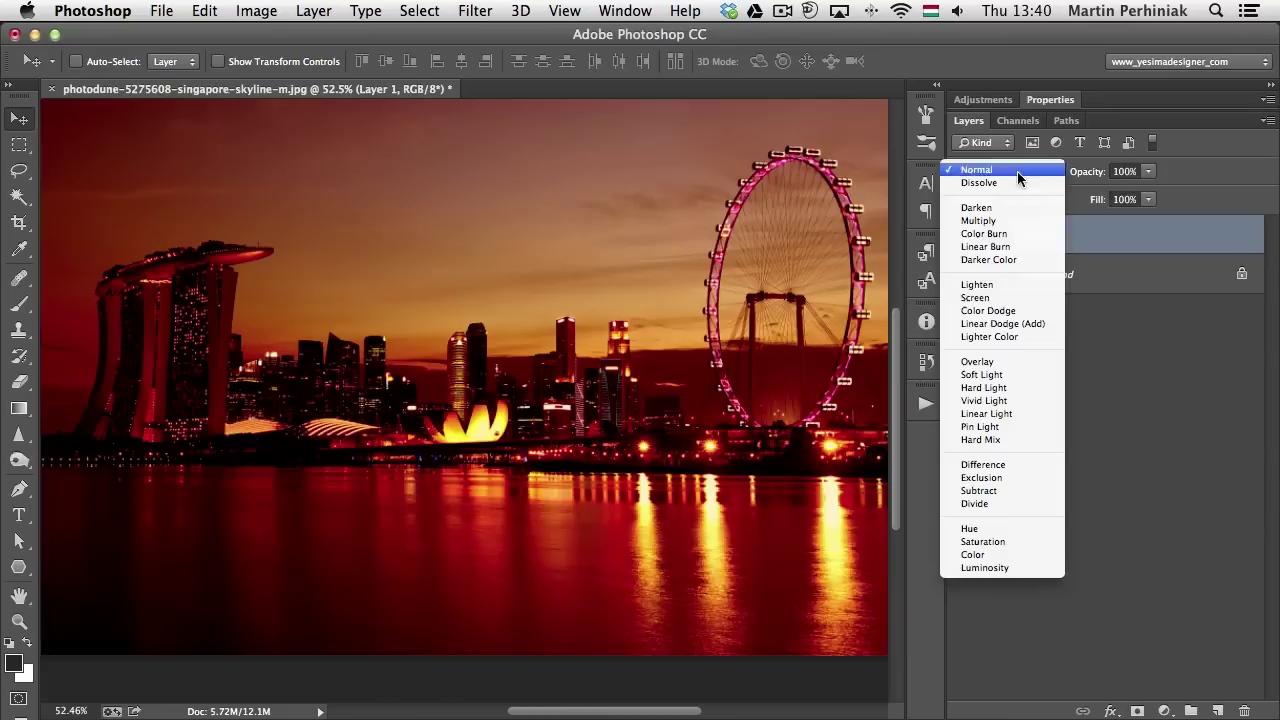
pyautogui.click(1010, 361)
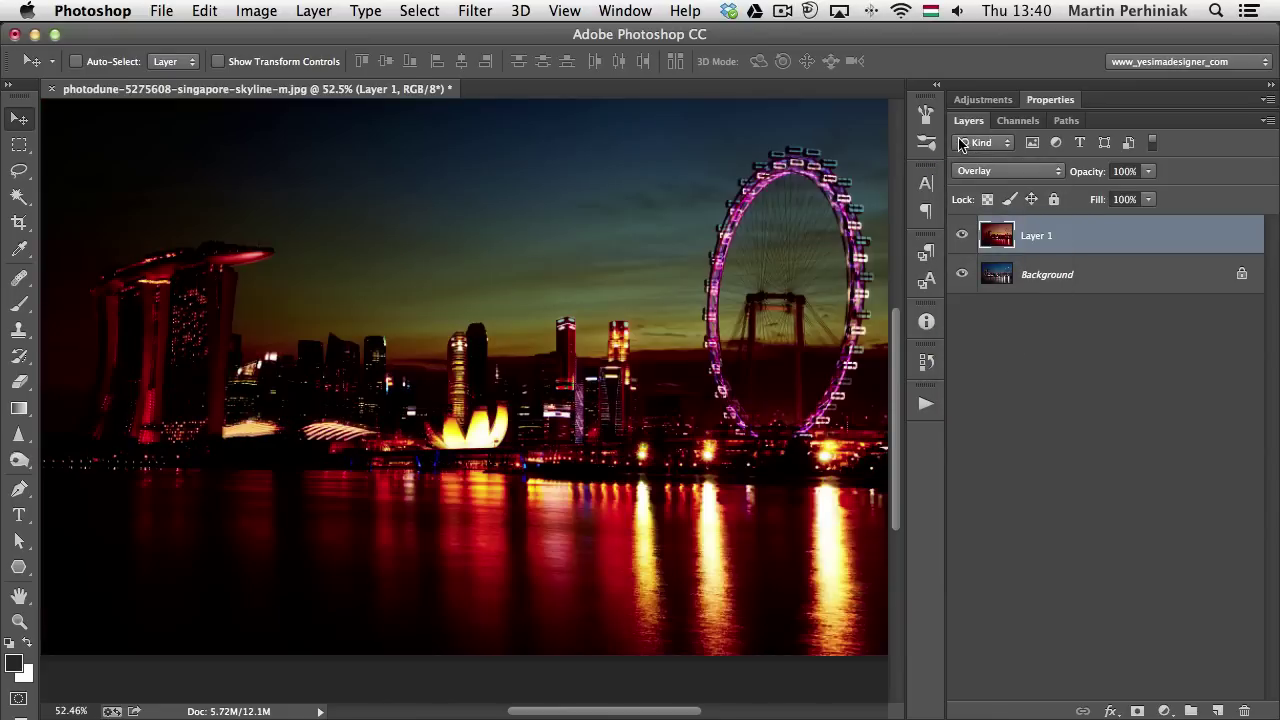
pyautogui.click(980, 168)
pyautogui.click(975, 105)
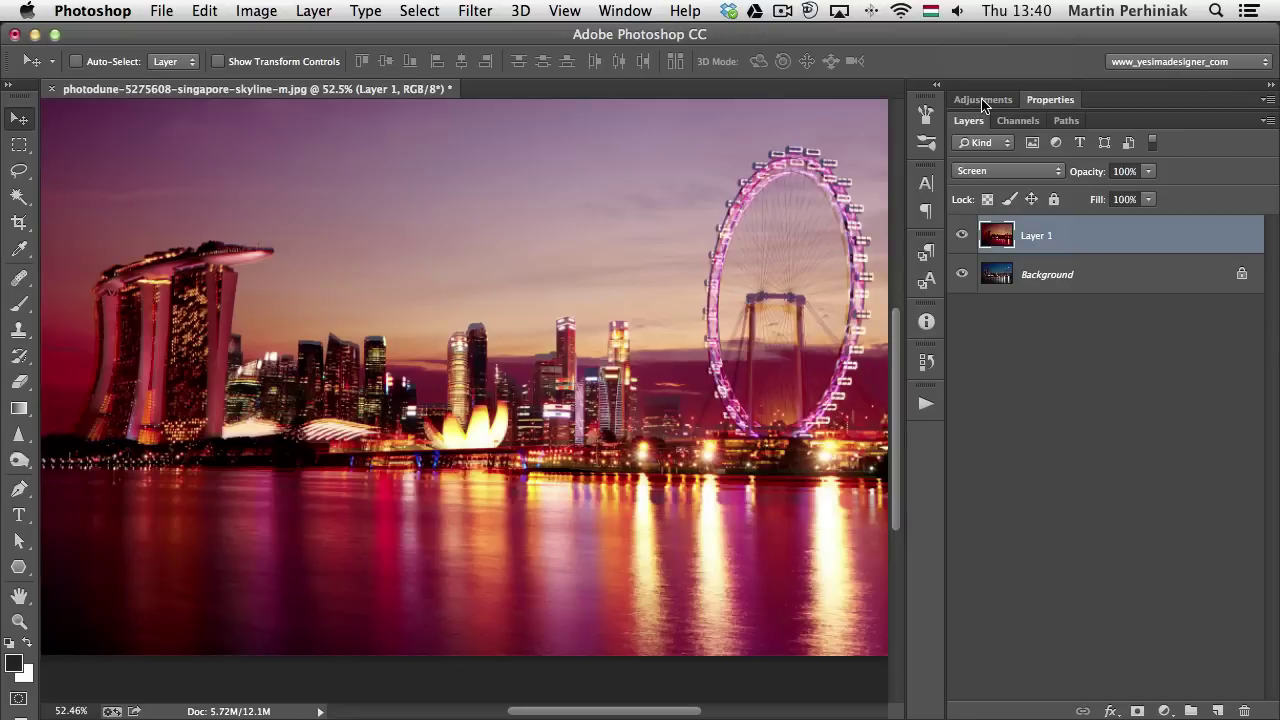
# Rotate Layer 1 slightly clockwise and nudge it down 10 px so its skyline matches the Background
pyautogui.scroll(-3, 765, 298)
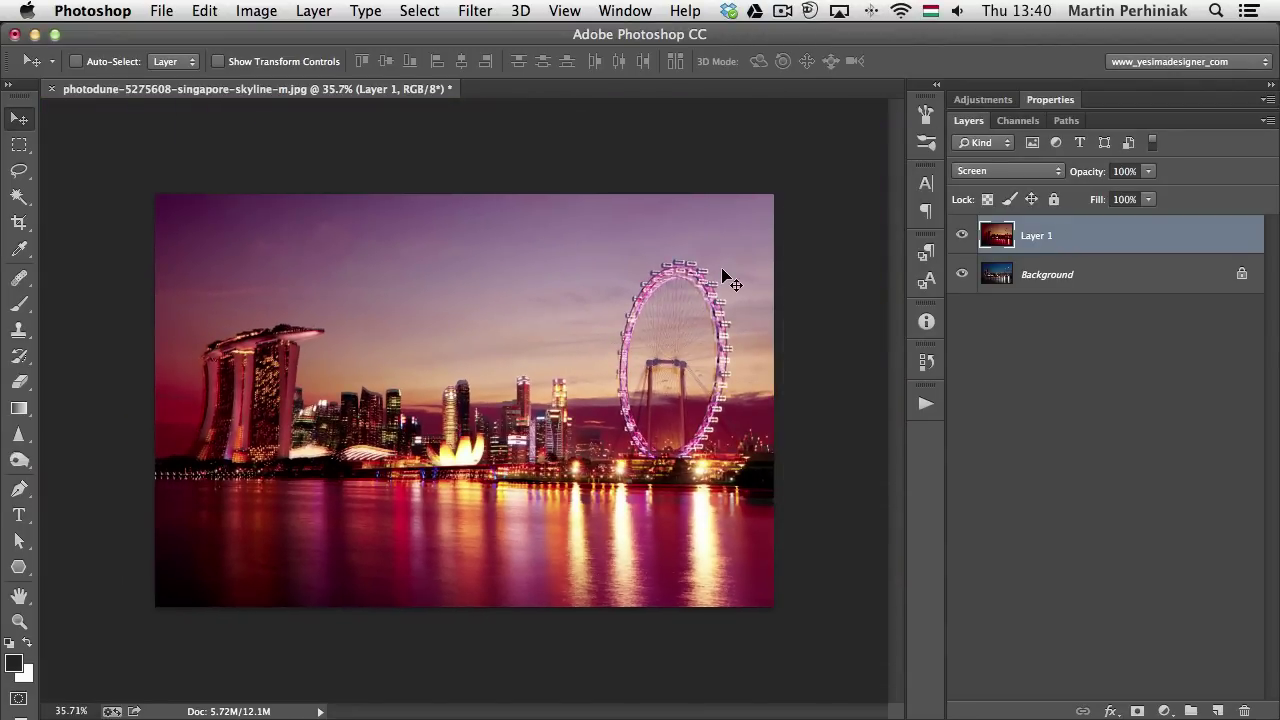
pyautogui.press('super+t')
pyautogui.moveTo(808, 200); pyautogui.dragTo(810, 240)
pyautogui.moveTo(560, 386)
pyautogui.mouseDown()
pyautogui.moveTo(600, 377)
pyautogui.moveTo(583, 380)
pyautogui.mouseUp()
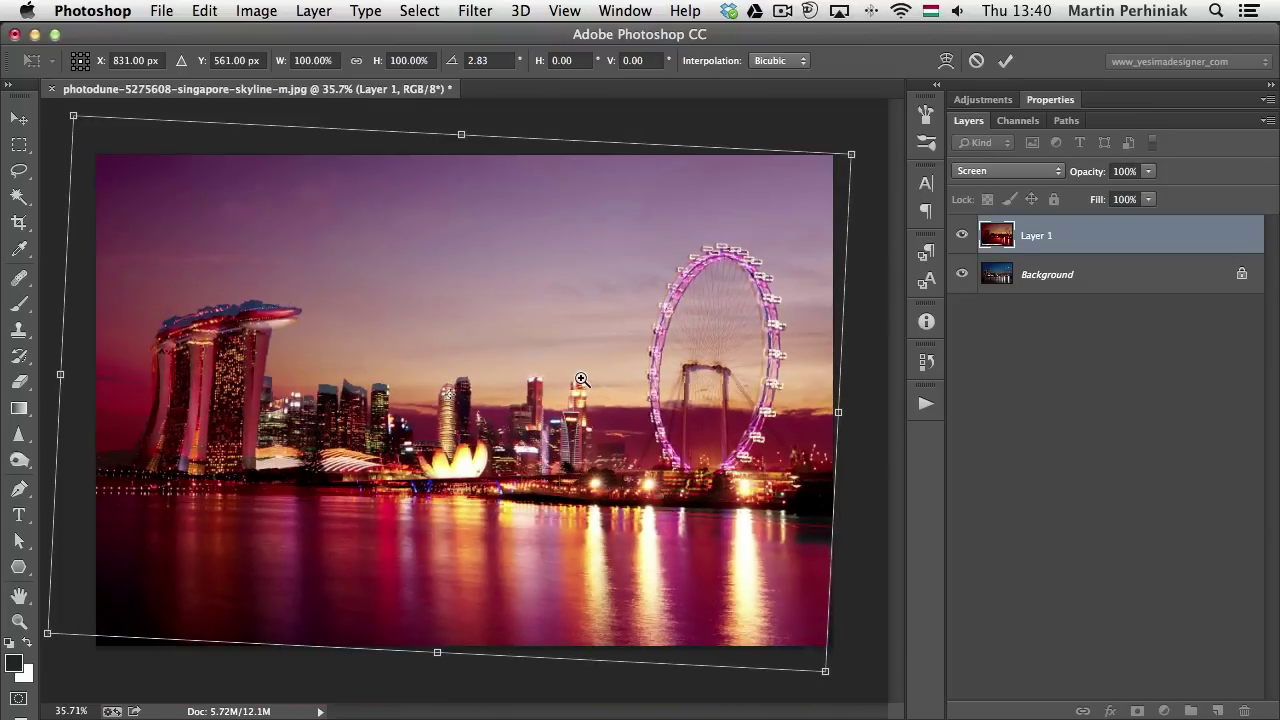
pyautogui.moveTo(866, 256); pyautogui.dragTo(863, 245)
pyautogui.hotkey('shift', 'Down')
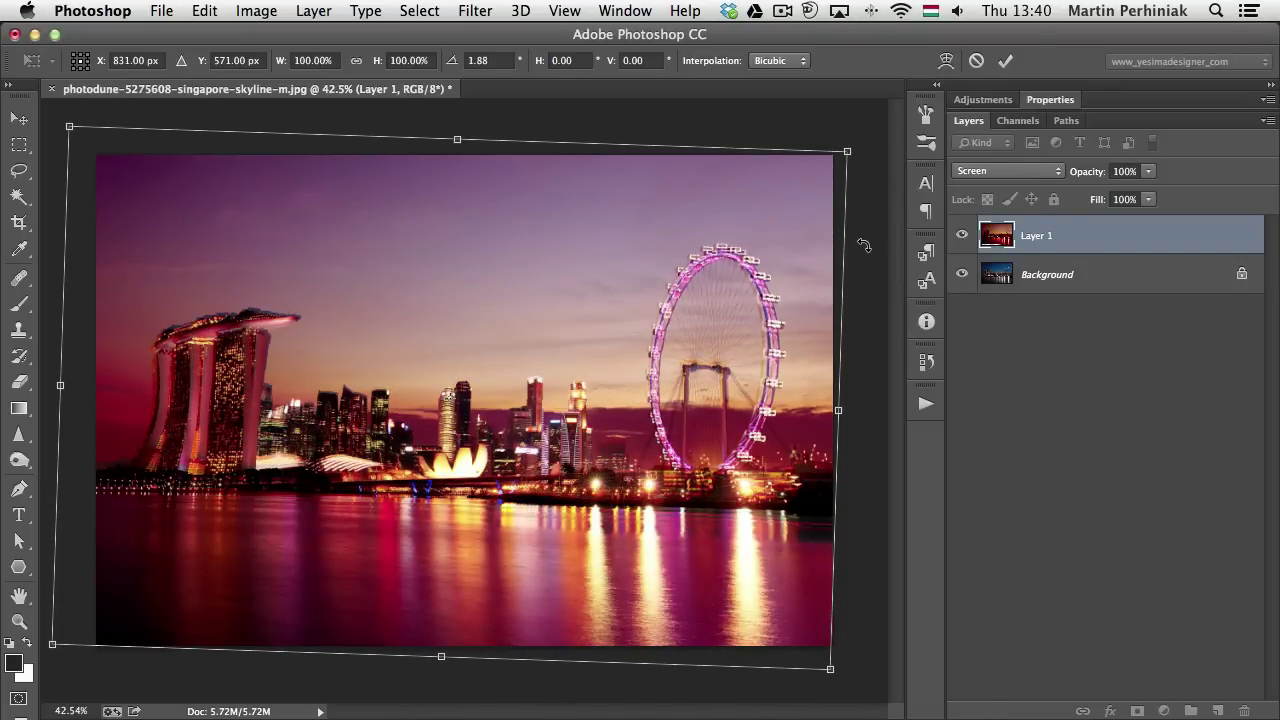
pyautogui.moveTo(863, 245); pyautogui.dragTo(858, 241)
pyautogui.press('Return')
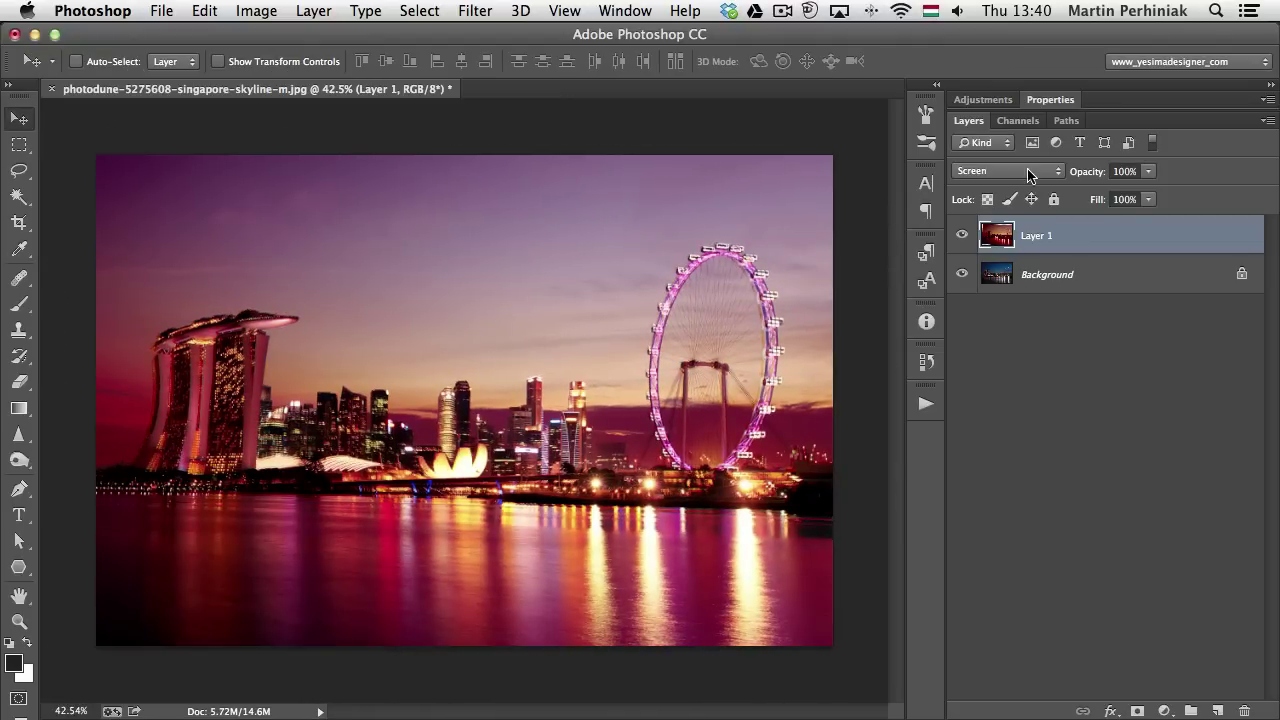
# Return Layer 1's blend mode to Normal and toggle its visibility to check the corrected alignment
pyautogui.hotkey('alt', 'shift', 'n')
pyautogui.hotkey('alt', 'shift', 'y')
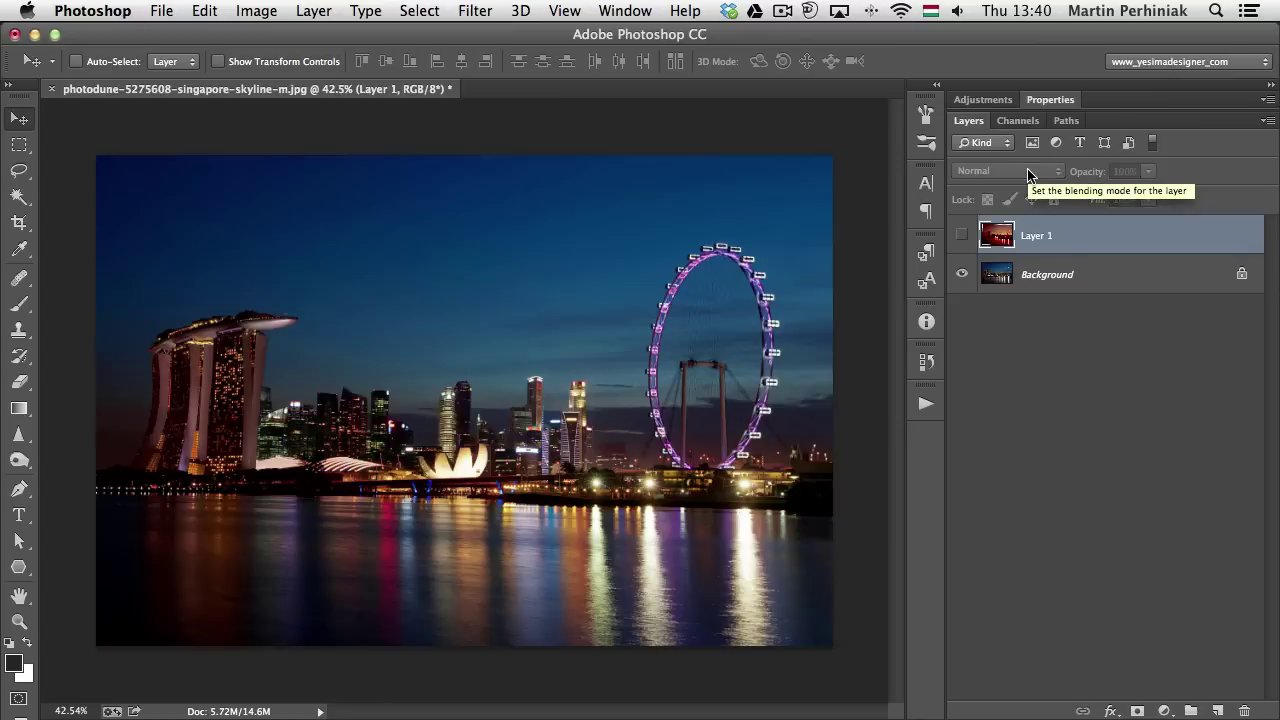
pyautogui.hotkey('alt', 'shift', 'n')
pyautogui.hotkey('alt', 'shift', 'y')
pyautogui.hotkey('alt', 'shift', 'n')
pyautogui.press('super+comma')
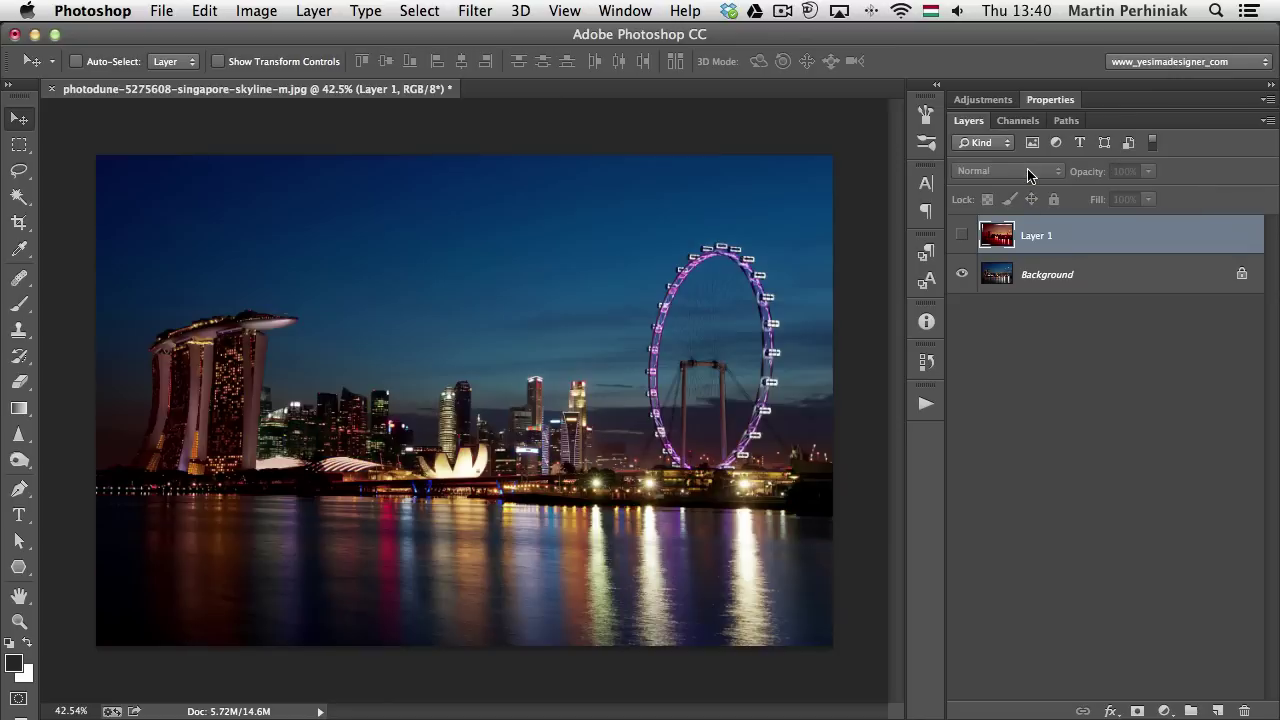
pyautogui.press('super+comma')
pyautogui.press('super+comma')
pyautogui.press('super+comma')
pyautogui.press('super+comma')
pyautogui.press('super+comma')
pyautogui.press('super+comma')
pyautogui.press('super+comma')
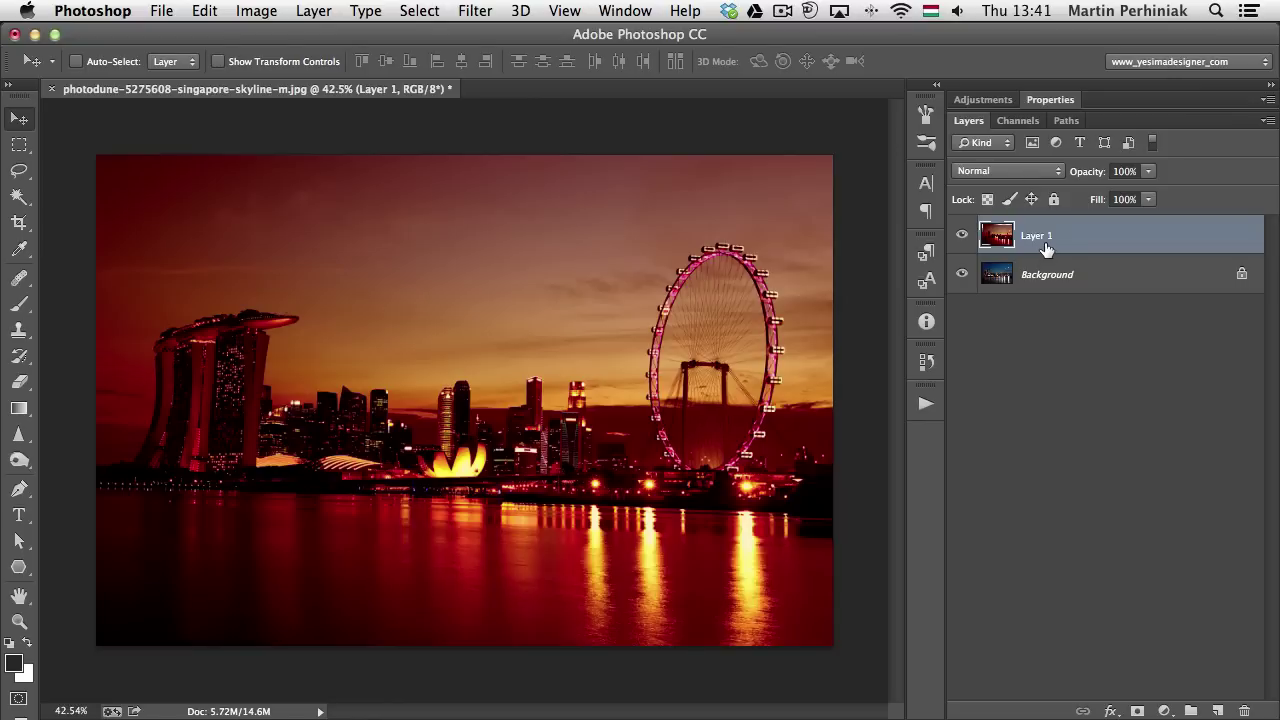
# Add a layer mask to Layer 1 and set up a linear black-to-white gradient for the Gradient tool
pyautogui.click(1138, 710)
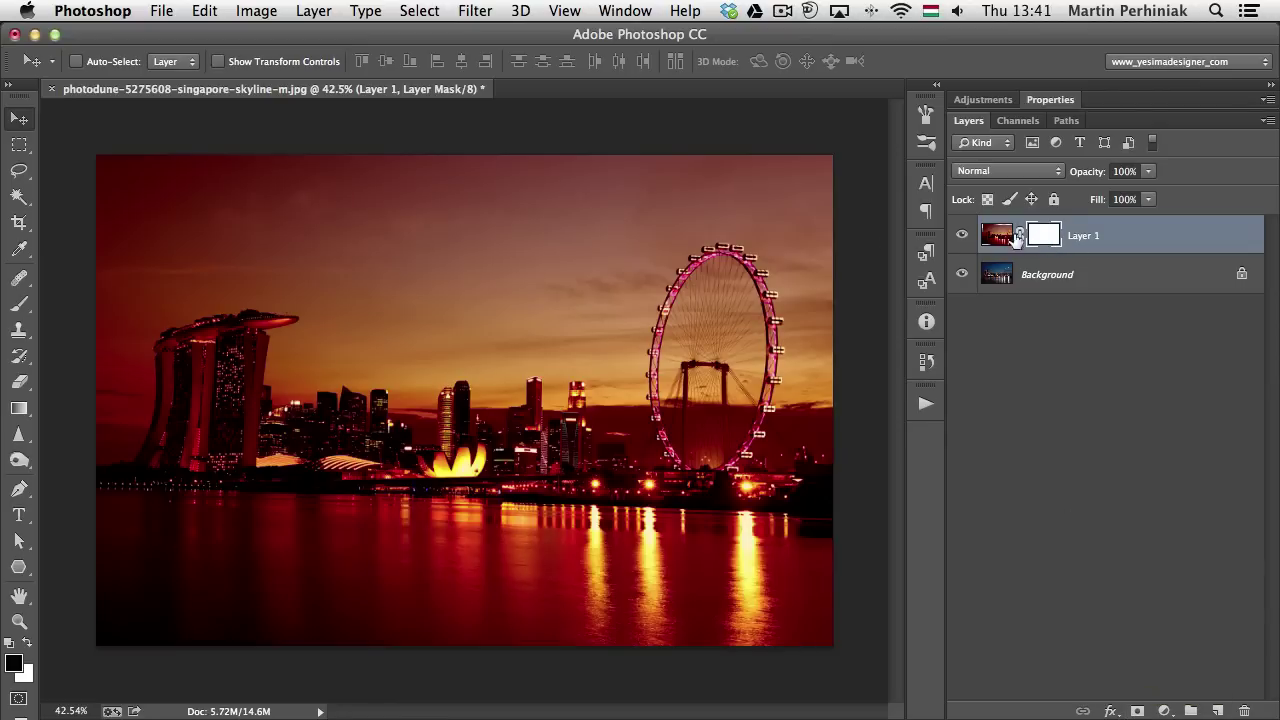
pyautogui.click(17, 410)
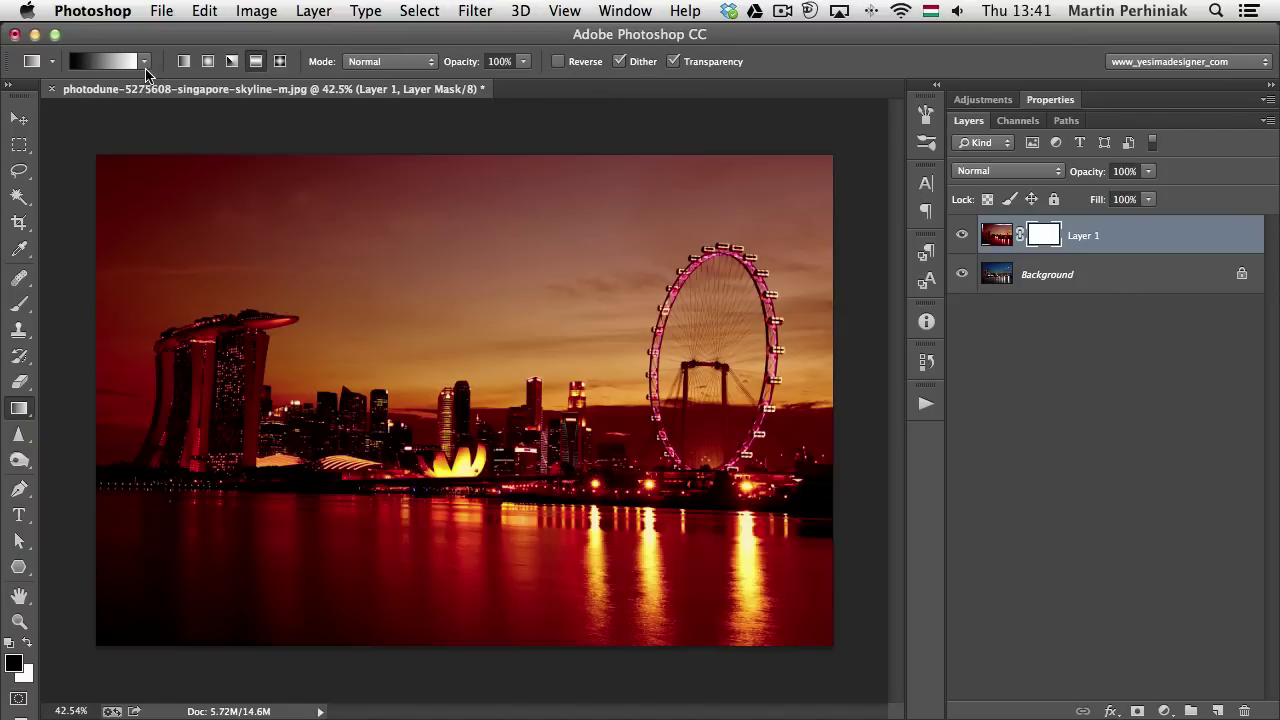
pyautogui.click(145, 62)
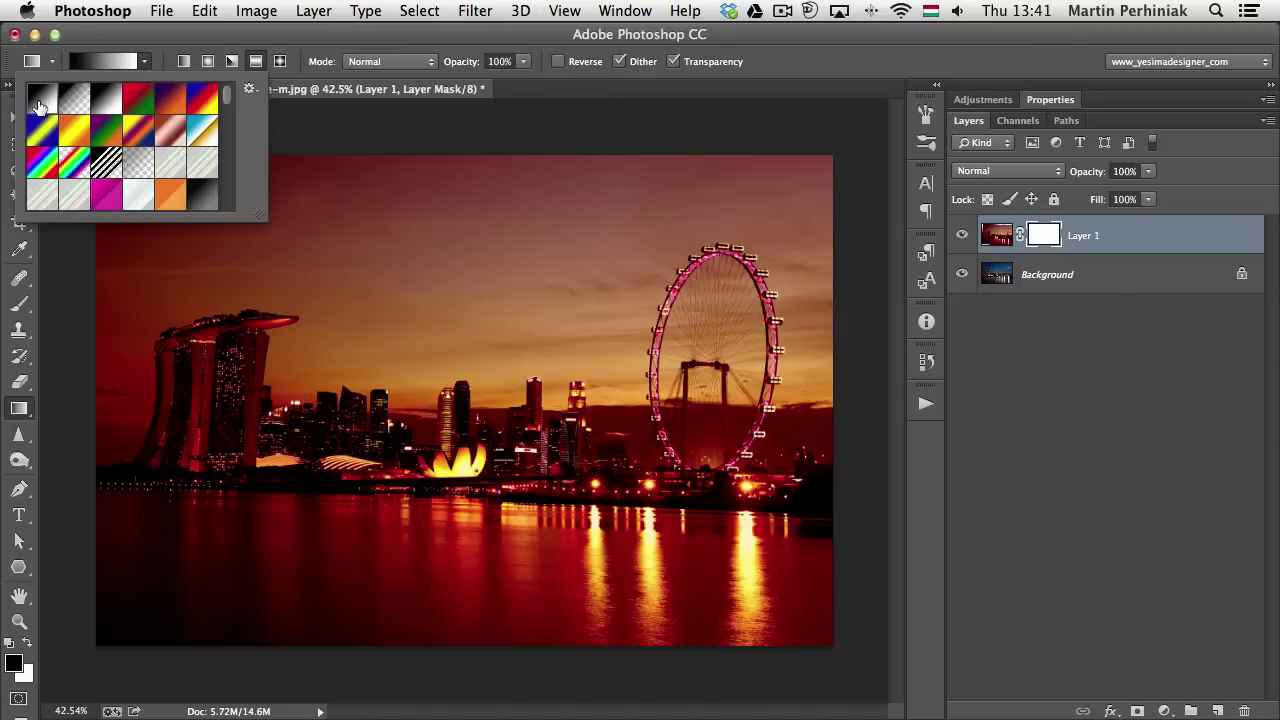
pyautogui.click(144, 60)
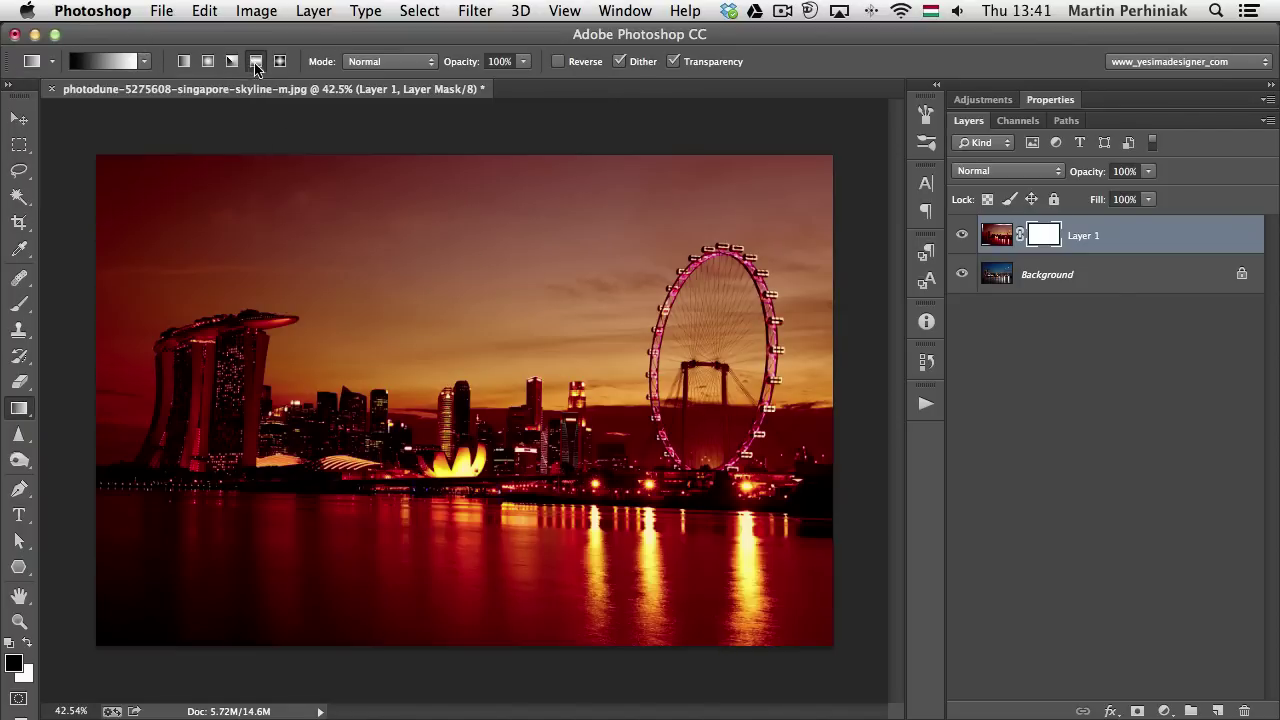
pyautogui.click(185, 62)
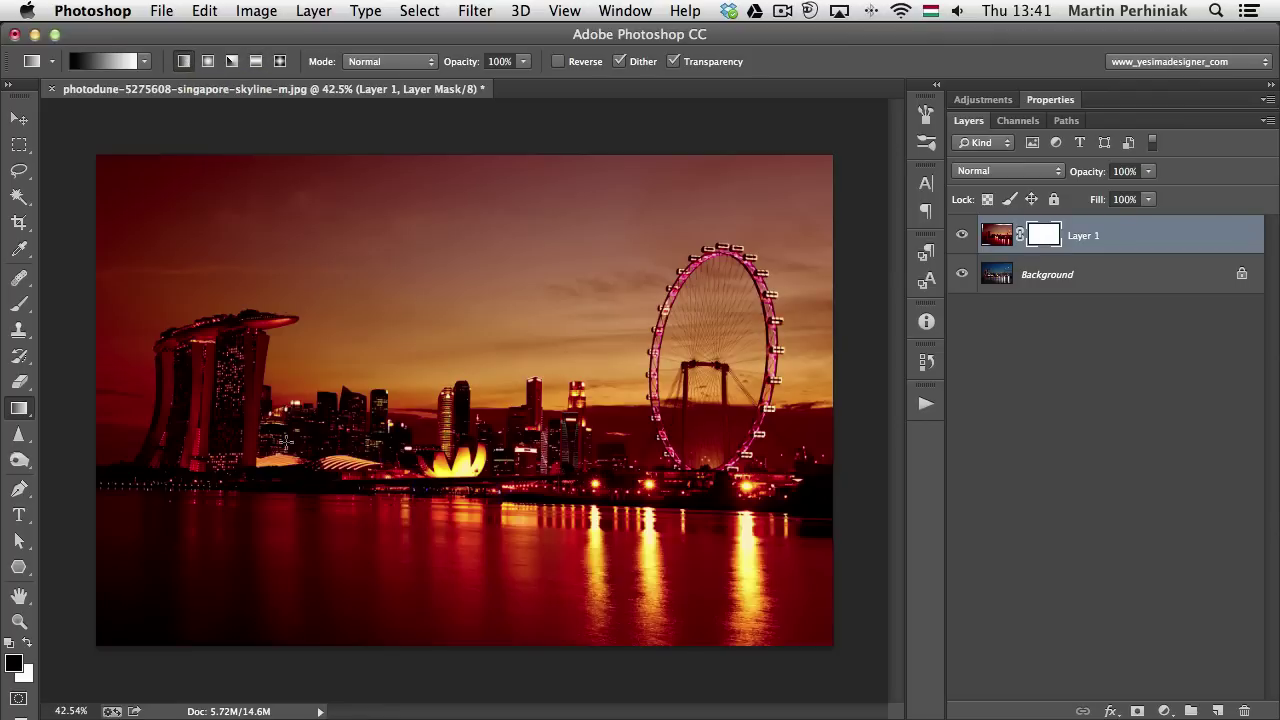
# Try horizontal gradients on Layer 1's mask, first fading blue to red across the skyline from the left, finally in the reverse direction
pyautogui.moveTo(196, 430); pyautogui.dragTo(486, 426)
pyautogui.moveTo(486, 429); pyautogui.dragTo(486, 429)
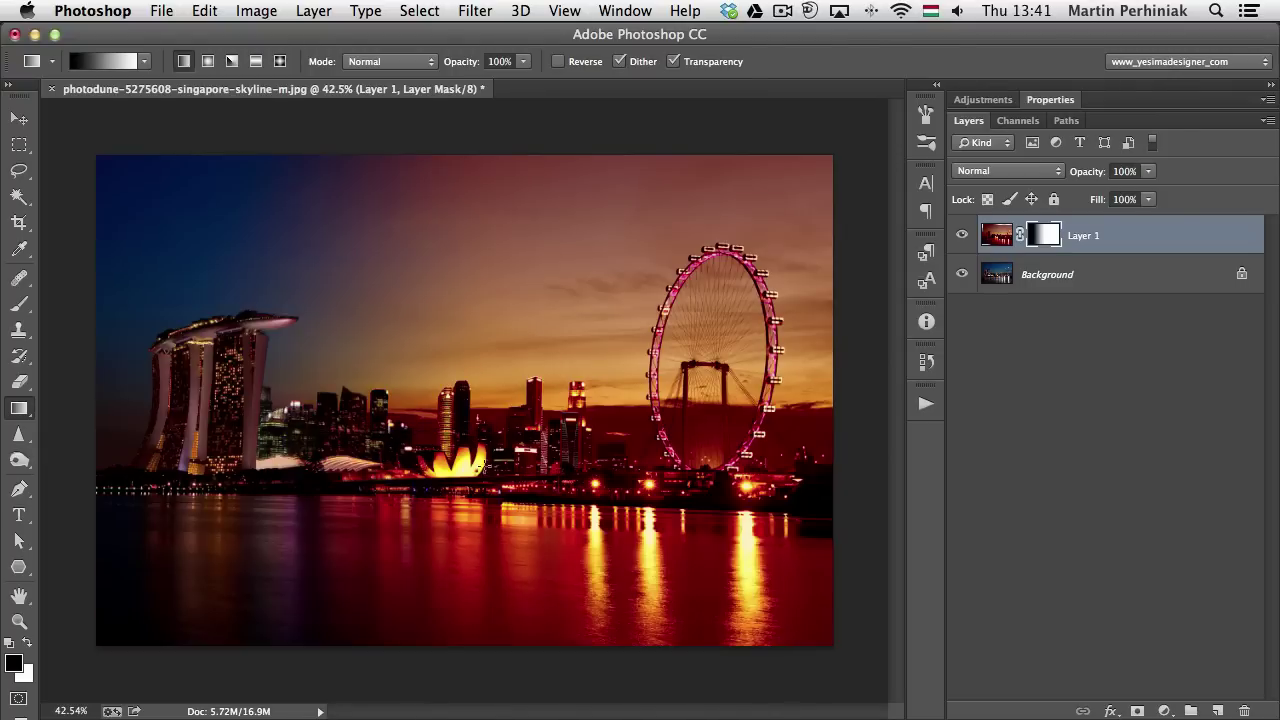
pyautogui.moveTo(283, 440); pyautogui.dragTo(598, 440)
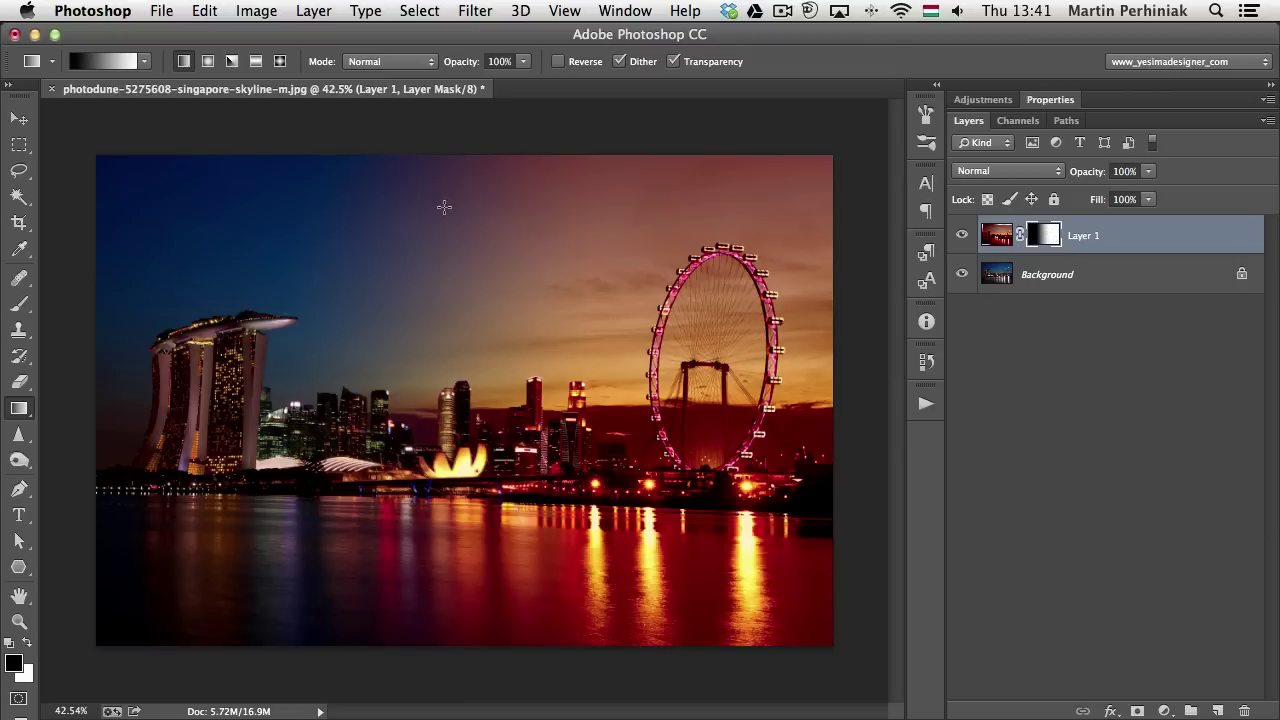
pyautogui.moveTo(645, 402); pyautogui.dragTo(267, 414)
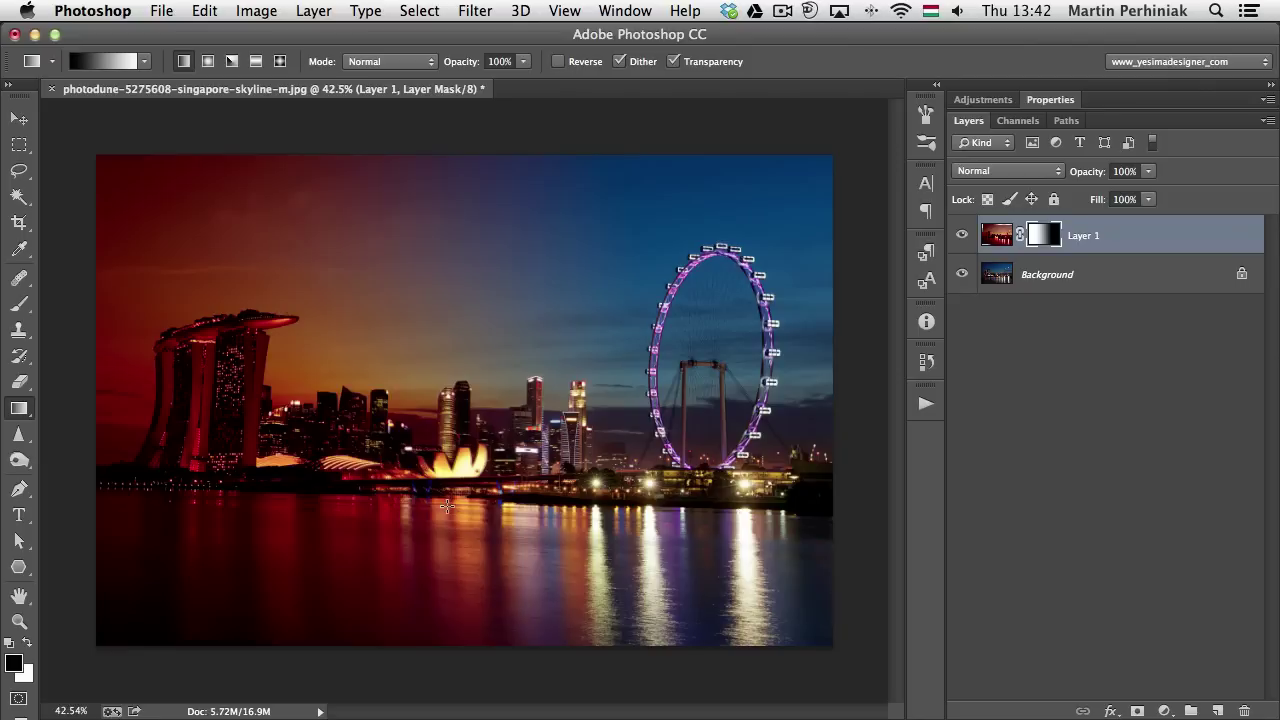
# Try a vertical gradient on Layer 1's mask from the waterline up into the sky and invert the mask
pyautogui.moveTo(446, 500); pyautogui.dragTo(448, 313)
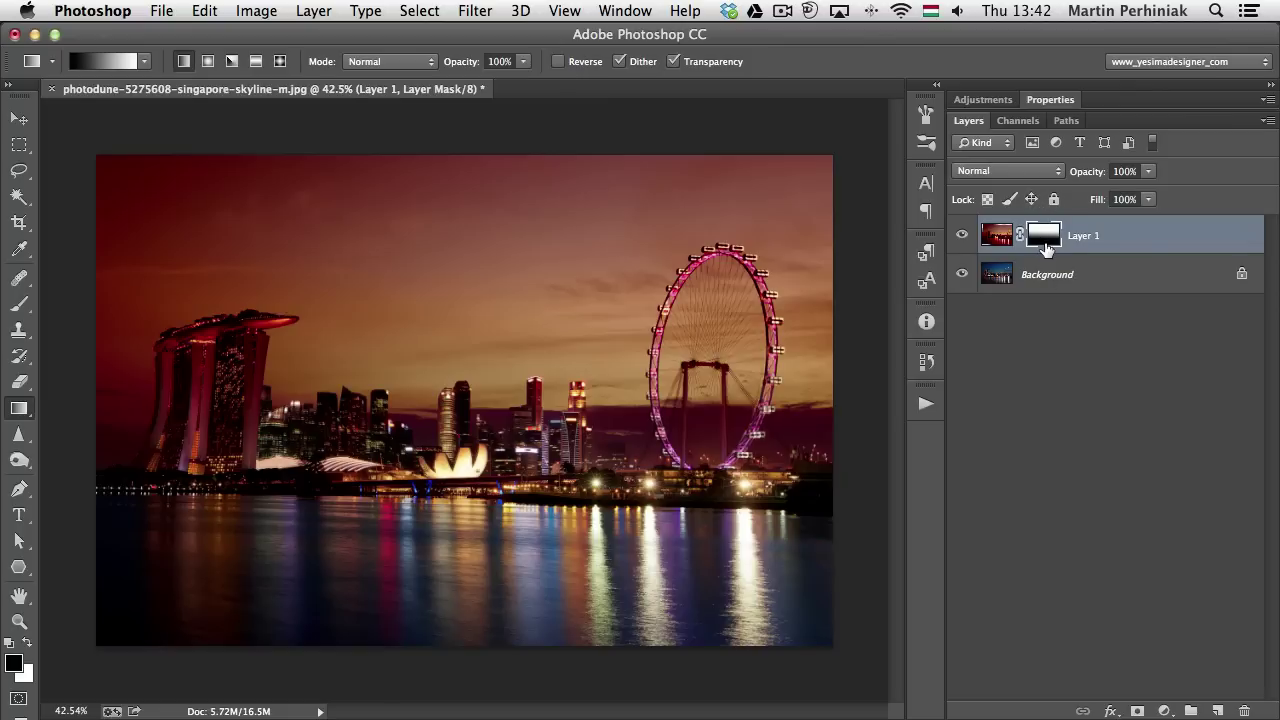
pyautogui.press('super+i')
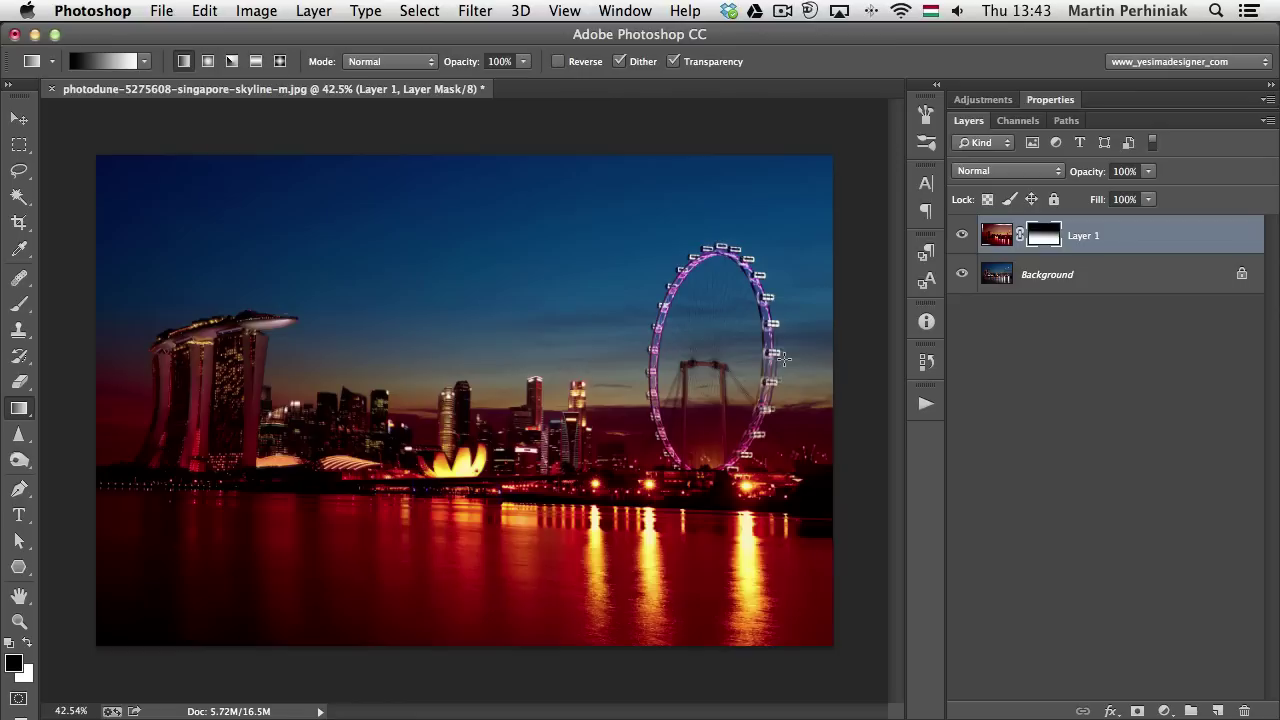
# Step back through the history to before the mask and manual alignment, with Layer 1 in Normal mode at 100% opacity
pyautogui.press('super+alt+z')
pyautogui.press('super+alt+z')
pyautogui.press('super+alt+z')
pyautogui.press('super+alt+z')
pyautogui.press('super+alt+z')
pyautogui.press('super+alt+z')
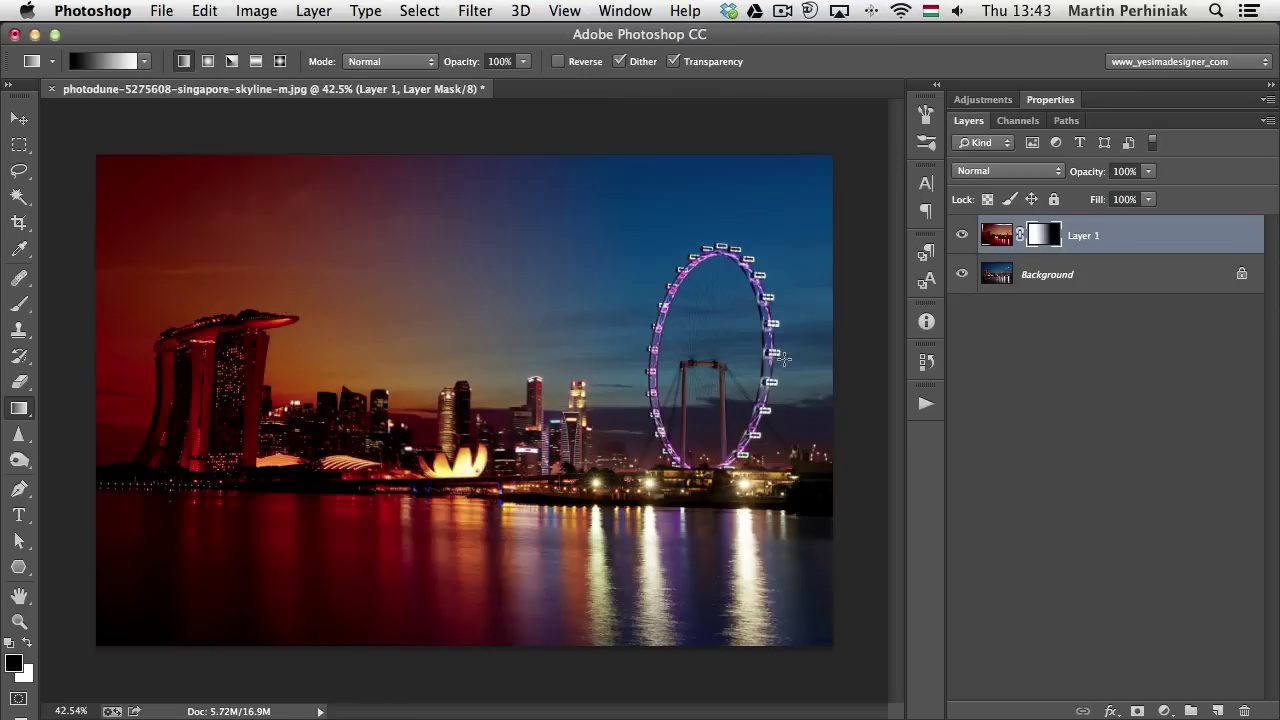
pyautogui.press('super+alt+z')
pyautogui.press('super+alt+z')
pyautogui.press('super+alt+z')
pyautogui.press('super+alt+z')
pyautogui.press('super+alt+z')
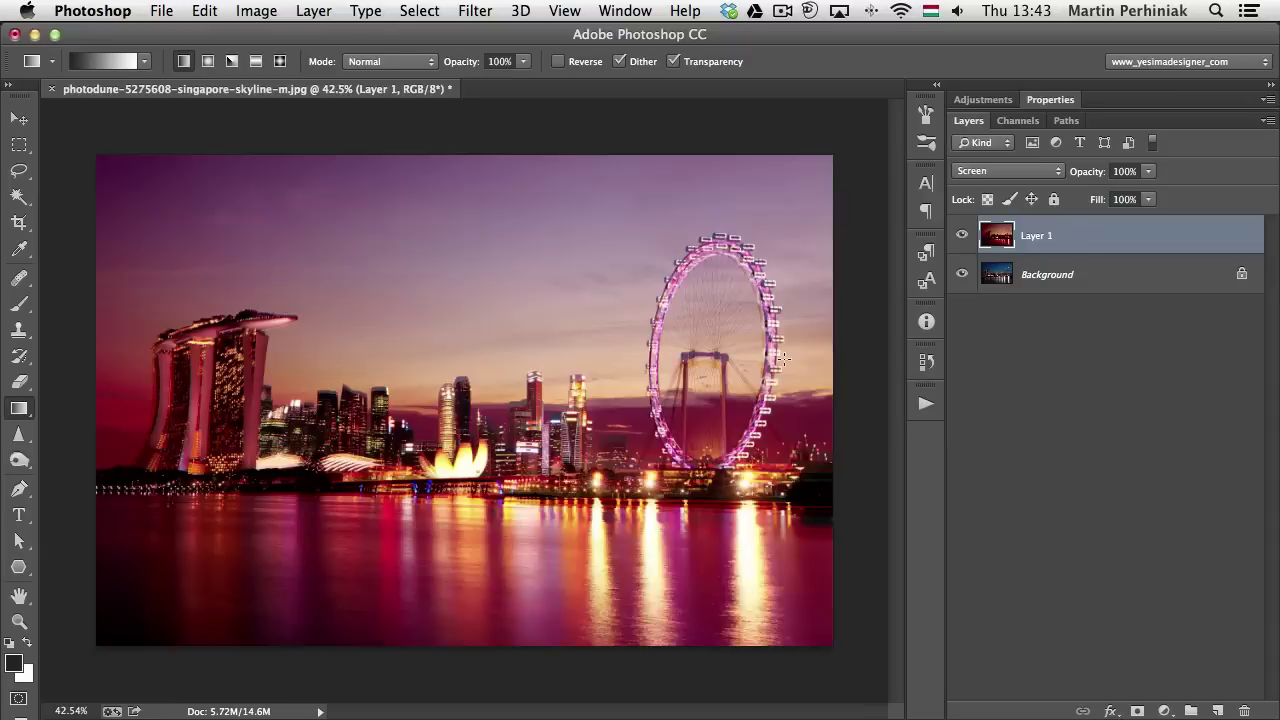
pyautogui.press('super+alt+z')
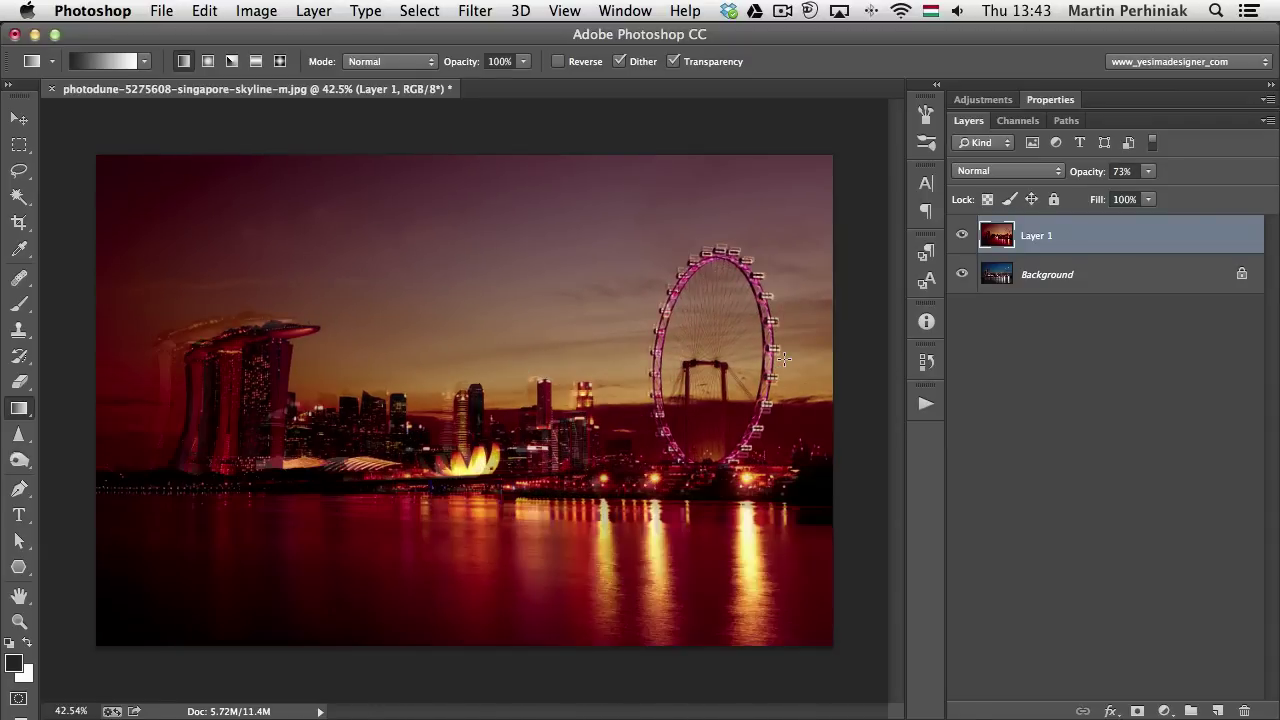
pyautogui.press('super+alt+z')
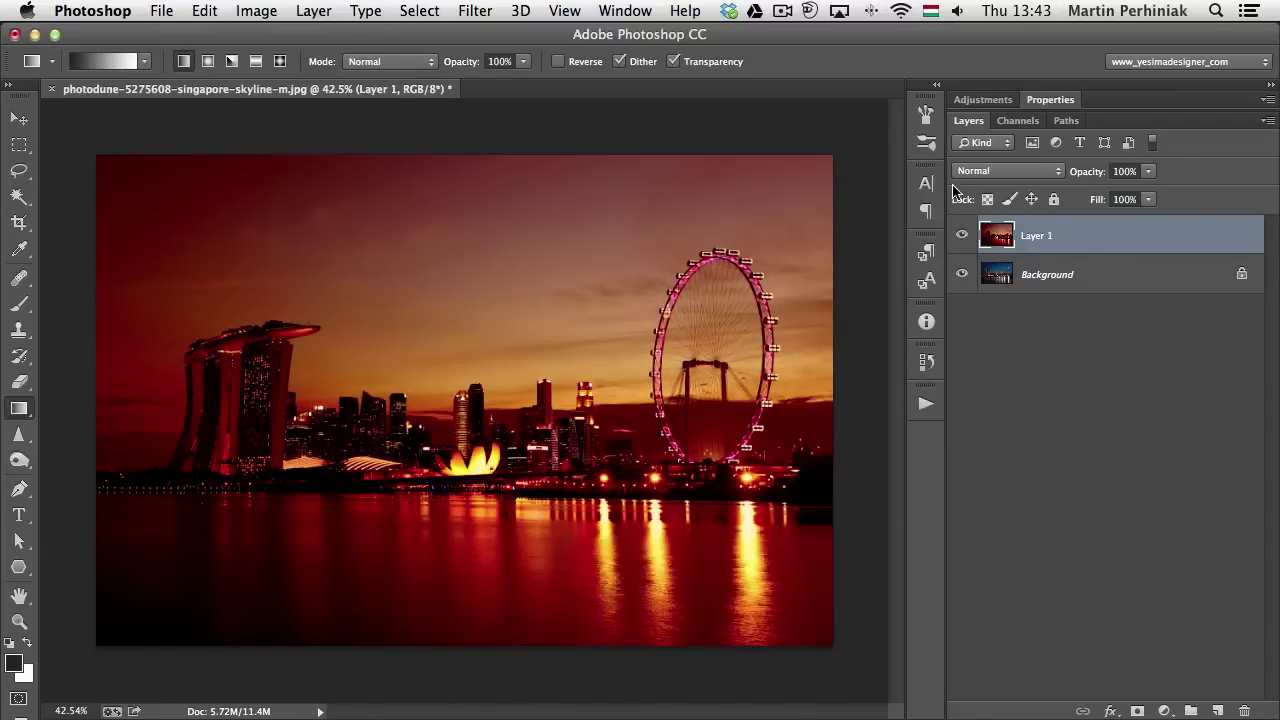
# Compare the unaligned photos by toggling Layer 1, and convert the Background into a regular layer named Layer 0
pyautogui.click(962, 235)
pyautogui.click(962, 235)
pyautogui.click(1100, 277)
pyautogui.doubleClick(1087, 277)
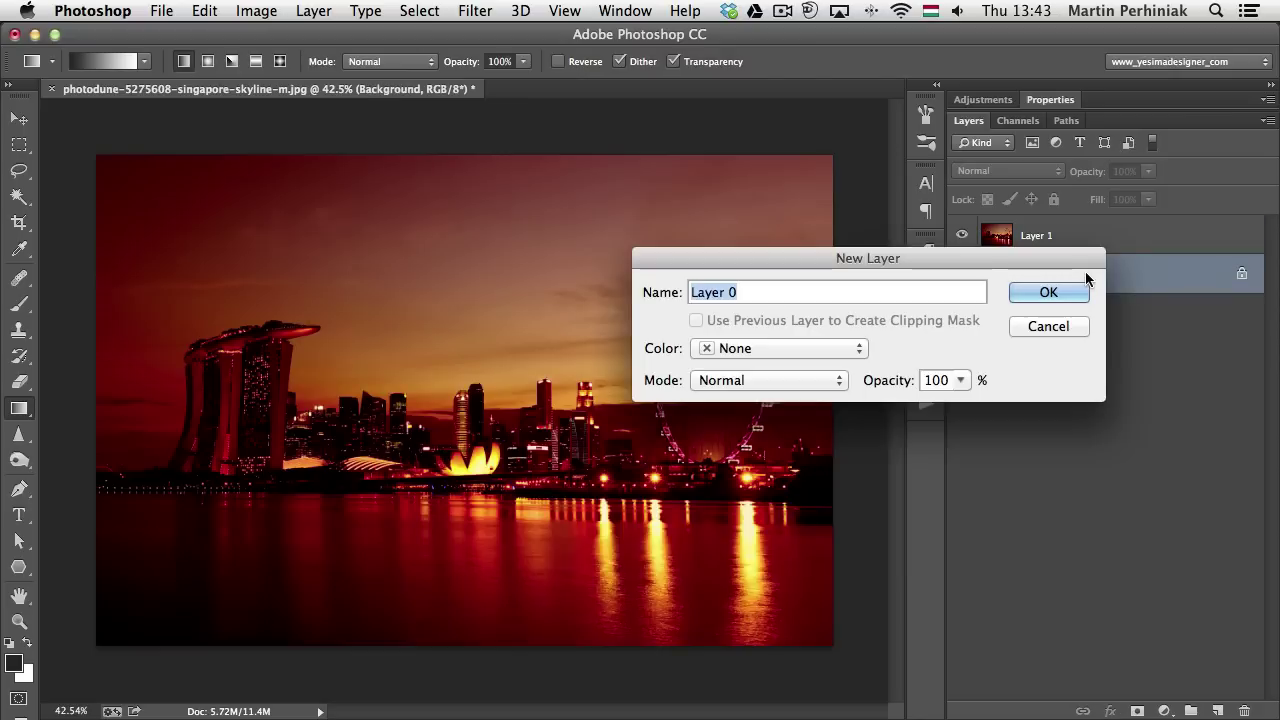
pyautogui.click(1056, 289)
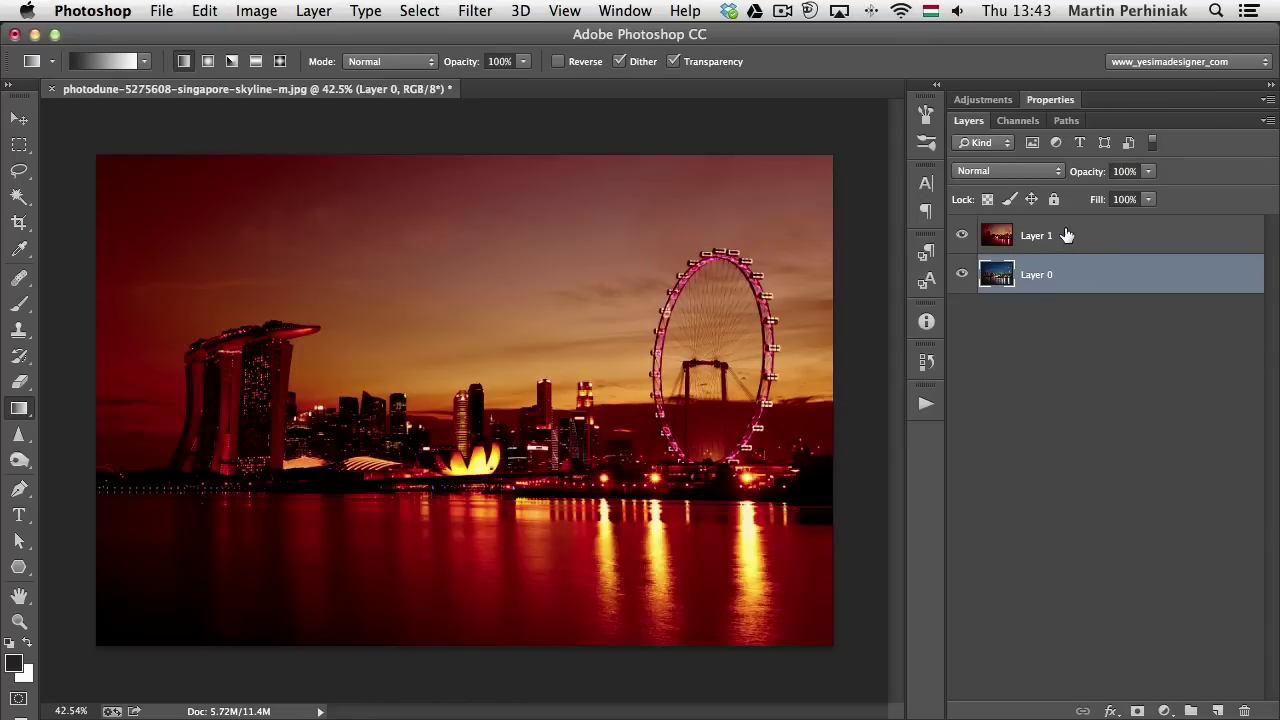
# Select both Layer 1 and Layer 0 and align them with Auto-Align Layers using the Auto projection
pyautogui.keyDown('shift'); pyautogui.click(1067, 235); pyautogui.keyUp('shift')
pyautogui.click(200, 11)
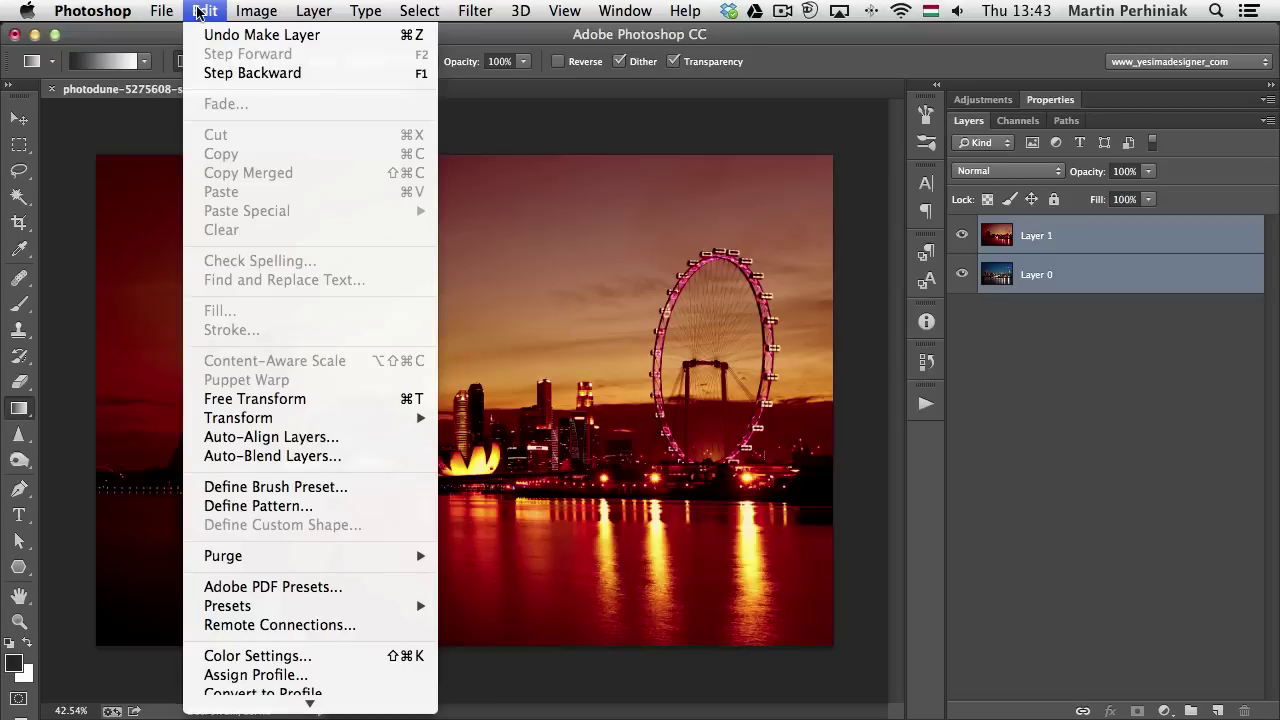
pyautogui.click(302, 442)
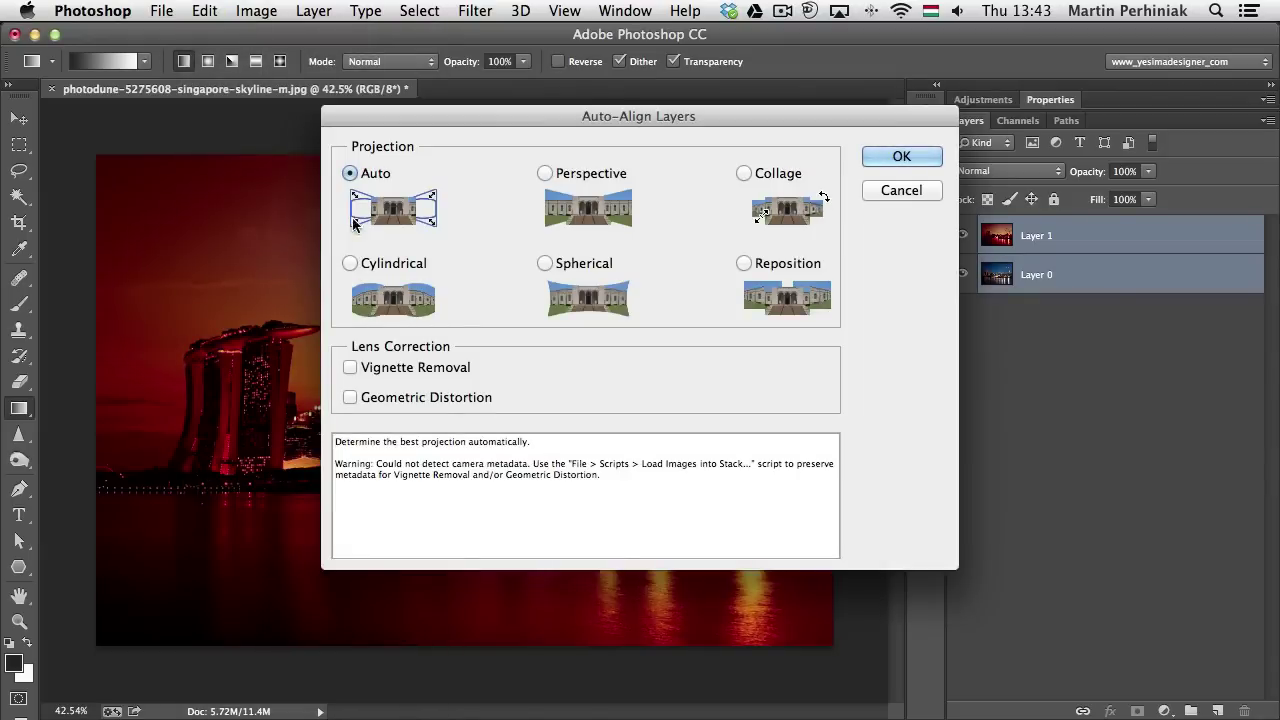
pyautogui.click(923, 156)
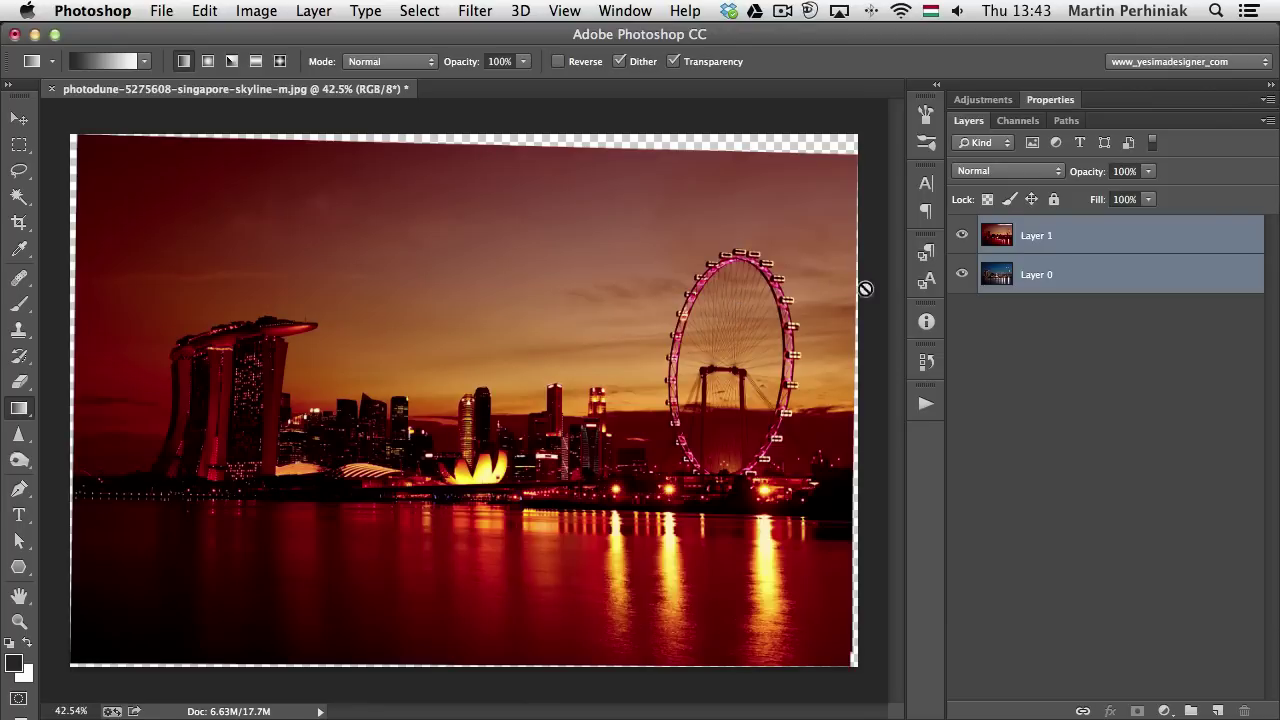
# Toggle Layer 1's visibility repeatedly to check how the auto-aligned skylines match
pyautogui.click(962, 238)
pyautogui.click(962, 238)
pyautogui.click(962, 238)
pyautogui.click(962, 238)
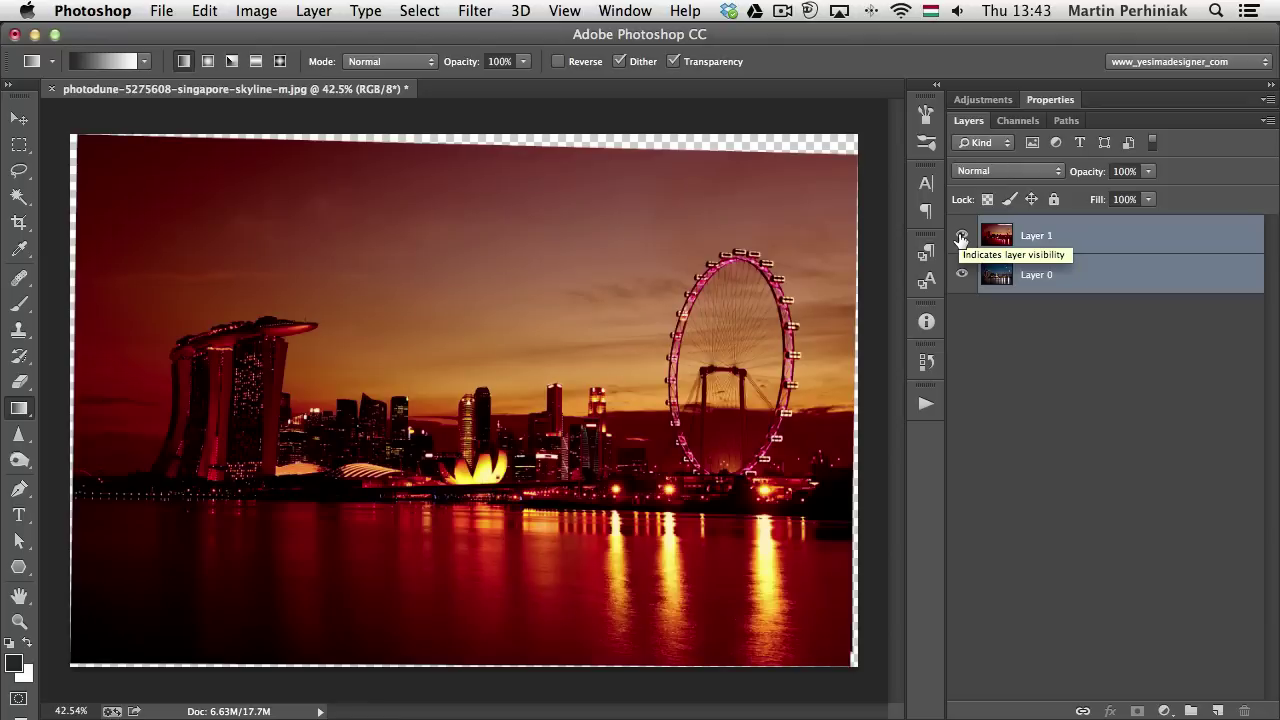
pyautogui.click(962, 238)
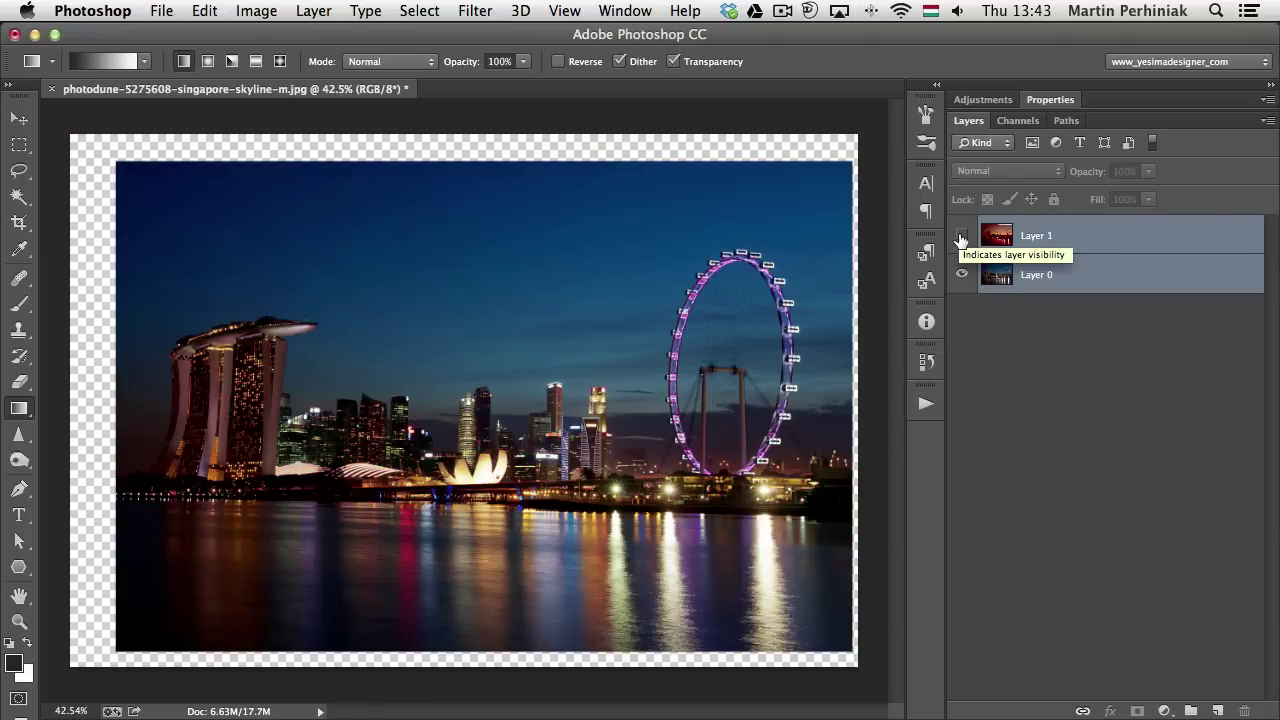
pyautogui.click(962, 238)
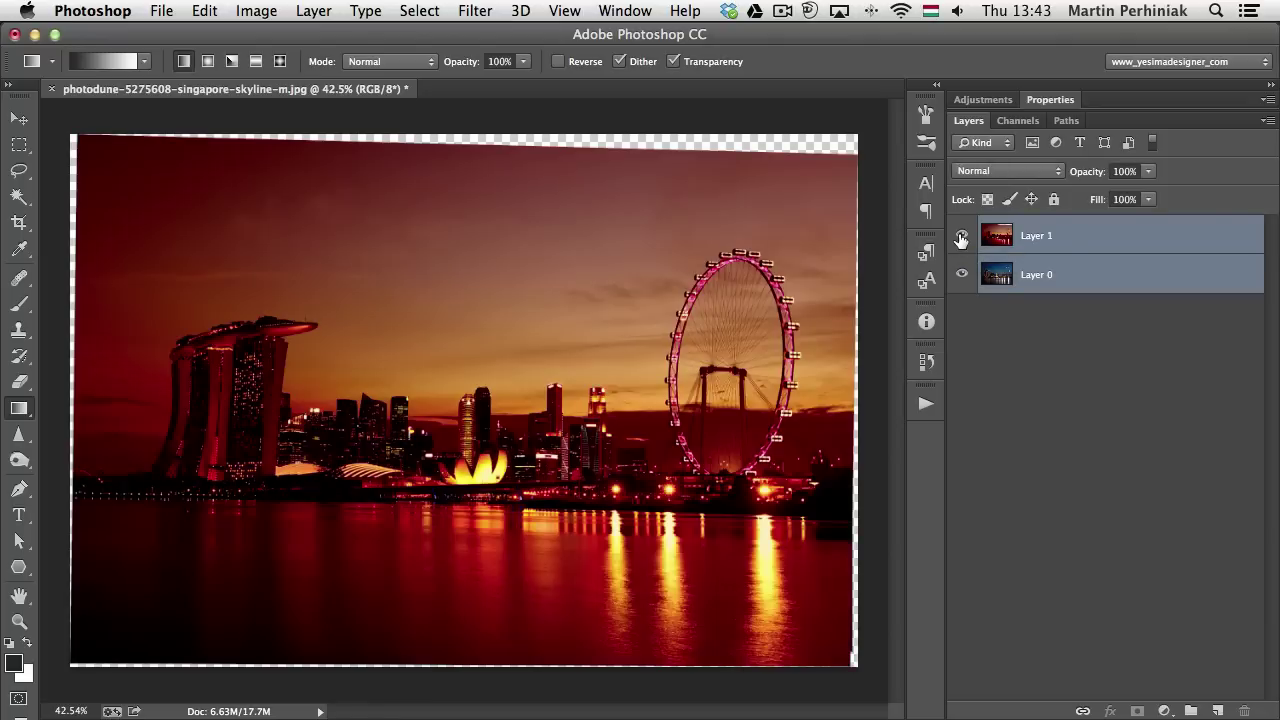
pyautogui.click(962, 238)
pyautogui.click(960, 240)
pyautogui.click(960, 240)
pyautogui.click(961, 240)
pyautogui.click(961, 240)
pyautogui.click(961, 240)
# Crop the canvas inside the red photo to remove the transparent edges left by the alignment
pyautogui.press('c')
pyautogui.moveTo(98, 160); pyautogui.dragTo(849, 659)
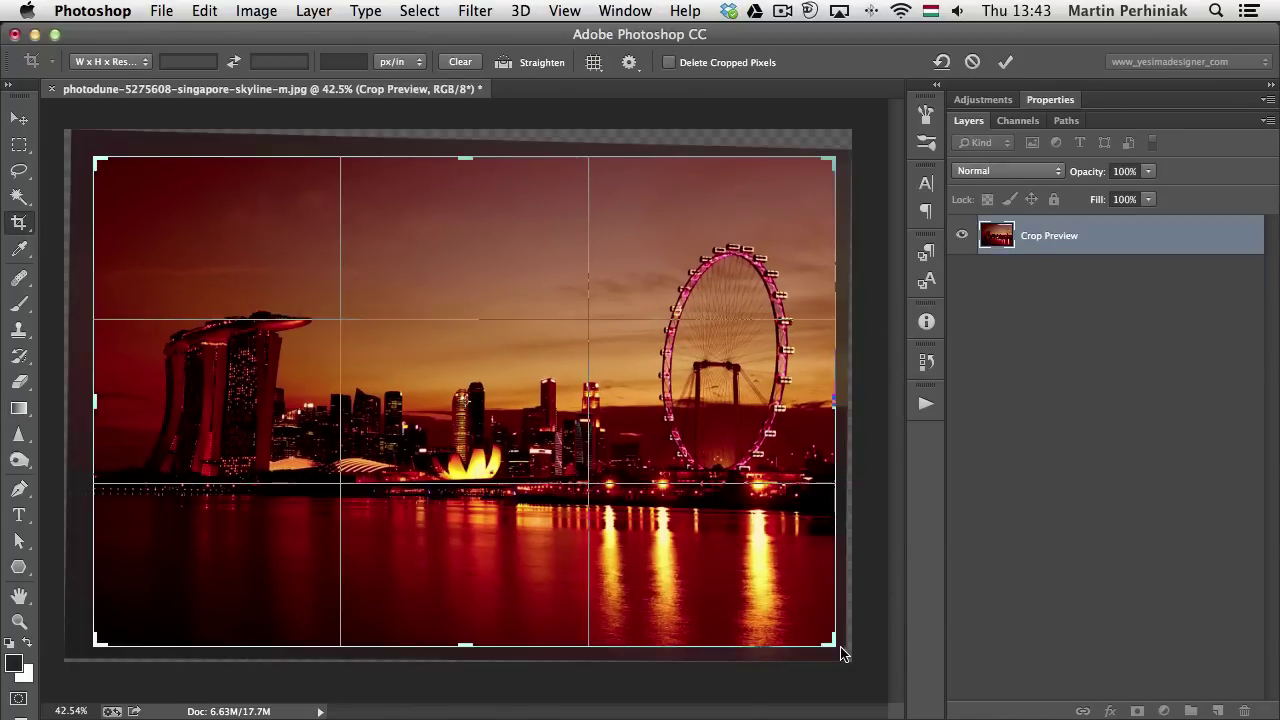
pyautogui.press('Return')
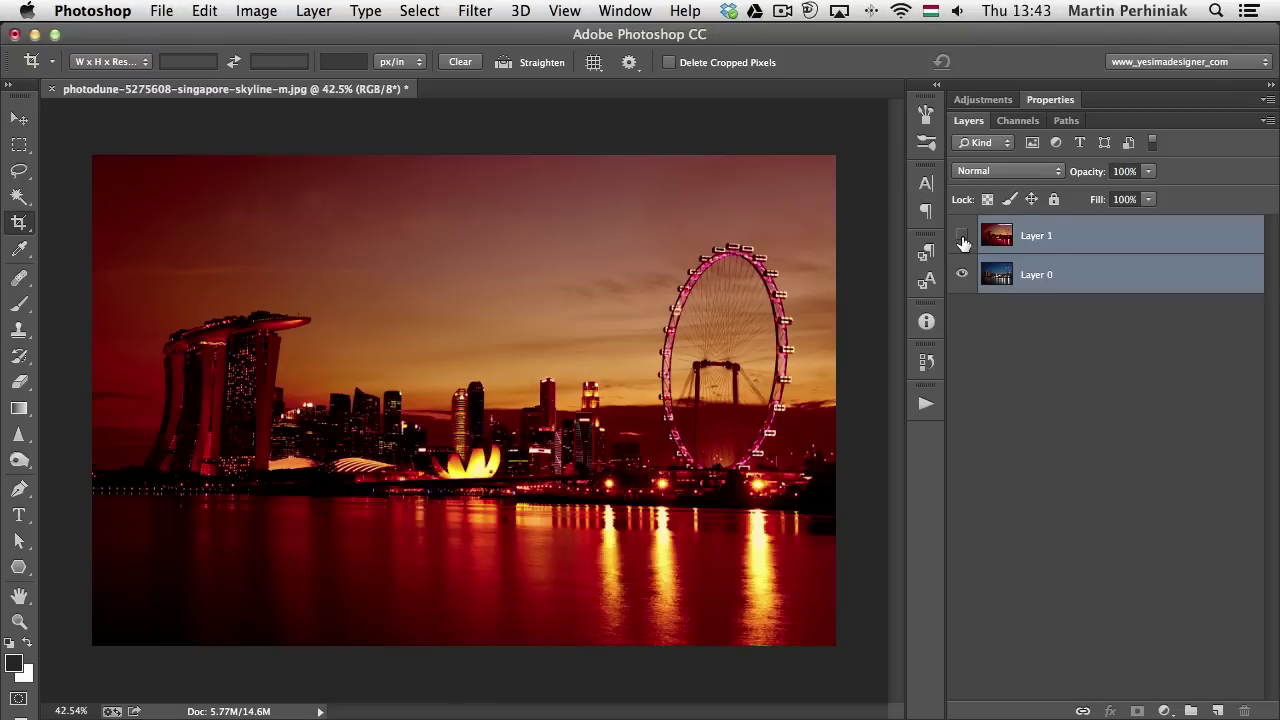
# Hide Layer 1, crop off the transparent strip along the blue photo's left edge, and compare the two layers
pyautogui.click(962, 238)
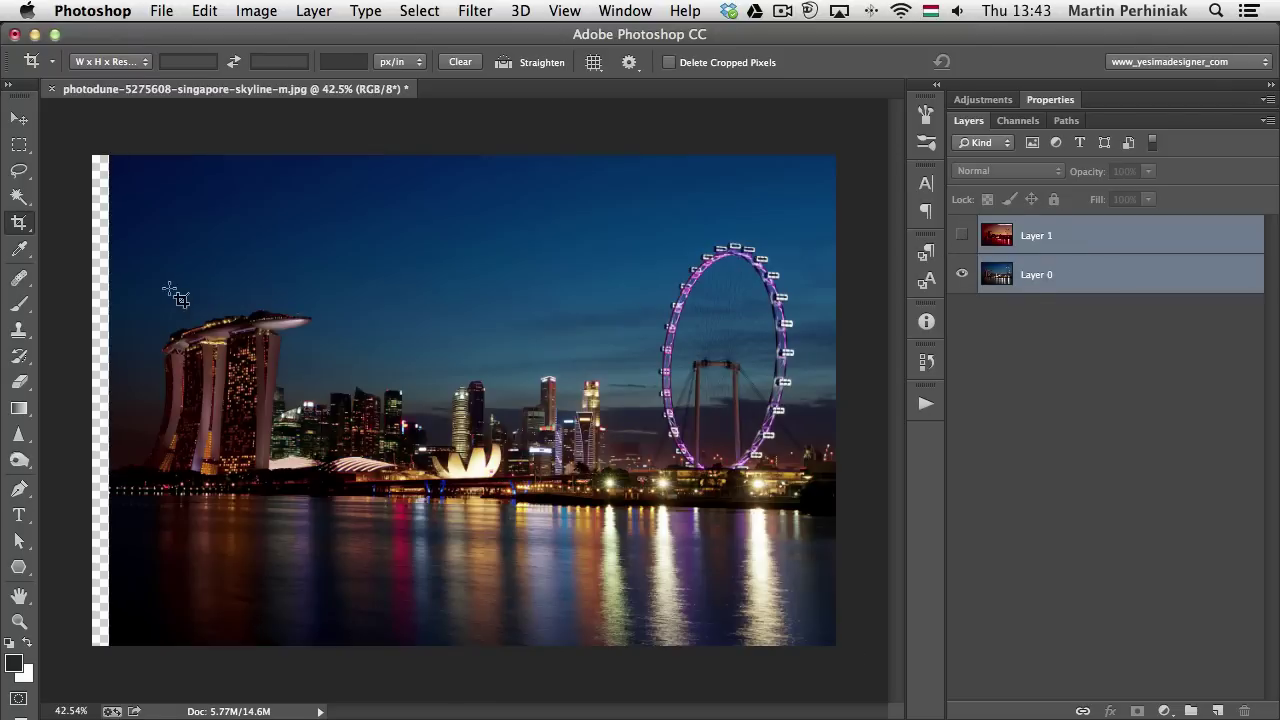
pyautogui.click(812, 210)
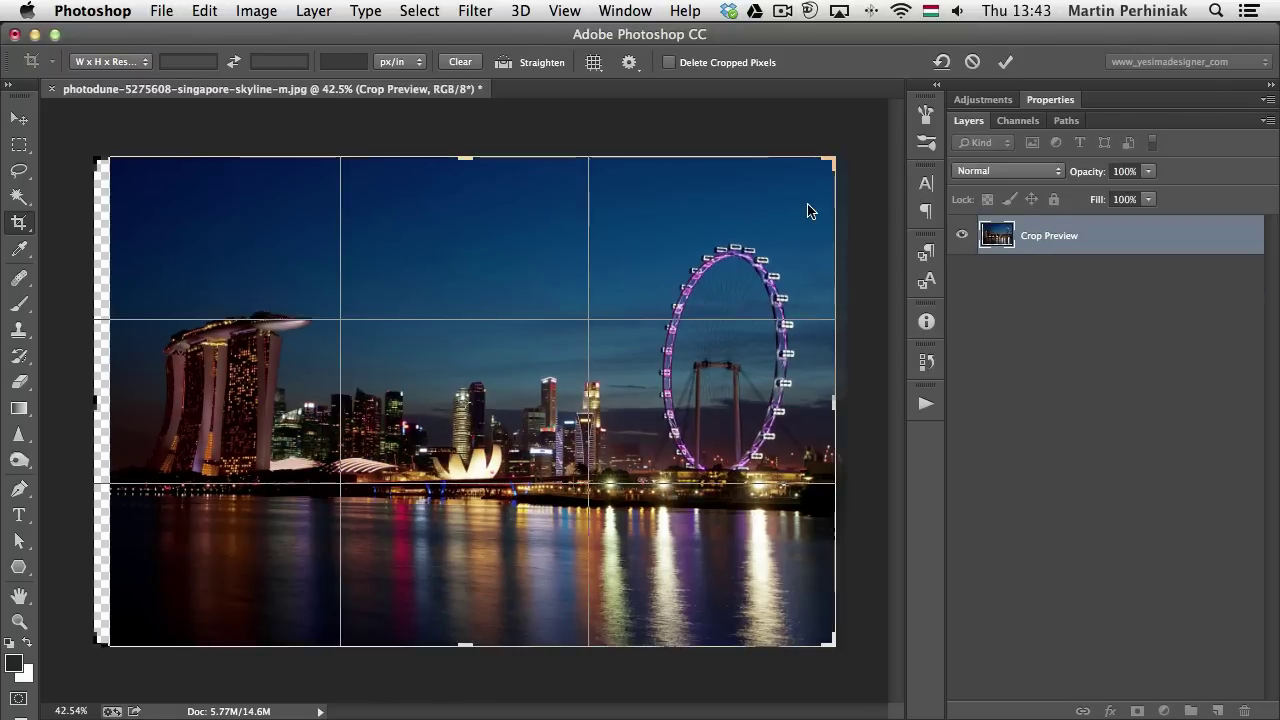
pyautogui.moveTo(90, 401); pyautogui.dragTo(103, 403)
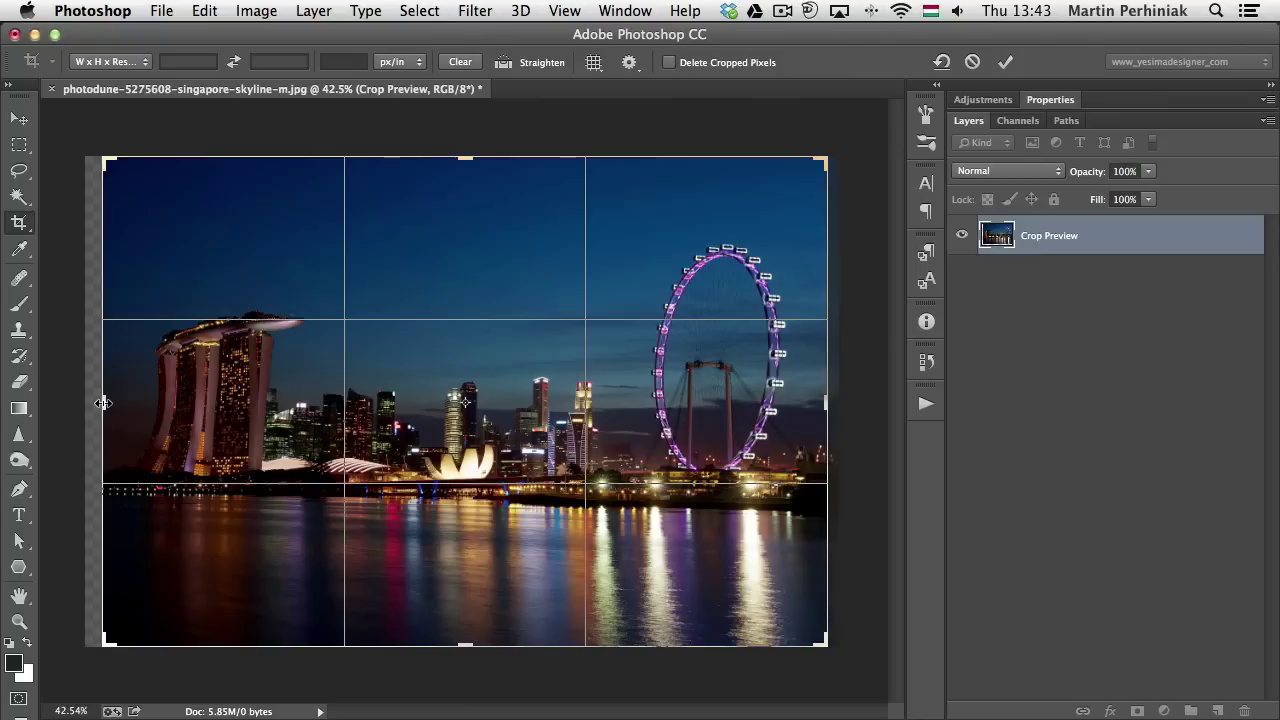
pyautogui.press('Return')
pyautogui.click(963, 236)
pyautogui.click(963, 236)
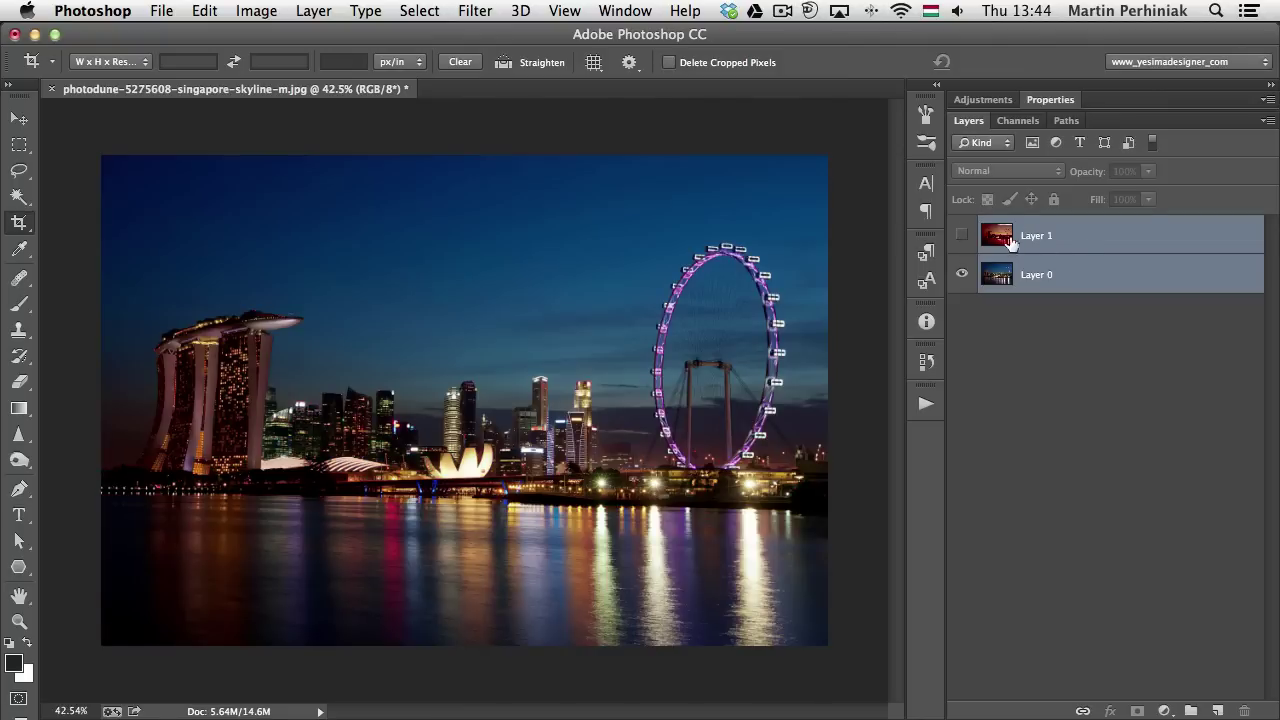
# Show Layer 1, select it alone, add a layer mask to it and switch to the Gradient tool
pyautogui.click(964, 236)
pyautogui.click(1088, 251)
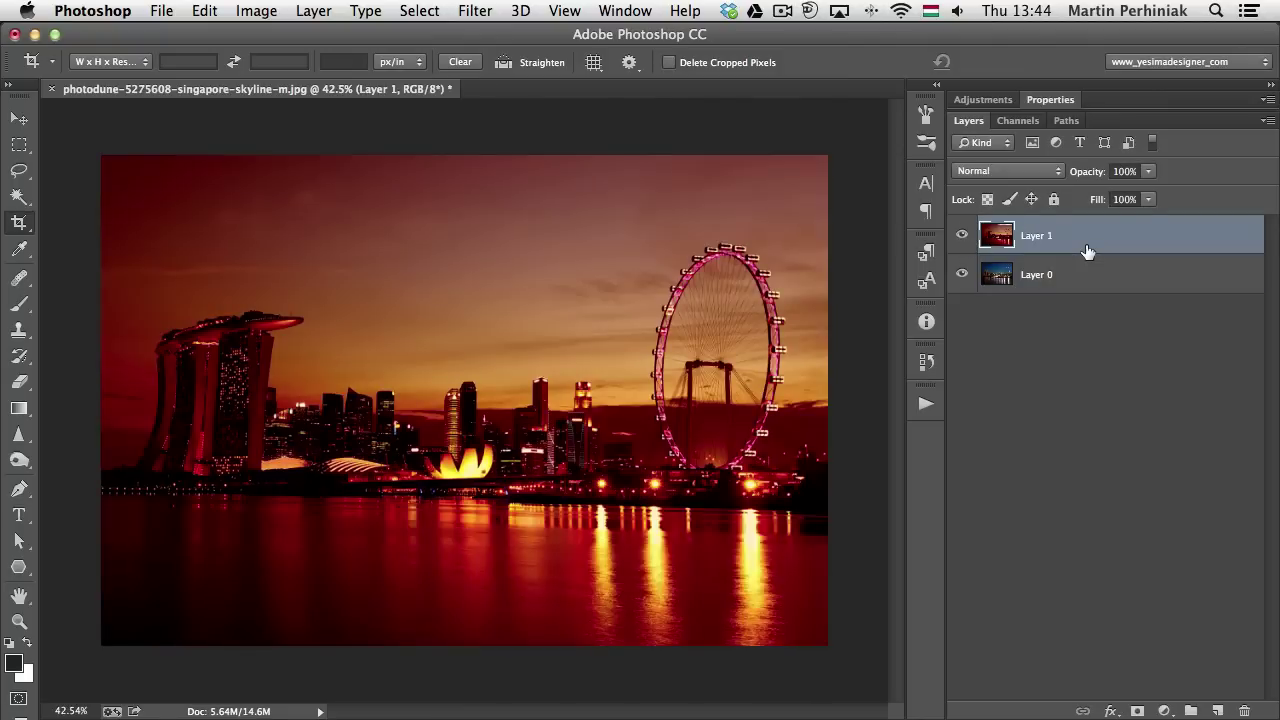
pyautogui.click(1137, 711)
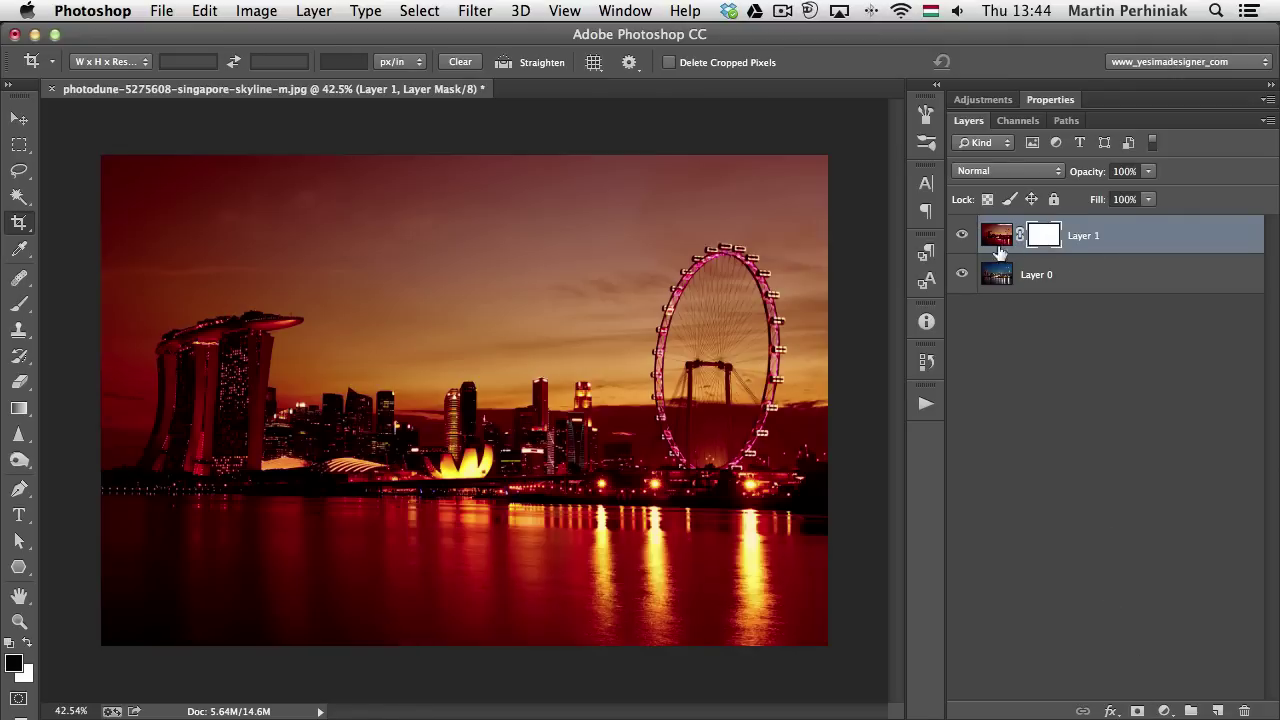
pyautogui.click(19, 408)
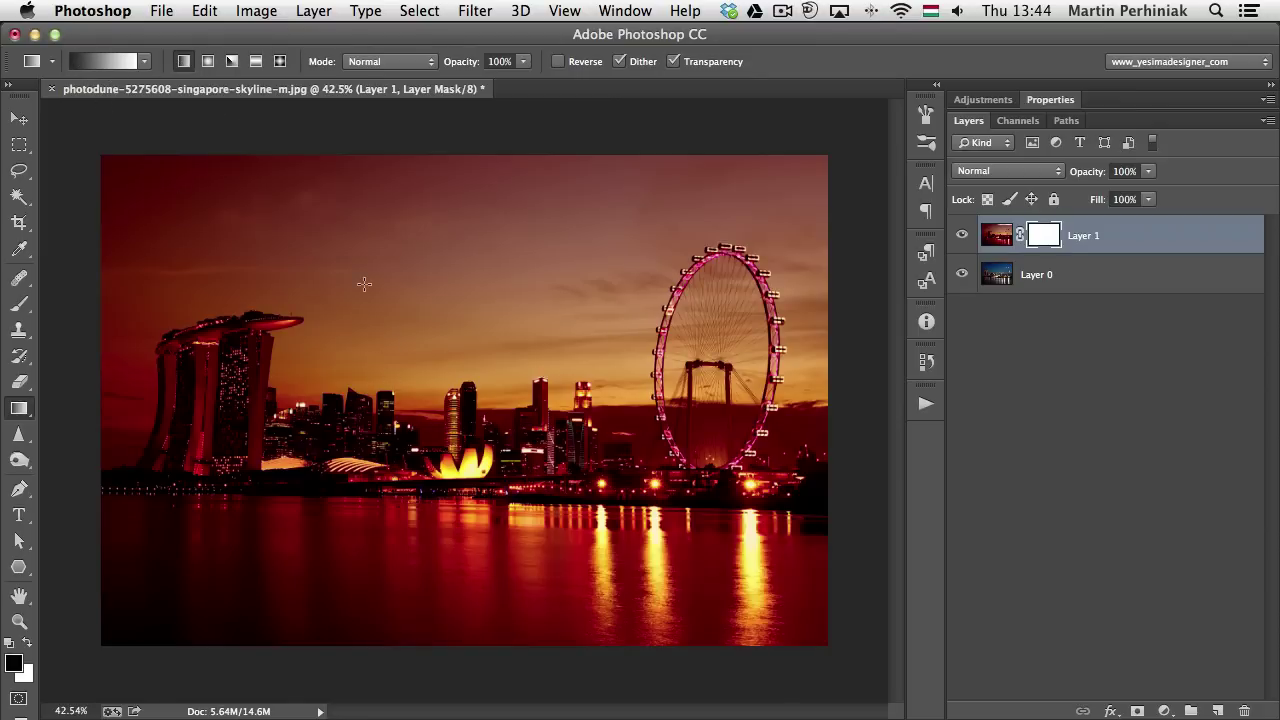
# Blend the skylines with vertical, horizontal and diagonal gradients on Layer 1's mask, ending with one from the lower right to the upper left
pyautogui.moveTo(467, 497)
pyautogui.mouseDown()
pyautogui.moveTo(478, 272)
pyautogui.moveTo(460, 268)
pyautogui.moveTo(470, 526)
pyautogui.mouseUp()
pyautogui.moveTo(764, 503); pyautogui.dragTo(388, 505)
pyautogui.moveTo(183, 461); pyautogui.dragTo(578, 276)
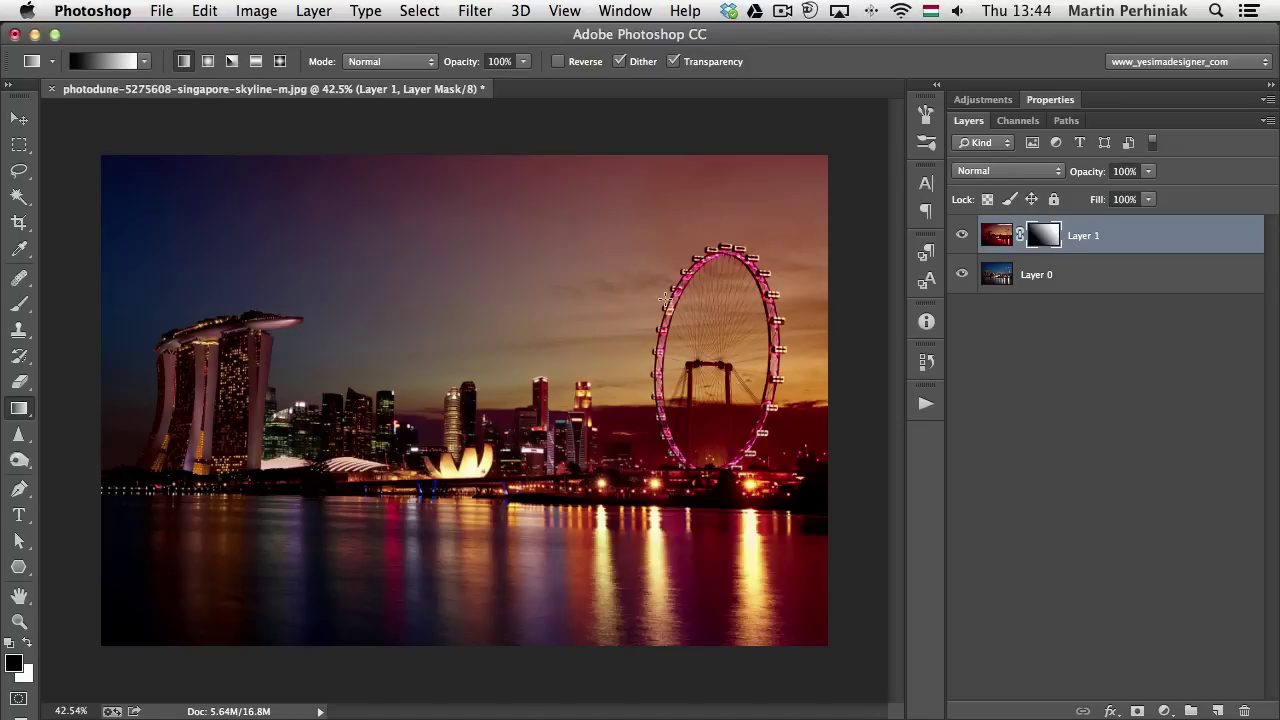
pyautogui.moveTo(660, 262); pyautogui.dragTo(265, 562)
pyautogui.moveTo(680, 554); pyautogui.dragTo(300, 290)
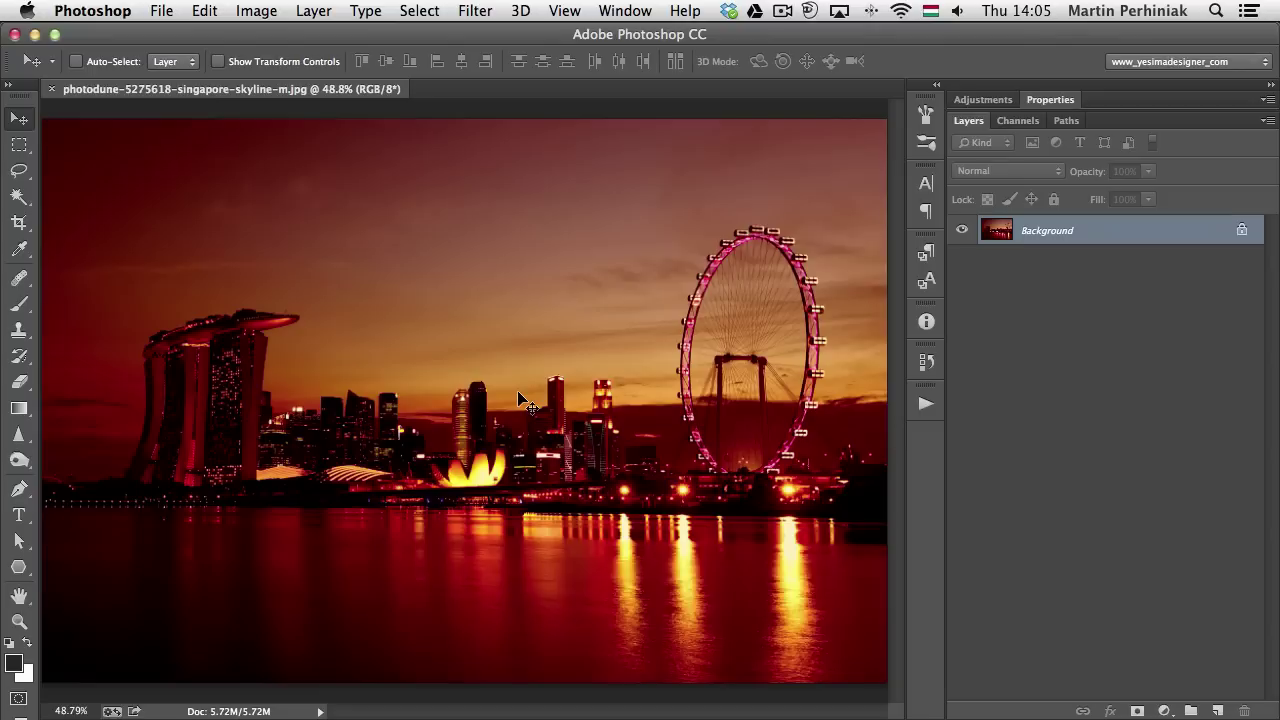
# Add a text layer reading SKYLINE over the tower building in the red skyline photo
pyautogui.press('t')
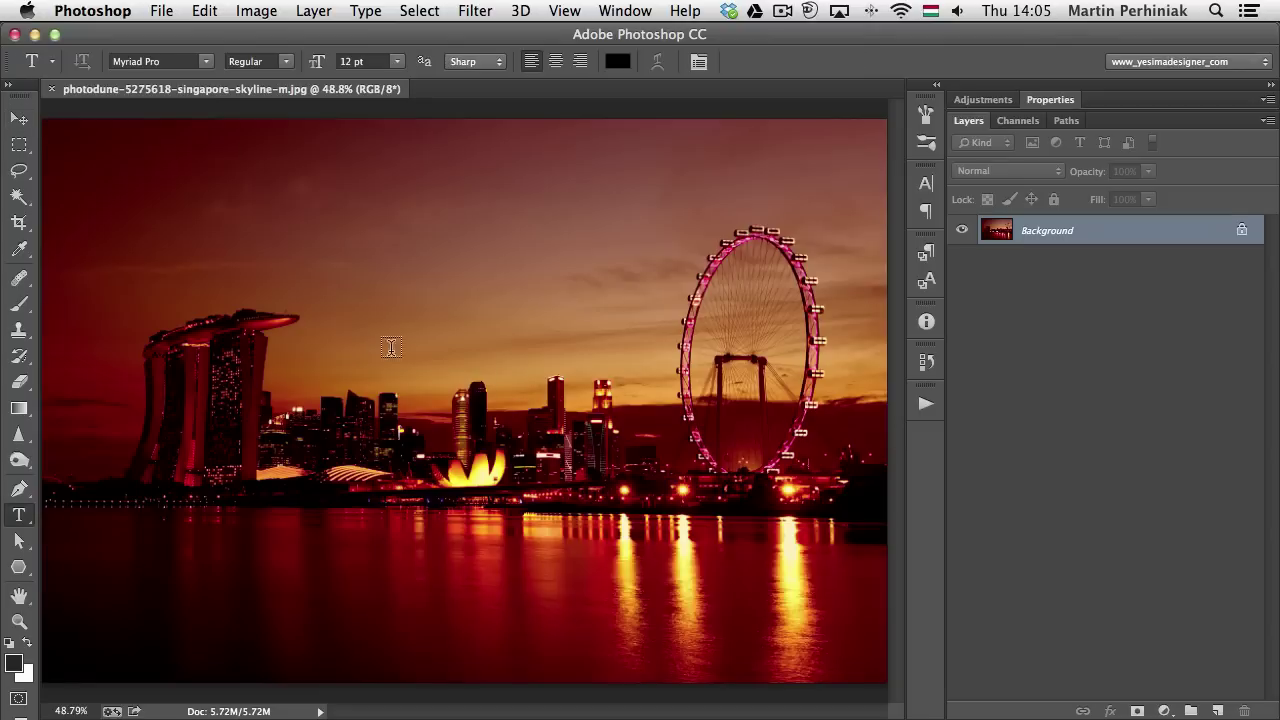
pyautogui.click(146, 352)
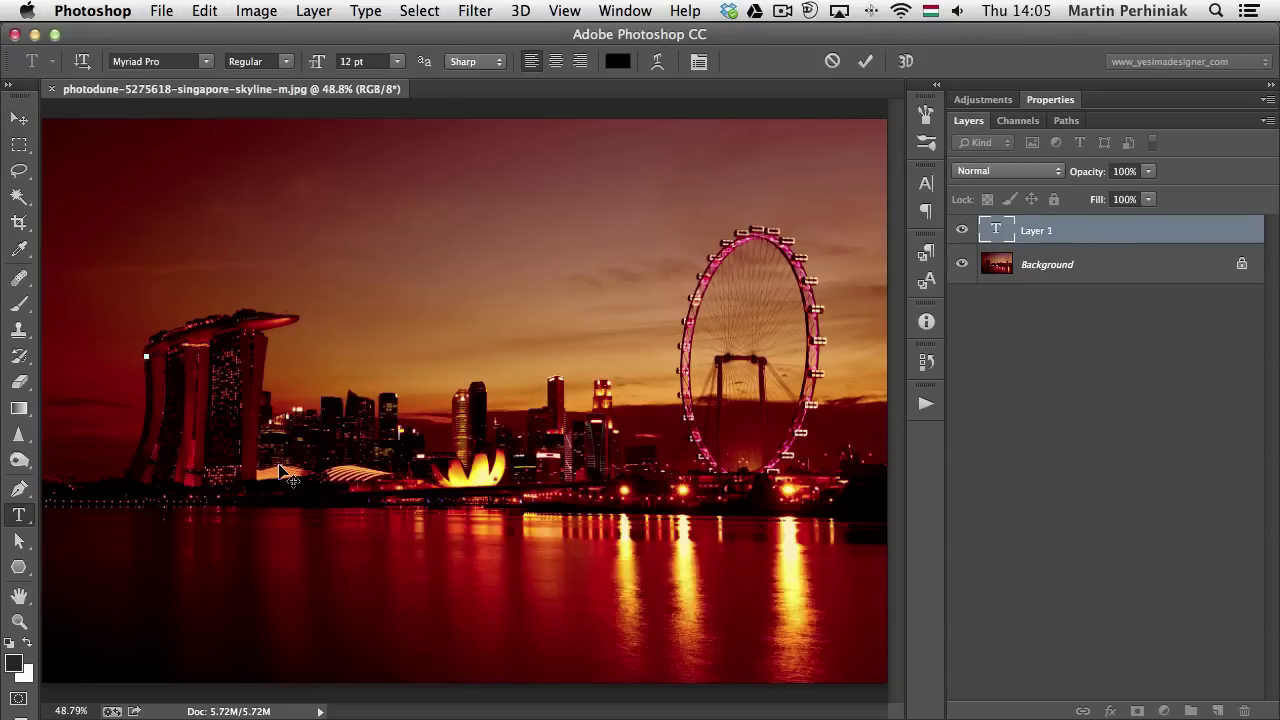
pyautogui.write('Singapore')
pyautogui.write('LINE')
pyautogui.hotkey('ctrl', 'Return')
# Enlarge the SKYLINE text to about 89.69 pt so it spans the buildings, and fill it with white
pyautogui.hotkey('ctrl', 't')
pyautogui.moveTo(230, 361); pyautogui.dragTo(758, 591)
pyautogui.press('Return')
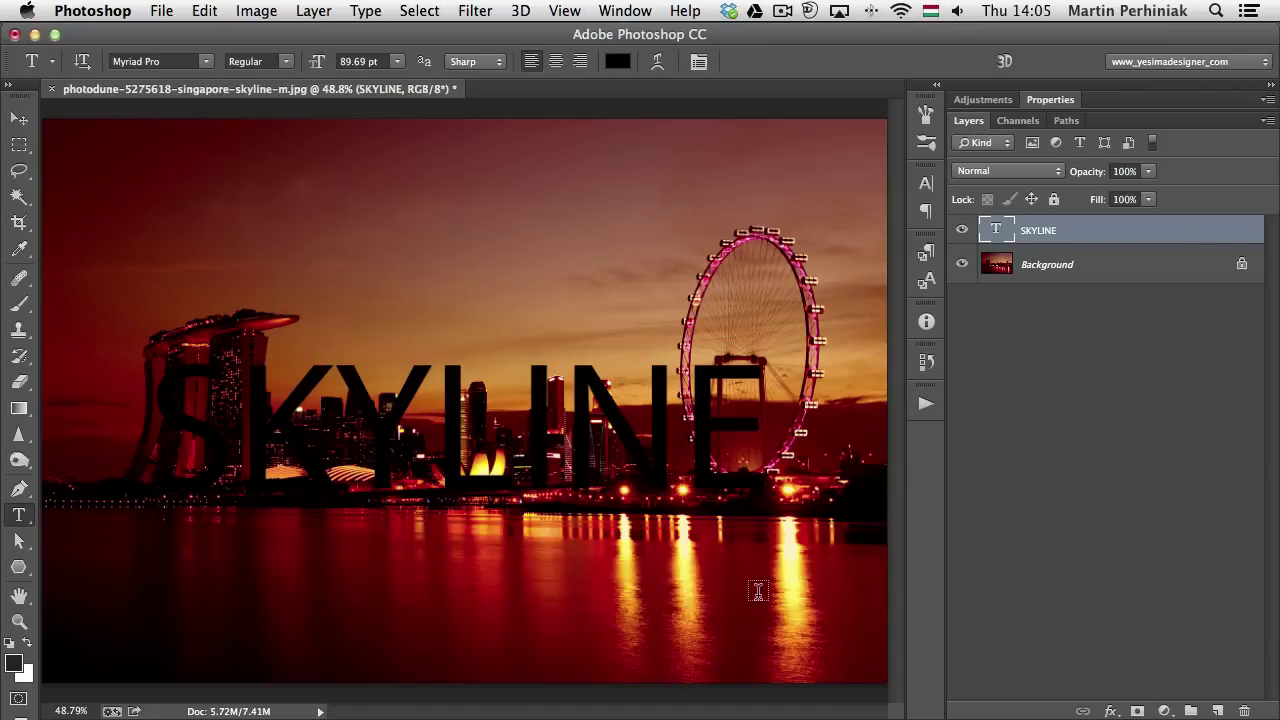
pyautogui.hotkey('ctrl', 'BackSpace')
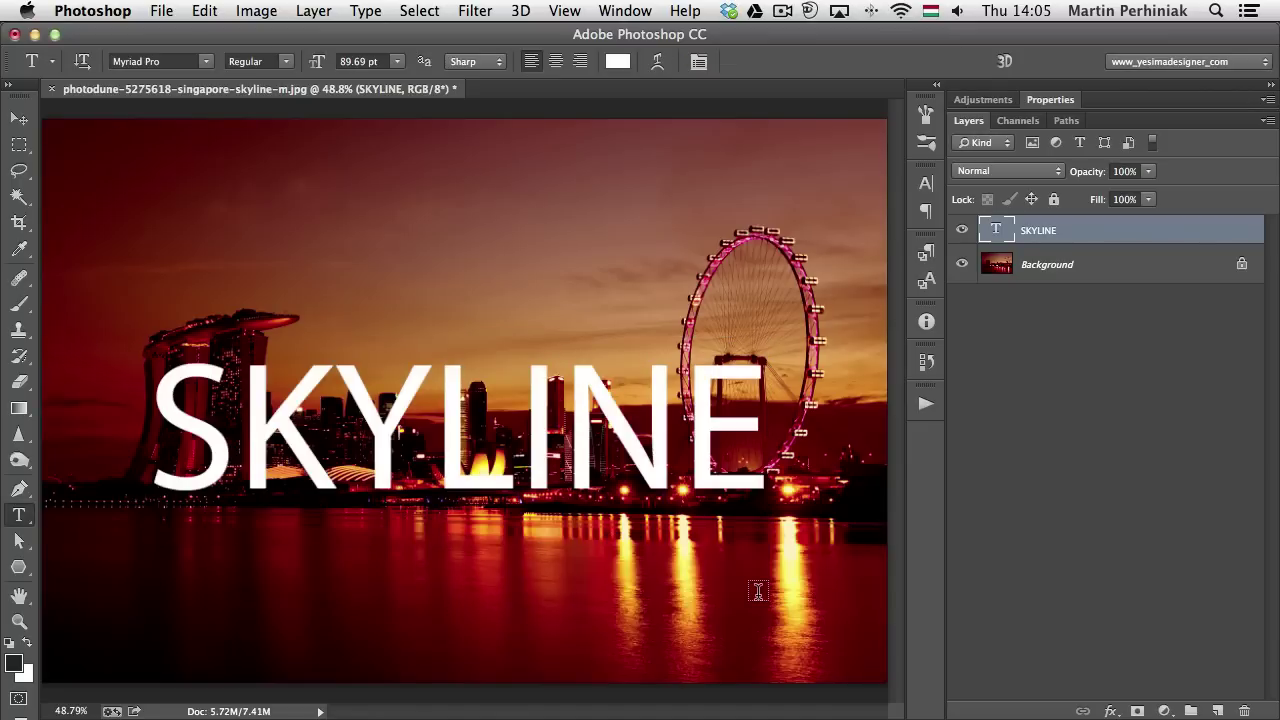
# Change the font of the whole SKYLINE text to Intro
pyautogui.doubleClick(578, 440)
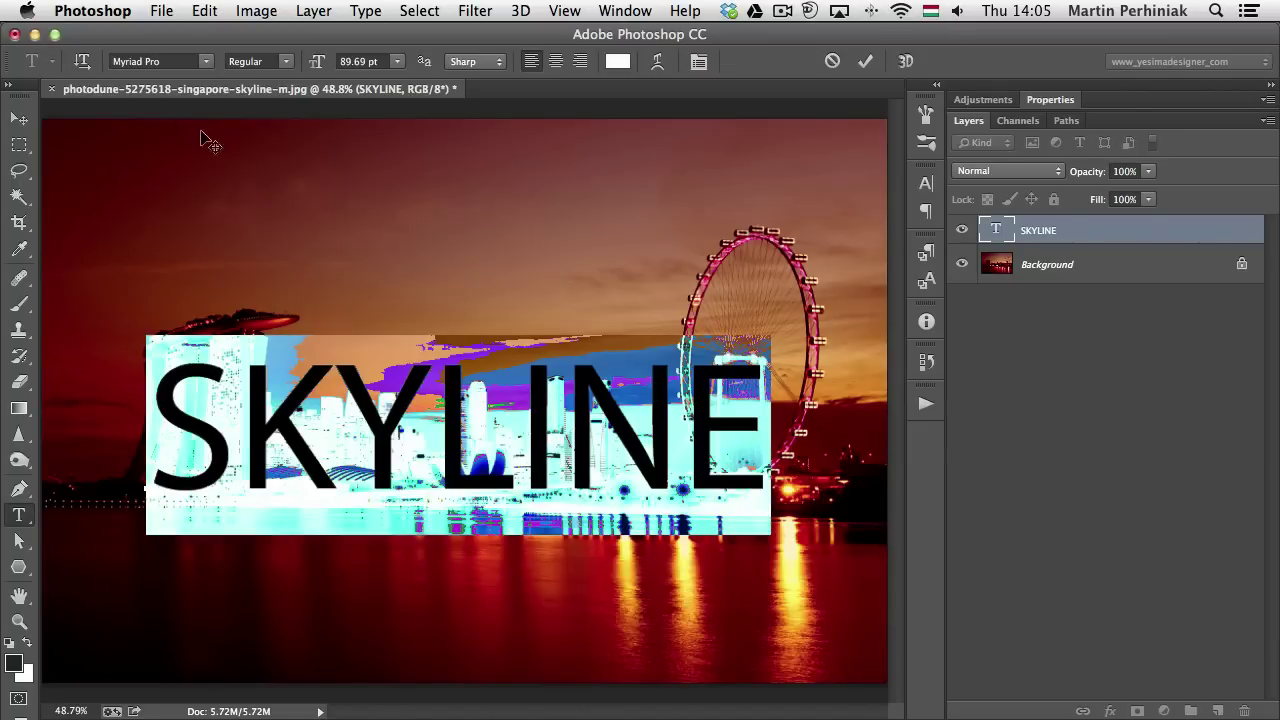
pyautogui.click(205, 61)
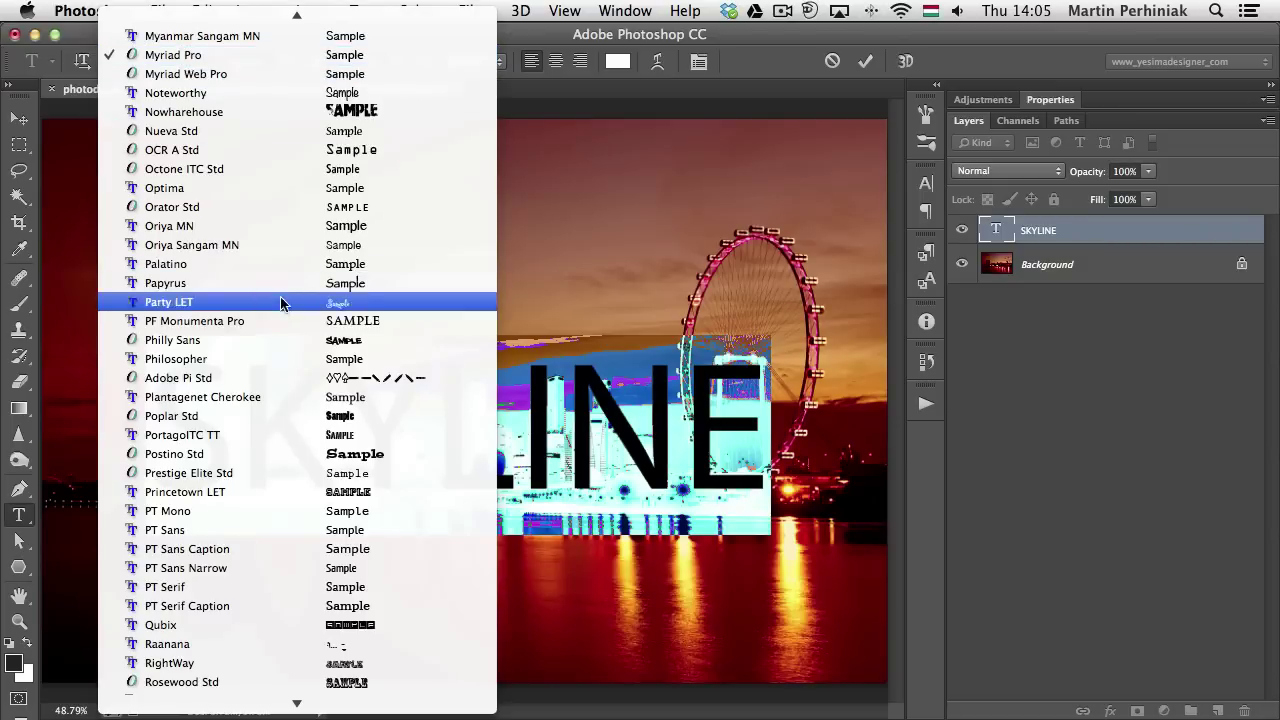
pyautogui.moveTo(283, 7)
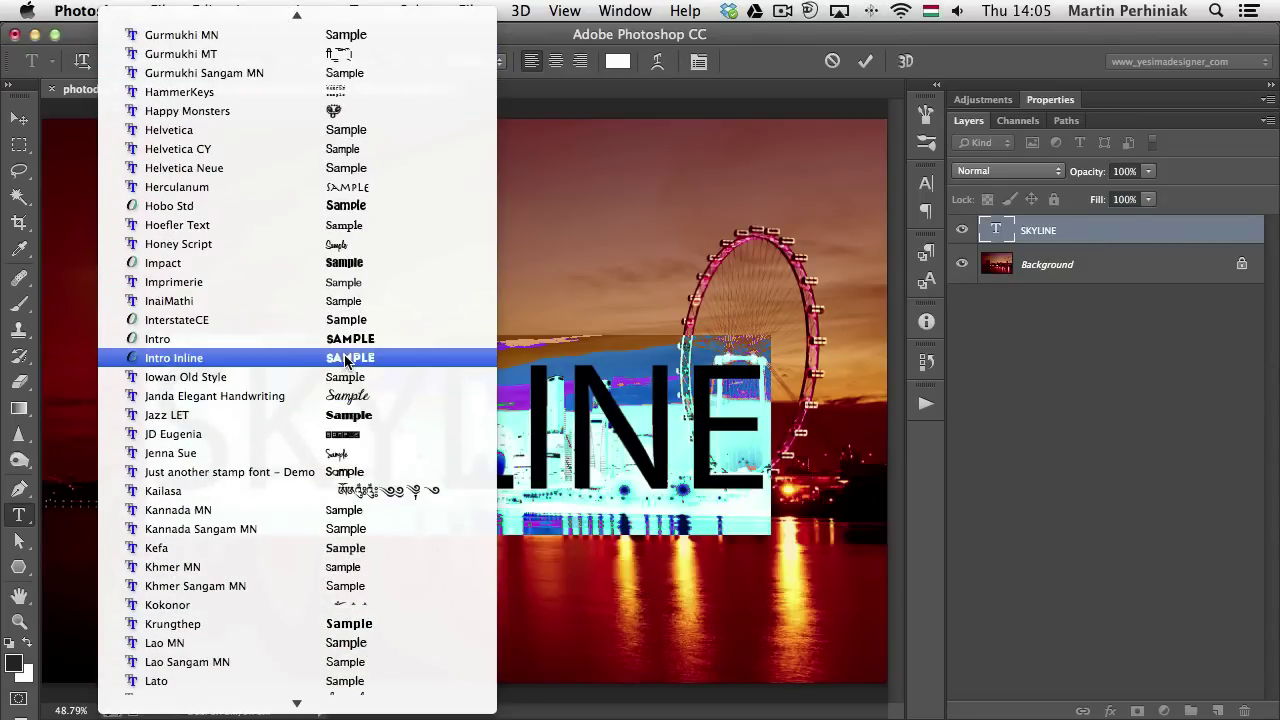
pyautogui.click(340, 339)
pyautogui.press('super+Return')
# Resize the SKYLINE text to about 84.4 pt and position it across the buildings just above the water
pyautogui.press('super+t')
pyautogui.moveTo(146, 334); pyautogui.dragTo(222, 353)
pyautogui.press('Return')
pyautogui.press('v')
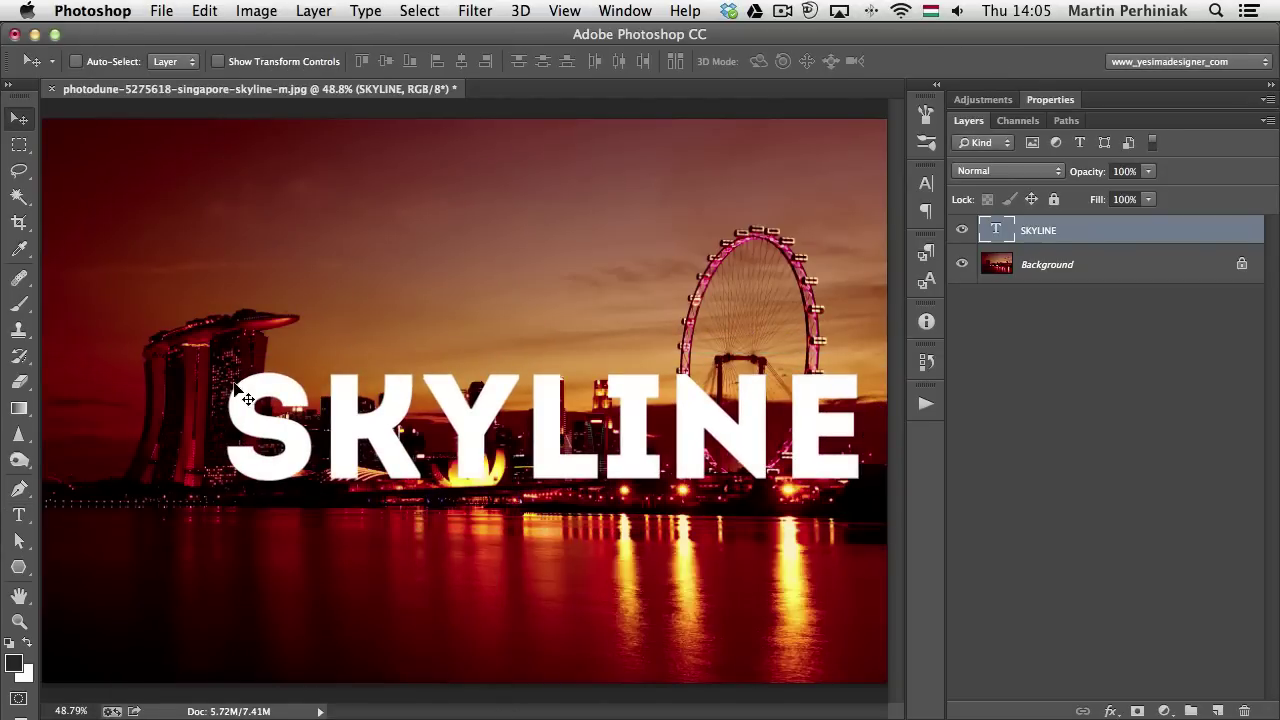
pyautogui.moveTo(604, 458); pyautogui.dragTo(533, 480)
pyautogui.press('super+t')
pyautogui.moveTo(796, 381); pyautogui.dragTo(843, 333)
pyautogui.press('Return')
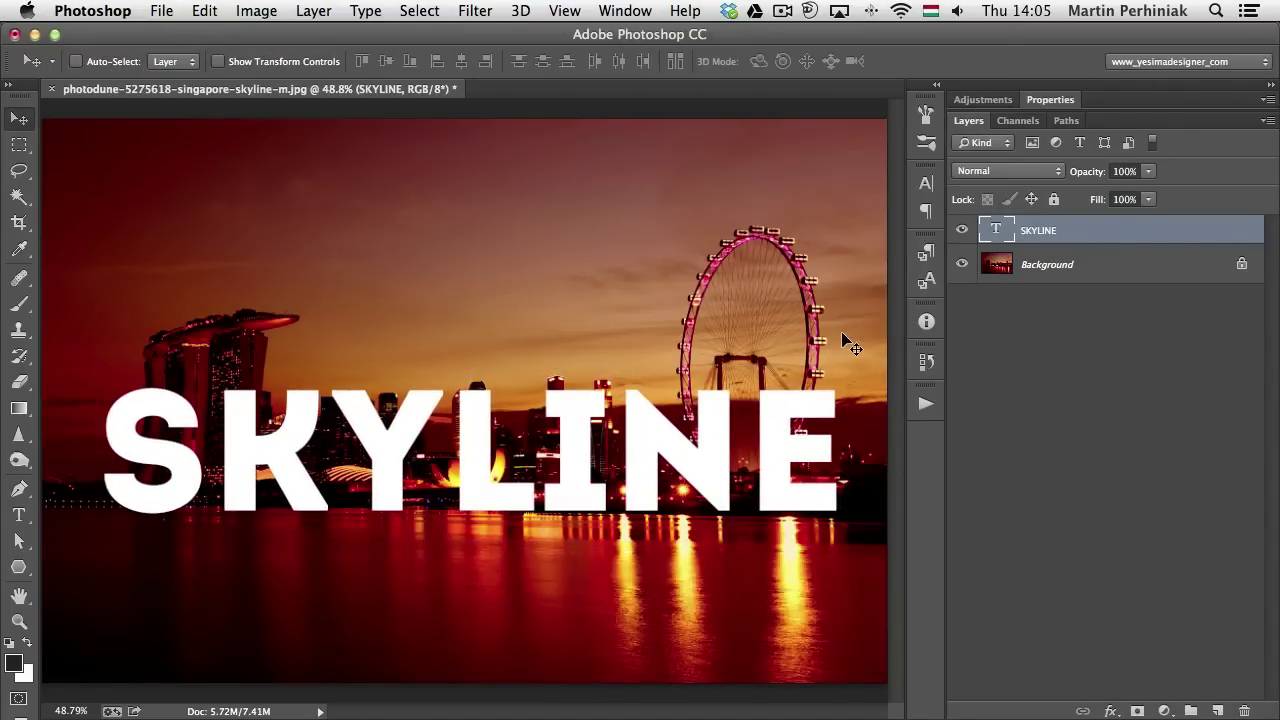
# Tighten the tracking of all the letters in SKYLINE so they sit close together
pyautogui.press('t')
pyautogui.doubleClick(580, 438)
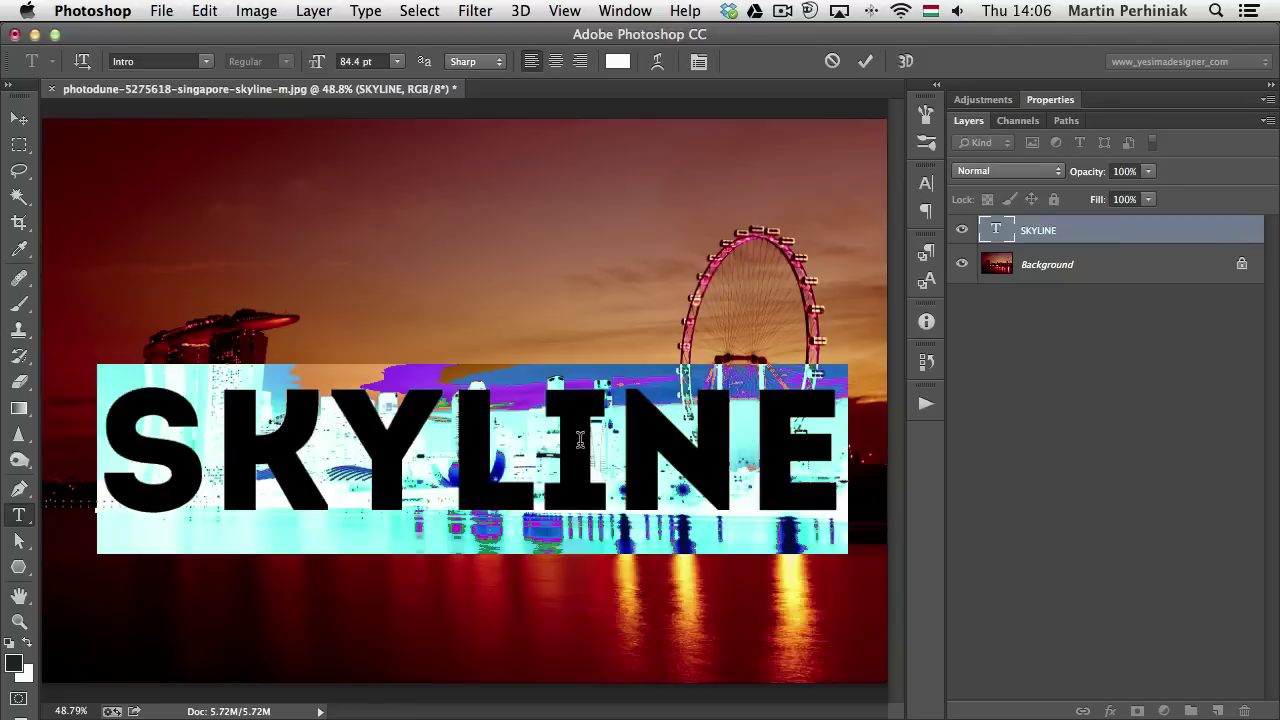
pyautogui.hotkey('alt', 'Left')
pyautogui.hotkey('alt', 'Left')
pyautogui.hotkey('alt', 'Left')
pyautogui.hotkey('alt', 'Left')
pyautogui.hotkey('alt', 'Left')
pyautogui.hotkey('alt', 'Left')
pyautogui.hotkey('alt', 'Left')
pyautogui.hotkey('alt', 'Left')
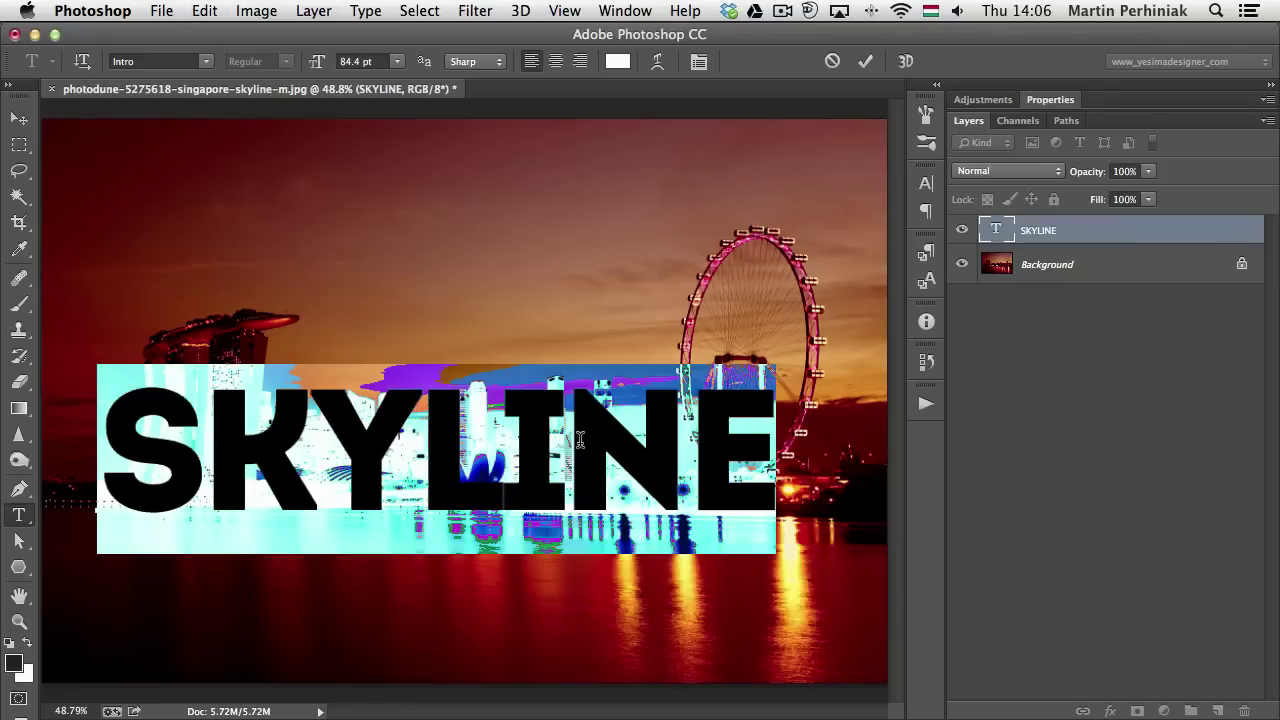
pyautogui.hotkey('alt', 'Left')
pyautogui.hotkey('alt', 'Left')
pyautogui.hotkey('alt', 'Left')
# Adjust the kerning between L and I in SKYLINE, ending with a slightly wider gap
pyautogui.press('Right')
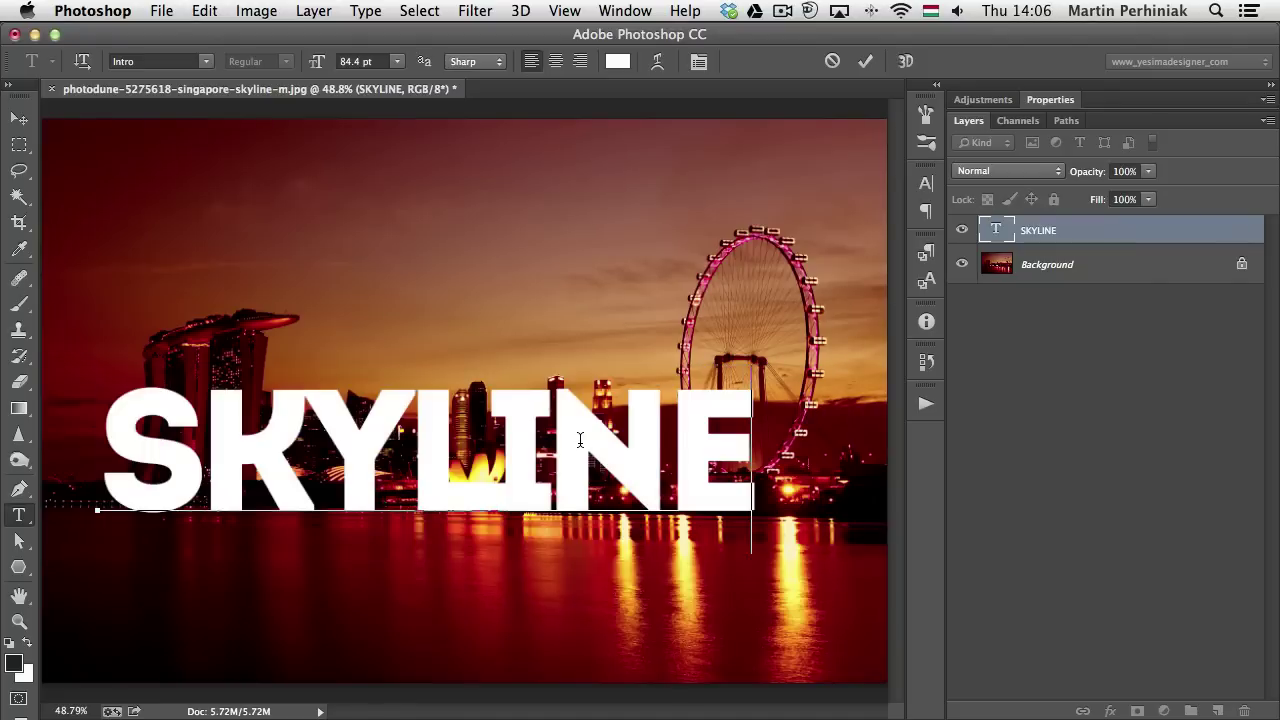
pyautogui.press('Left')
pyautogui.press('Left')
pyautogui.press('Left')
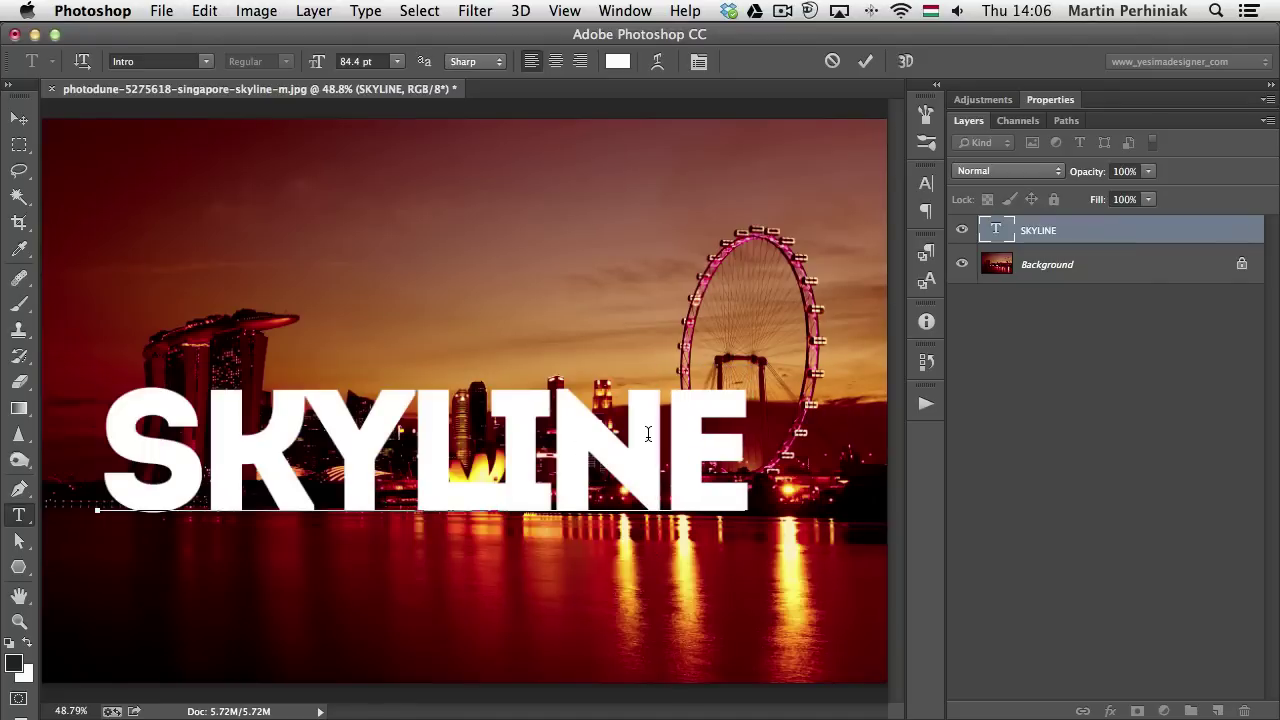
pyautogui.hotkey('alt', 'Left')
pyautogui.hotkey('alt', 'Left')
pyautogui.hotkey('alt', 'Right')
pyautogui.hotkey('alt', 'Right')
pyautogui.hotkey('alt', 'Right')
pyautogui.hotkey('alt', 'Right')
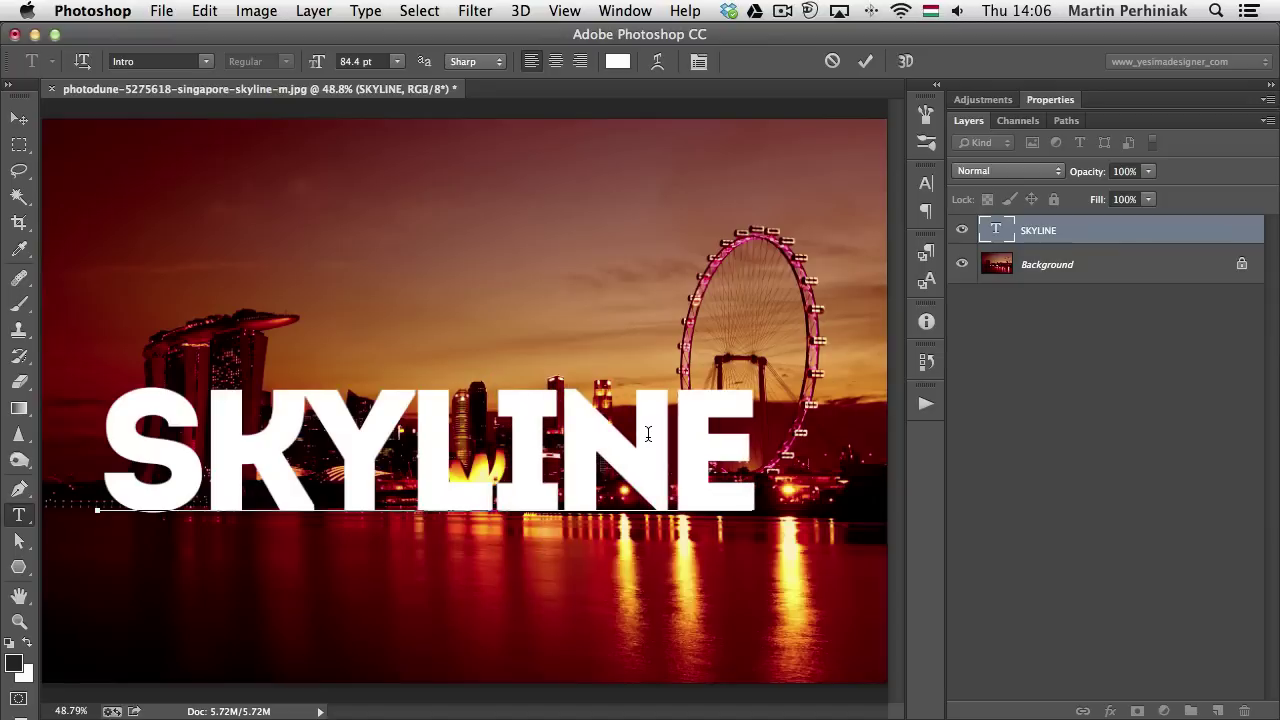
pyautogui.press('Right')
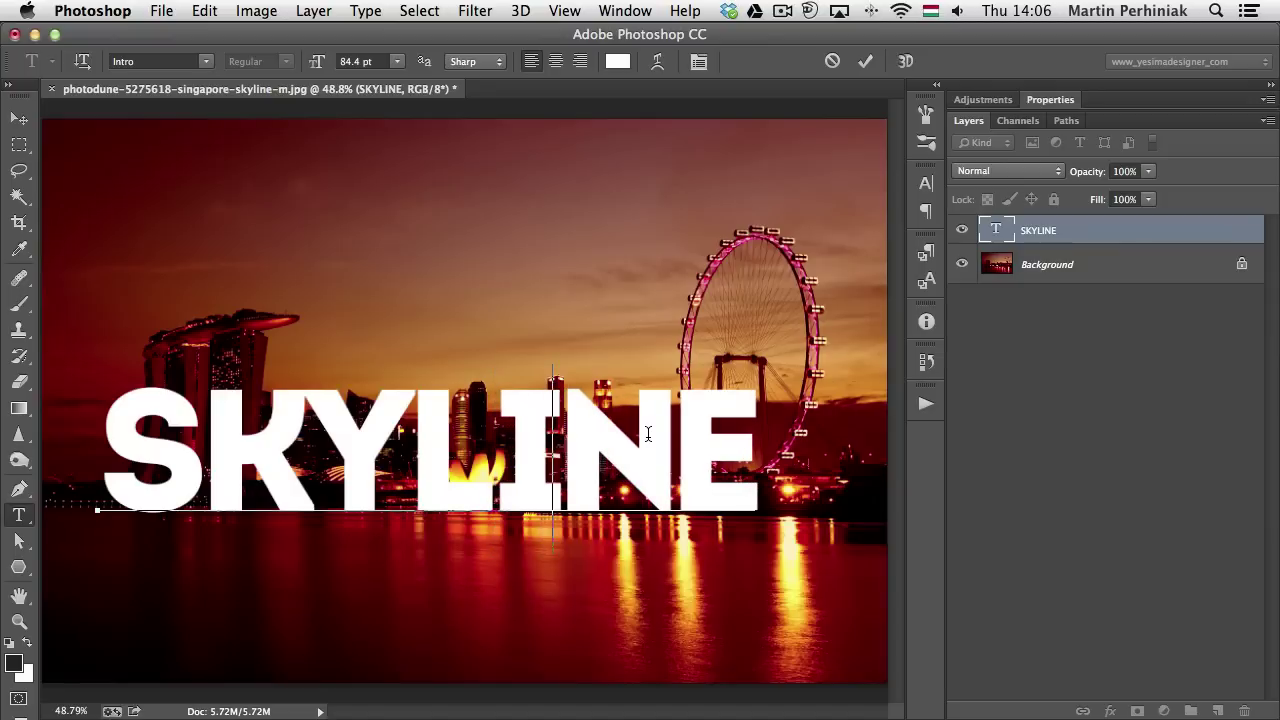
# Tighten the kerning between K and Y and between Y and L, and commit the text
pyautogui.press('Left')
pyautogui.press('Left')
pyautogui.press('Left')
pyautogui.hotkey('alt', 'Left')
pyautogui.hotkey('alt', 'Left')
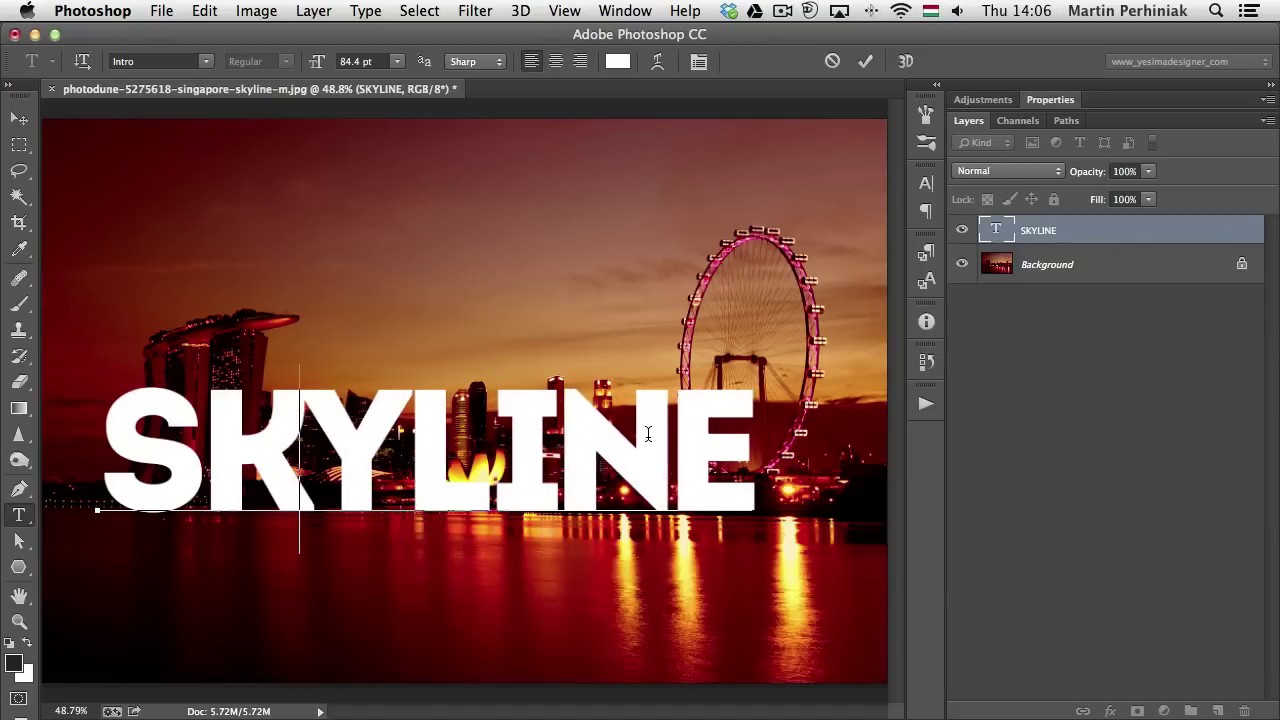
pyautogui.press('Right')
pyautogui.hotkey('alt', 'Left')
pyautogui.hotkey('alt', 'Left')
pyautogui.hotkey('alt', 'Left')
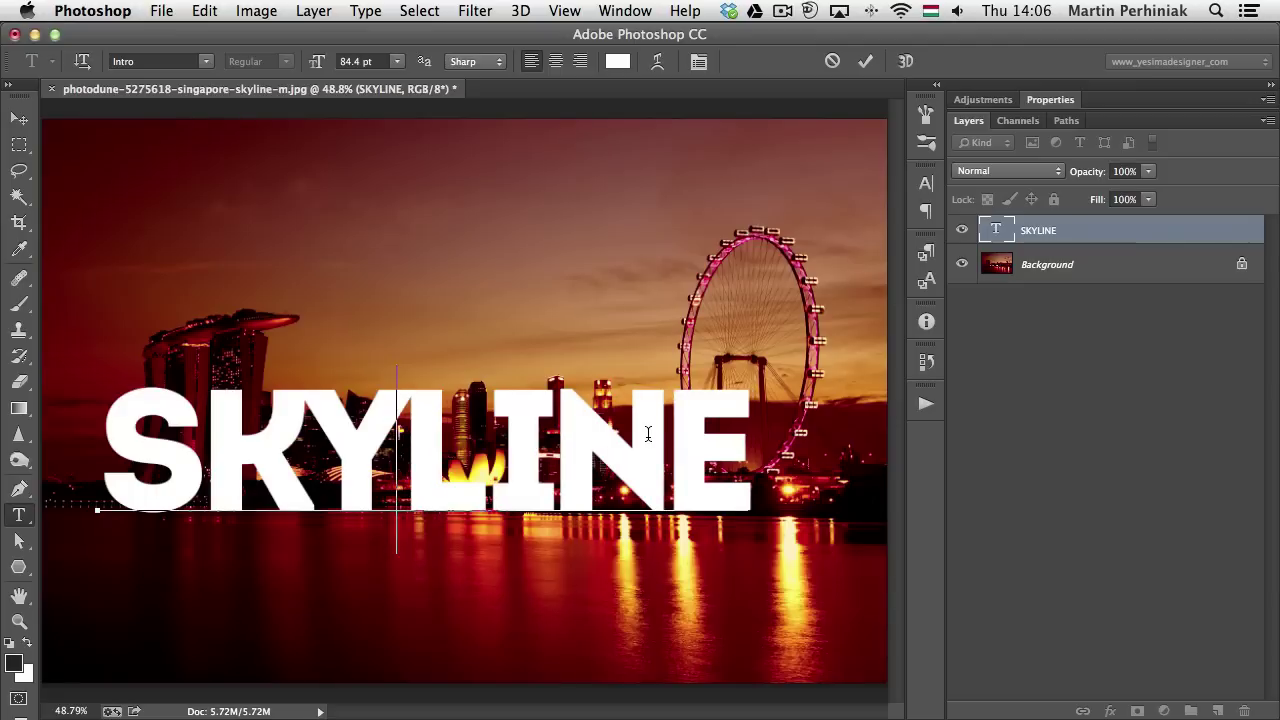
pyautogui.press('Right')
pyautogui.press('super+Return')
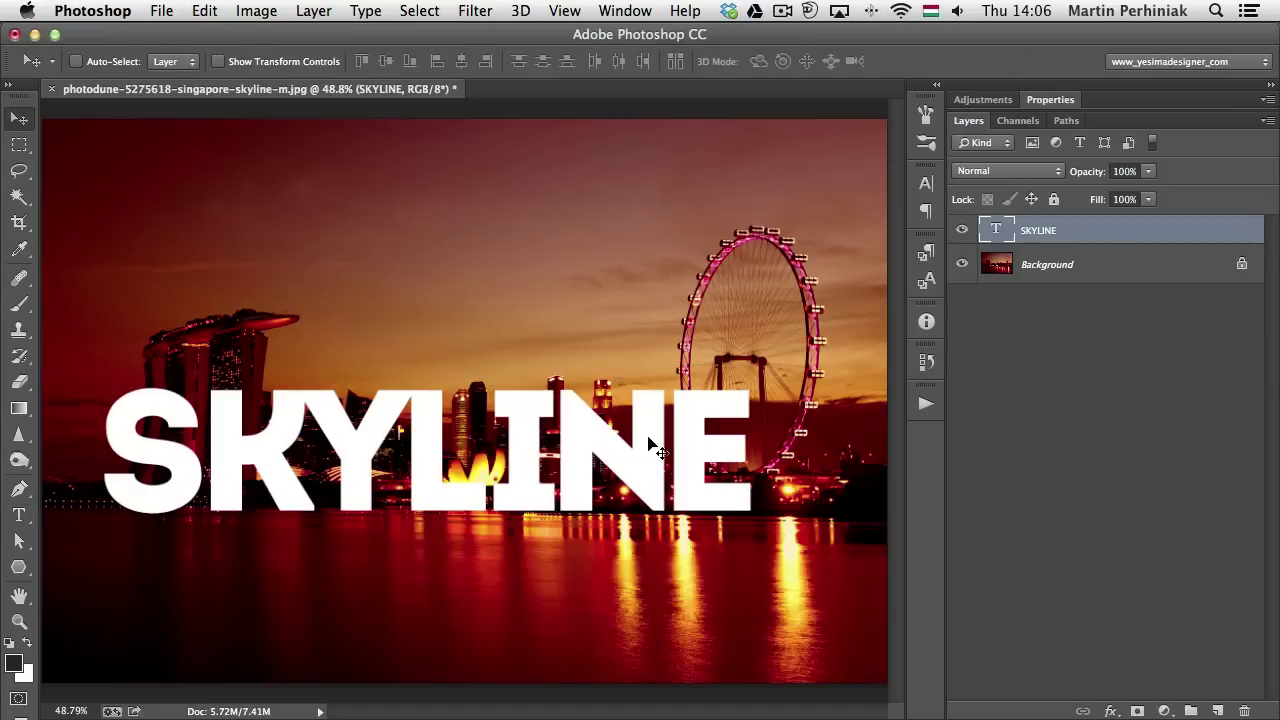
# Enlarge the SKYLINE text to about 96.24 pt and nudge it so it nearly fills the photo's width
pyautogui.press('super+t')
pyautogui.moveTo(740, 368); pyautogui.dragTo(832, 336)
pyautogui.press('Return')
pyautogui.moveTo(690, 385); pyautogui.dragTo(680, 395)
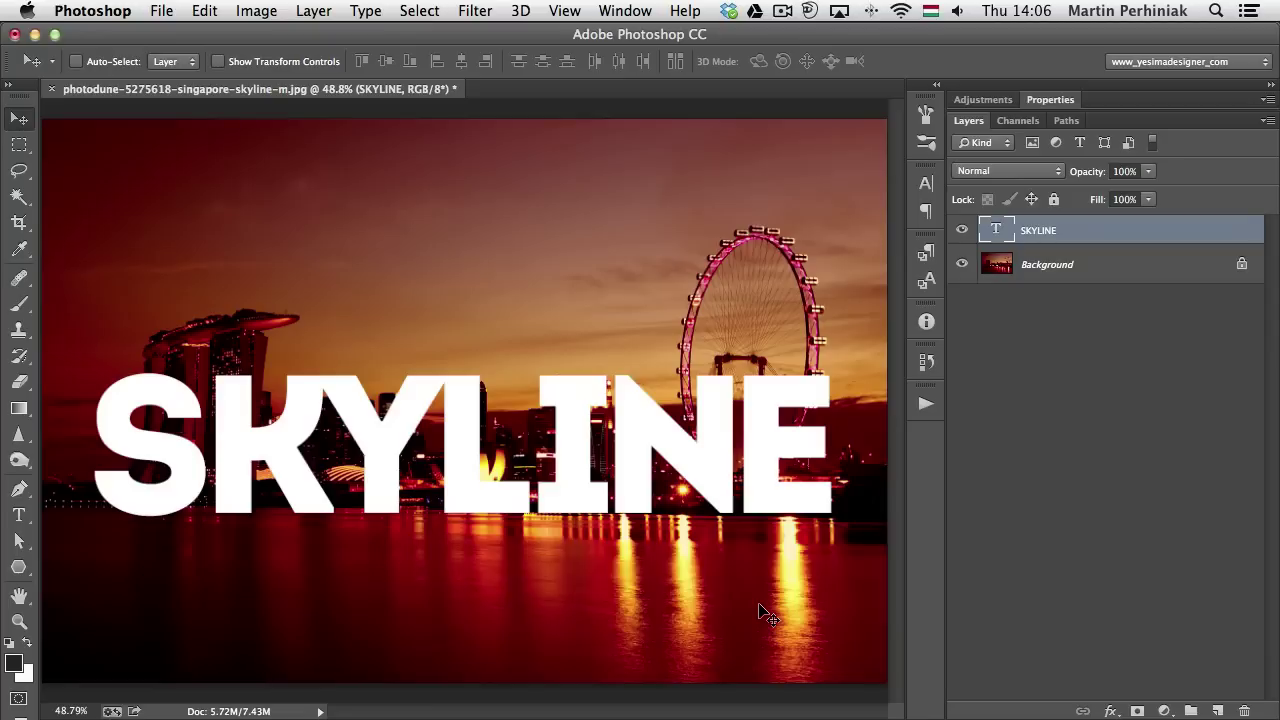
# Convert the Background to a regular layer named Layer 0 and clip it to the SKYLINE text layer placed beneath it
pyautogui.doubleClick(1101, 274)
pyautogui.press('Return')
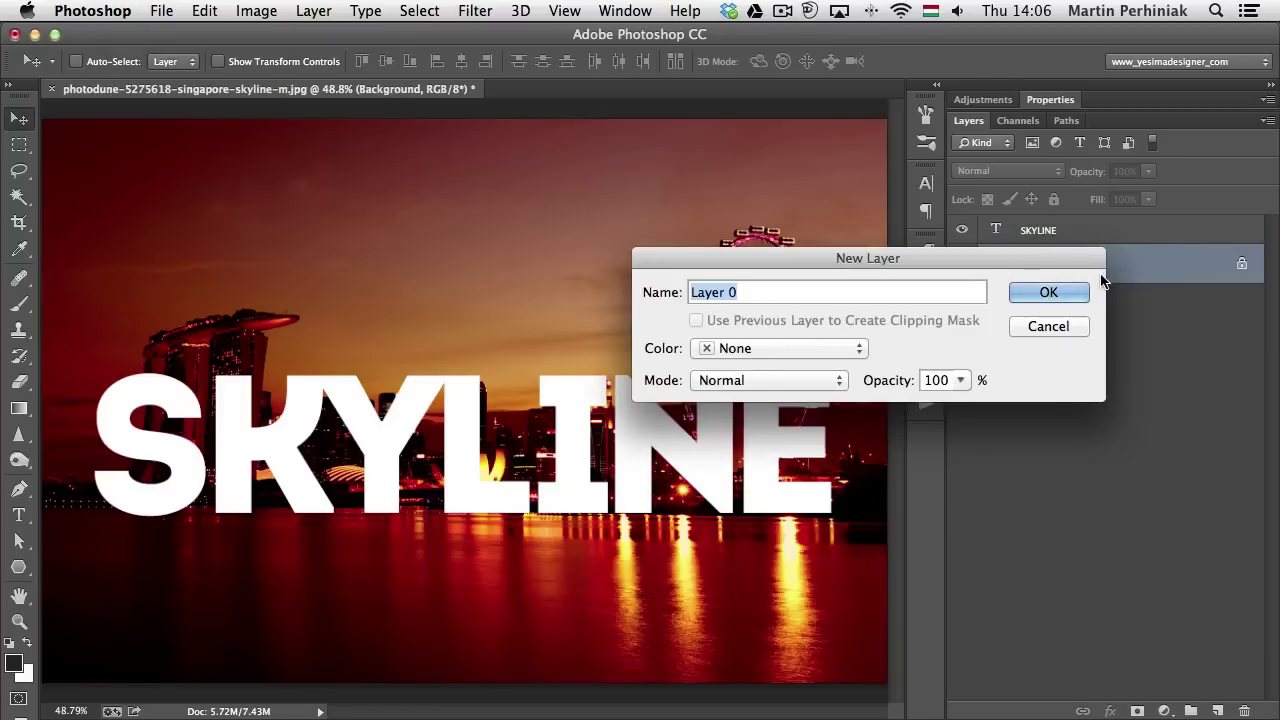
pyautogui.moveTo(1069, 272); pyautogui.dragTo(1068, 225)
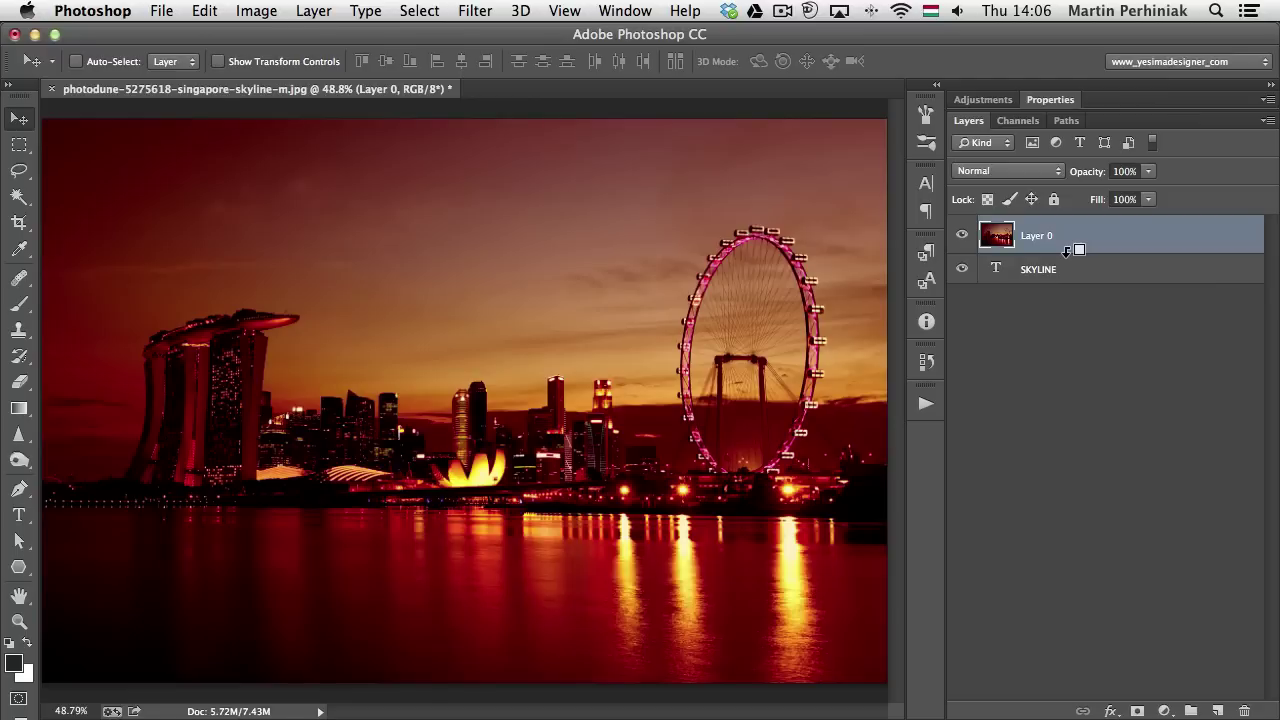
pyautogui.keyDown('alt'); pyautogui.click(1066, 250); pyautogui.keyUp('alt')
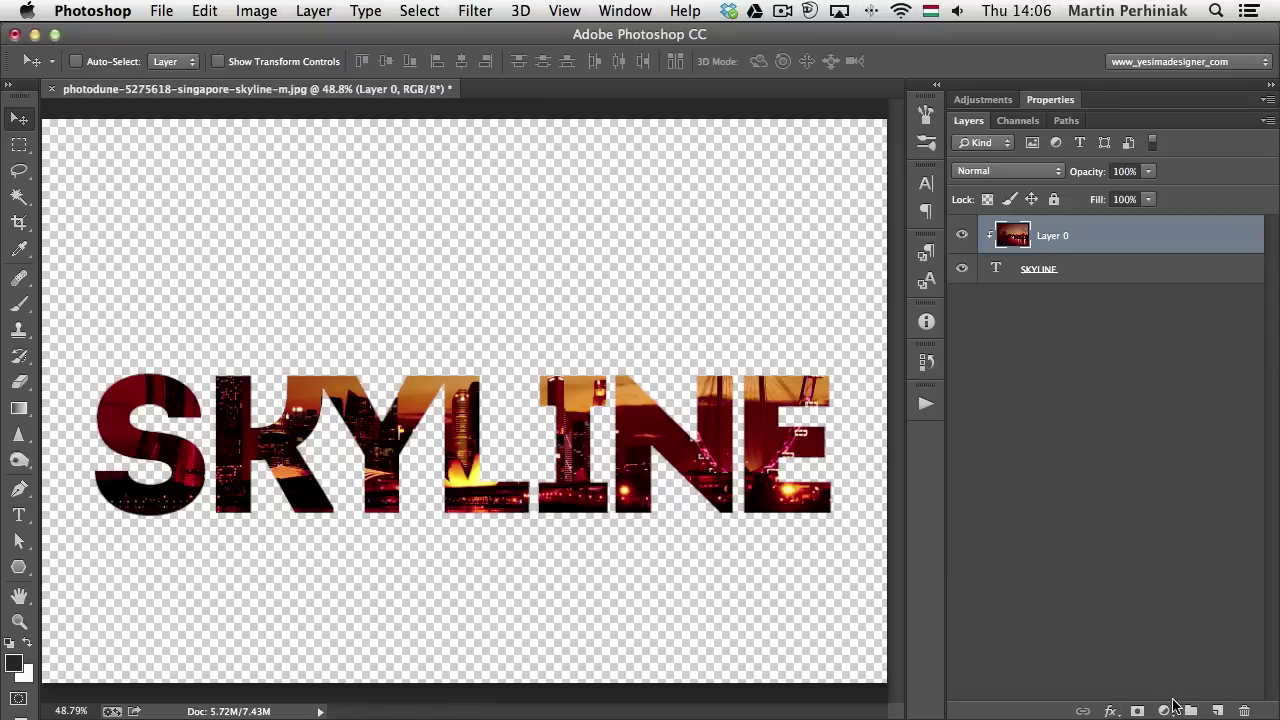
# Create a new layer below the SKYLINE text and fill it with the dark gray foreground color
pyautogui.keyDown('super'); pyautogui.click(1217, 710); pyautogui.keyUp('super')
pyautogui.moveTo(1052, 272); pyautogui.dragTo(1063, 334)
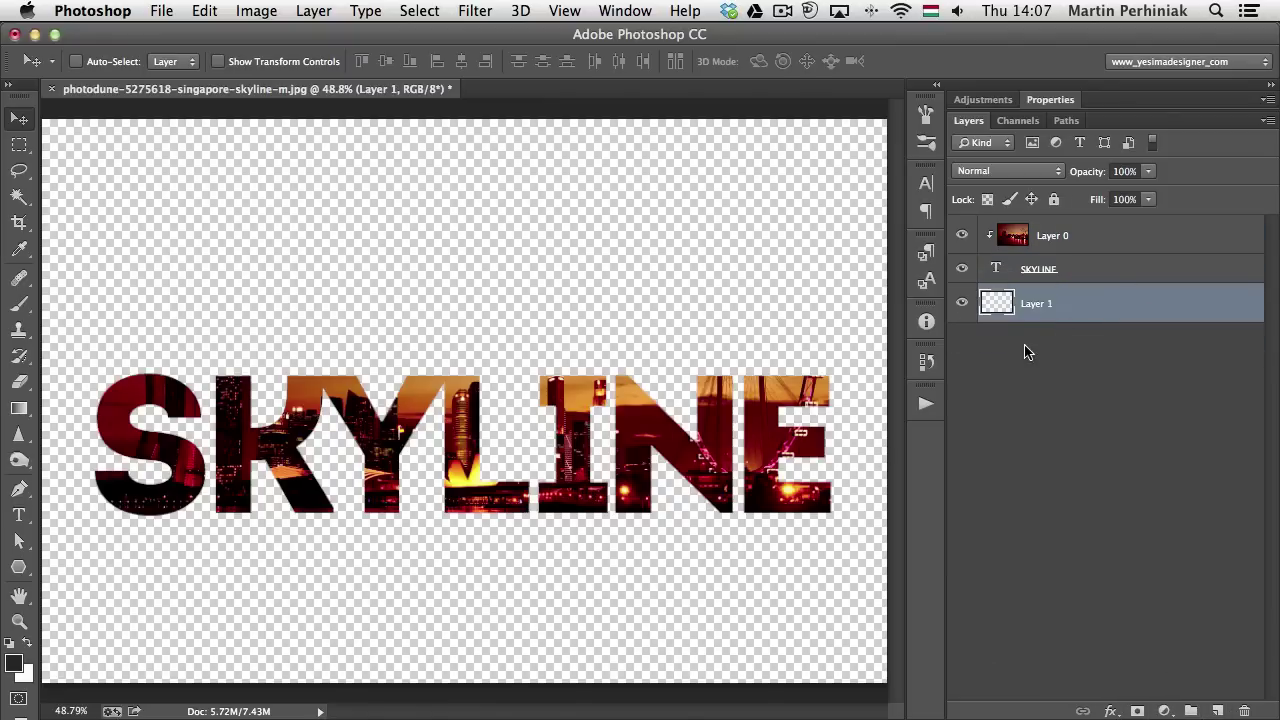
pyautogui.hotkey('alt', 'BackSpace')
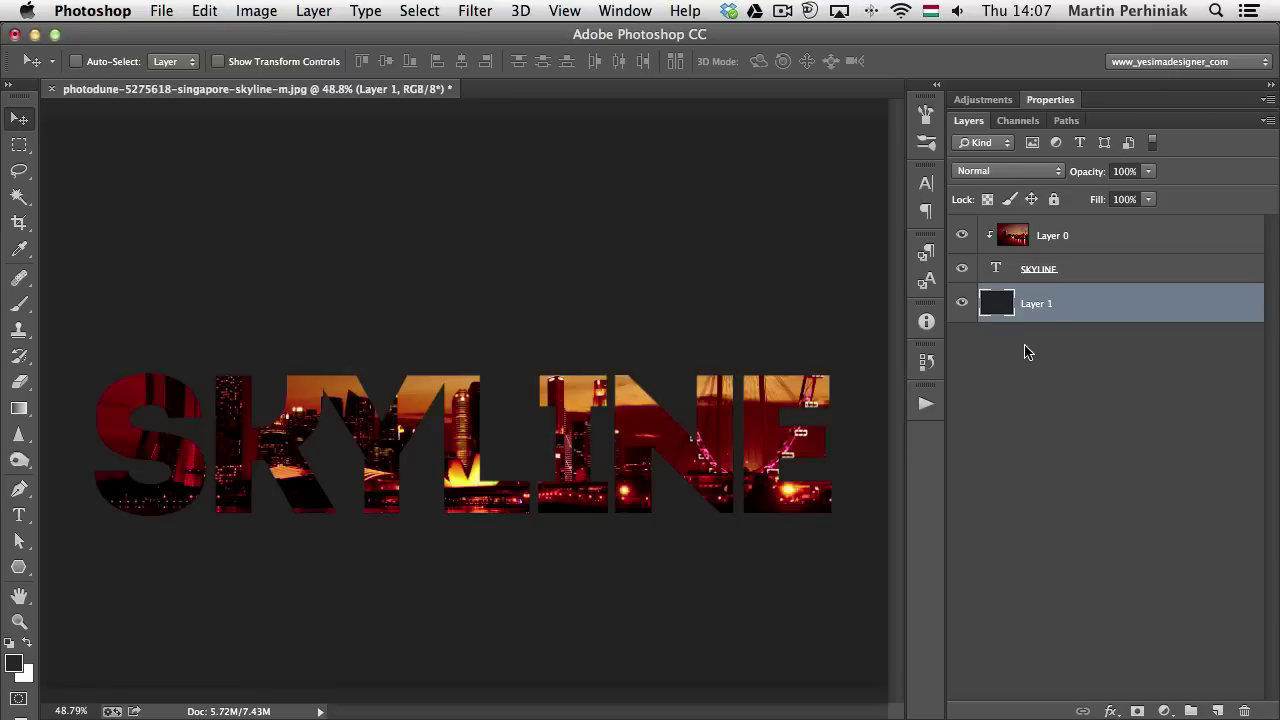
# Reset the colors to default and fill Layer 1 with black, followed by white
pyautogui.press('d')
pyautogui.hotkey('alt', 'BackSpace')
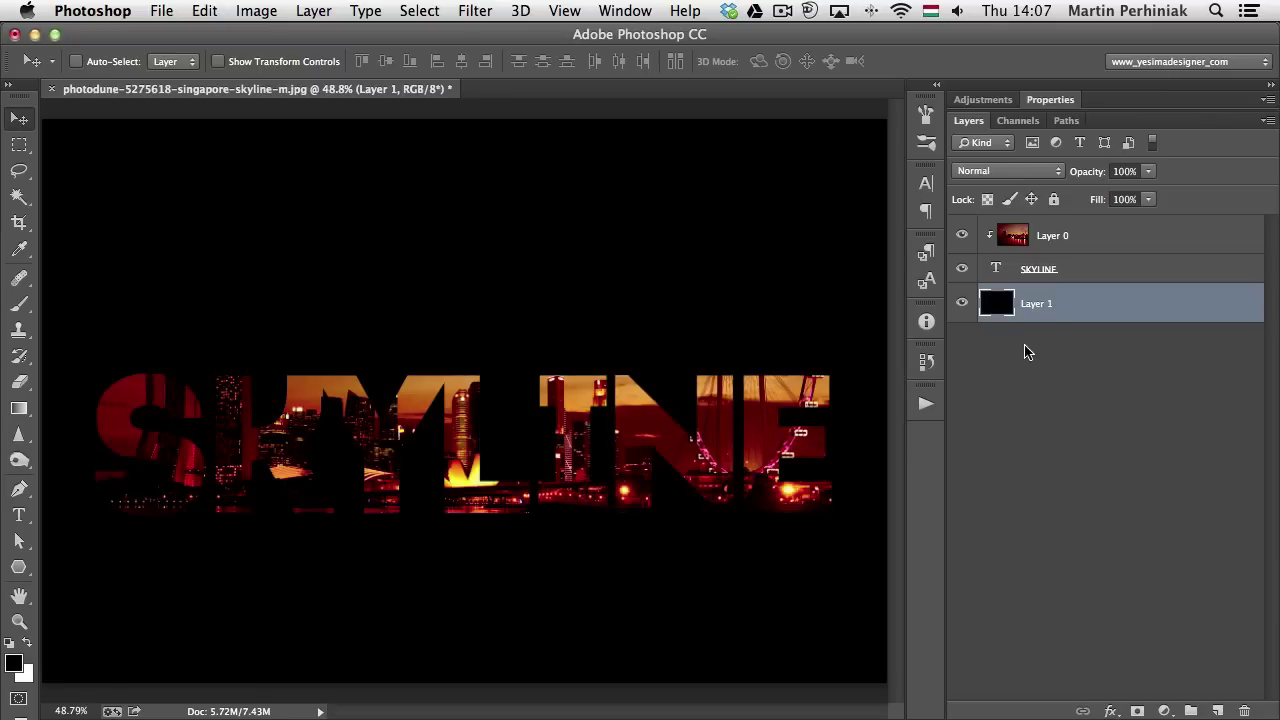
pyautogui.press('super+BackSpace')
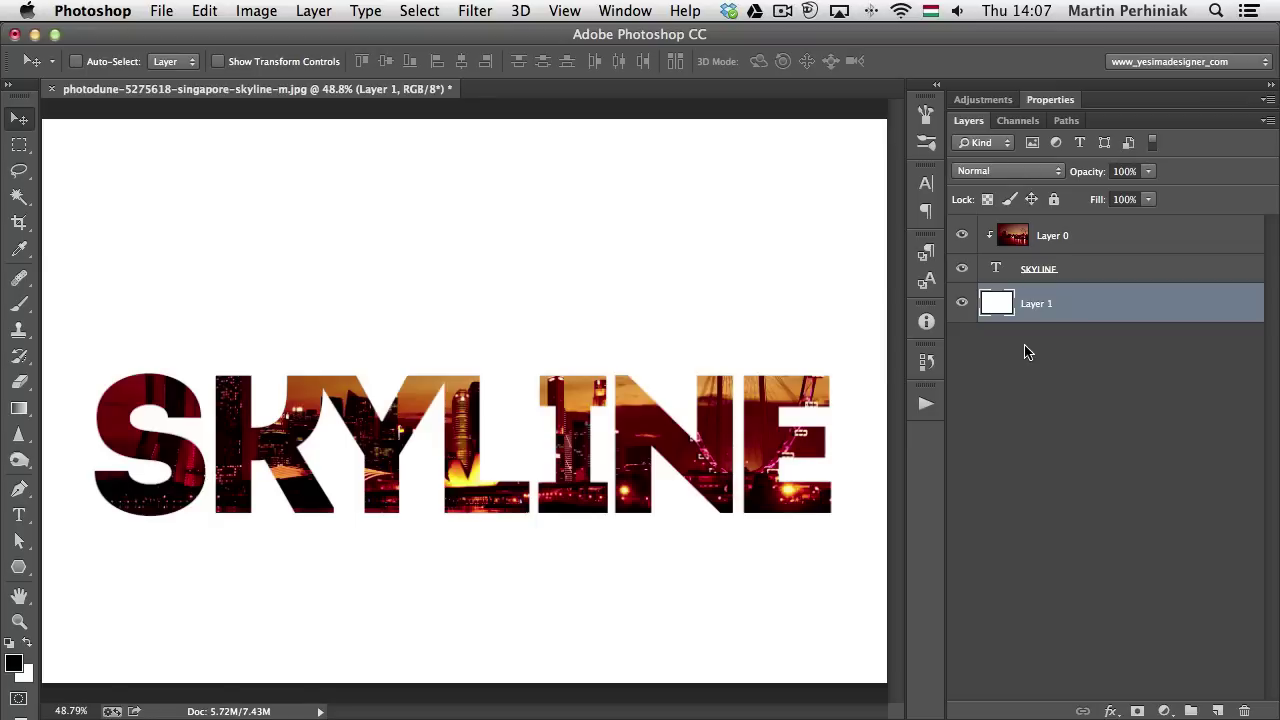
# Fill Layer 1 with 50% Gray in Normal mode at 100% opacity
pyautogui.hotkey('shift', 'BackSpace')
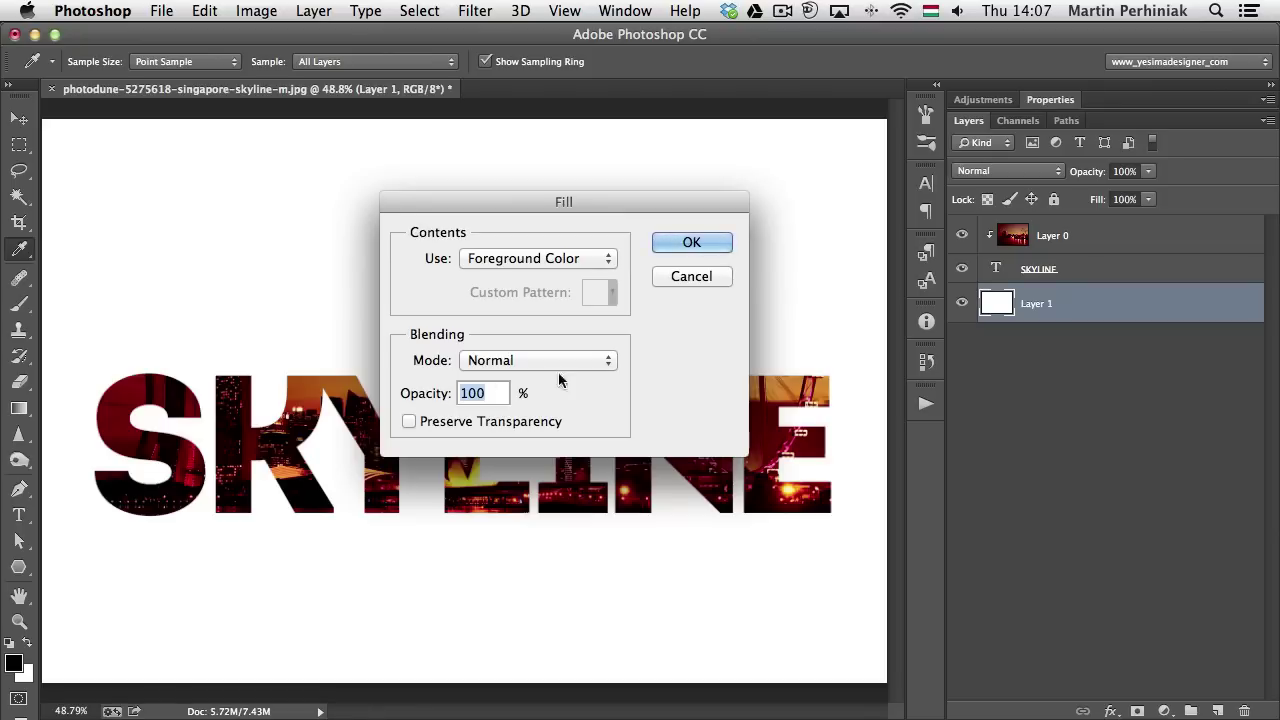
pyautogui.click(528, 258)
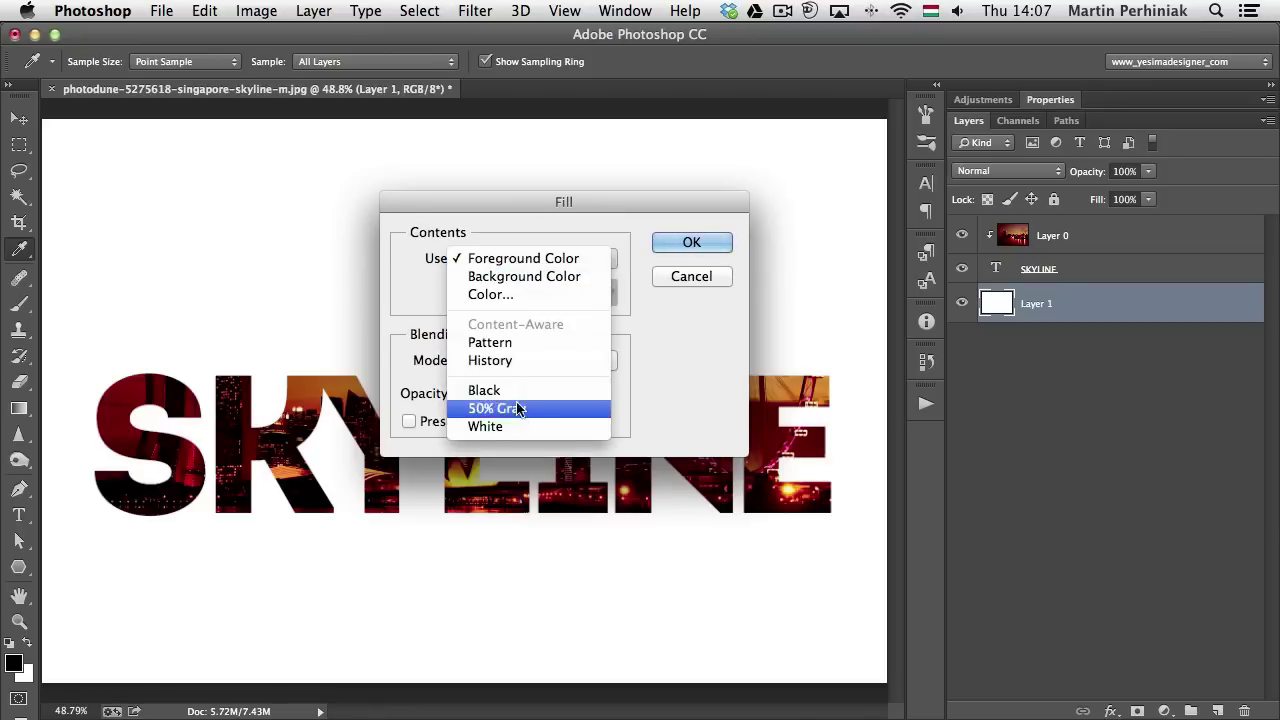
pyautogui.click(540, 410)
pyautogui.click(698, 244)
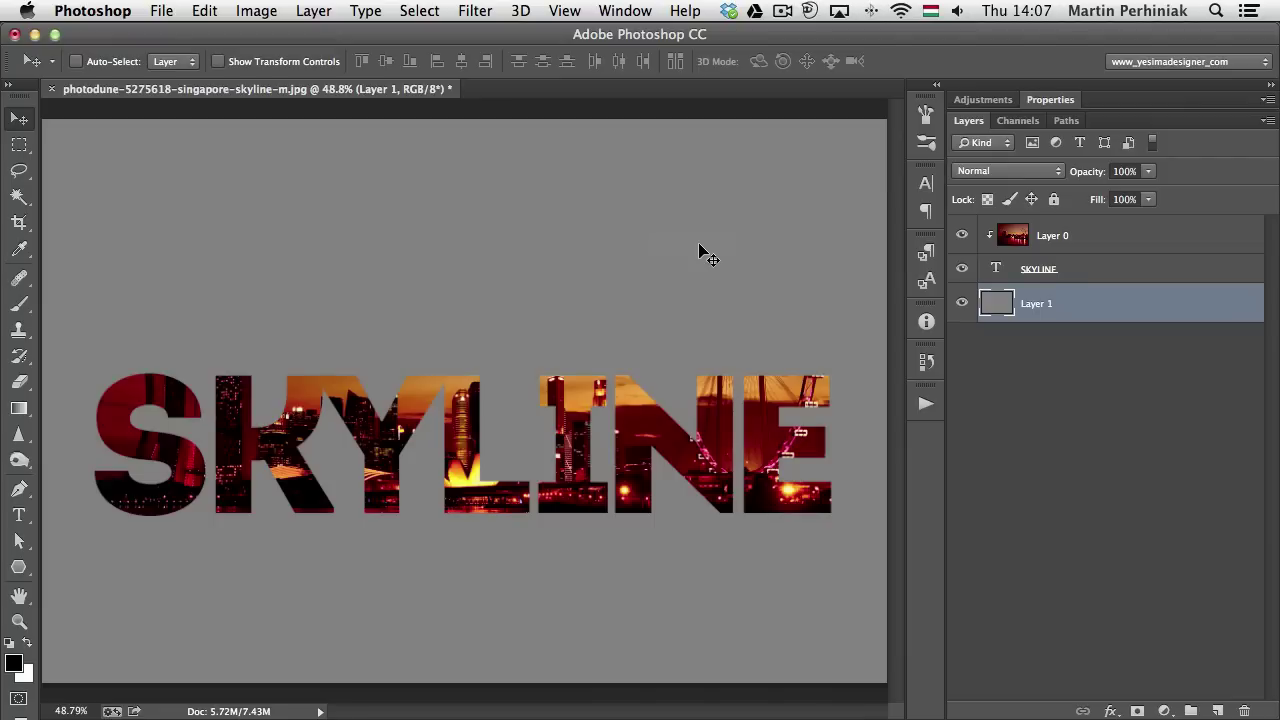
# Shift the clipped Layer 0 photo slightly up inside the letters, and move the SKYLINE text layer higher on the canvas
pyautogui.click(1090, 238)
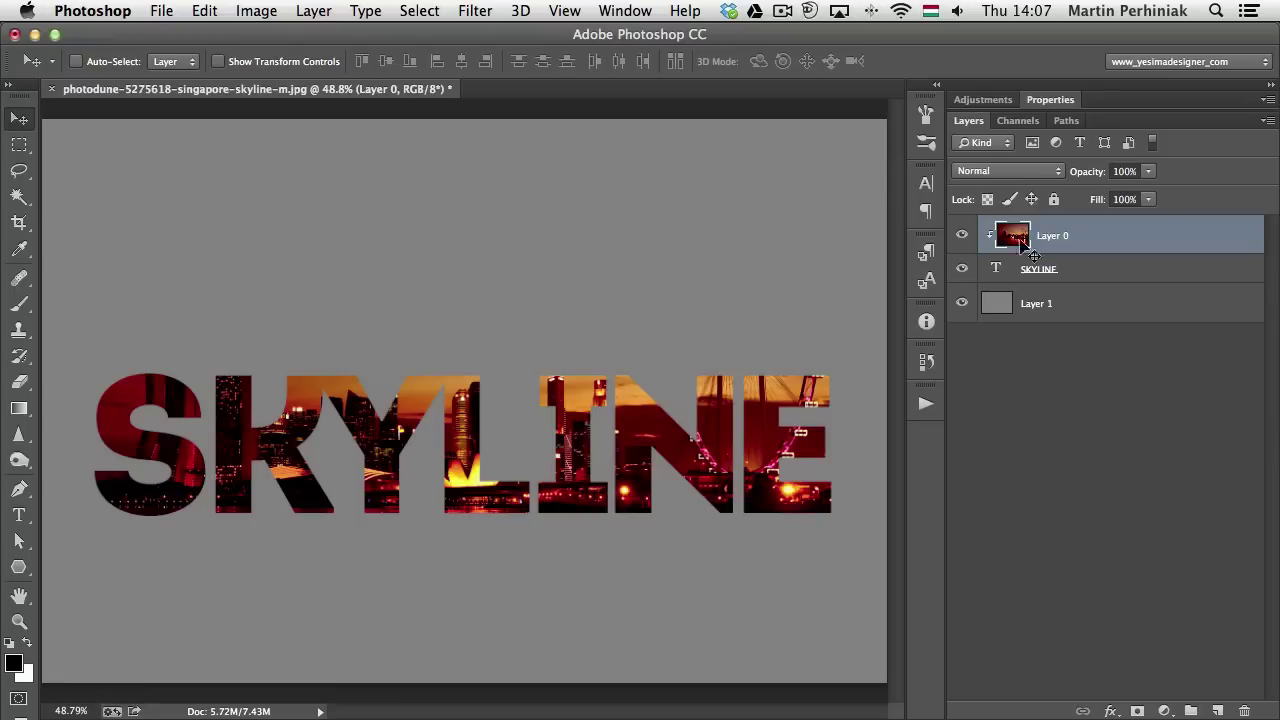
pyautogui.moveTo(677, 435); pyautogui.dragTo(656, 392)
pyautogui.click(1094, 269)
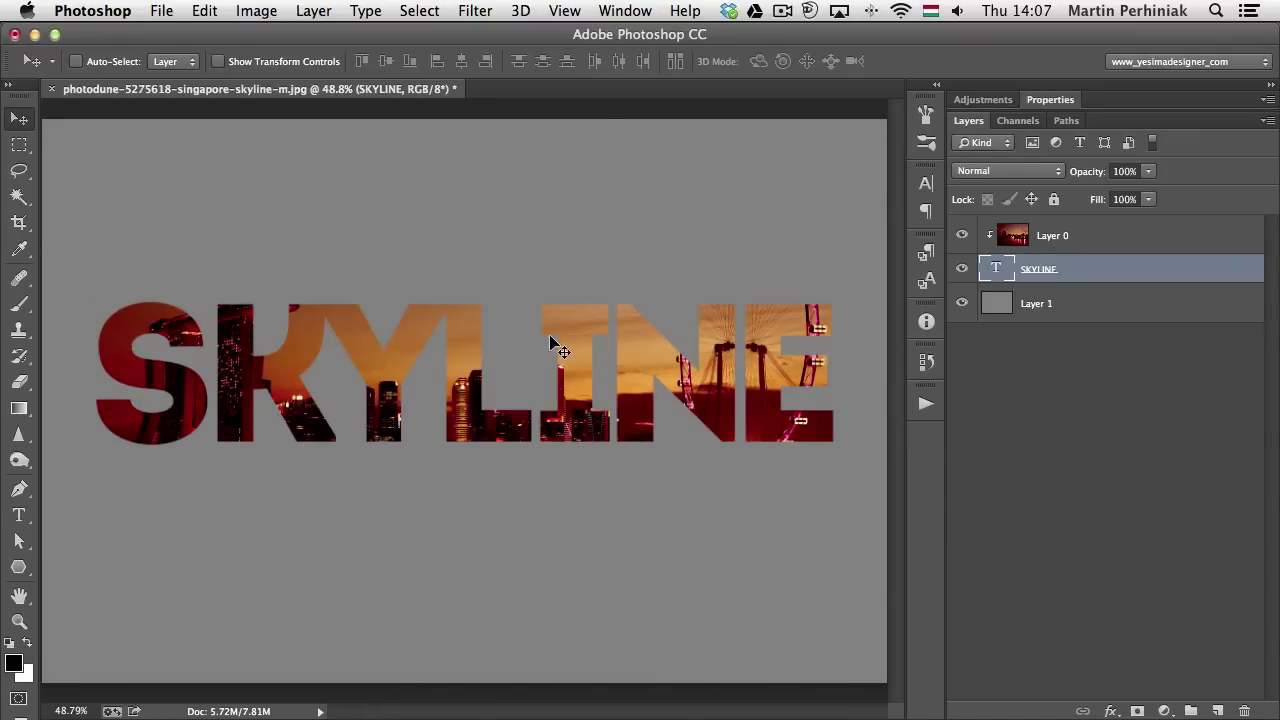
# Replace the final E of SKYLINE with a lowercase e, try kerning adjustments before it, and commit the text
pyautogui.press('t')
pyautogui.click(776, 430)
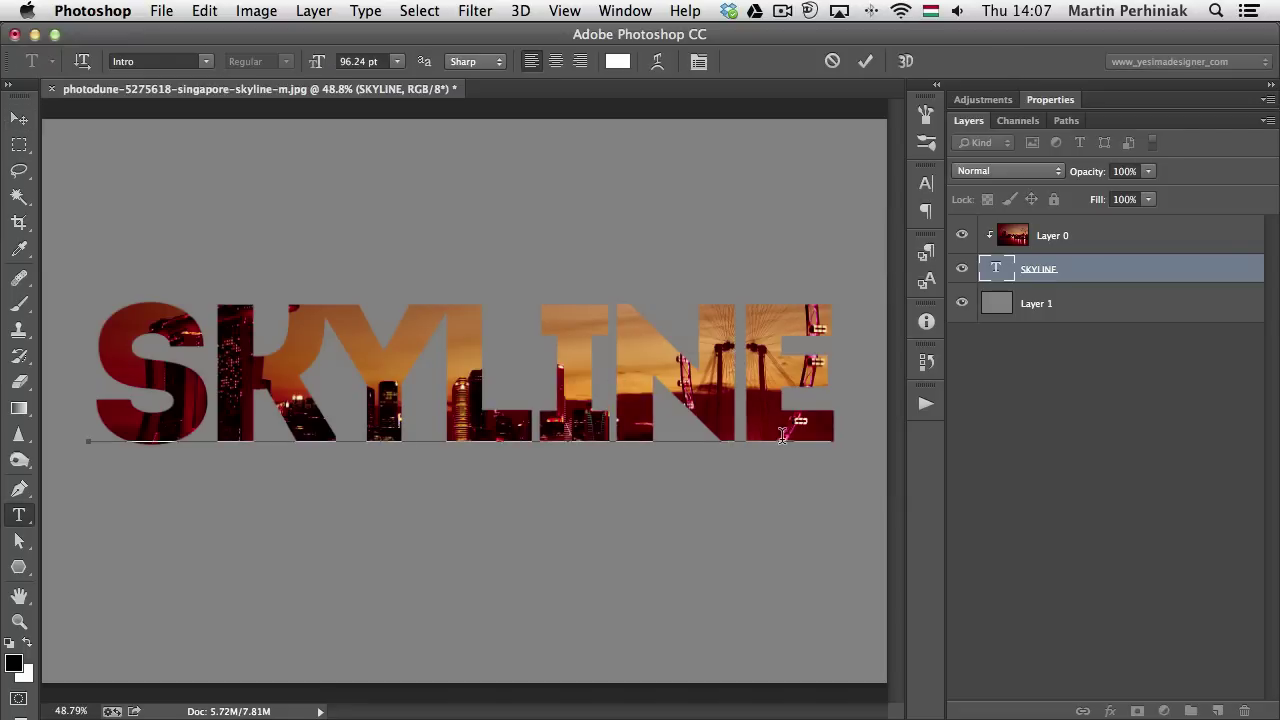
pyautogui.press('Right')
pyautogui.press('BackSpace')
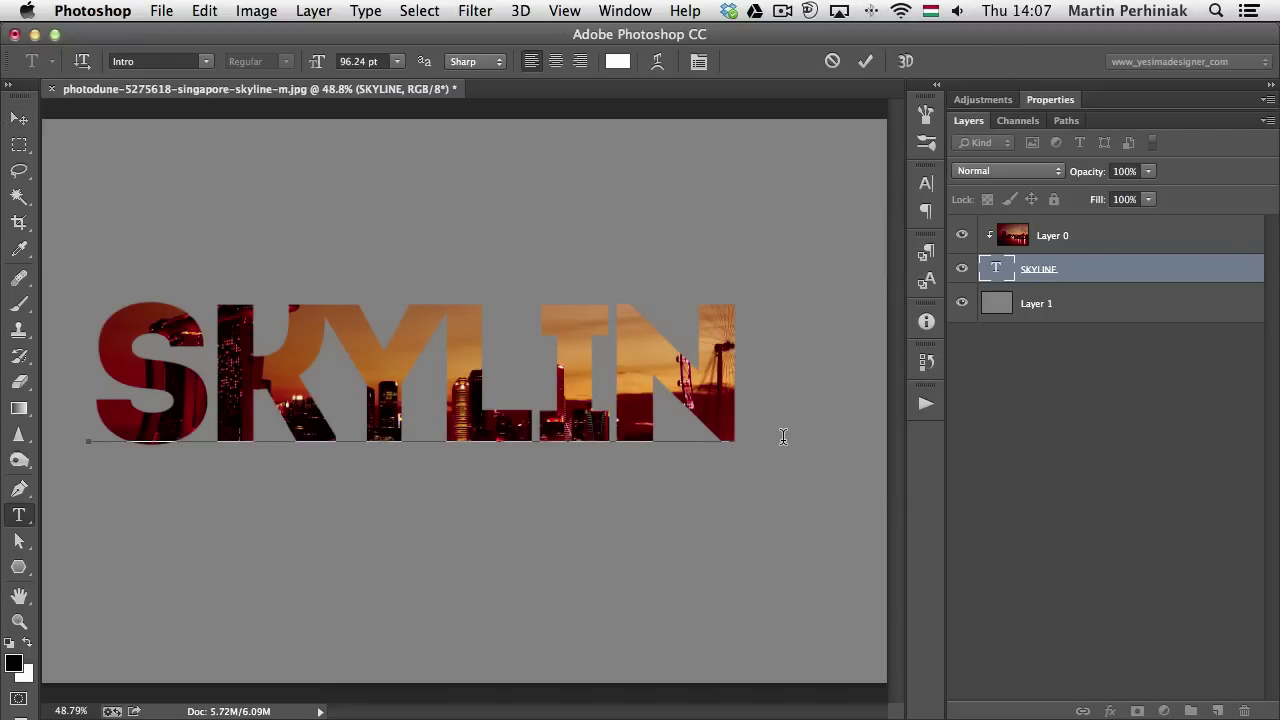
pyautogui.write('E')
pyautogui.press('Left')
pyautogui.hotkey('alt', 'Left')
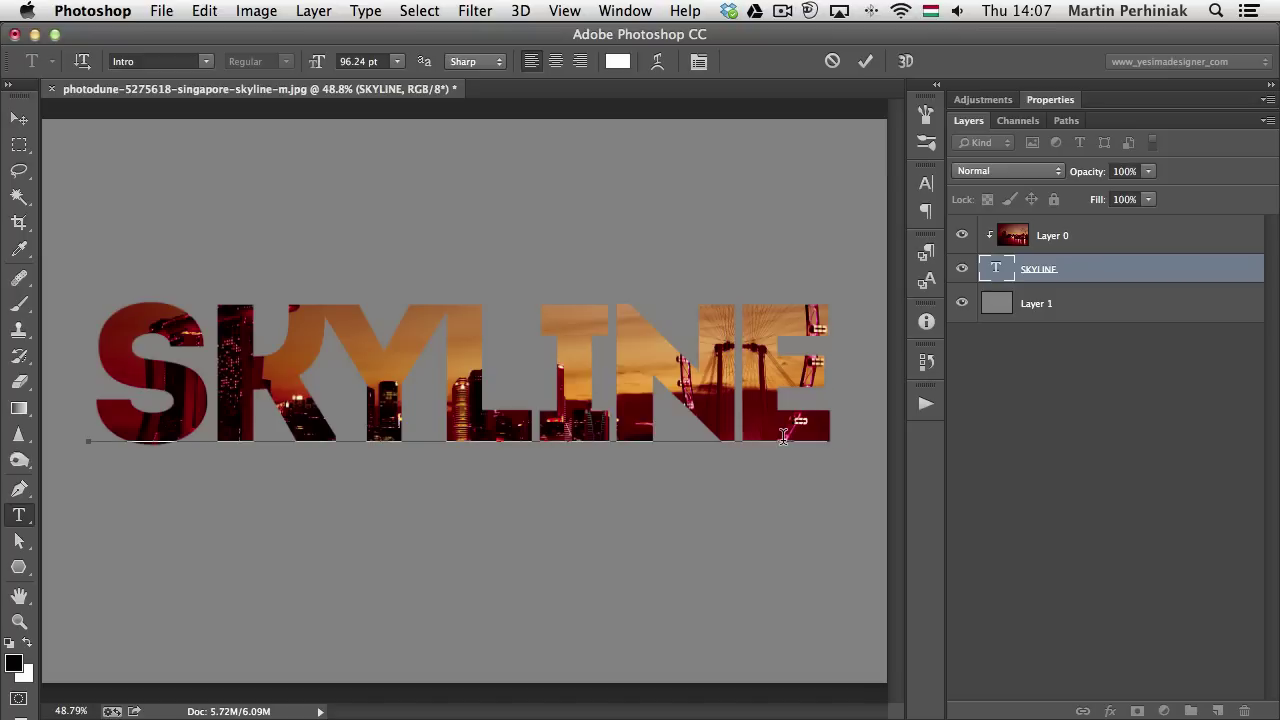
pyautogui.hotkey('alt', 'Right')
pyautogui.press('super+Return')
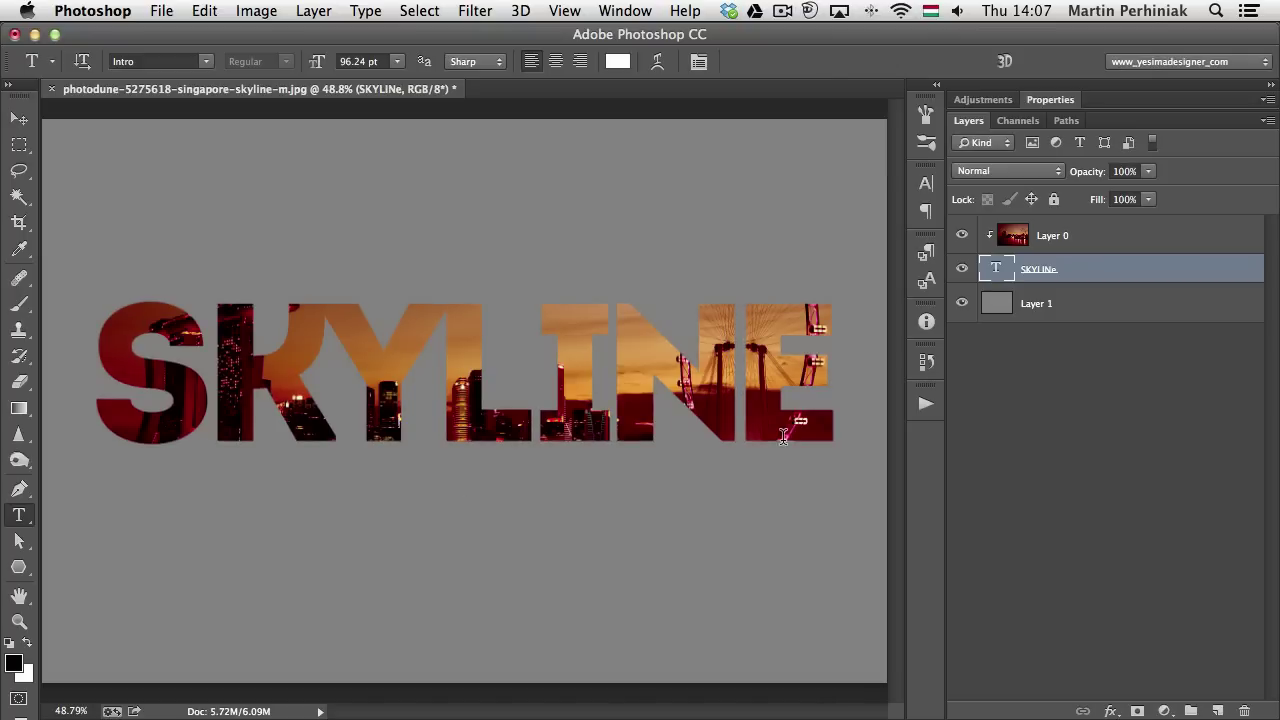
# Move the SKYLINE text layer down toward the vertical middle of the canvas
pyautogui.press('v')
pyautogui.moveTo(584, 340); pyautogui.dragTo(584, 373)
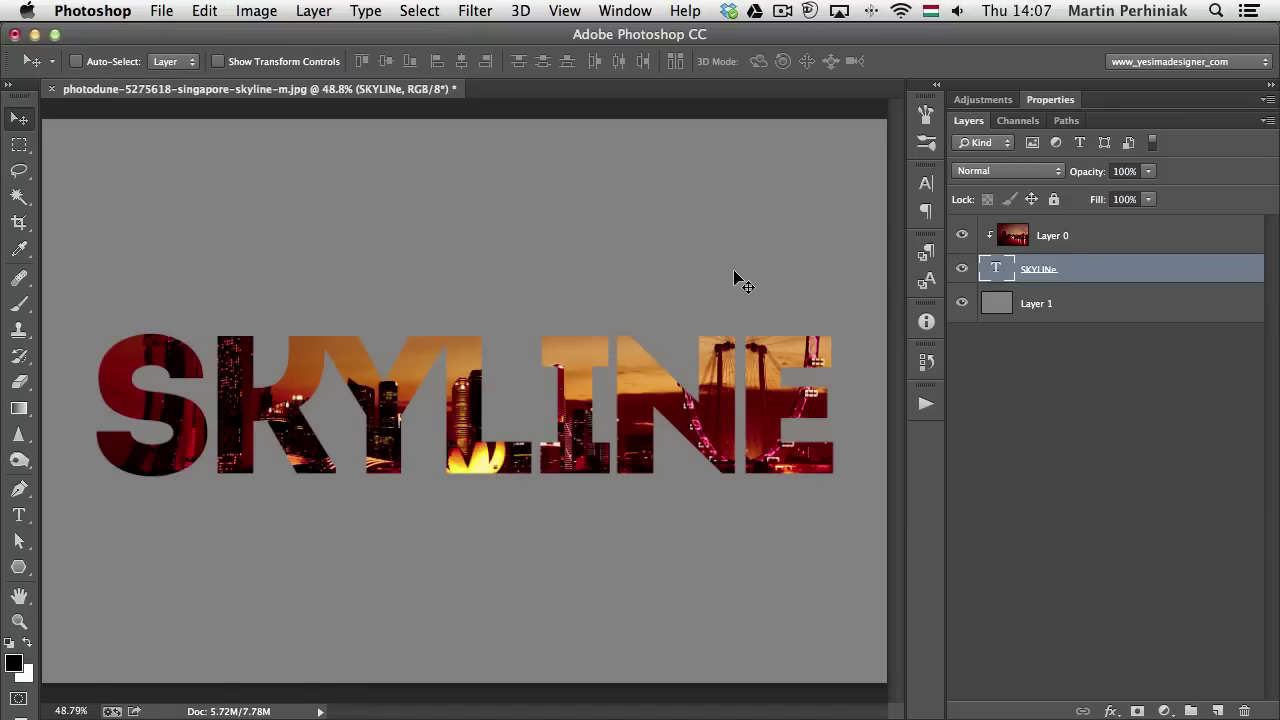
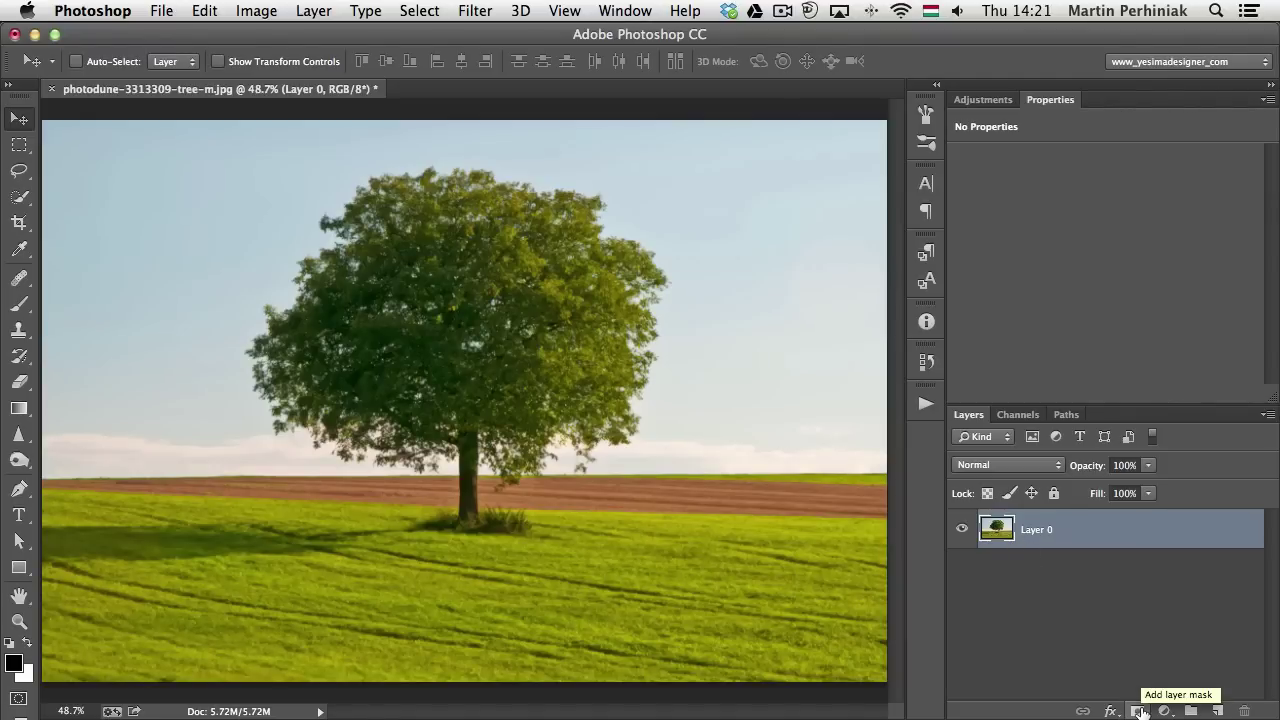
# Add a layer mask to the tree photo's Layer 0 and define it with Color Range, sampling the dark green foliage at Fuzziness 44
pyautogui.click(1139, 711)
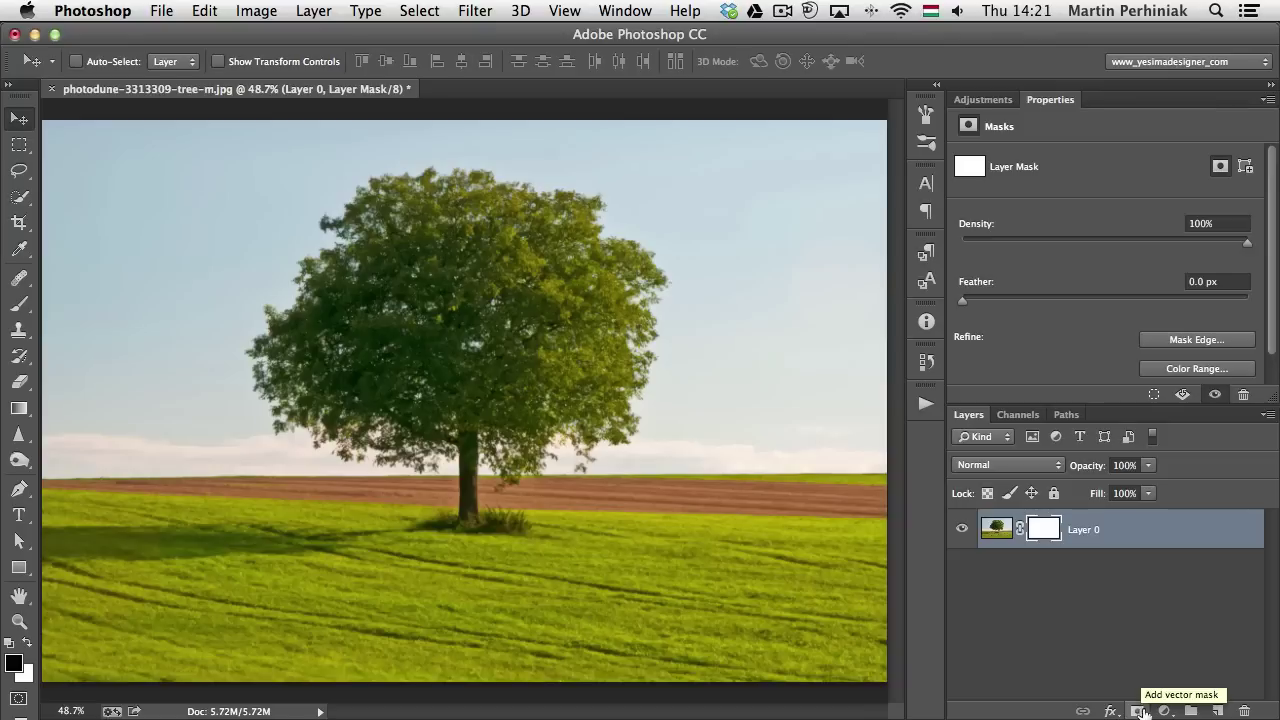
pyautogui.click(1197, 369)
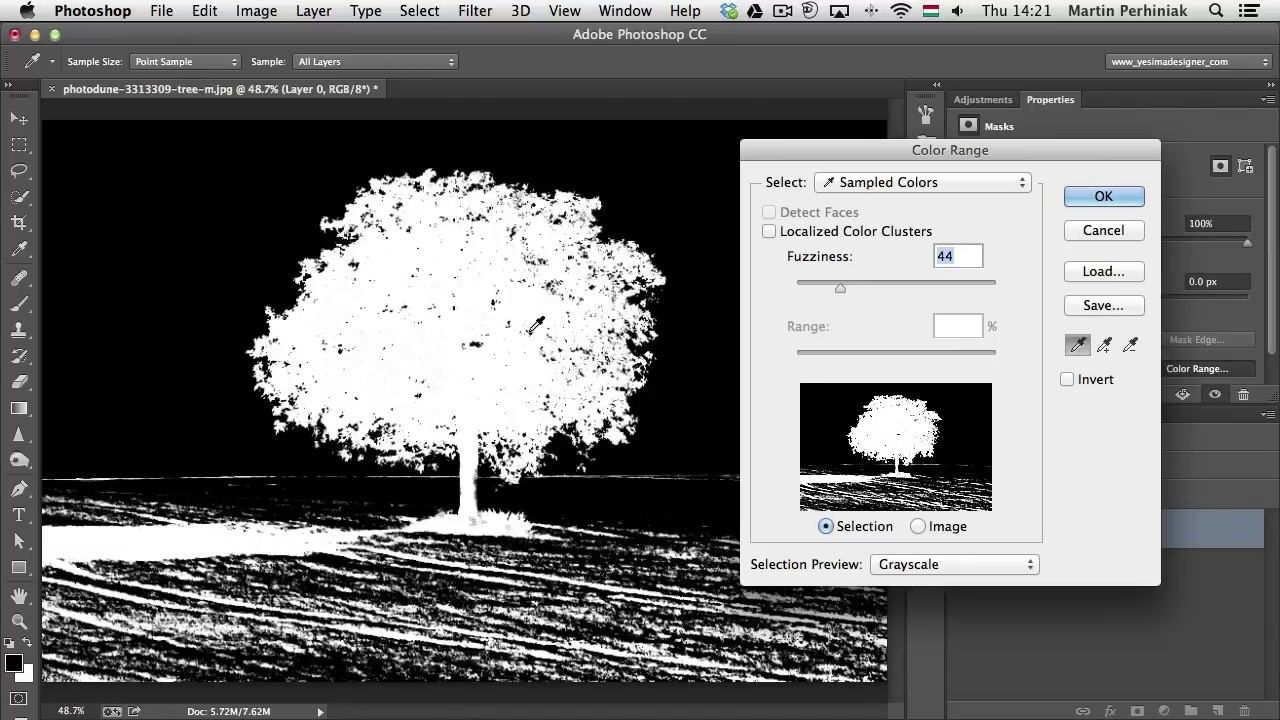
pyautogui.moveTo(1123, 148); pyautogui.dragTo(968, 145)
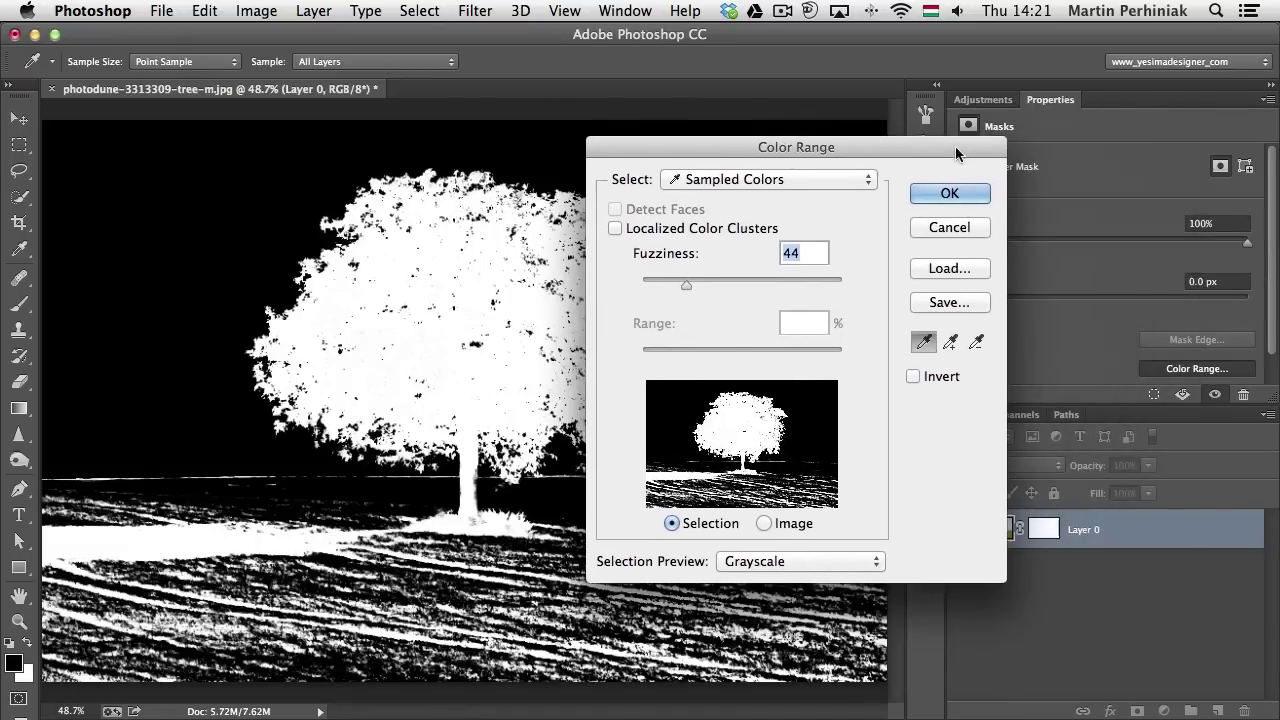
pyautogui.moveTo(878, 140); pyautogui.dragTo(1129, 122)
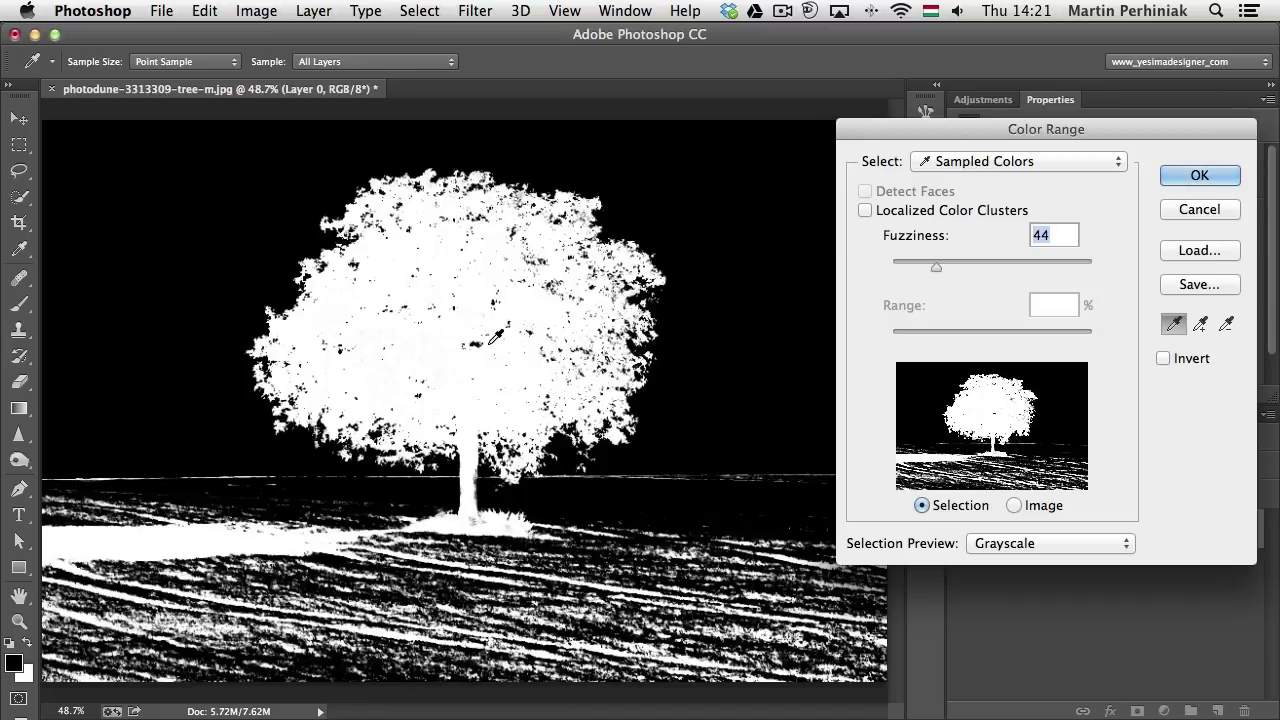
pyautogui.click(421, 348)
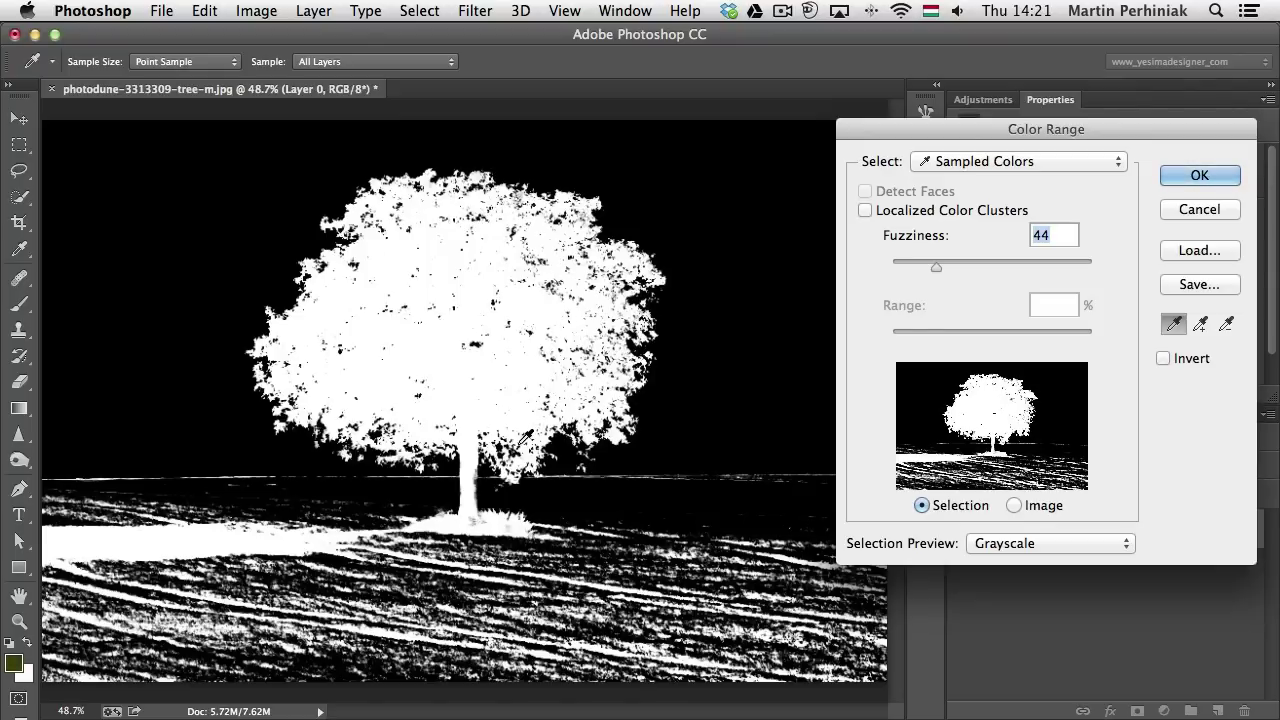
pyautogui.click(1199, 176)
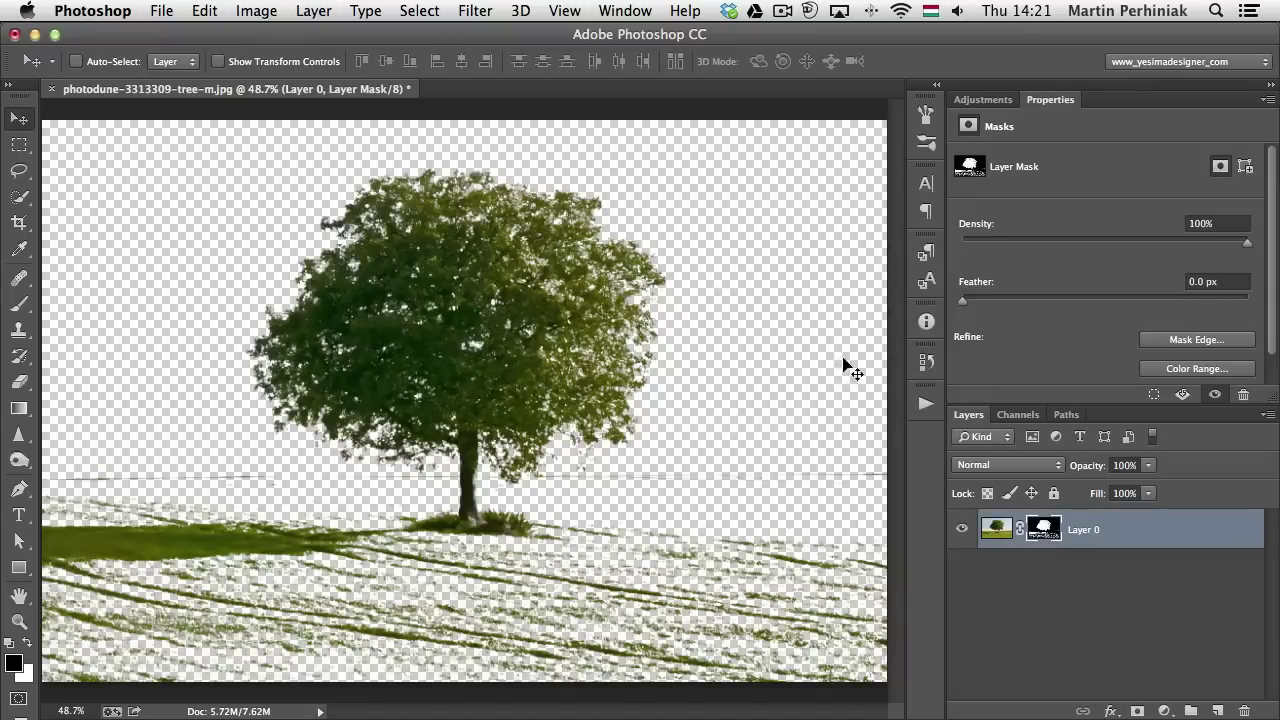
# View Layer 0's mask on its own, return to the image, and add a white-filled layer beneath Layer 0
pyautogui.keyDown('alt'); pyautogui.click(1045, 535); pyautogui.keyUp('alt')
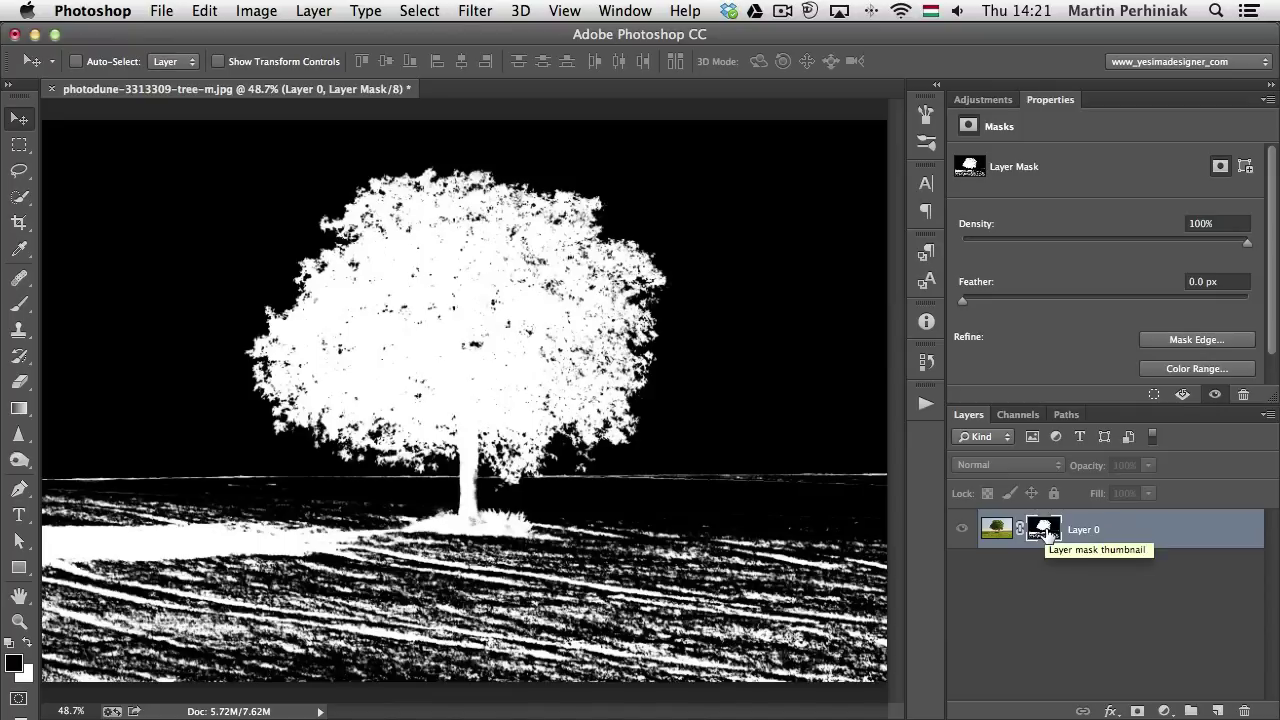
pyautogui.keyDown('alt'); pyautogui.click(1045, 535); pyautogui.keyUp('alt')
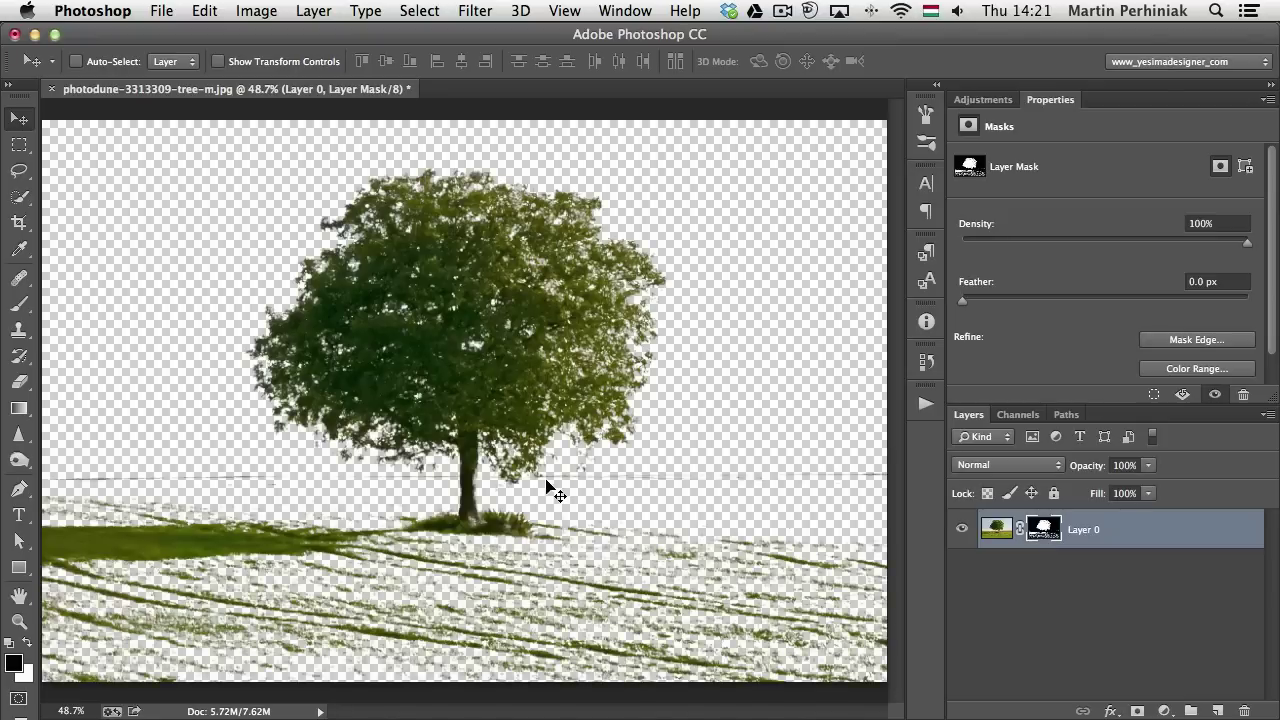
pyautogui.keyDown('super'); pyautogui.click(1218, 710); pyautogui.keyUp('super')
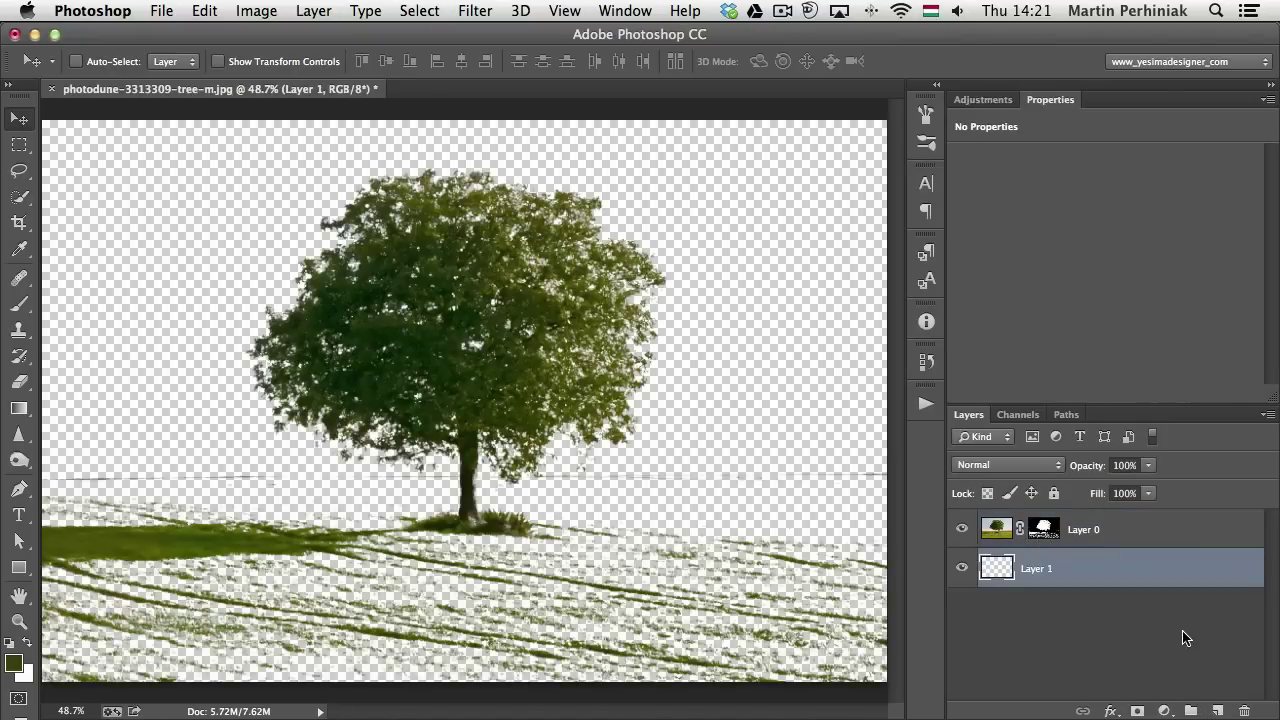
pyautogui.press('super+BackSpace')
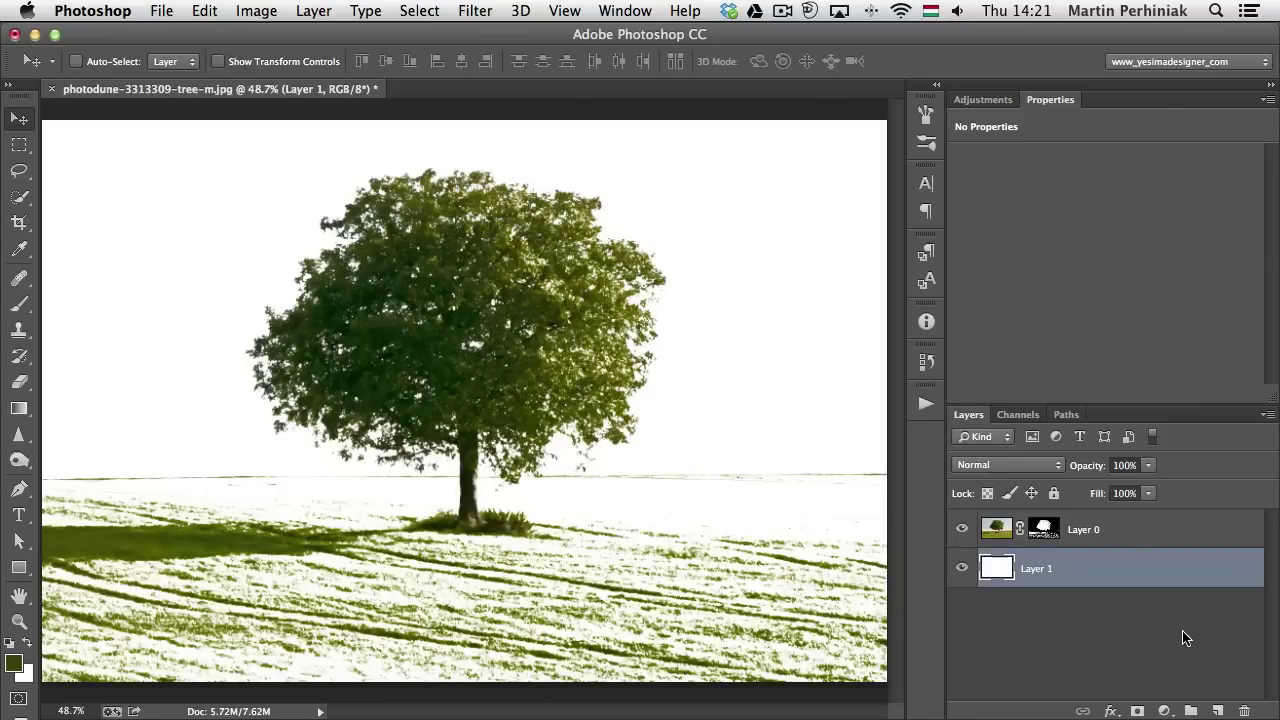
# Brush black on Layer 0's mask to hide the field around the tree and below the grass tuft at the trunk
pyautogui.click(1040, 536)
pyautogui.press('b')
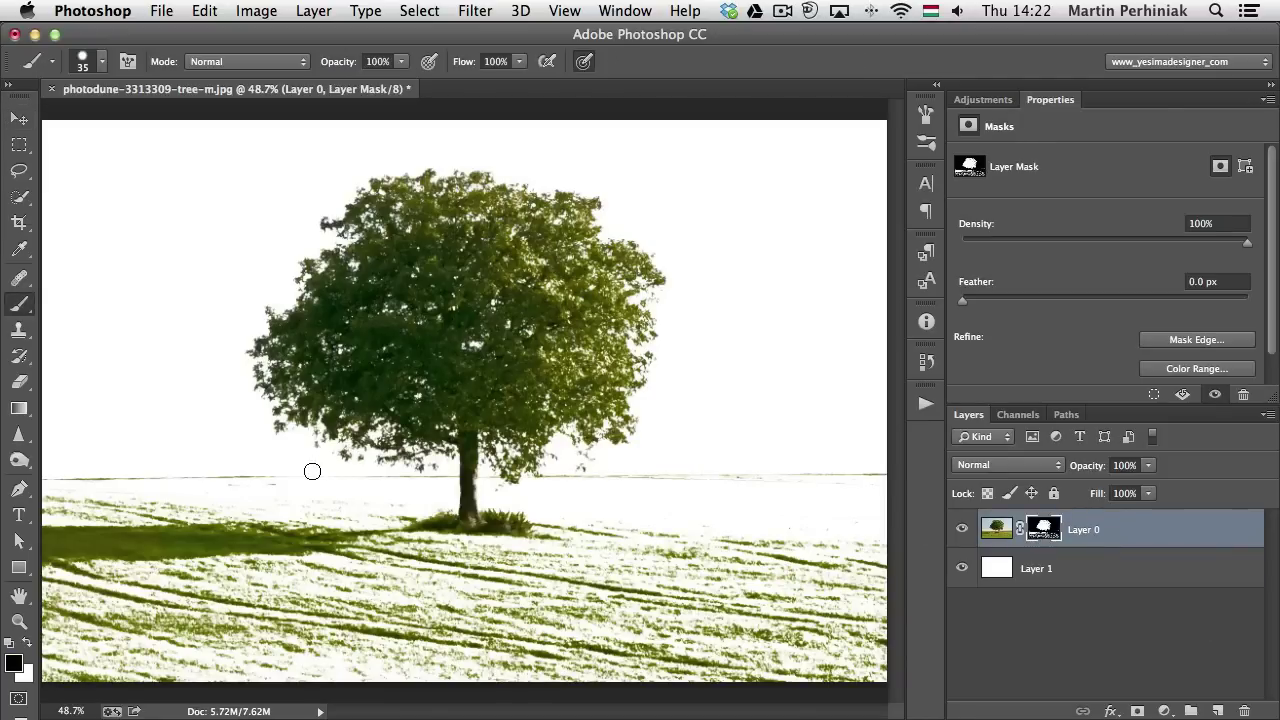
pyautogui.moveTo(186, 510)
pyautogui.mouseDown()
pyautogui.moveTo(222, 511)
pyautogui.moveTo(161, 523)
pyautogui.moveTo(58, 506)
pyautogui.moveTo(82, 508)
pyautogui.moveTo(96, 628)
pyautogui.moveTo(55, 628)
pyautogui.moveTo(69, 624)
pyautogui.moveTo(76, 666)
pyautogui.moveTo(309, 680)
pyautogui.moveTo(129, 624)
pyautogui.moveTo(236, 600)
pyautogui.moveTo(193, 577)
pyautogui.moveTo(175, 506)
pyautogui.moveTo(282, 511)
pyautogui.moveTo(265, 569)
pyautogui.moveTo(306, 620)
pyautogui.moveTo(257, 616)
pyautogui.moveTo(378, 654)
pyautogui.moveTo(337, 536)
pyautogui.moveTo(456, 676)
pyautogui.moveTo(494, 651)
pyautogui.moveTo(935, 684)
pyautogui.moveTo(844, 581)
pyautogui.moveTo(655, 629)
pyautogui.moveTo(516, 592)
pyautogui.moveTo(386, 597)
pyautogui.moveTo(592, 581)
pyautogui.moveTo(612, 568)
pyautogui.moveTo(597, 563)
pyautogui.moveTo(607, 536)
pyautogui.moveTo(661, 548)
pyautogui.moveTo(887, 534)
pyautogui.moveTo(792, 565)
pyautogui.moveTo(731, 507)
pyautogui.moveTo(629, 495)
pyautogui.moveTo(856, 496)
pyautogui.moveTo(656, 550)
pyautogui.mouseUp()
pyautogui.moveTo(363, 491)
pyautogui.mouseDown()
pyautogui.moveTo(330, 490)
pyautogui.moveTo(343, 487)
pyautogui.mouseUp()
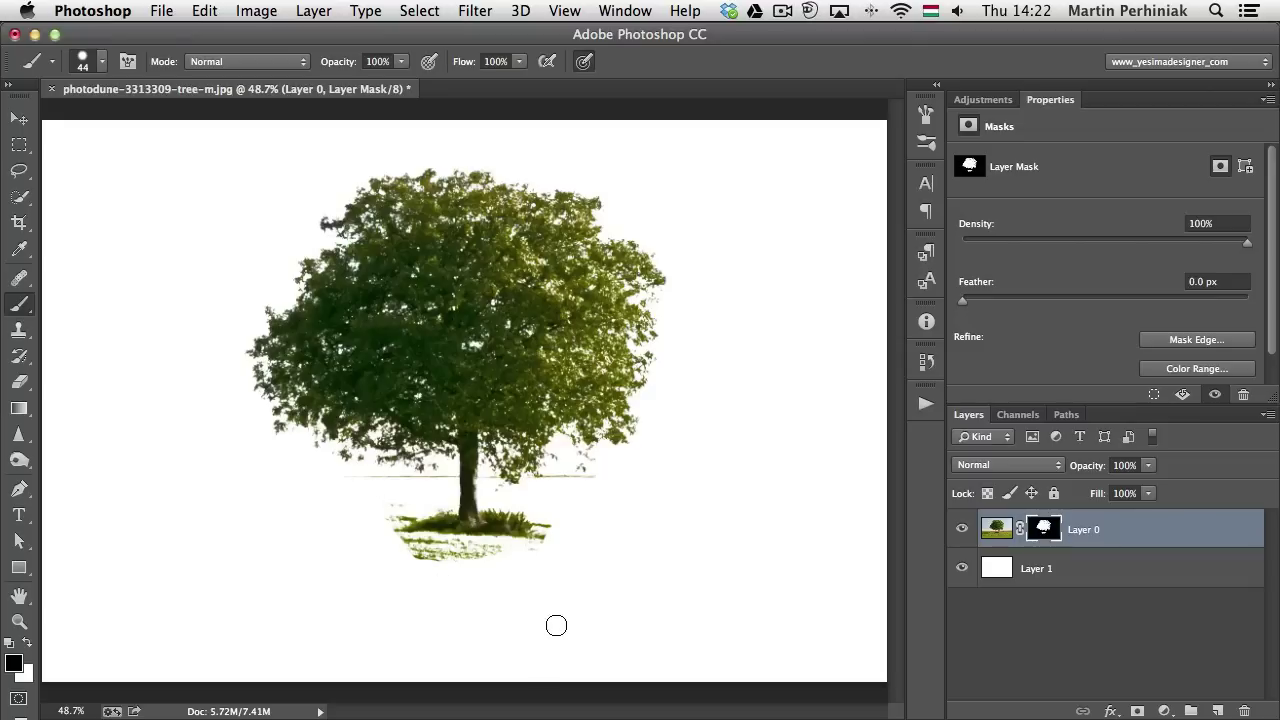
pyautogui.moveTo(422, 532)
pyautogui.mouseDown()
pyautogui.moveTo(391, 540)
pyautogui.moveTo(482, 556)
pyautogui.moveTo(394, 567)
pyautogui.moveTo(497, 558)
pyautogui.mouseUp()
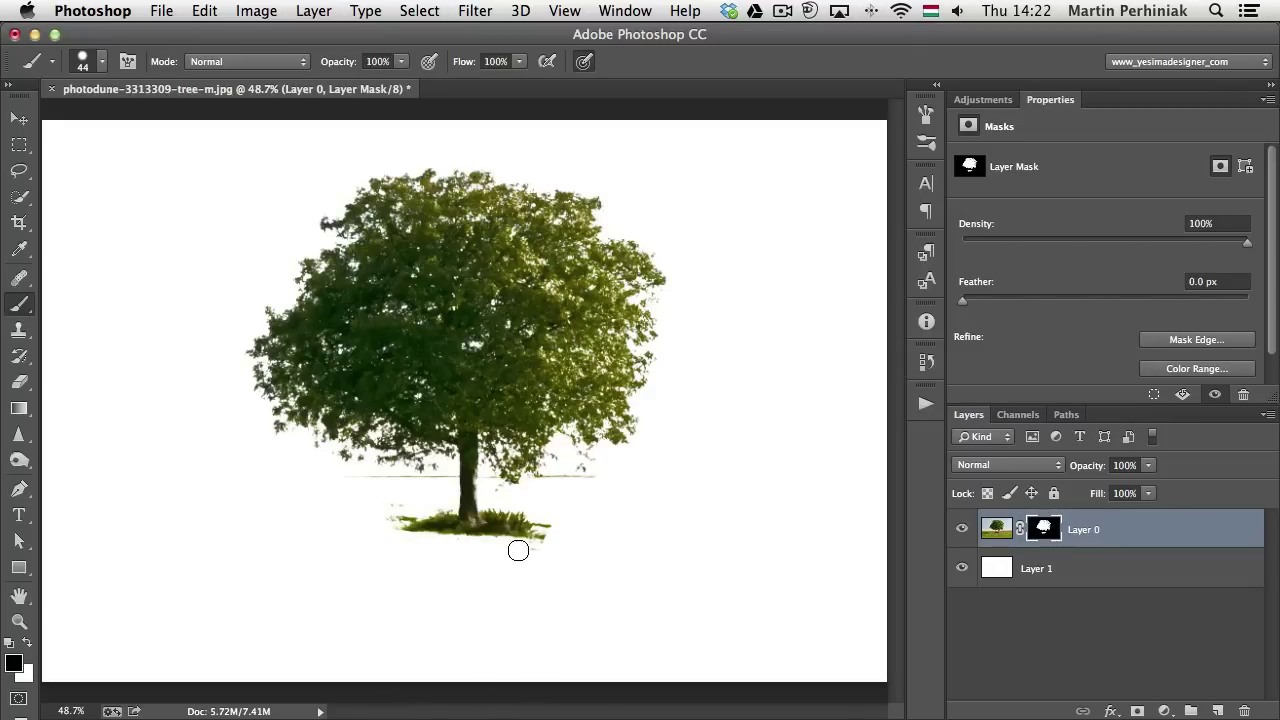
# Brush white on Layer 0's mask over the trunk and the grass at its base to restore their missing detail
pyautogui.moveTo(469, 508); pyautogui.dragTo(553, 505)
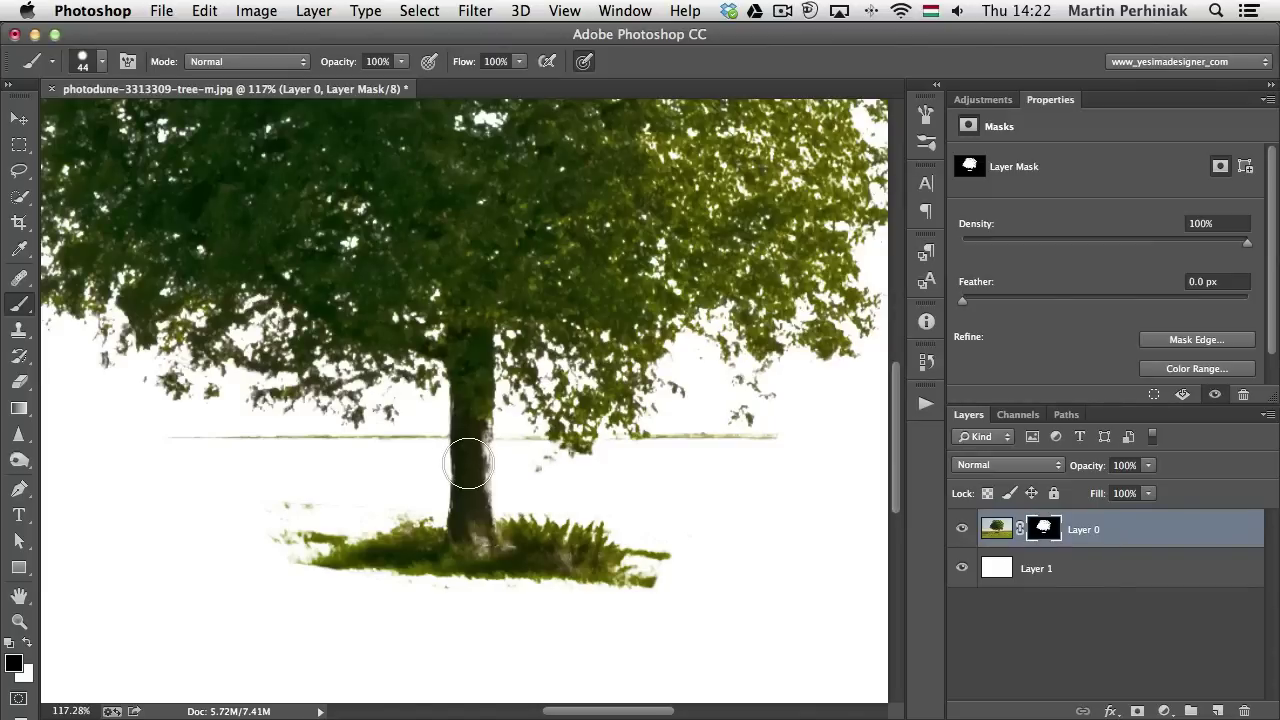
pyautogui.press('x')
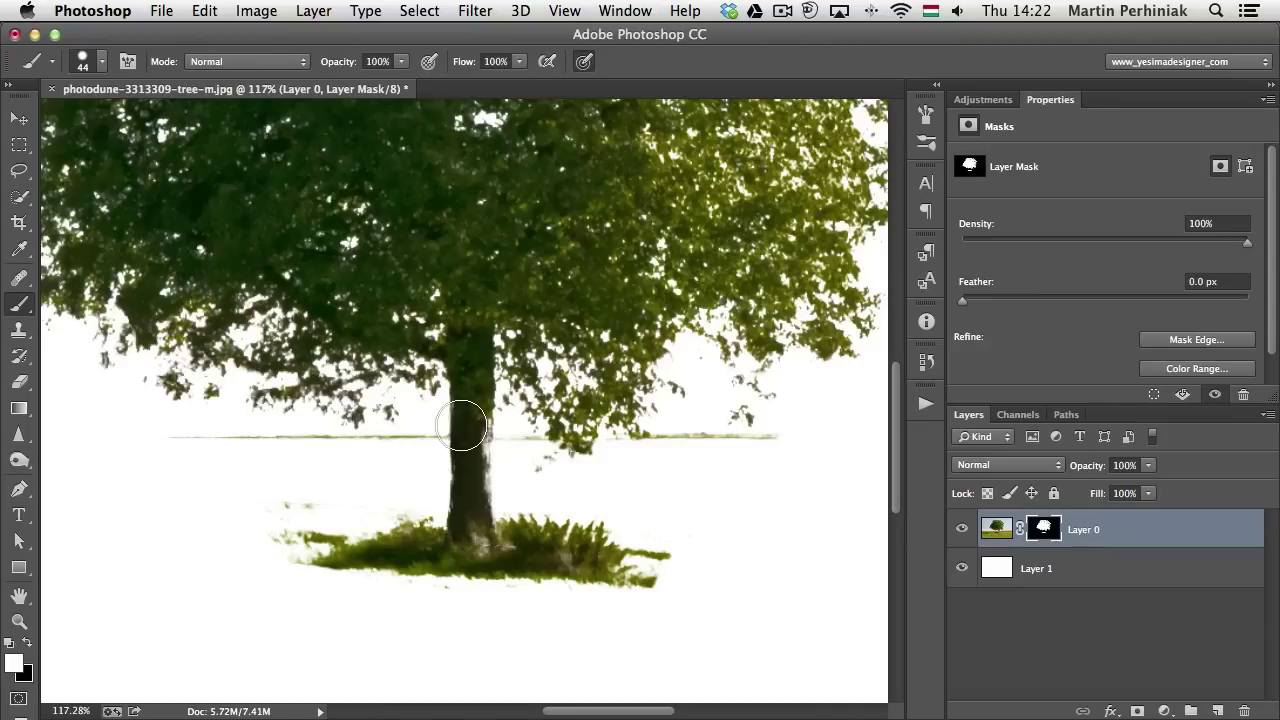
pyautogui.moveTo(457, 423)
pyautogui.mouseDown()
pyautogui.moveTo(465, 465)
pyautogui.moveTo(468, 406)
pyautogui.moveTo(459, 522)
pyautogui.moveTo(479, 523)
pyautogui.moveTo(491, 517)
pyautogui.moveTo(483, 410)
pyautogui.mouseUp()
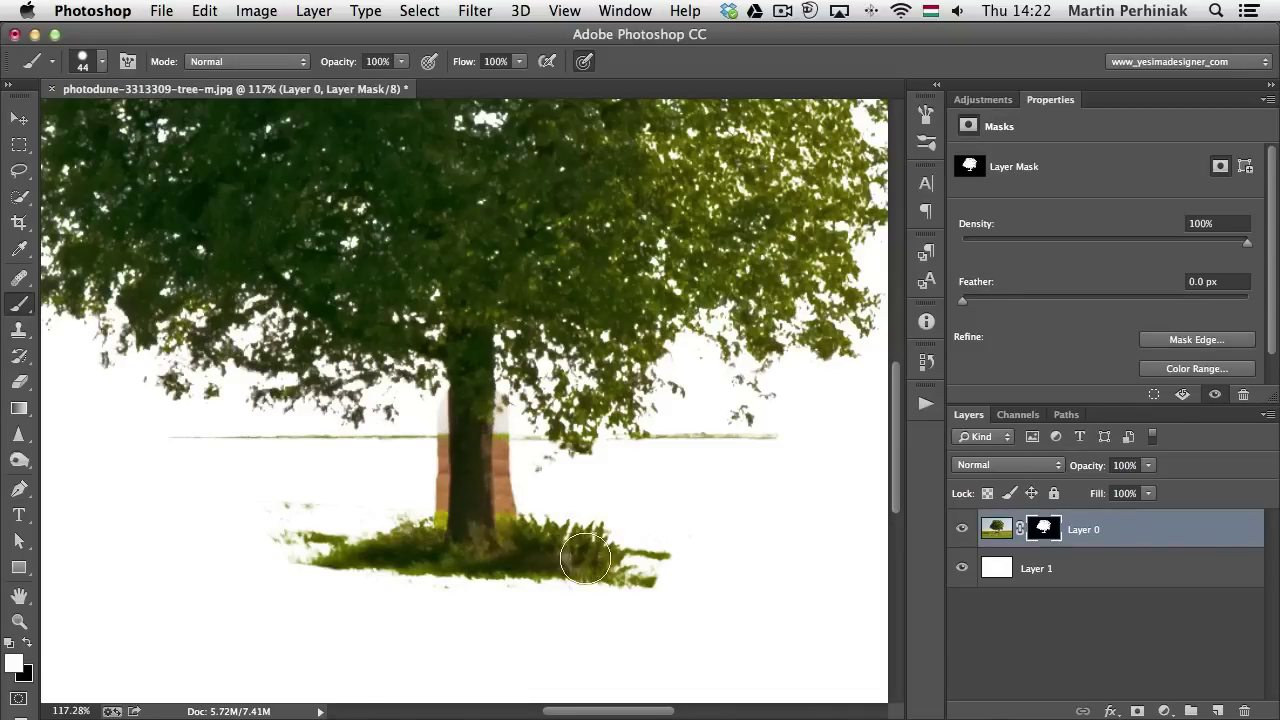
# Brush black on Layer 0's mask to clean up the grass tuft's edges and remove the horizon line on both sides of the trunk
pyautogui.press('x')
pyautogui.moveTo(653, 553); pyautogui.dragTo(646, 543)
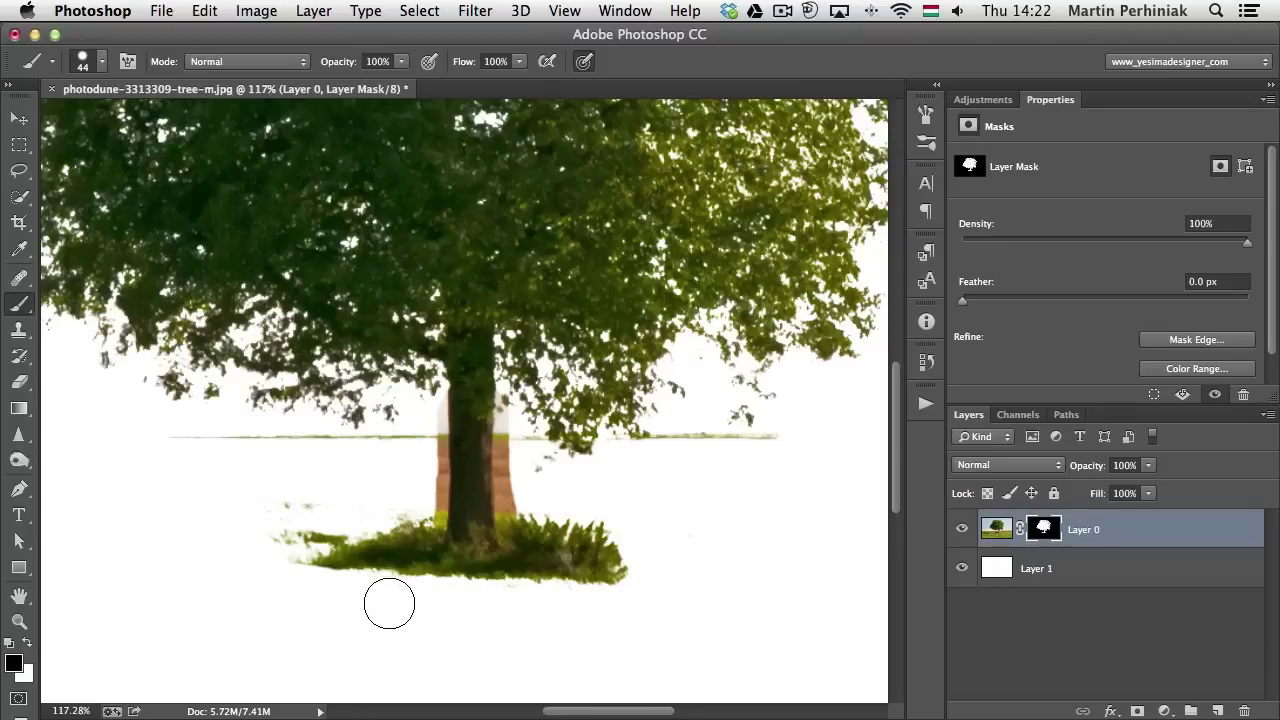
pyautogui.moveTo(358, 499)
pyautogui.mouseDown()
pyautogui.moveTo(323, 506)
pyautogui.moveTo(308, 527)
pyautogui.moveTo(341, 518)
pyautogui.moveTo(284, 529)
pyautogui.moveTo(268, 503)
pyautogui.moveTo(292, 567)
pyautogui.moveTo(289, 530)
pyautogui.mouseUp()
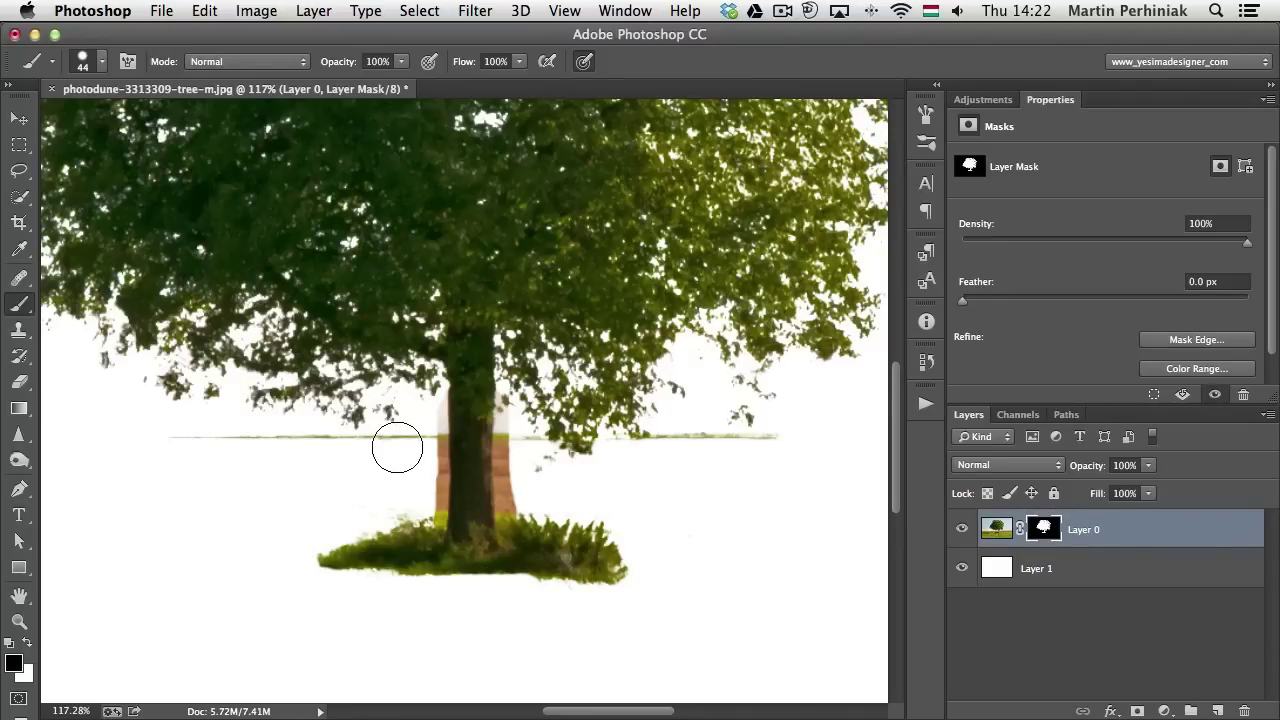
pyautogui.moveTo(414, 446); pyautogui.dragTo(92, 453)
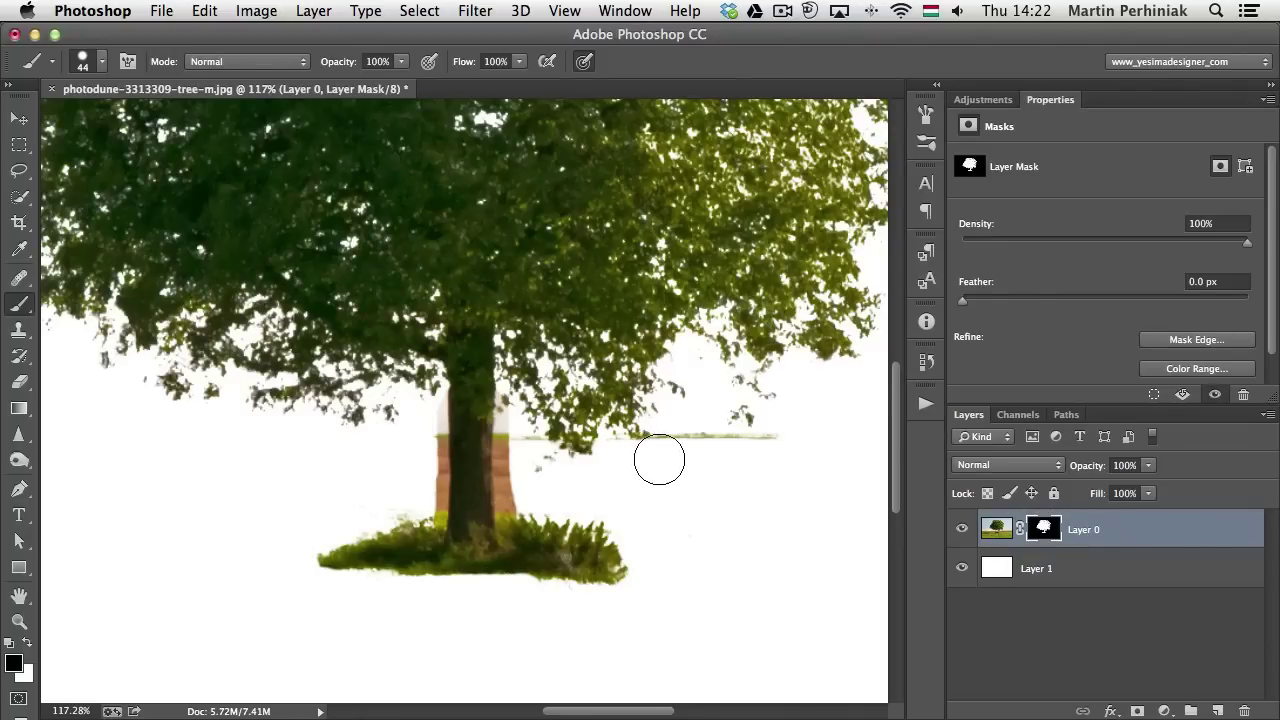
pyautogui.moveTo(660, 457)
pyautogui.mouseDown()
pyautogui.moveTo(523, 449)
pyautogui.moveTo(517, 437)
pyautogui.moveTo(508, 449)
pyautogui.moveTo(523, 437)
pyautogui.moveTo(531, 449)
pyautogui.mouseUp()
pyautogui.moveTo(676, 450)
pyautogui.mouseDown()
pyautogui.moveTo(616, 452)
pyautogui.moveTo(785, 441)
pyautogui.mouseUp()
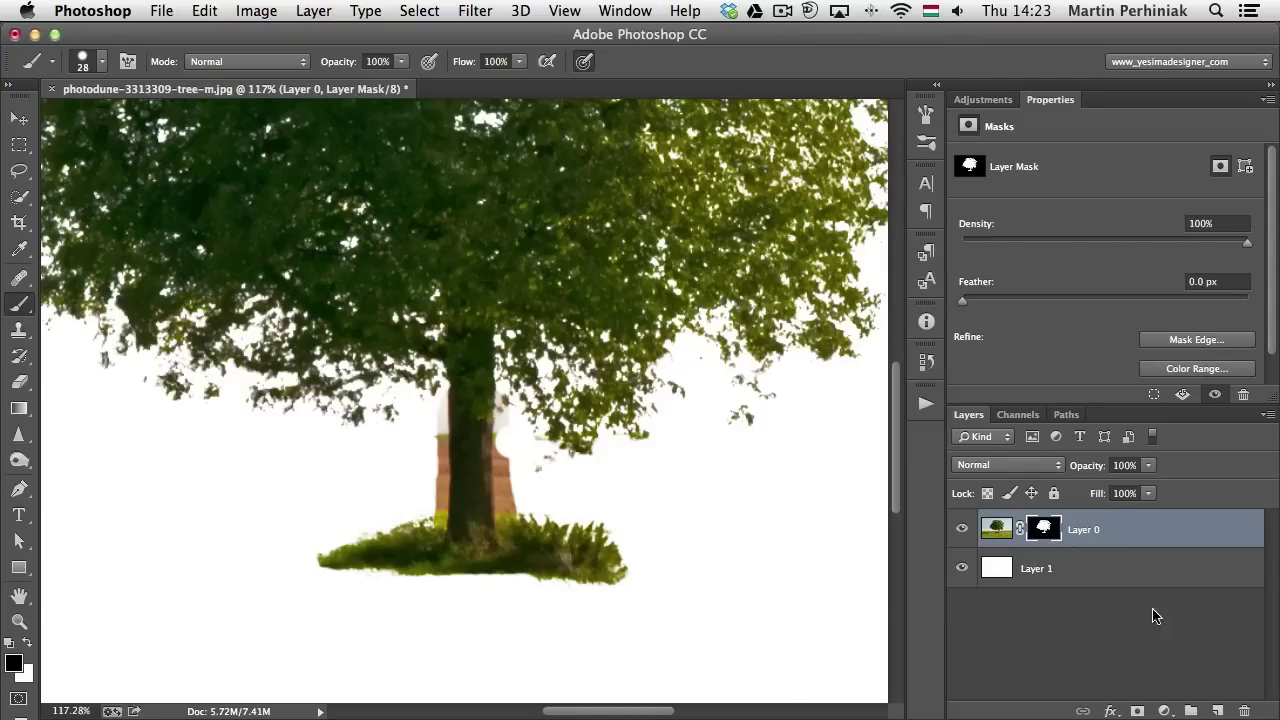
# Add a vector mask to Layer 0 and set the Pen tool's path operation to Subtract Front Shape
pyautogui.click(1138, 711)
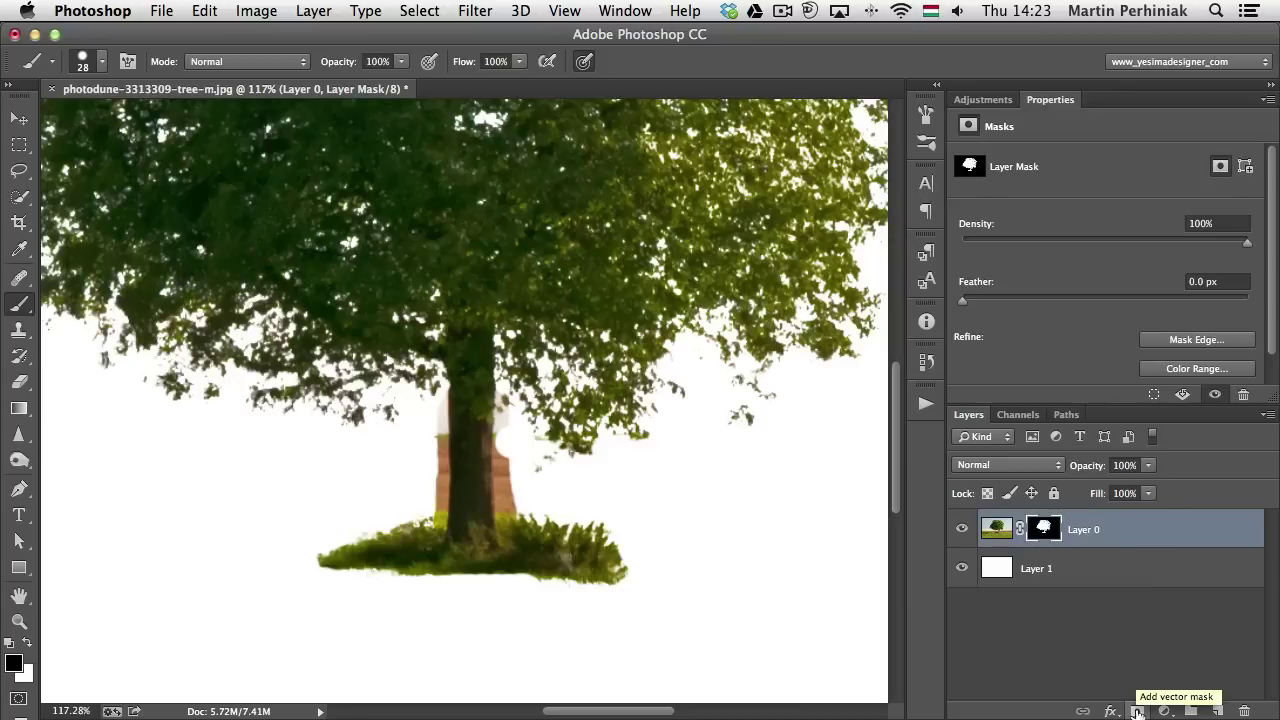
pyautogui.click(1138, 711)
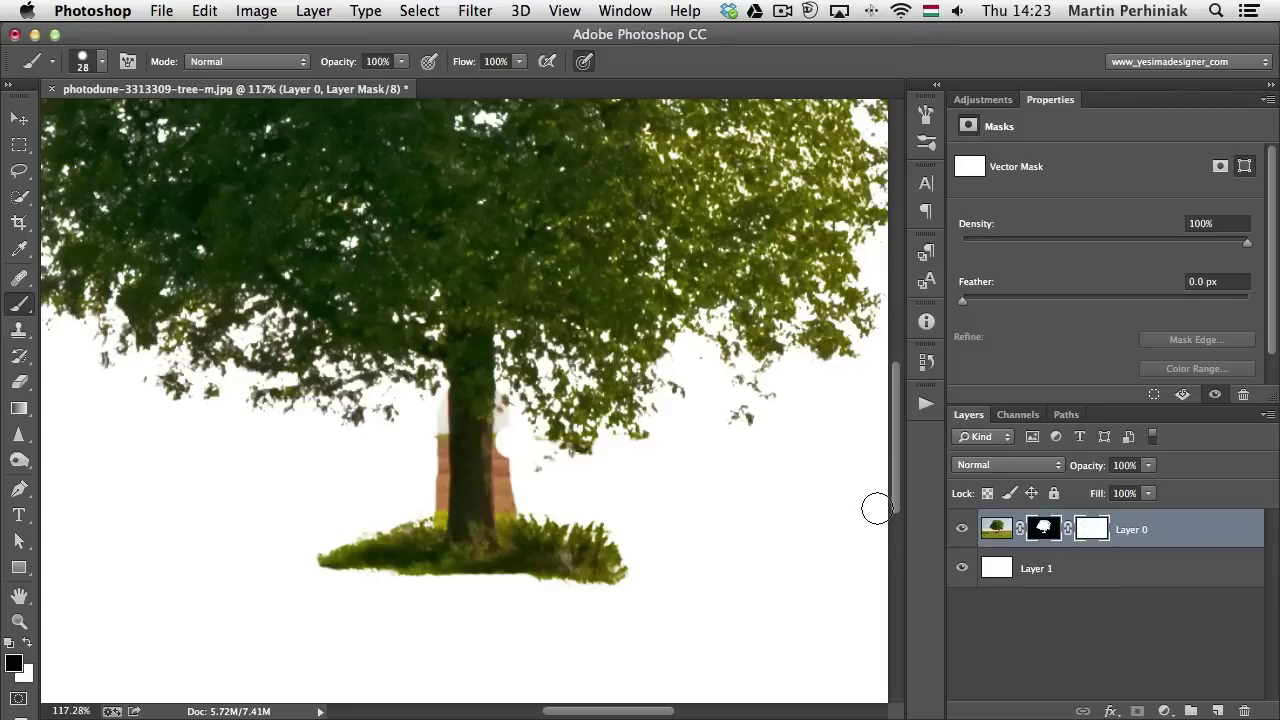
pyautogui.press('p')
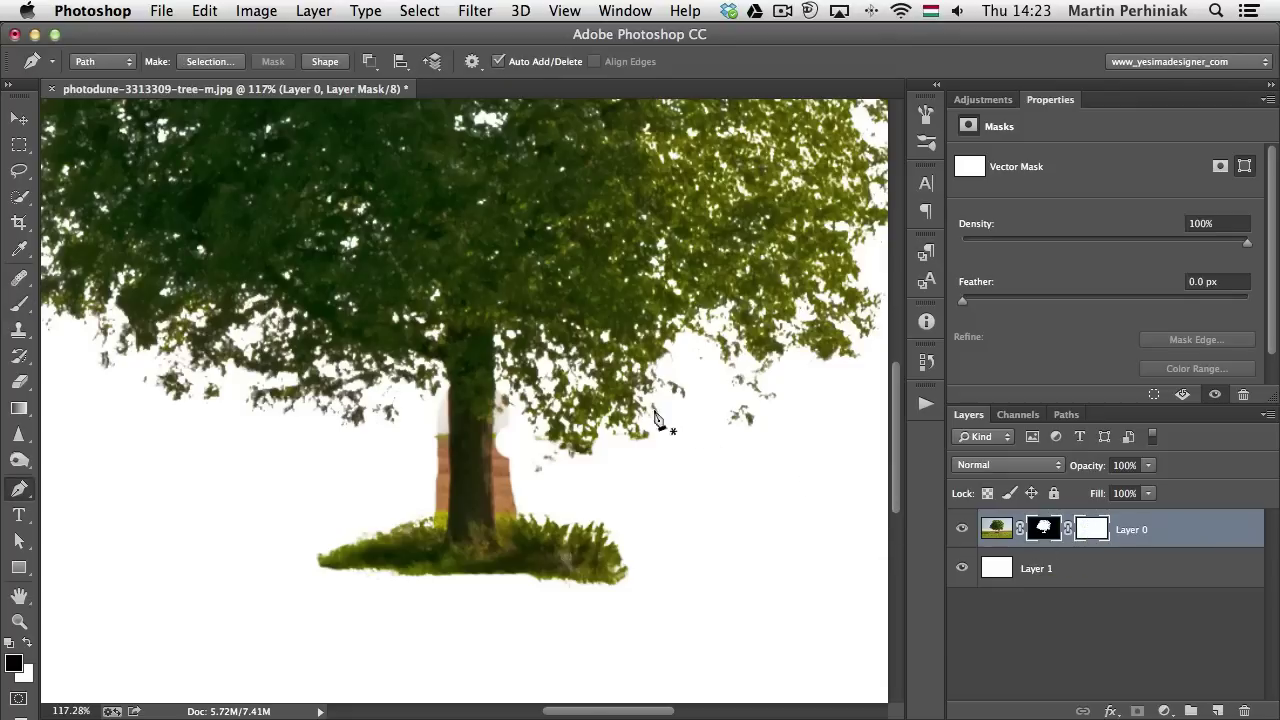
pyautogui.click(369, 62)
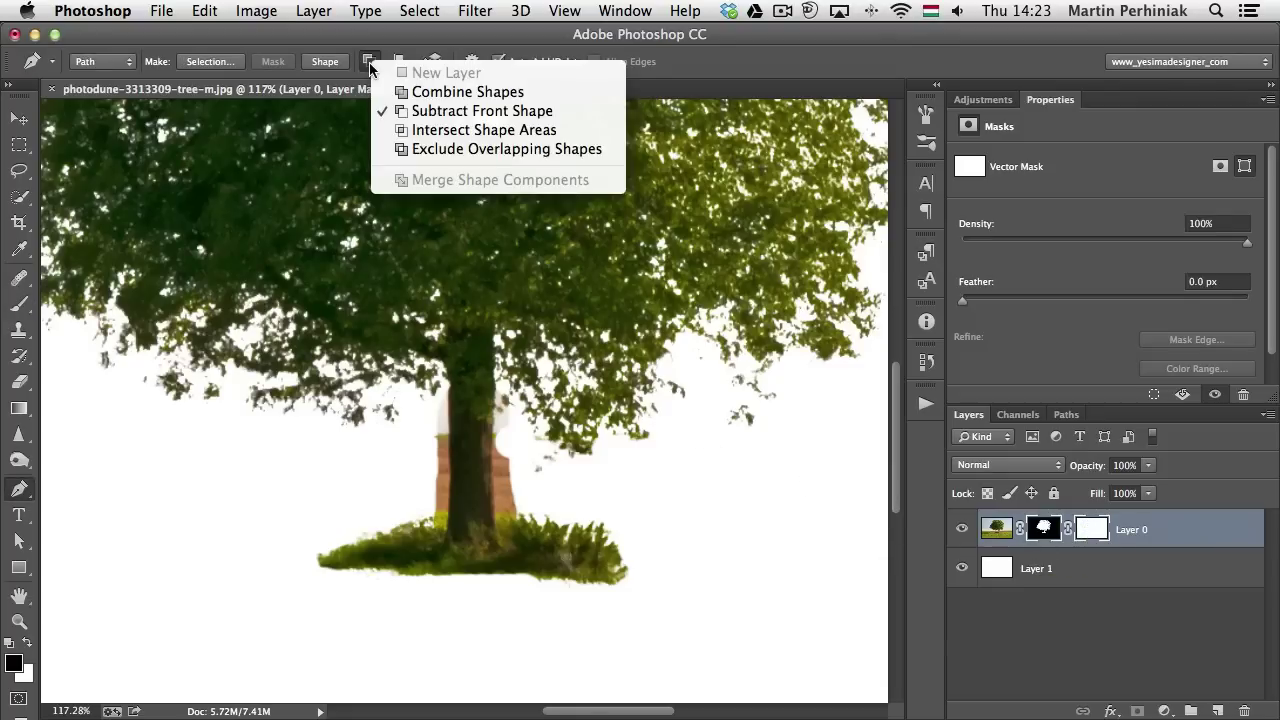
pyautogui.click(445, 118)
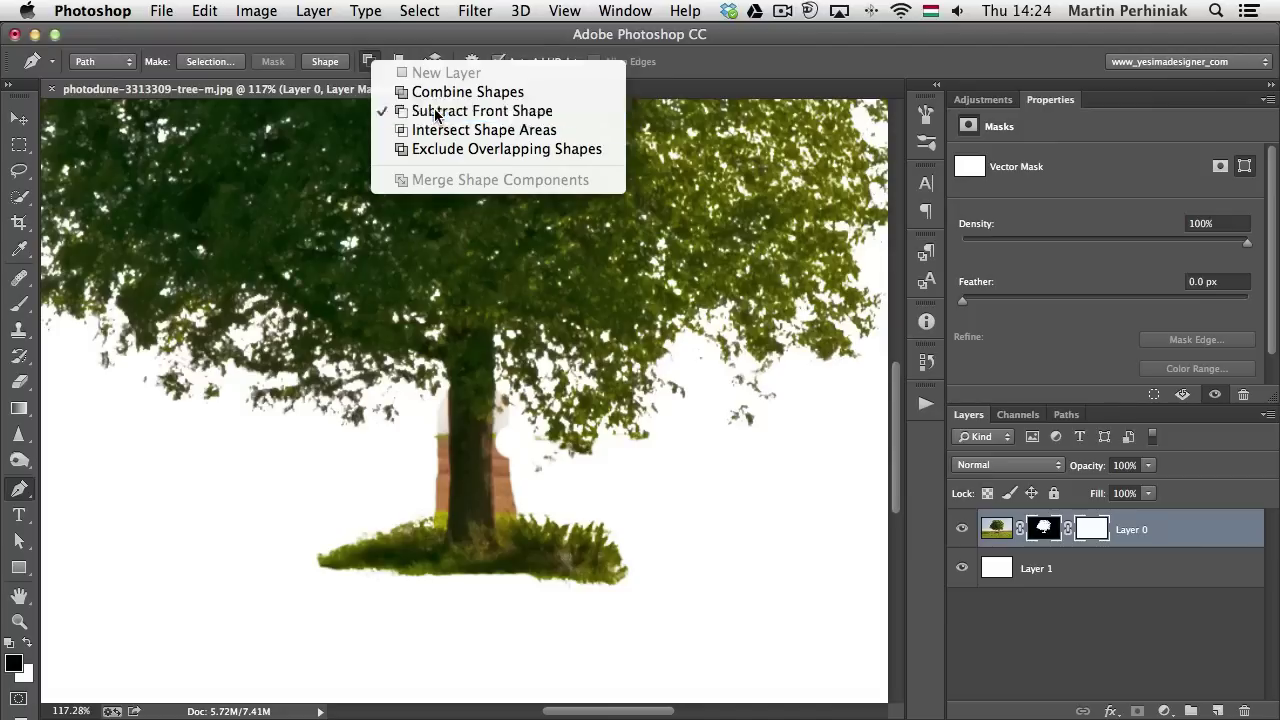
# Draw a closed subtracting path along the trunk's left edge on the vector mask, enclosing the leftover background beside it
pyautogui.moveTo(443, 443); pyautogui.dragTo(511, 434)
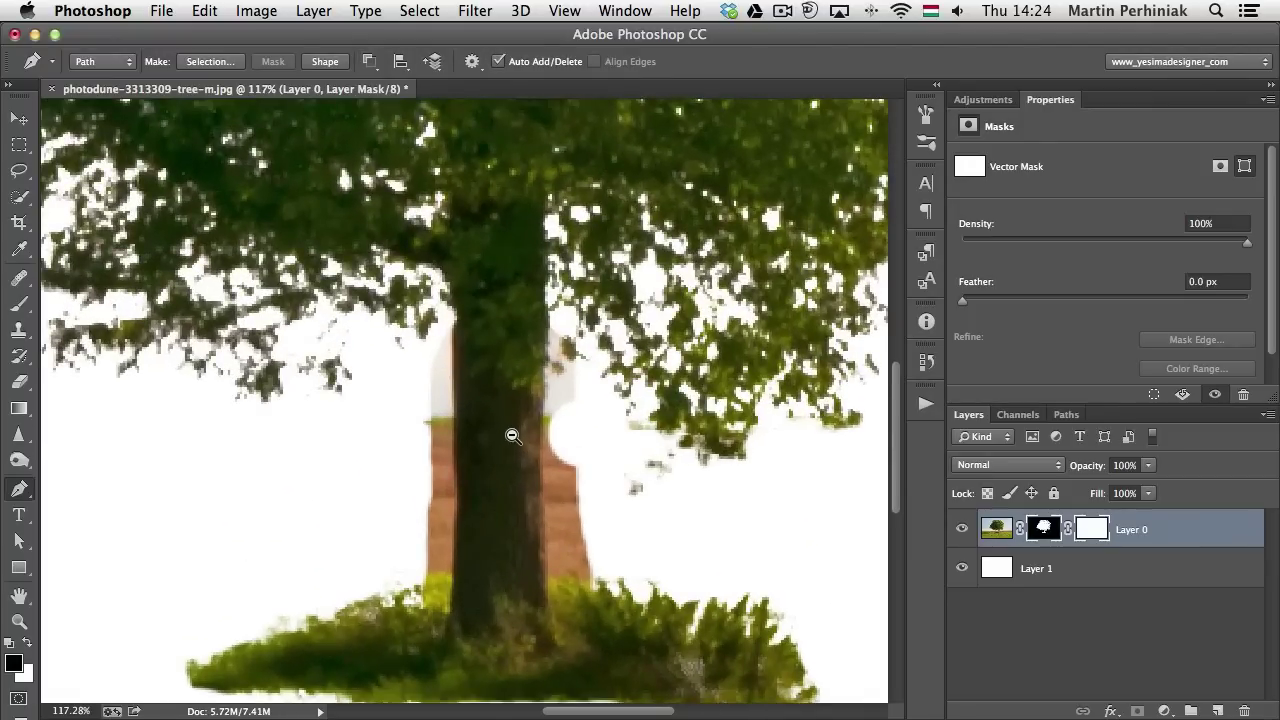
pyautogui.click(452, 318)
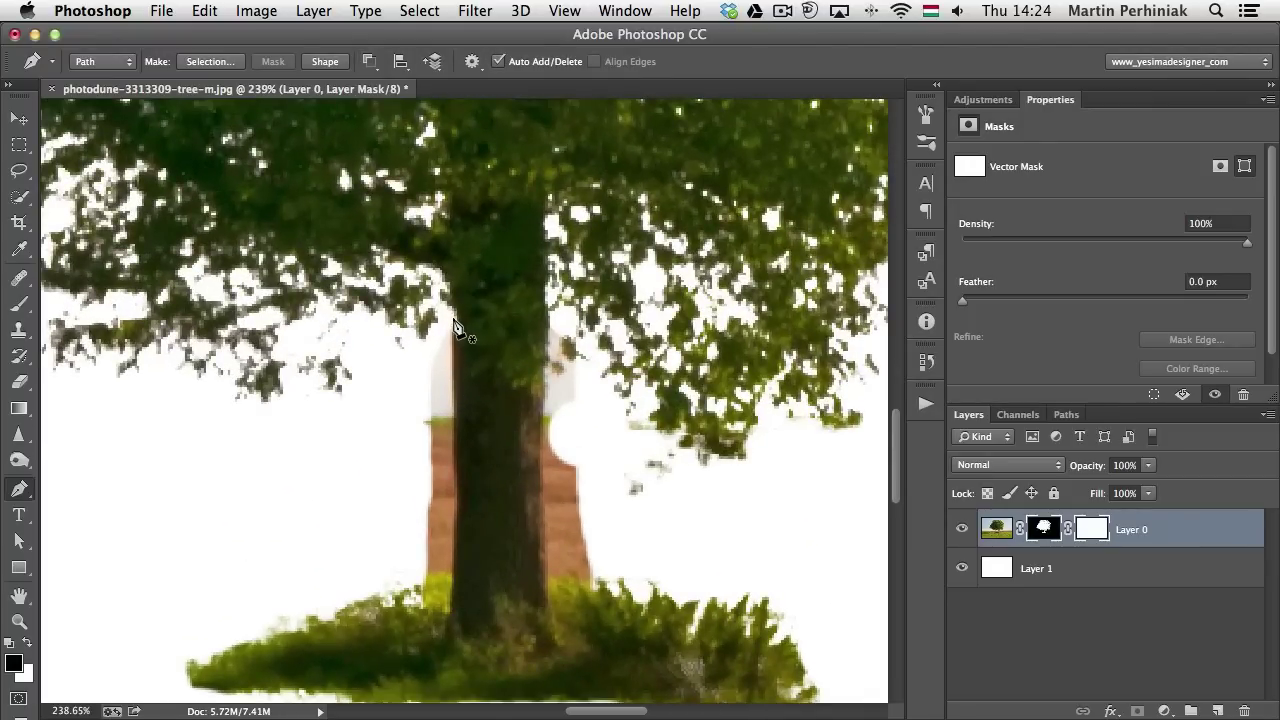
pyautogui.click(455, 466)
pyautogui.moveTo(455, 510); pyautogui.dragTo(455, 524)
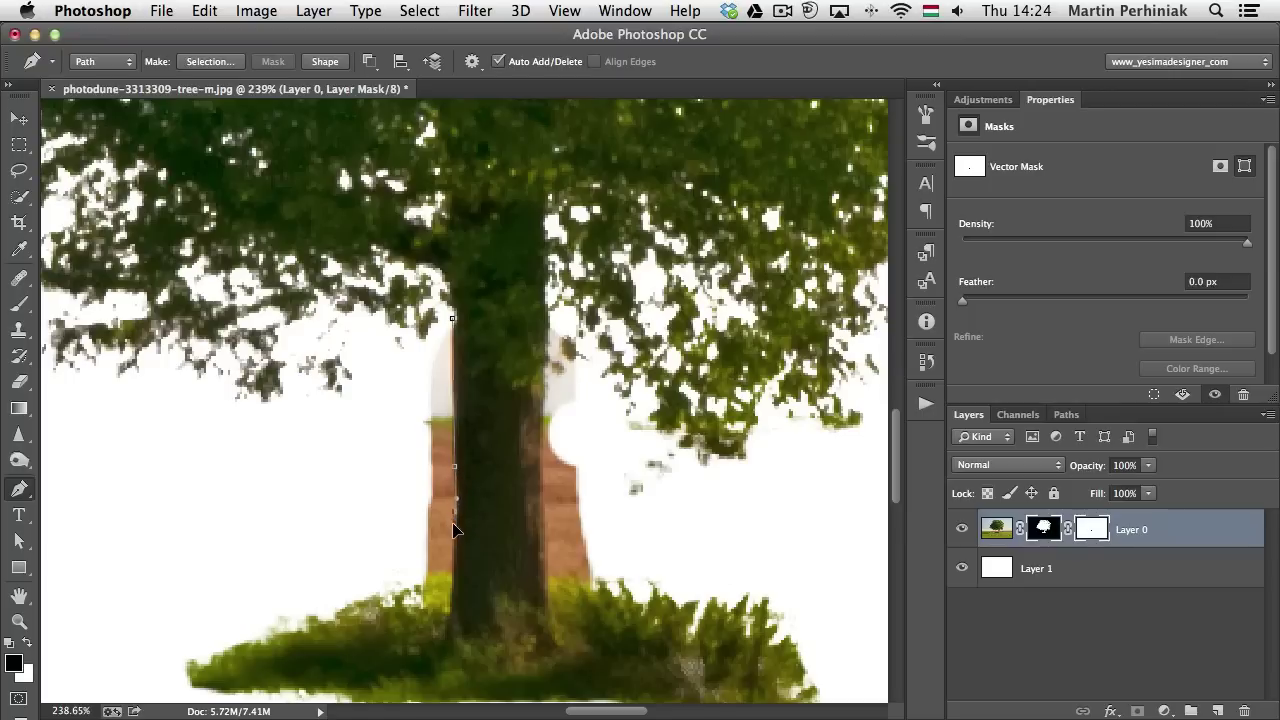
pyautogui.click(451, 607)
pyautogui.click(423, 607)
pyautogui.click(414, 604)
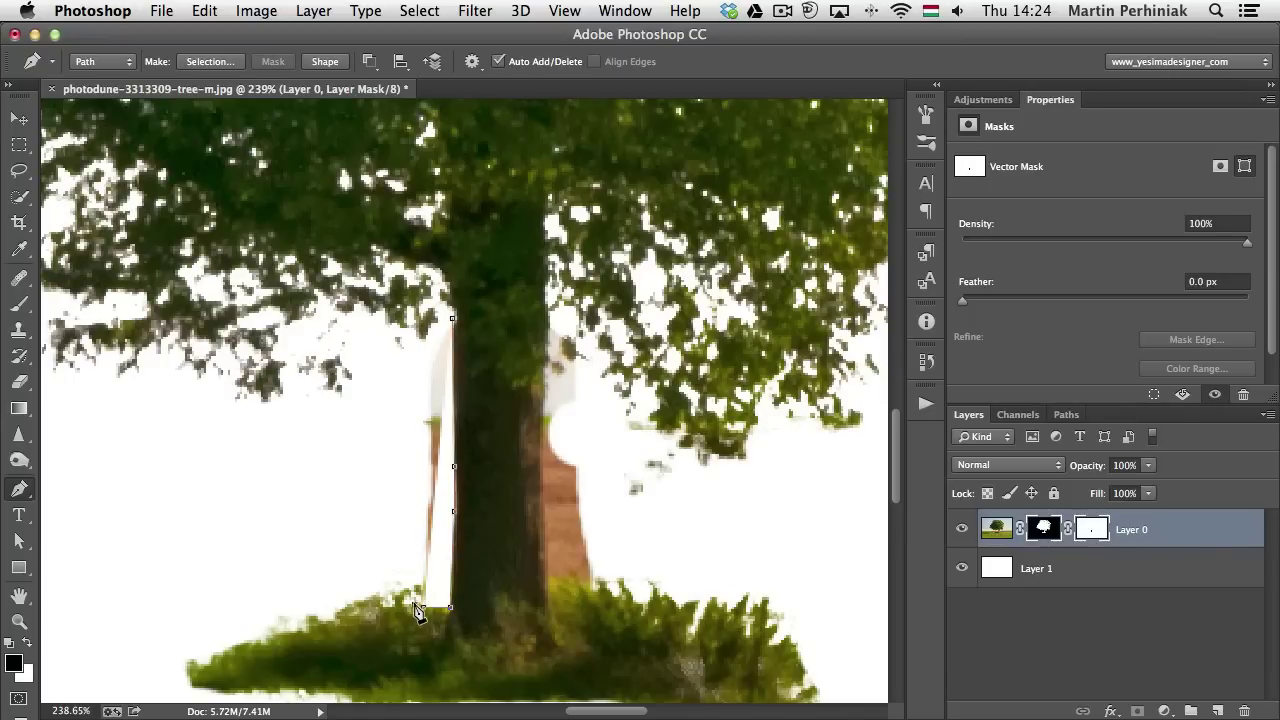
pyautogui.click(407, 578)
pyautogui.click(380, 573)
pyautogui.click(400, 466)
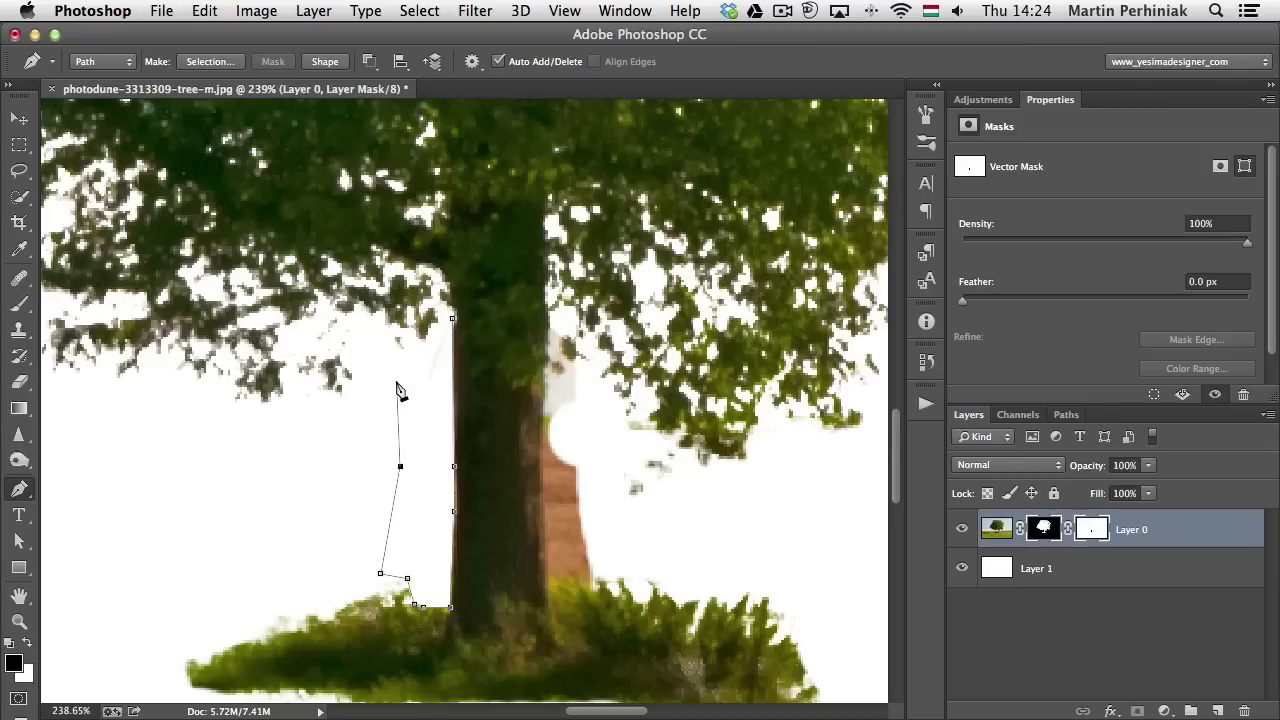
pyautogui.click(397, 380)
pyautogui.click(427, 347)
pyautogui.click(452, 320)
# Draw a closed subtracting path along the trunk's right edge on the vector mask, enclosing the leftover background beside it
pyautogui.click(550, 325)
pyautogui.click(540, 413)
pyautogui.click(540, 499)
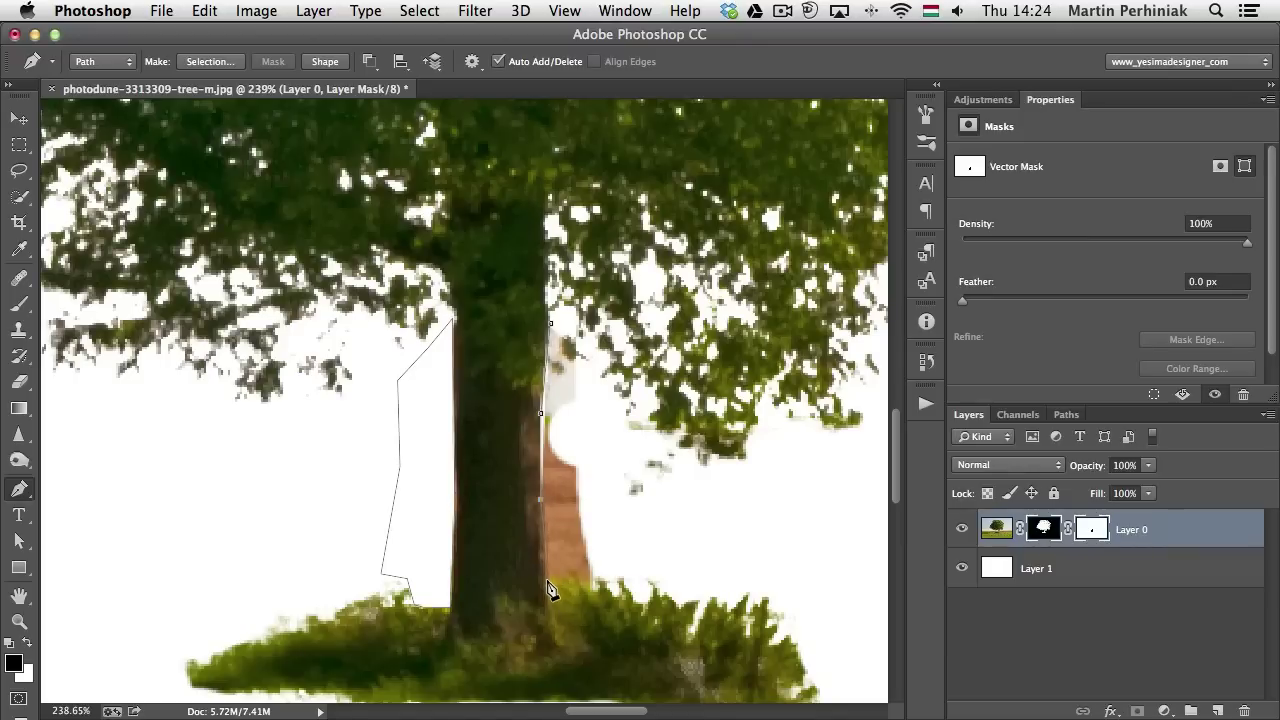
pyautogui.click(549, 578)
pyautogui.click(566, 566)
pyautogui.click(577, 585)
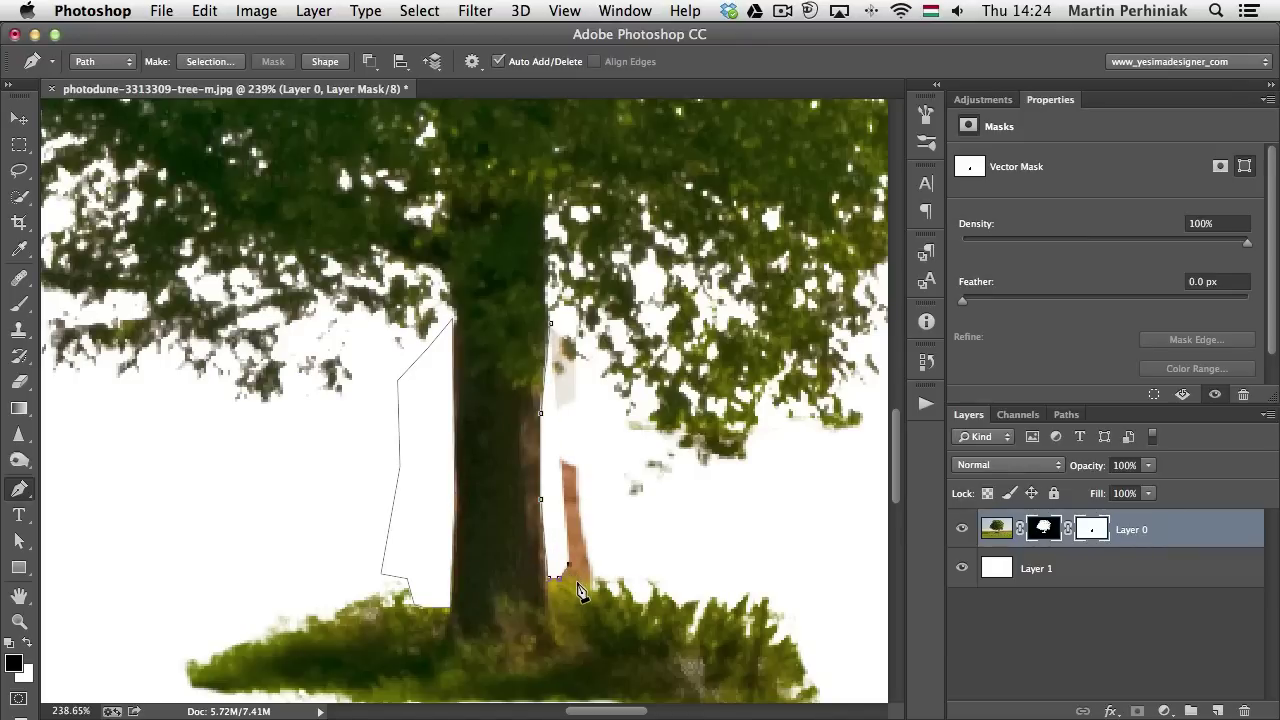
pyautogui.click(595, 561)
pyautogui.click(602, 521)
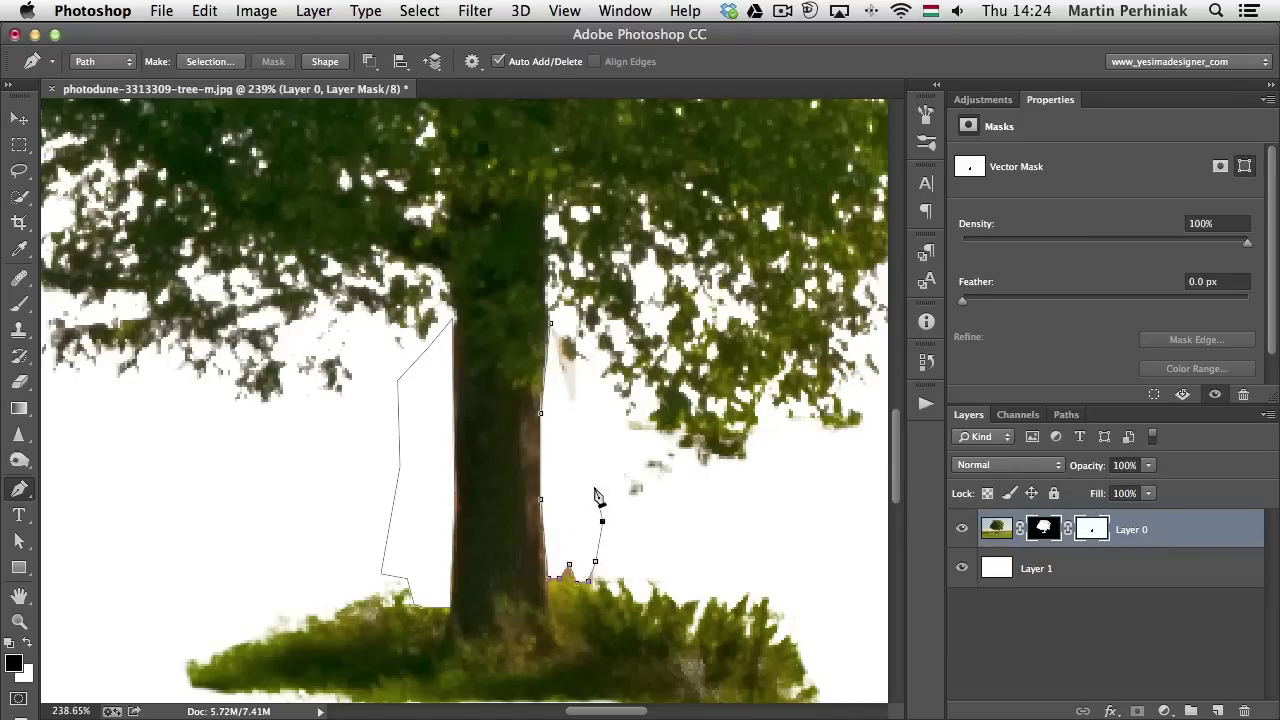
pyautogui.click(595, 440)
pyautogui.click(588, 370)
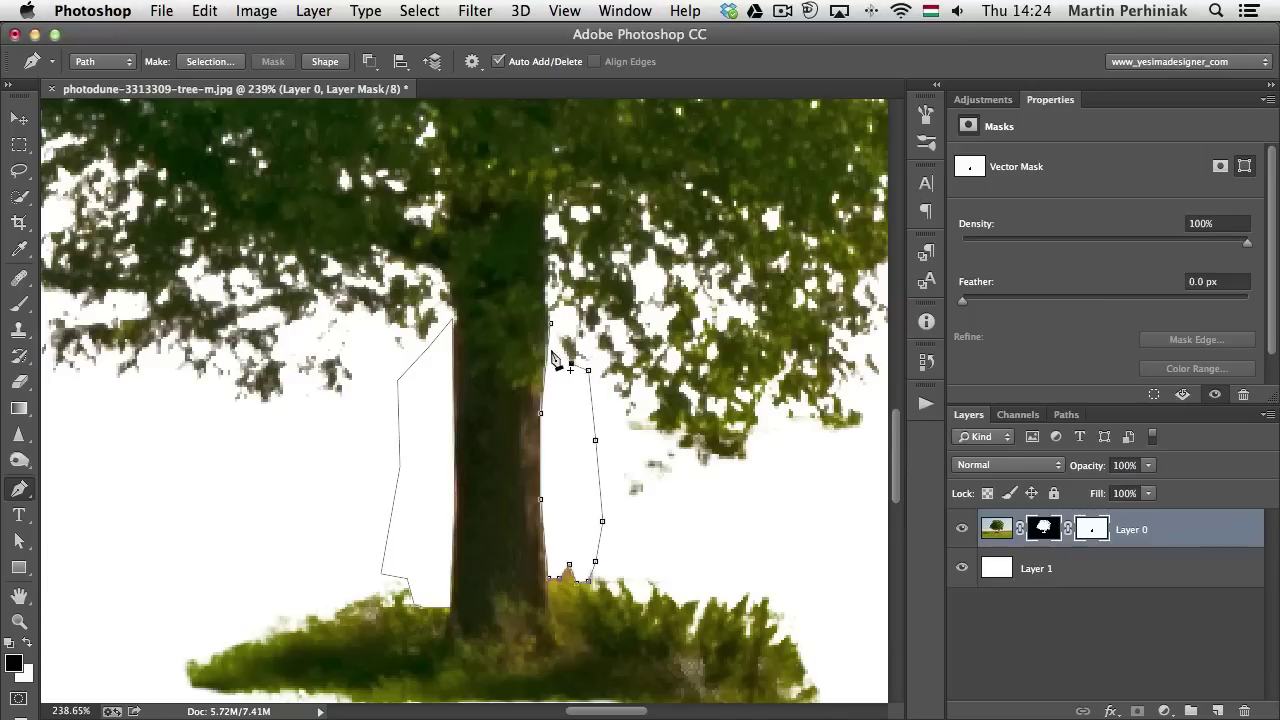
pyautogui.click(558, 328)
pyautogui.click(560, 348)
pyautogui.press('a')
pyautogui.click(663, 460)
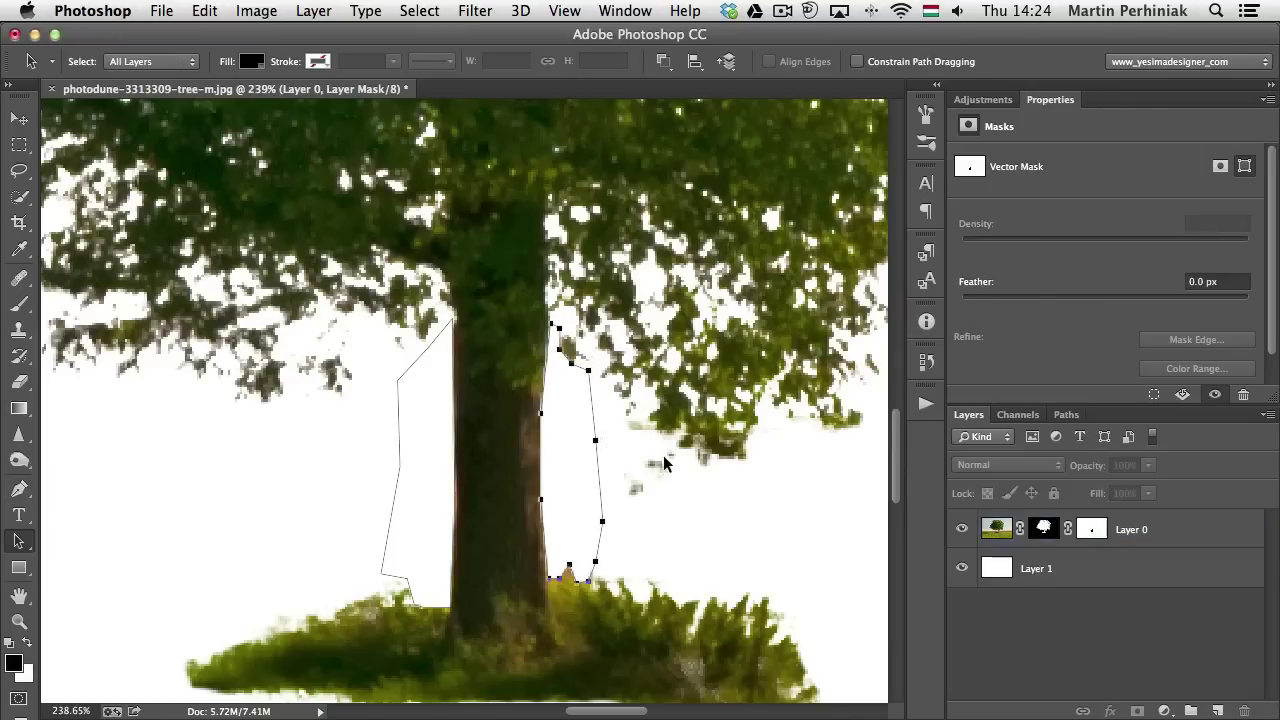
pyautogui.press('super+h')
pyautogui.press('super+0')
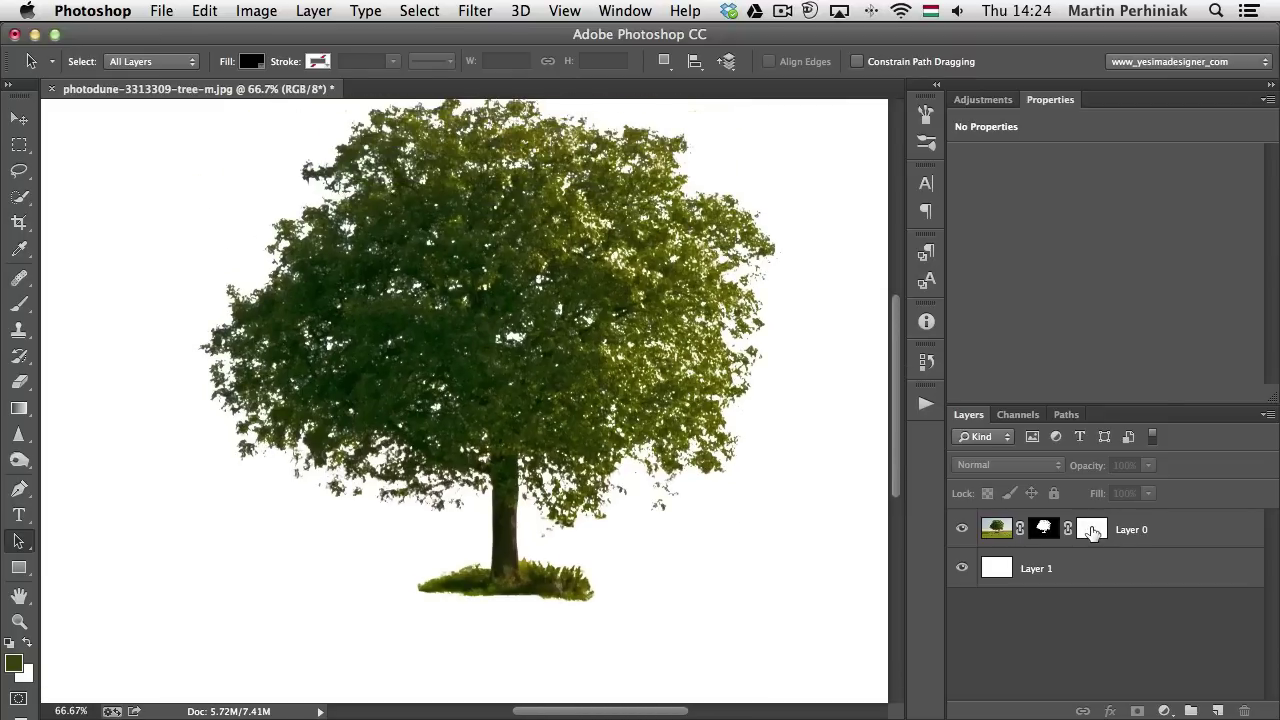
# Disable and re-enable Layer 0's vector mask to compare the trunk area with and without it
pyautogui.click(1090, 533)
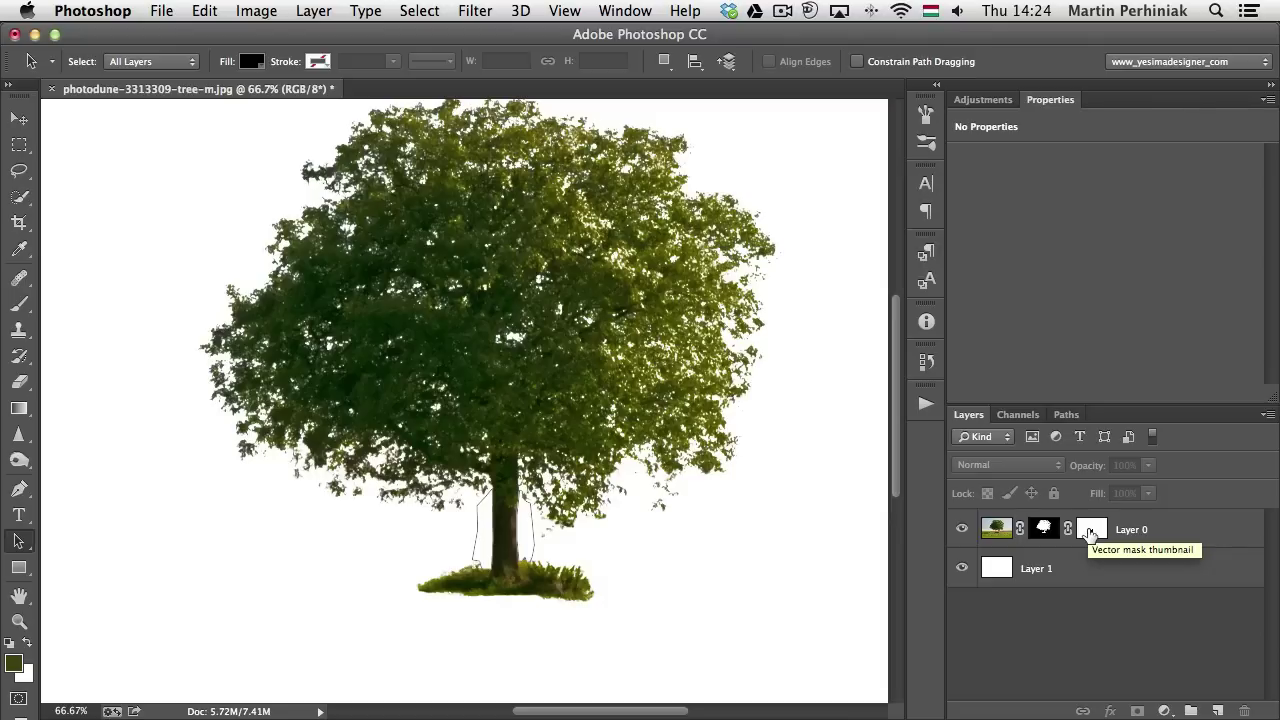
pyautogui.keyDown('shift'); pyautogui.click(1090, 533); pyautogui.keyUp('shift')
pyautogui.keyDown('shift'); pyautogui.click(1090, 533); pyautogui.keyUp('shift')
pyautogui.keyDown('shift'); pyautogui.click(1090, 533); pyautogui.keyUp('shift')
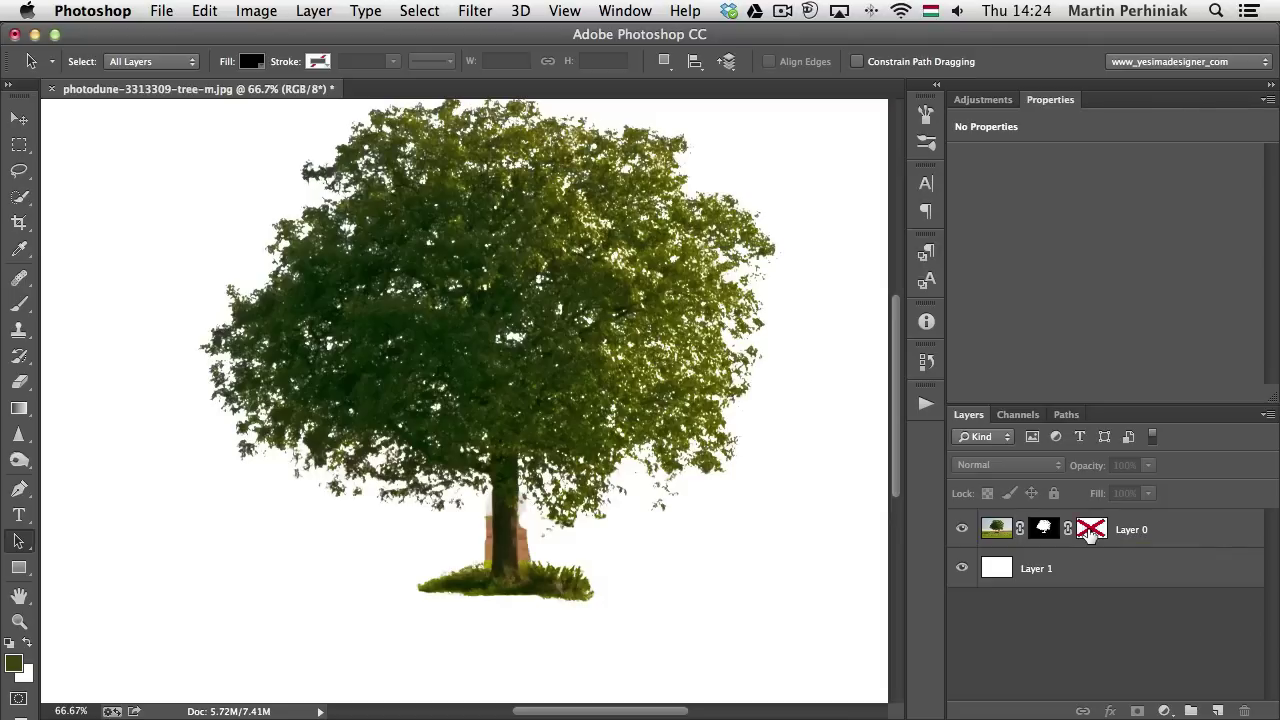
pyautogui.click(1090, 533)
pyautogui.keyDown('shift'); pyautogui.click(1090, 533); pyautogui.keyUp('shift')
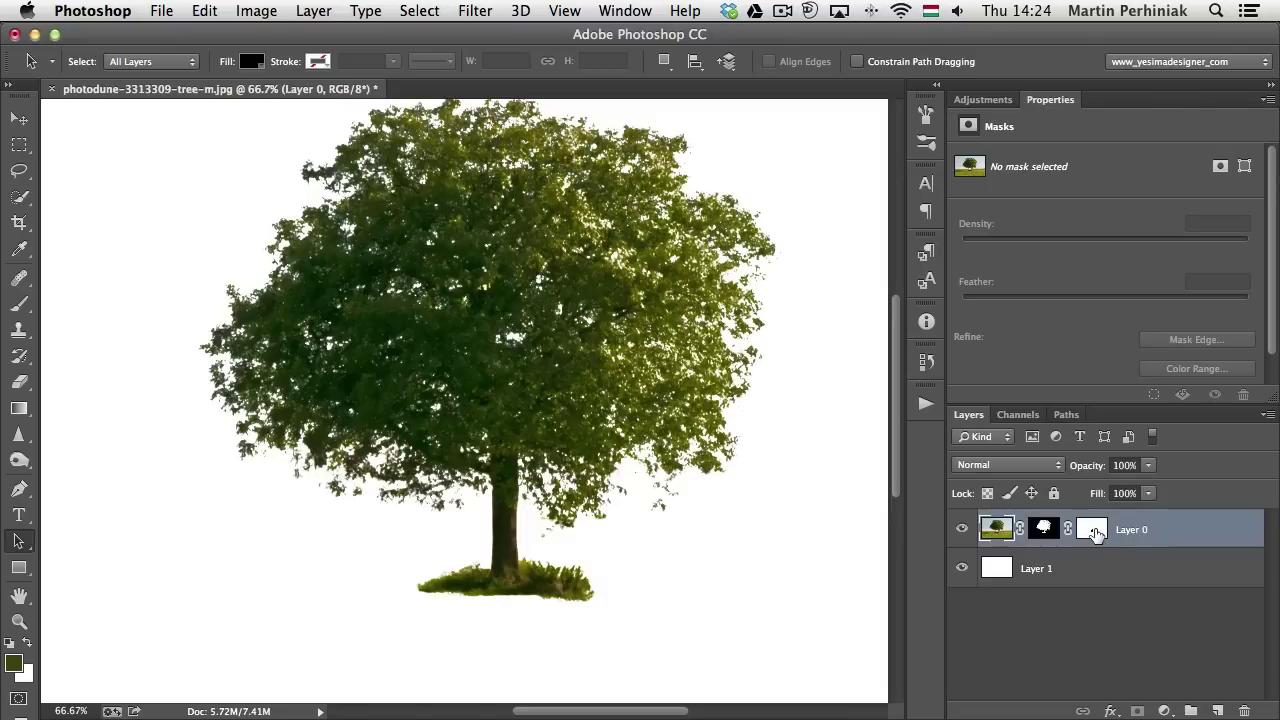
# Switch Layer 0's layer mask off and on repeatedly to compare the original photo with the cut-out tree, leaving it enabled
pyautogui.keyDown('shift'); pyautogui.click(1045, 530); pyautogui.keyUp('shift')
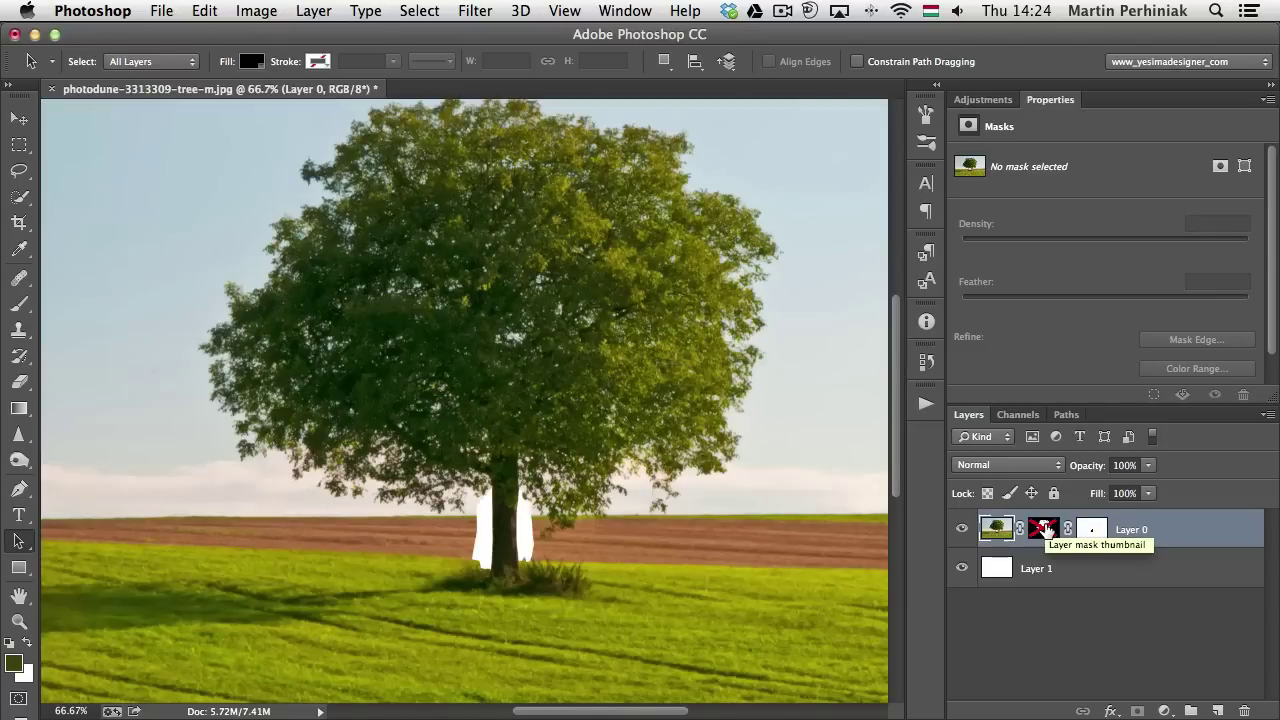
pyautogui.keyDown('shift'); pyautogui.click(1045, 530); pyautogui.keyUp('shift')
pyautogui.keyDown('shift'); pyautogui.click(1045, 530); pyautogui.keyUp('shift')
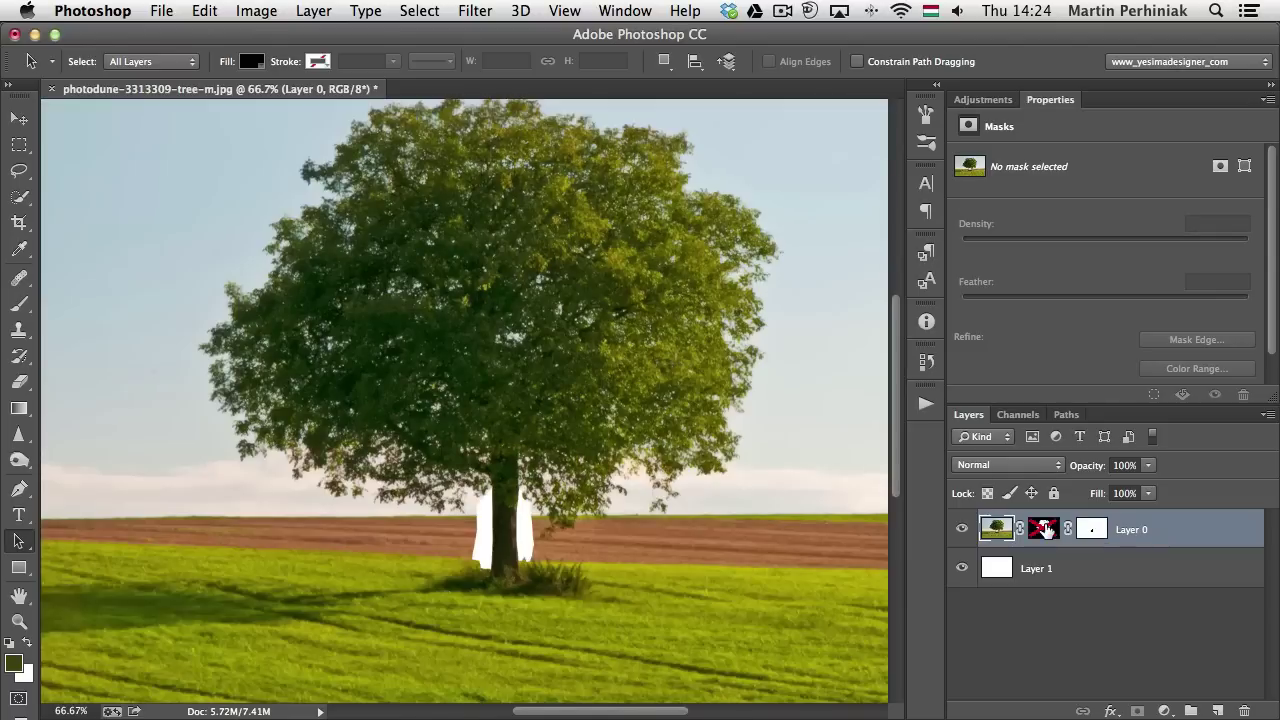
pyautogui.keyDown('shift'); pyautogui.click(1045, 530); pyautogui.keyUp('shift')
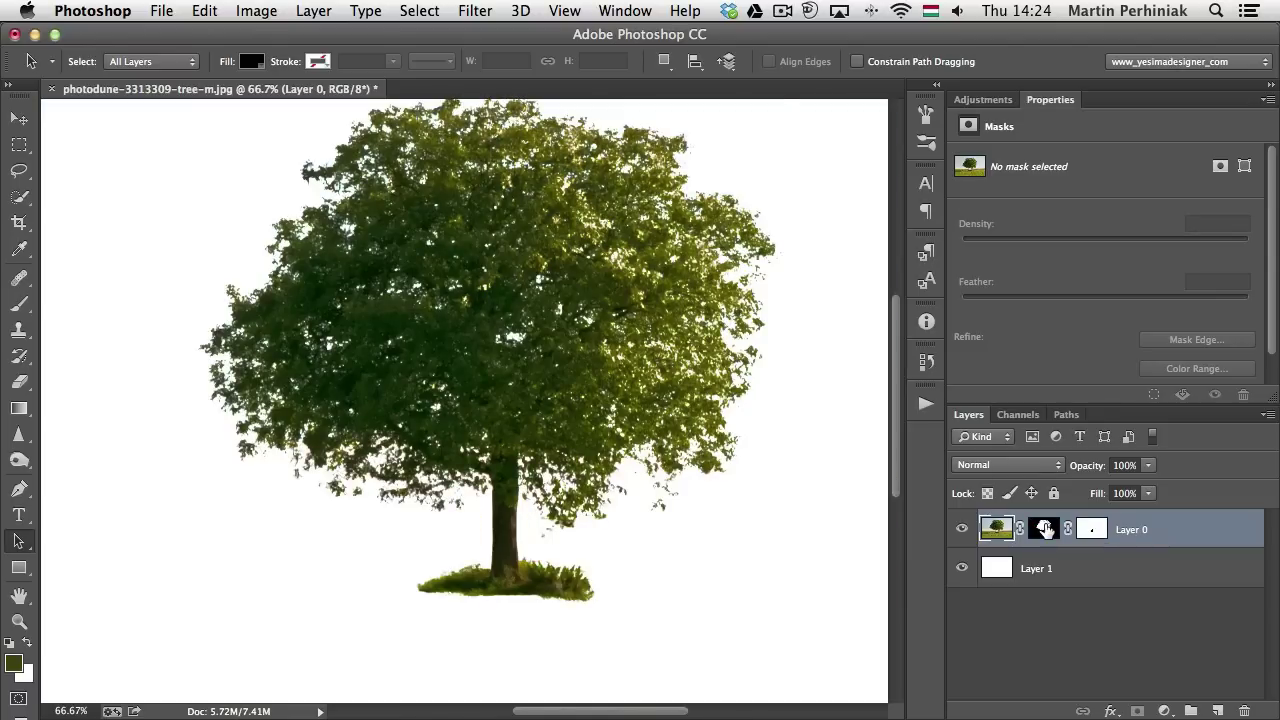
pyautogui.keyDown('shift'); pyautogui.click(1045, 530); pyautogui.keyUp('shift')
pyautogui.keyDown('shift'); pyautogui.click(1045, 530); pyautogui.keyUp('shift')
pyautogui.keyDown('shift'); pyautogui.click(1045, 530); pyautogui.keyUp('shift')
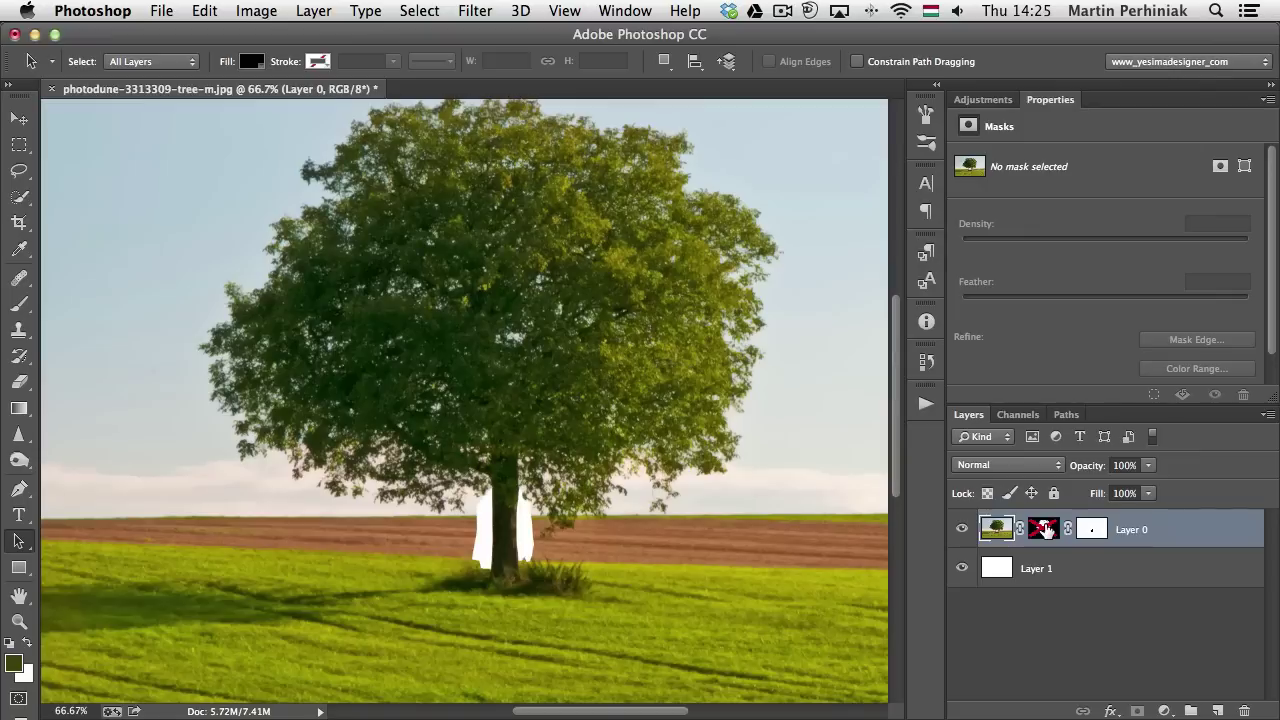
pyautogui.keyDown('shift'); pyautogui.click(1045, 530); pyautogui.keyUp('shift')
pyautogui.keyDown('shift'); pyautogui.click(1045, 530); pyautogui.keyUp('shift')
pyautogui.keyDown('shift'); pyautogui.click(1047, 532); pyautogui.keyUp('shift')
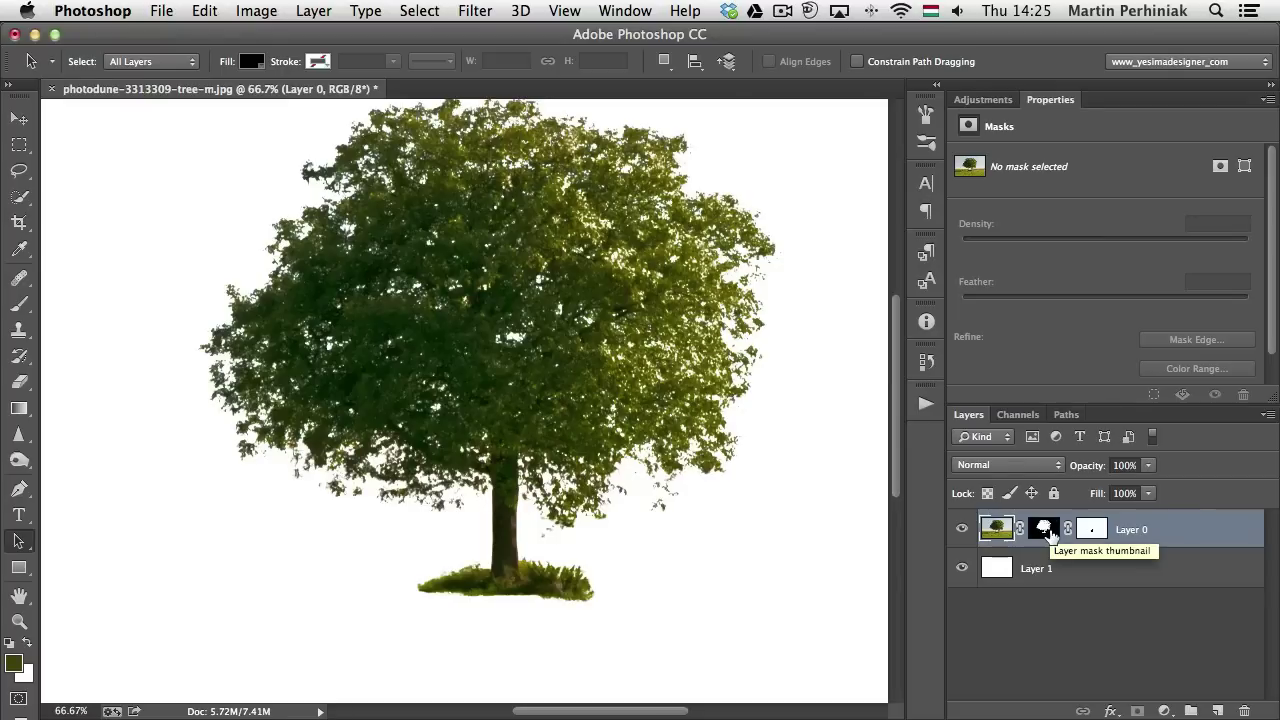
pyautogui.keyDown('shift'); pyautogui.click(1047, 533); pyautogui.keyUp('shift')
pyautogui.keyDown('shift'); pyautogui.click(1047, 533); pyautogui.keyUp('shift')
pyautogui.keyDown('shift'); pyautogui.click(1047, 533); pyautogui.keyUp('shift')
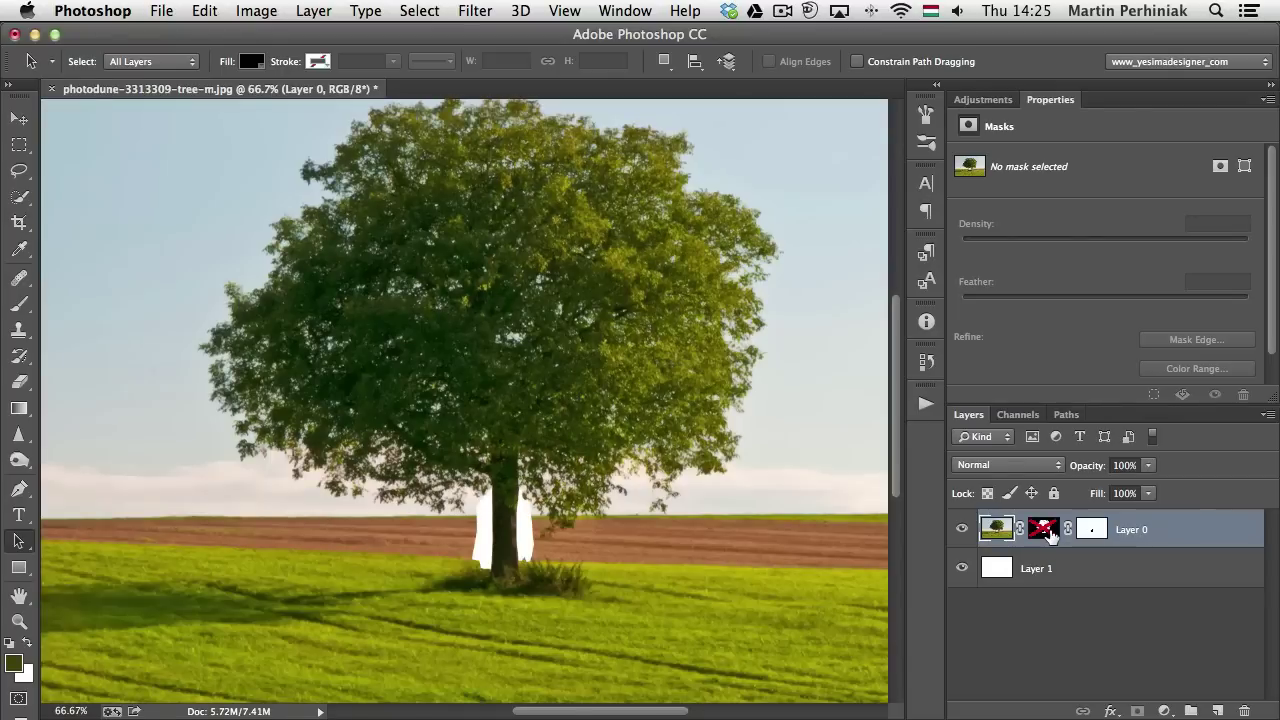
pyautogui.keyDown('shift'); pyautogui.click(1047, 533); pyautogui.keyUp('shift')
pyautogui.keyDown('shift'); pyautogui.click(1047, 533); pyautogui.keyUp('shift')
pyautogui.keyDown('shift'); pyautogui.click(1047, 533); pyautogui.keyUp('shift')
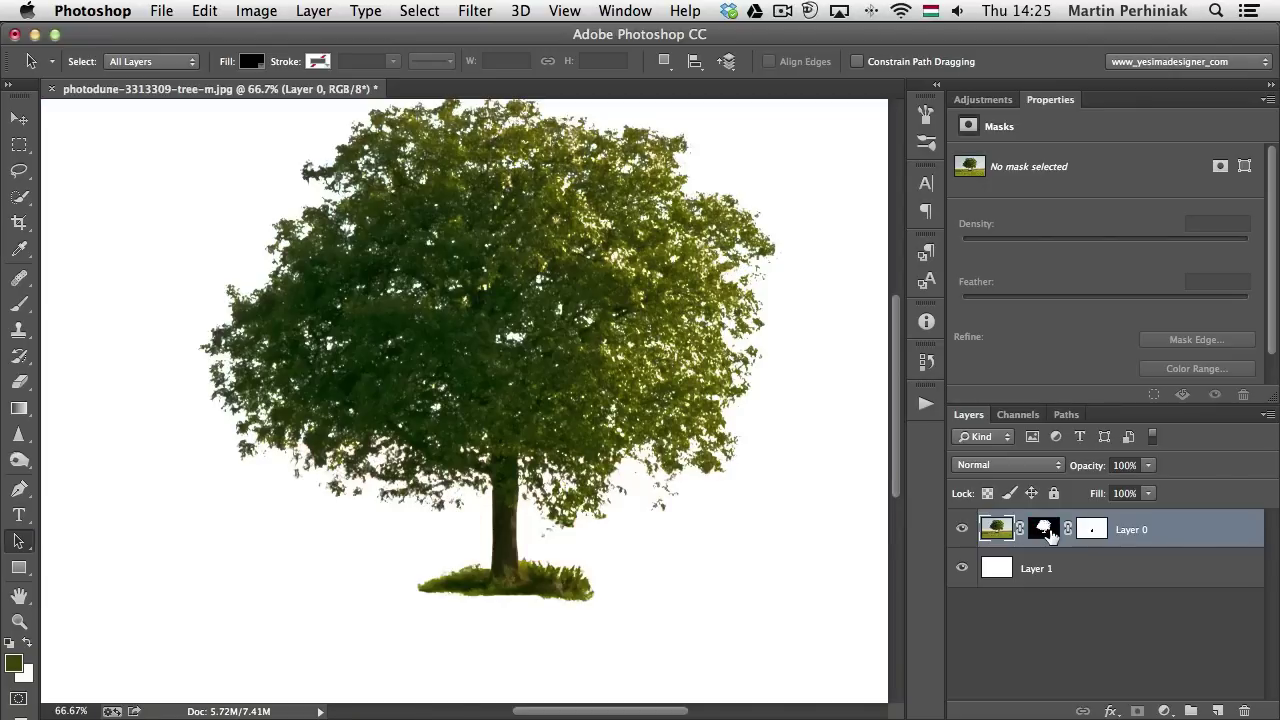
# Brush white on Layer 0's layer mask over the sunlit right half of the crown to restore foliage detail
pyautogui.click(1047, 533)
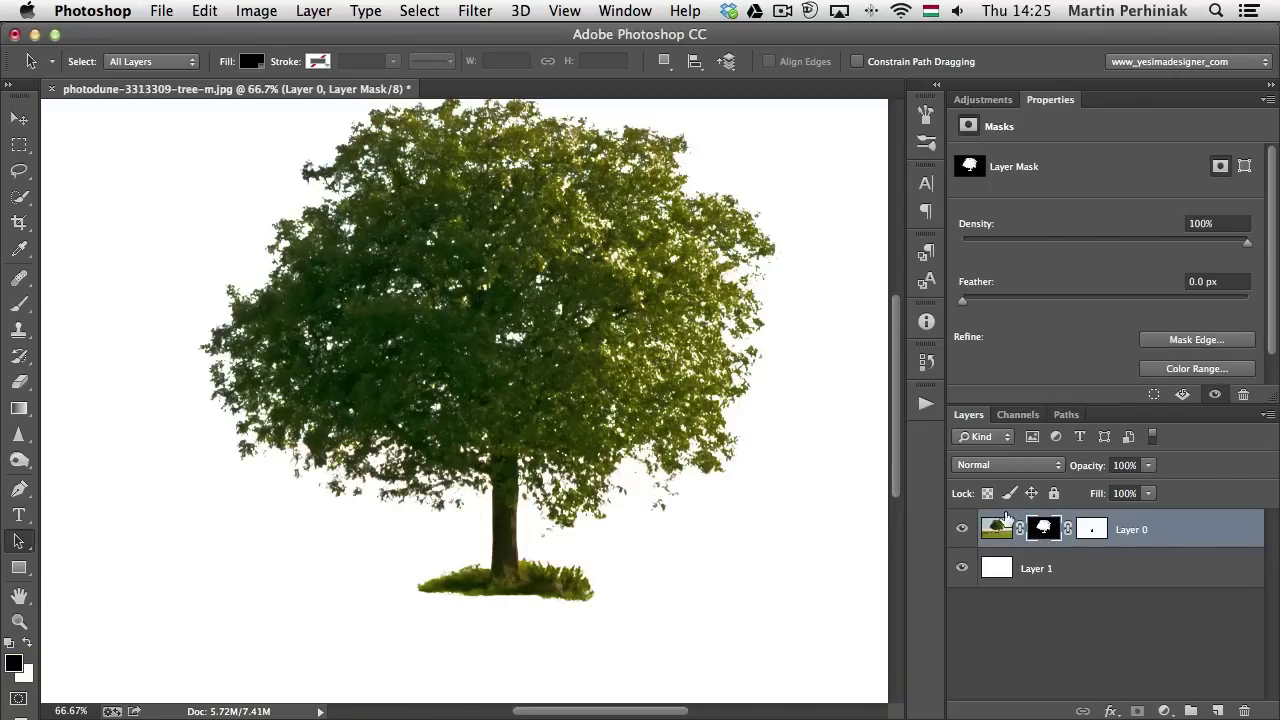
pyautogui.press('b')
pyautogui.moveTo(606, 309)
pyautogui.mouseDown()
pyautogui.moveTo(640, 311)
pyautogui.moveTo(641, 330)
pyautogui.moveTo(640, 310)
pyautogui.mouseUp()
pyautogui.press('x')
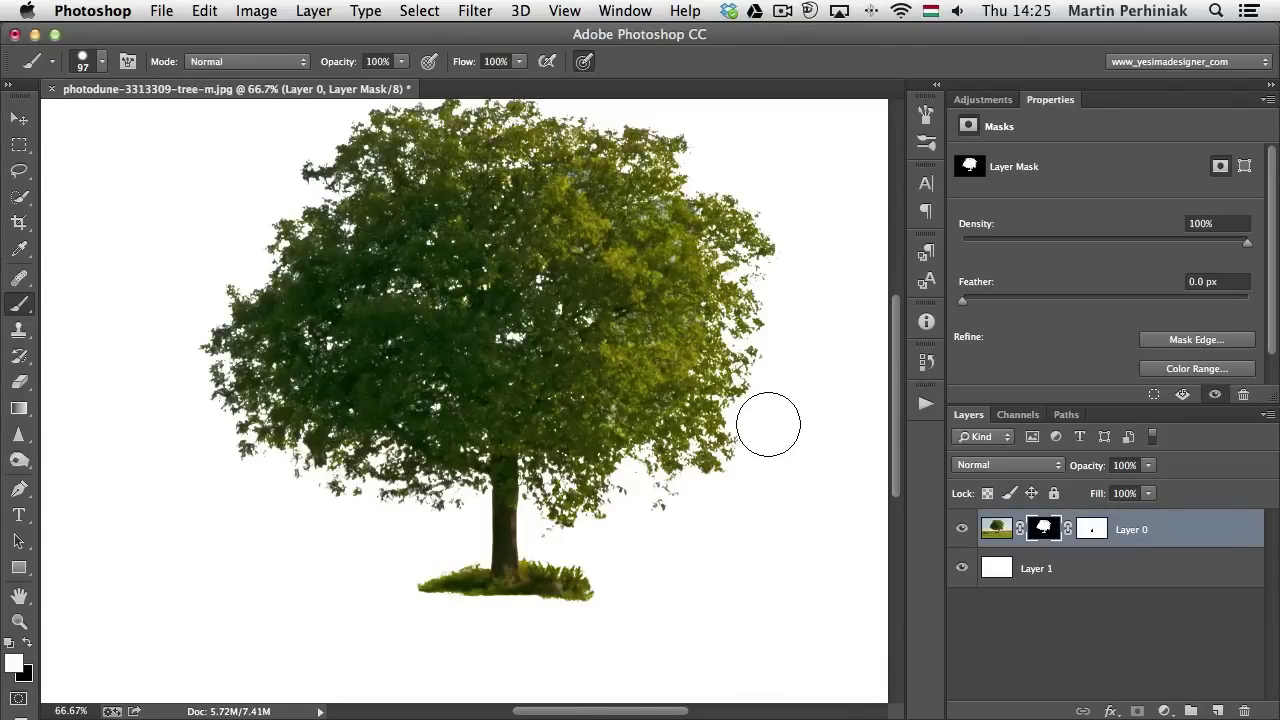
pyautogui.press('super+minus')
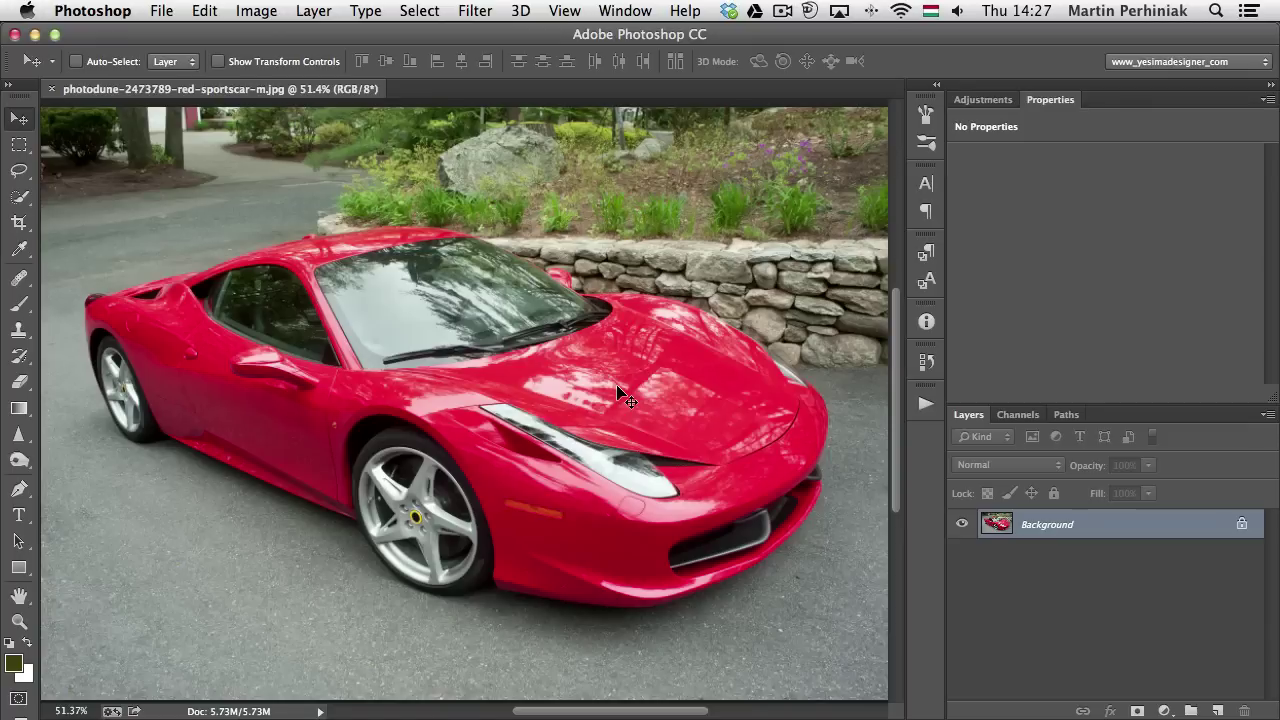
# Select the red sports car with the Quick Selection tool at brush size 87, subtracting the pavement by the front bumper and adding the front wheel
pyautogui.press('w')
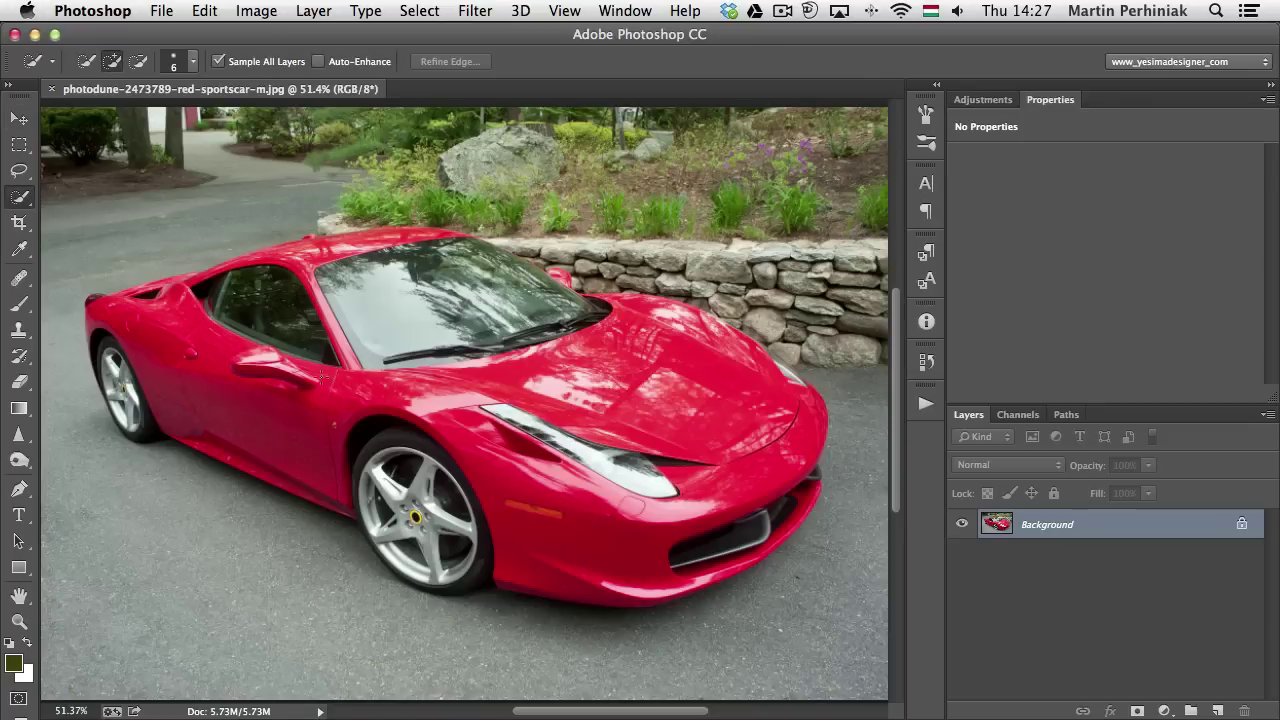
pyautogui.moveTo(323, 374); pyautogui.dragTo(420, 374)
pyautogui.moveTo(315, 385)
pyautogui.mouseDown()
pyautogui.moveTo(302, 316)
pyautogui.moveTo(440, 365)
pyautogui.moveTo(570, 480)
pyautogui.moveTo(460, 490)
pyautogui.moveTo(430, 537)
pyautogui.moveTo(834, 466)
pyautogui.moveTo(759, 410)
pyautogui.moveTo(572, 327)
pyautogui.moveTo(470, 258)
pyautogui.moveTo(380, 245)
pyautogui.moveTo(275, 265)
pyautogui.moveTo(134, 349)
pyautogui.moveTo(95, 415)
pyautogui.mouseUp()
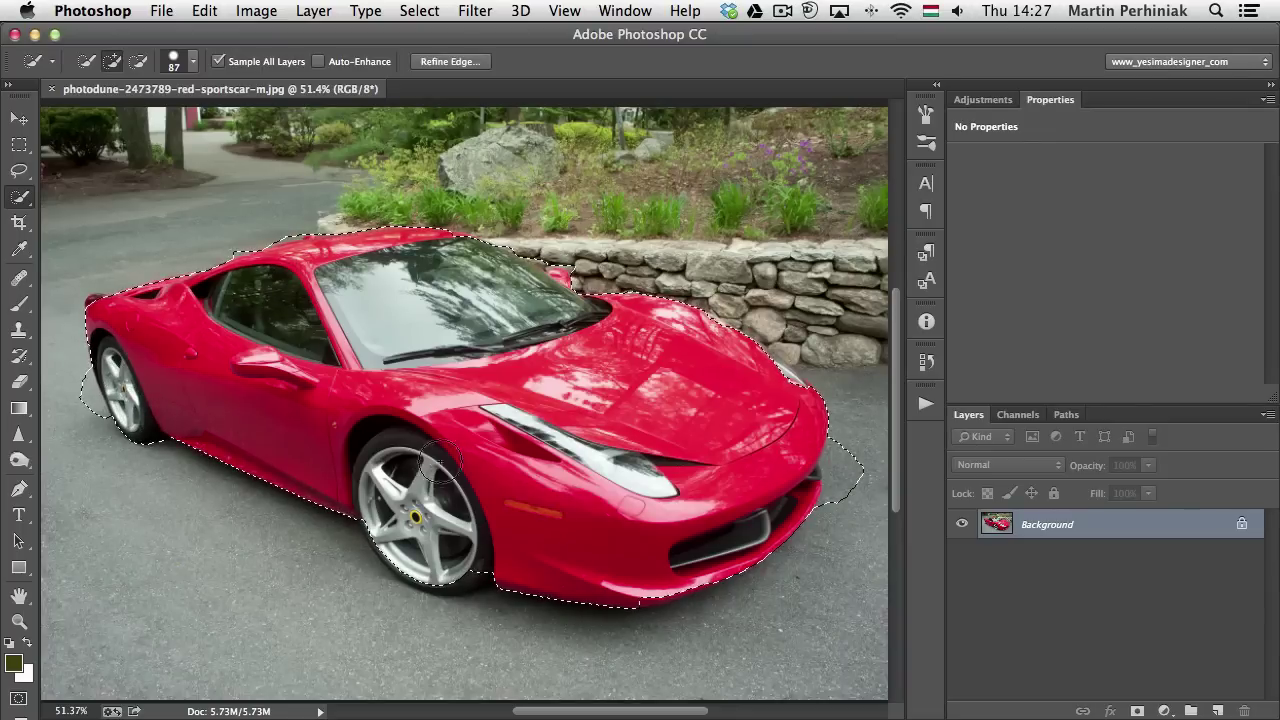
pyautogui.moveTo(851, 471)
pyautogui.mouseDown()
pyautogui.moveTo(837, 486)
pyautogui.moveTo(850, 446)
pyautogui.mouseUp()
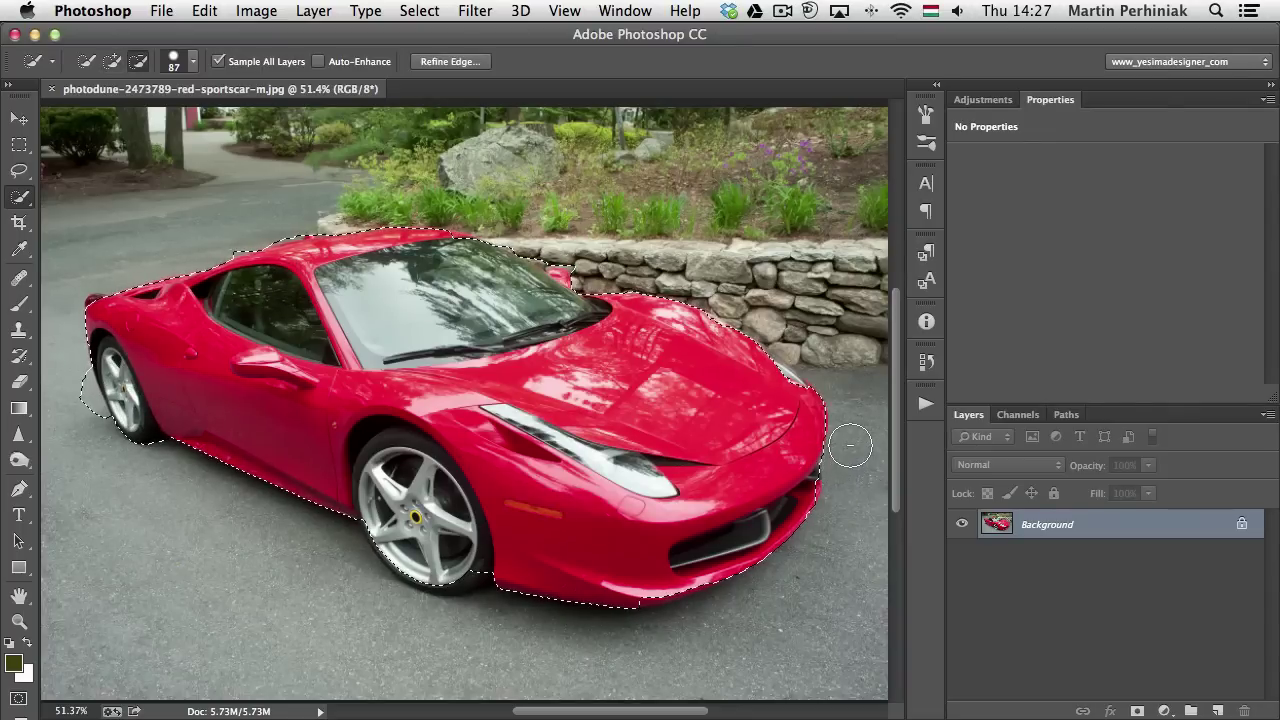
pyautogui.press('alt')
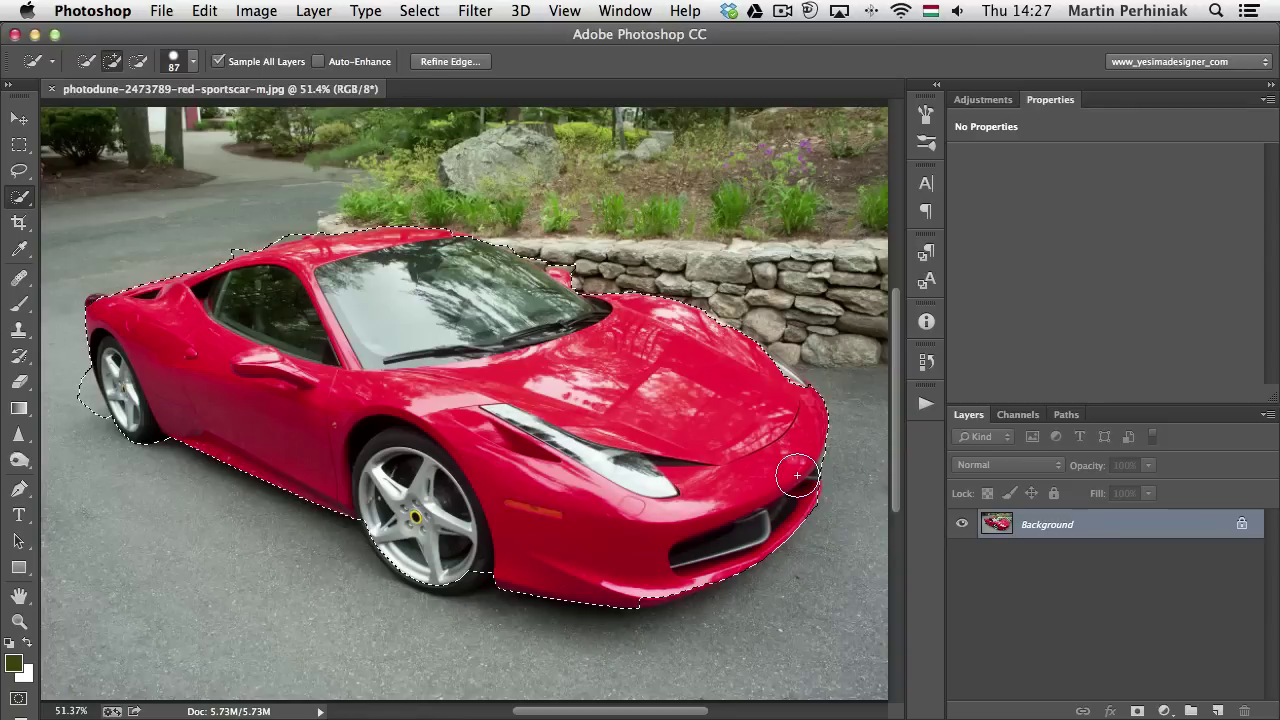
pyautogui.moveTo(509, 537)
pyautogui.mouseDown()
pyautogui.moveTo(461, 569)
pyautogui.moveTo(387, 531)
pyautogui.mouseUp()
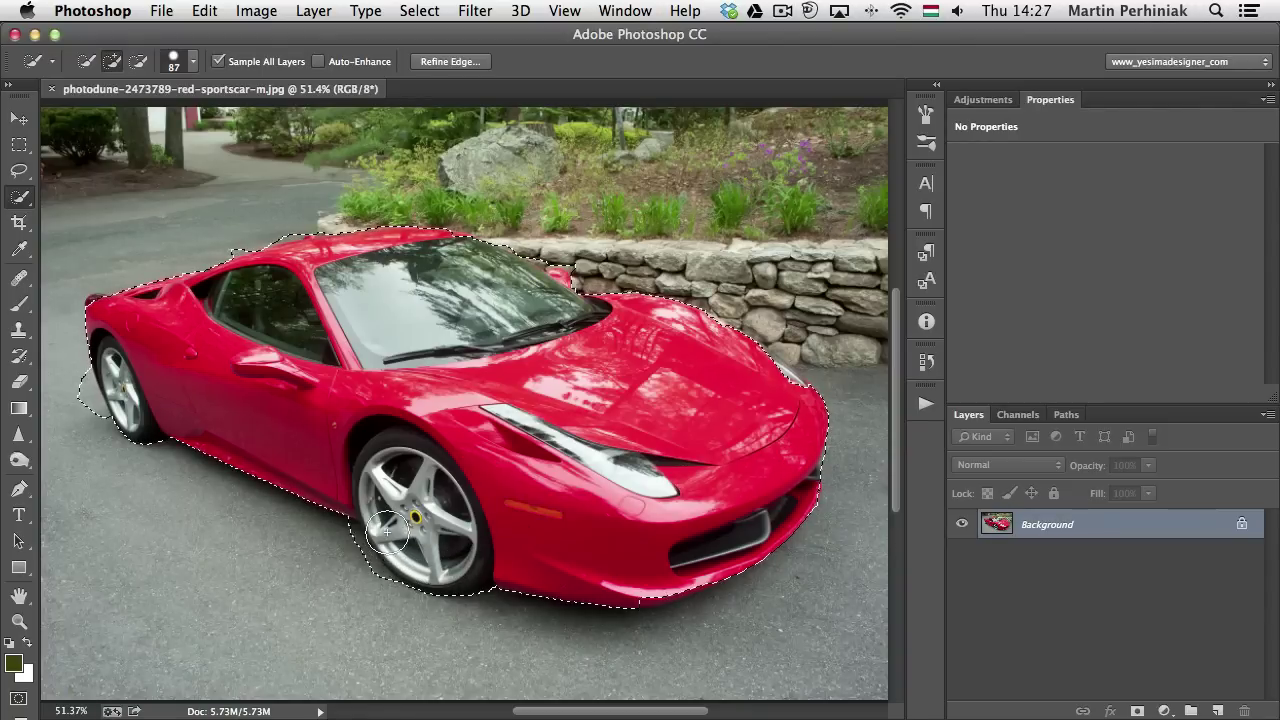
# Turn the car selection into a layer mask and add a white-filled layer beneath the car layer
pyautogui.click(1137, 710)
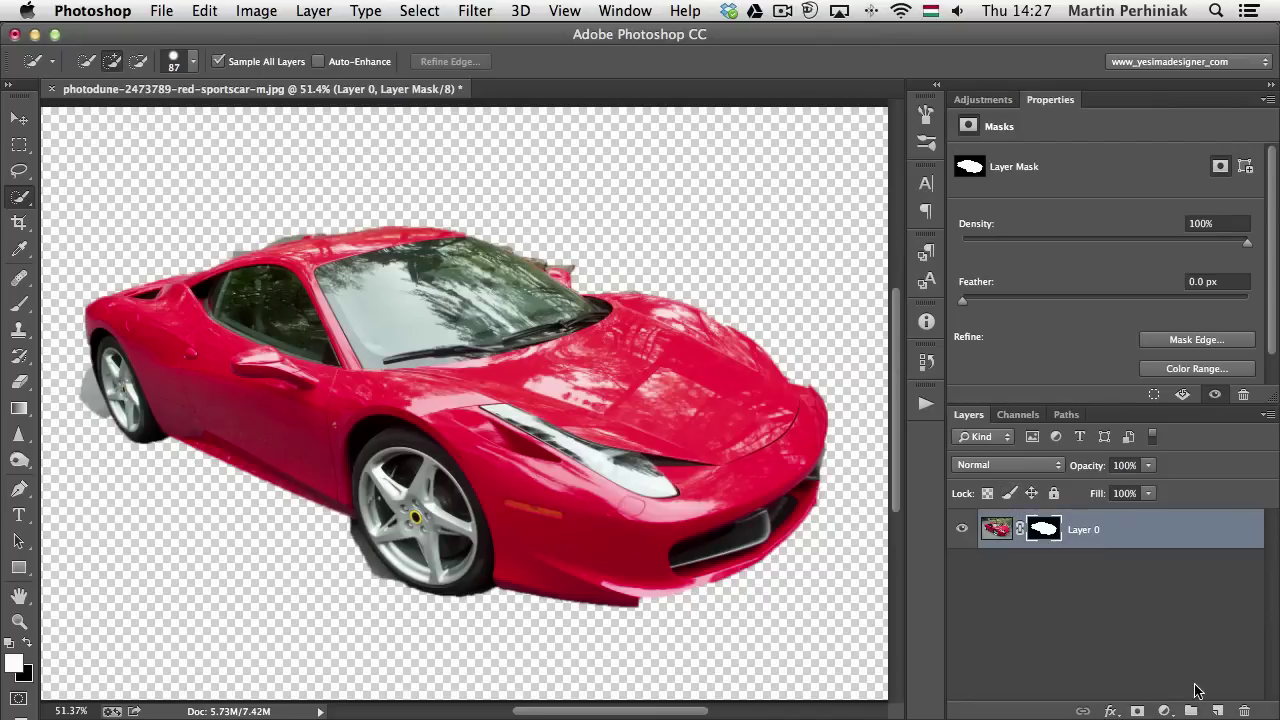
pyautogui.keyDown('super'); pyautogui.click(1217, 710); pyautogui.keyUp('super')
pyautogui.press('super+BackSpace')
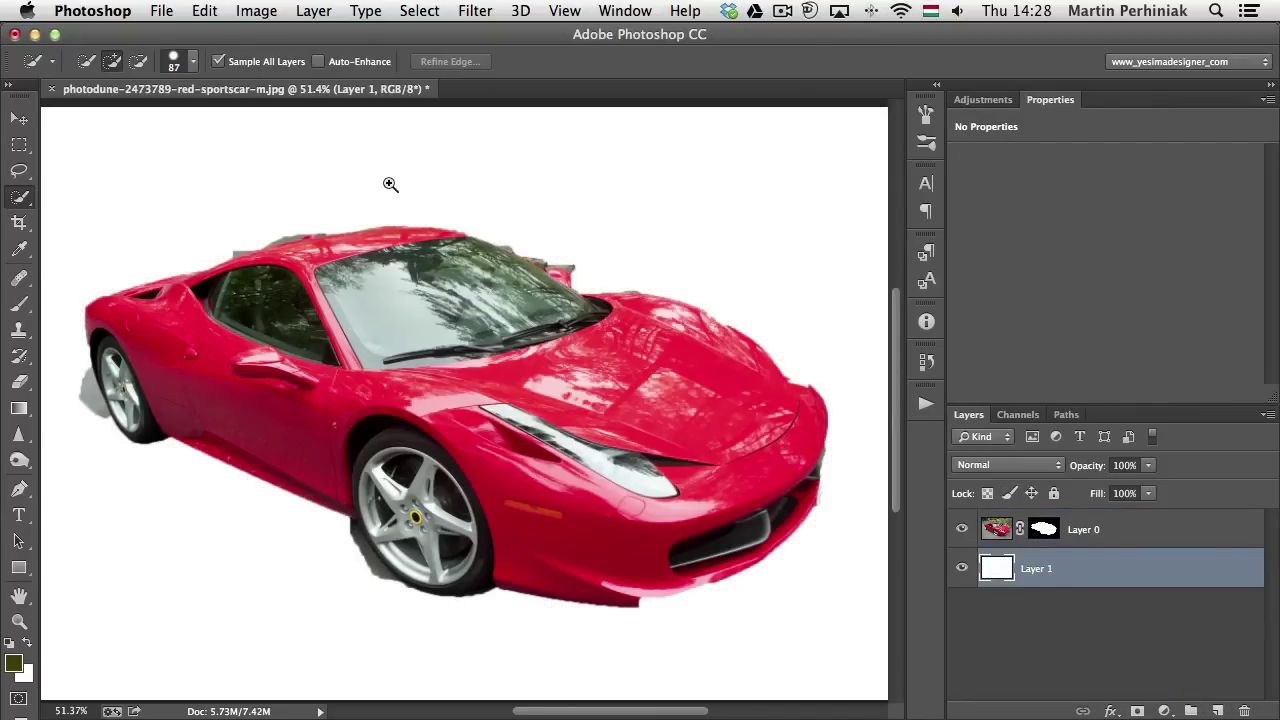
# Inspect the rough mask edges around the car's roof and delete Layer 0's layer mask
pyautogui.moveTo(383, 214); pyautogui.dragTo(566, 274)
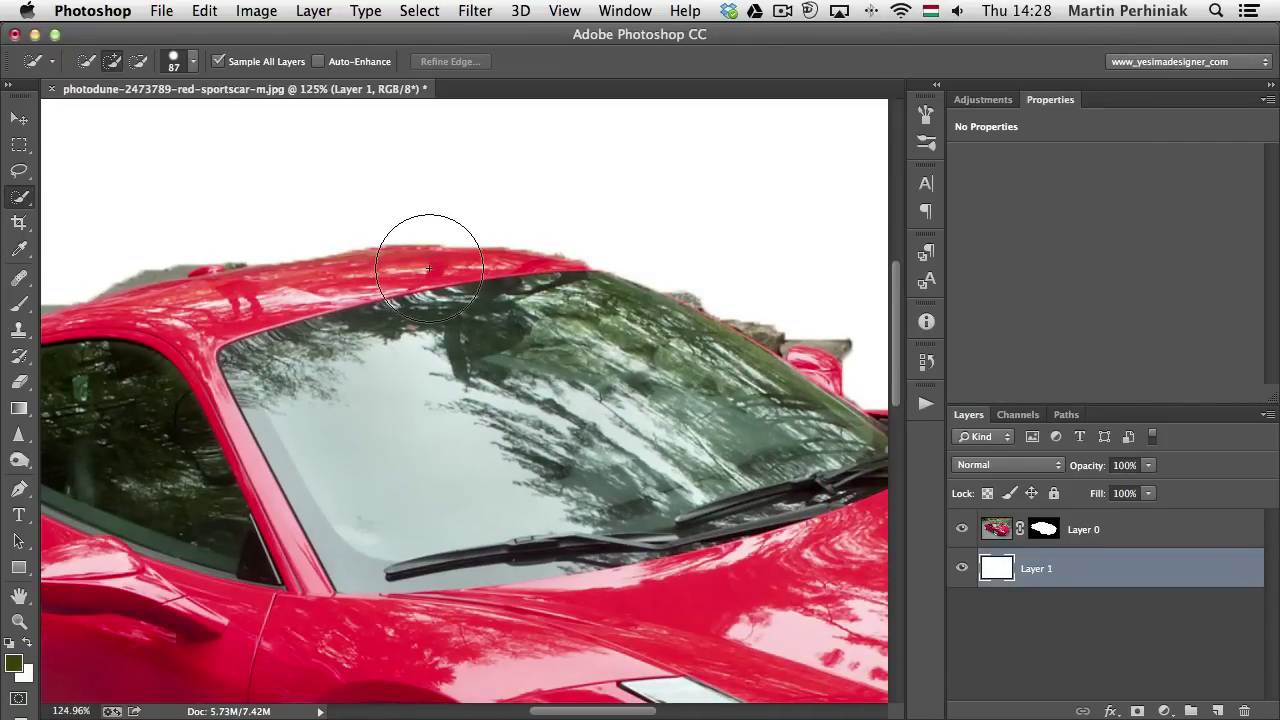
pyautogui.press('super+0')
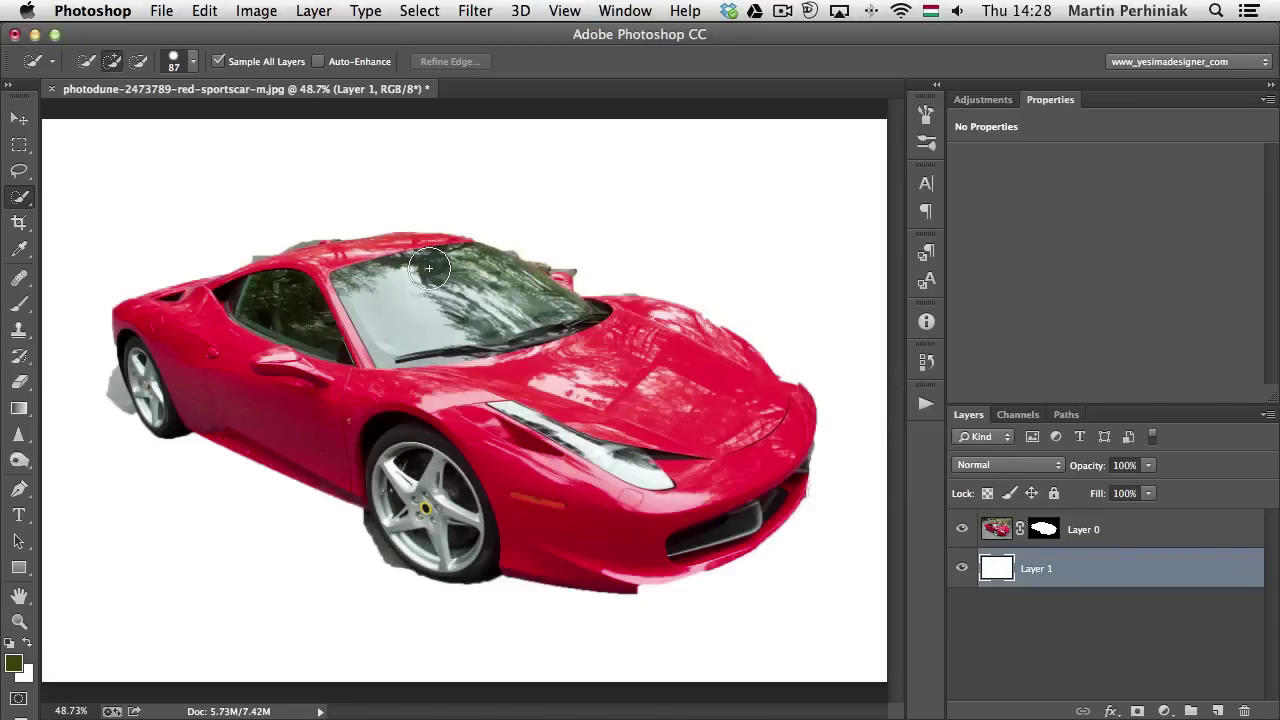
pyautogui.rightClick(1056, 530)
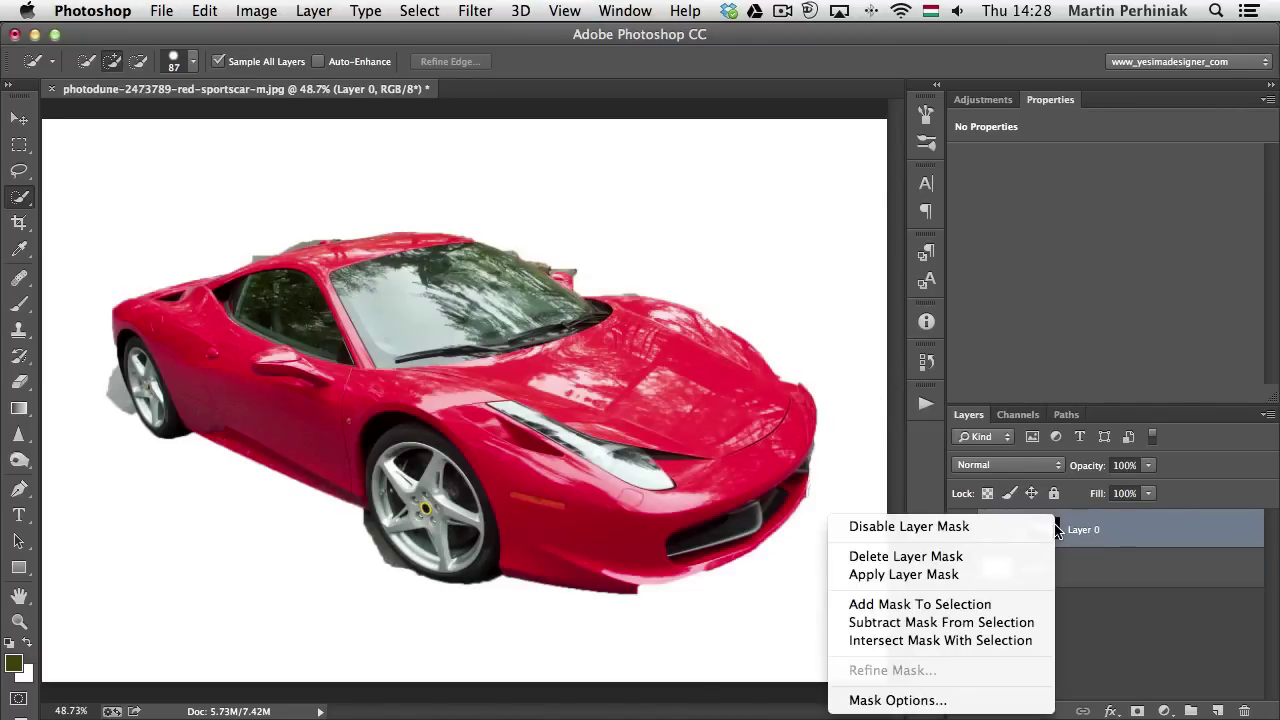
pyautogui.click(1110, 645)
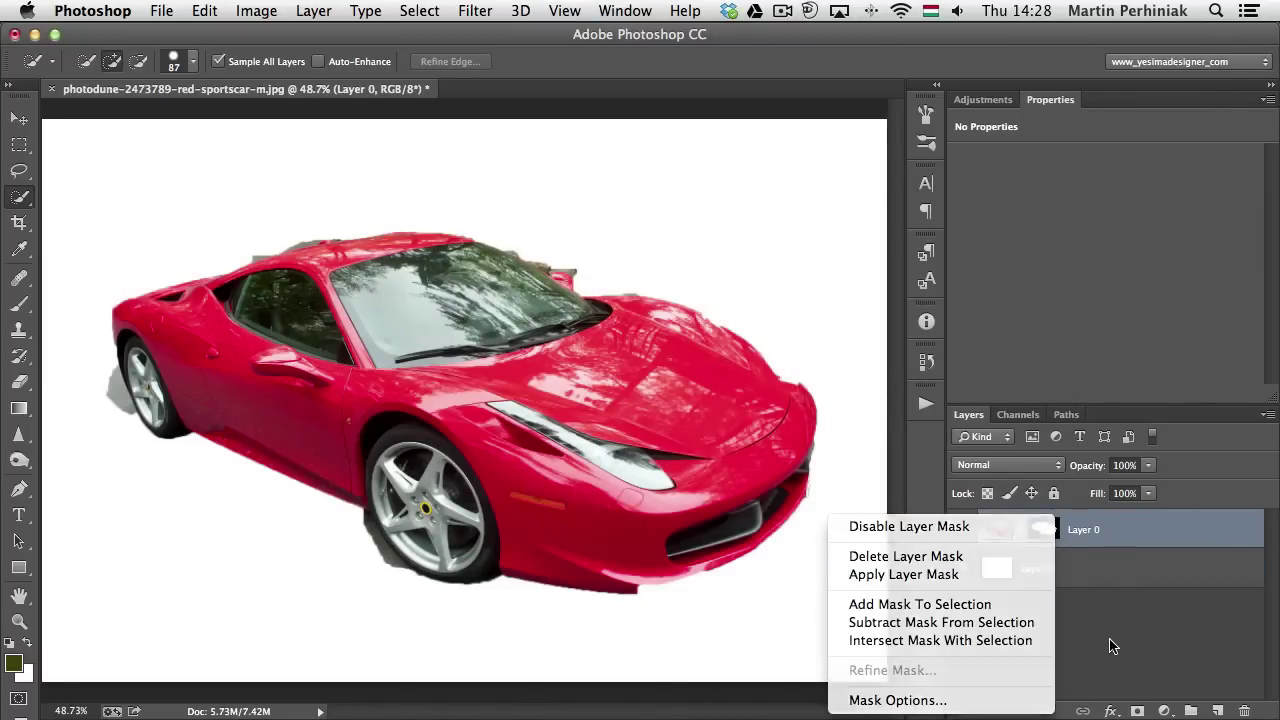
pyautogui.rightClick(1042, 530)
pyautogui.click(1043, 540)
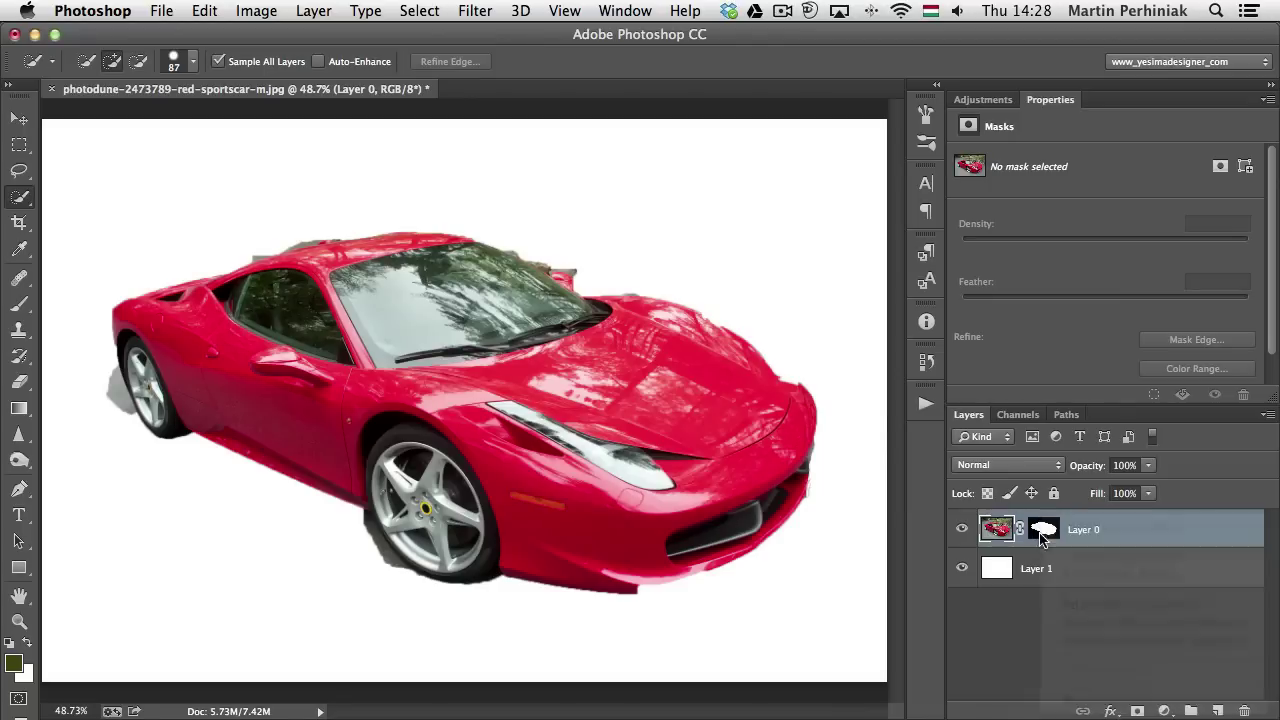
pyautogui.rightClick(1042, 538)
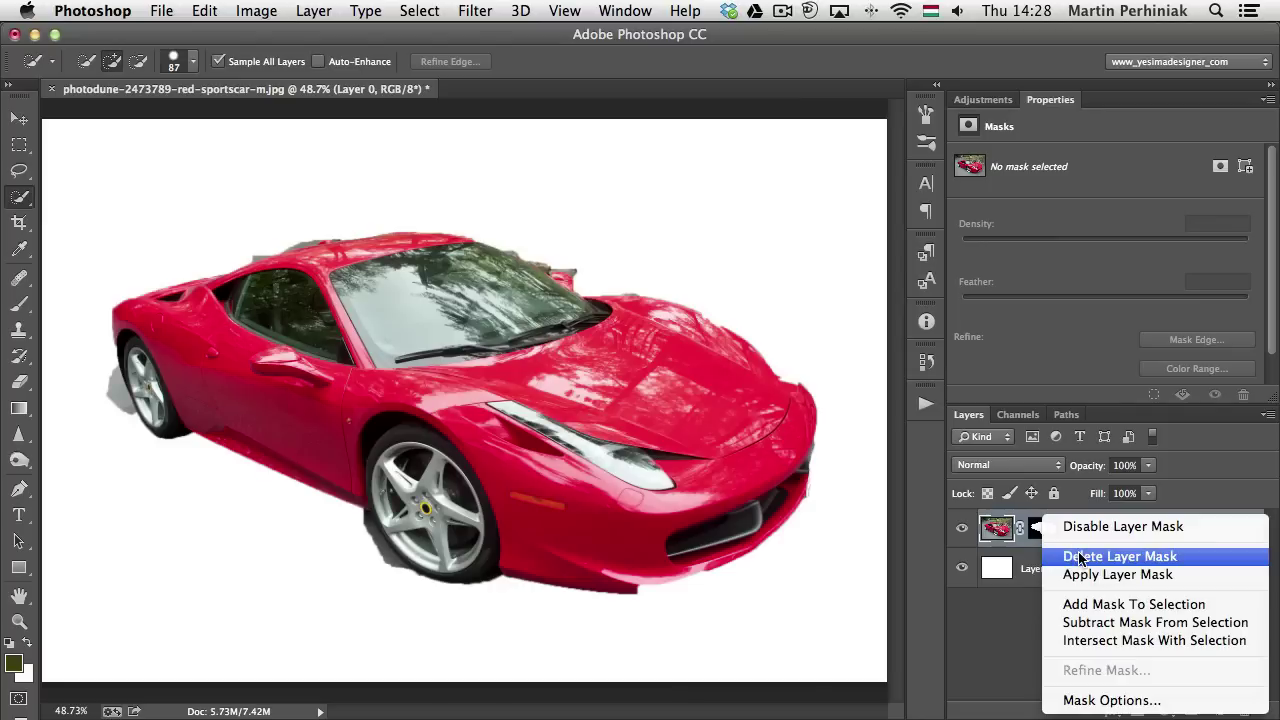
pyautogui.click(1080, 557)
# Start a Pen tool path at the car's rear bumper and trace over the tail light and rear deck to the roof's base
pyautogui.press('p')
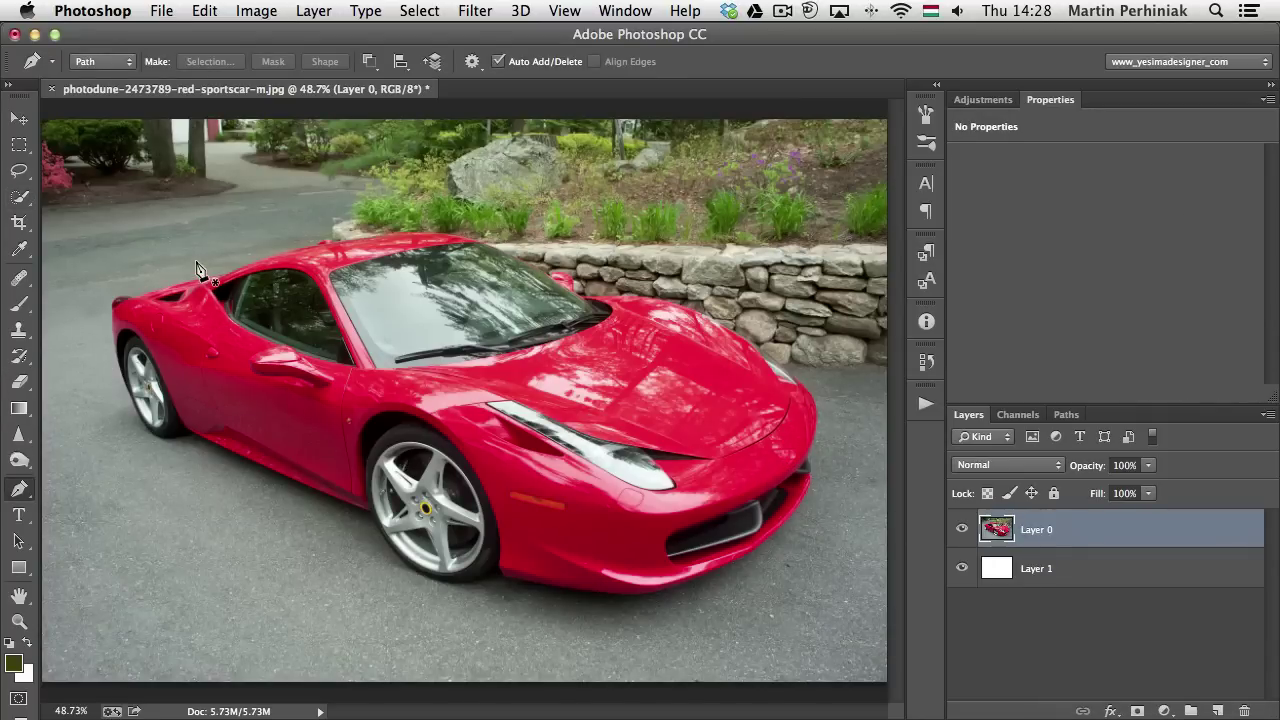
pyautogui.scroll(5, 197, 268)
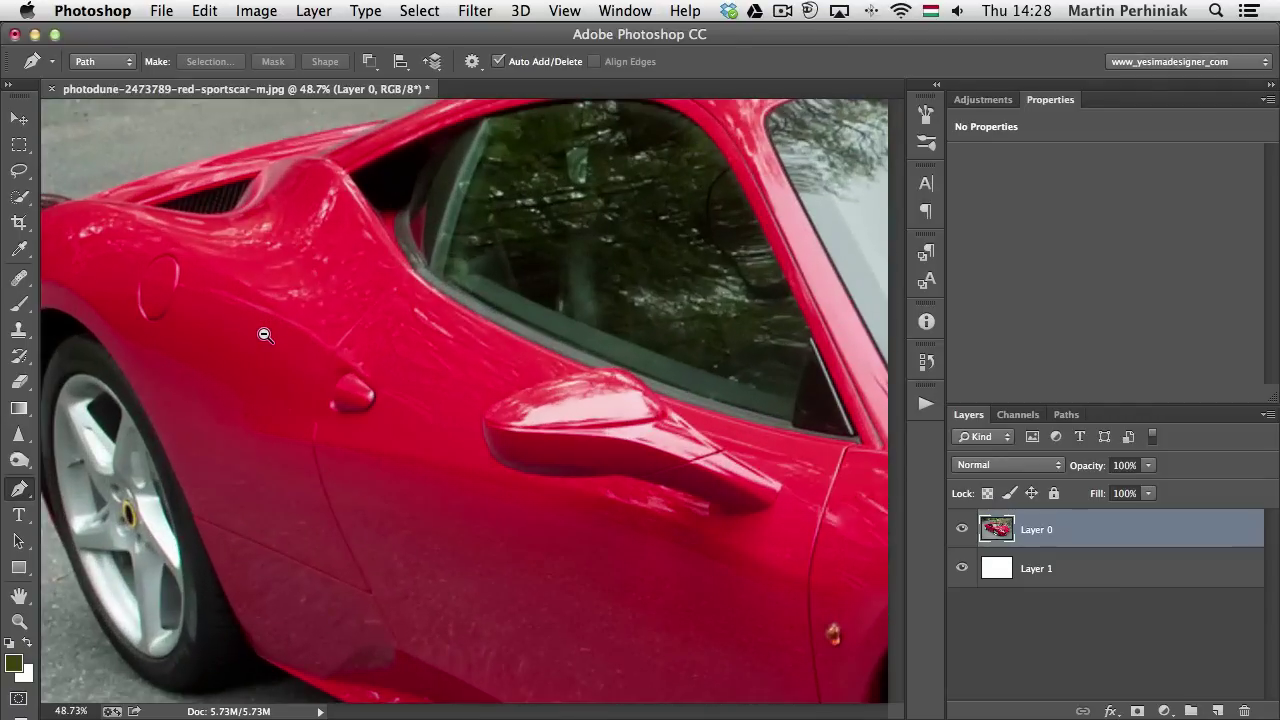
pyautogui.moveTo(196, 288); pyautogui.dragTo(464, 433)
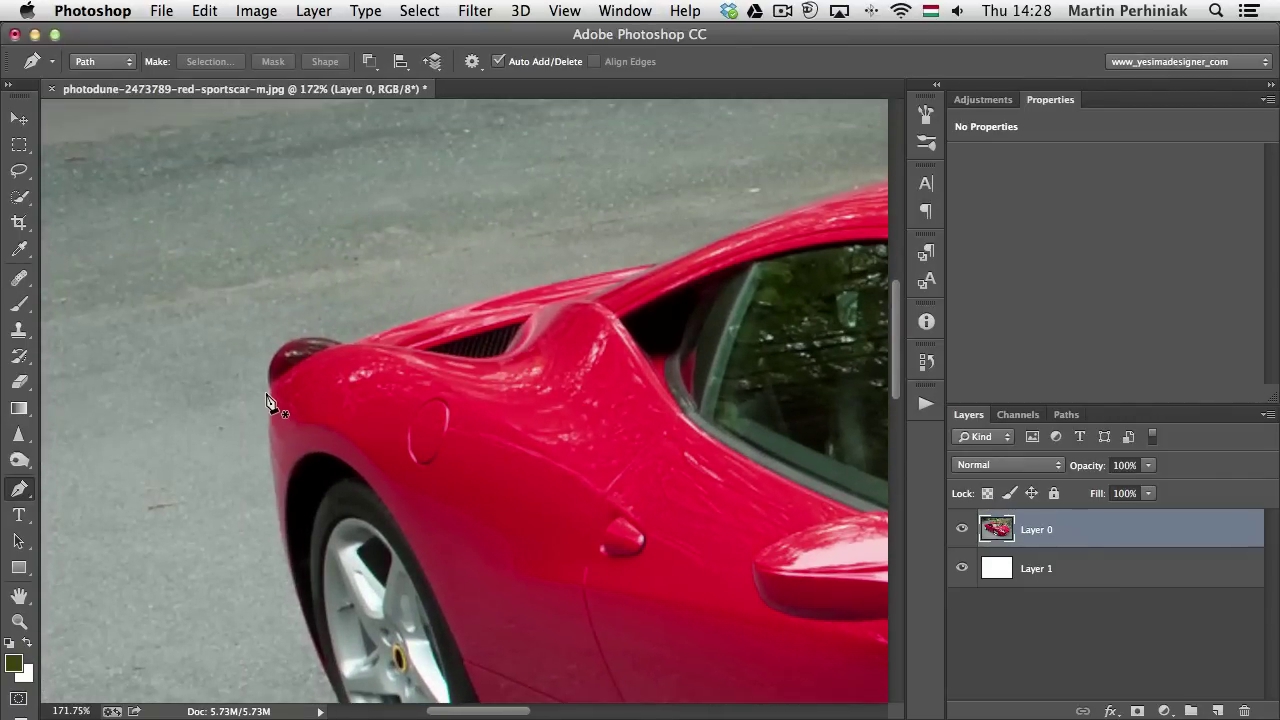
pyautogui.click(471, 61)
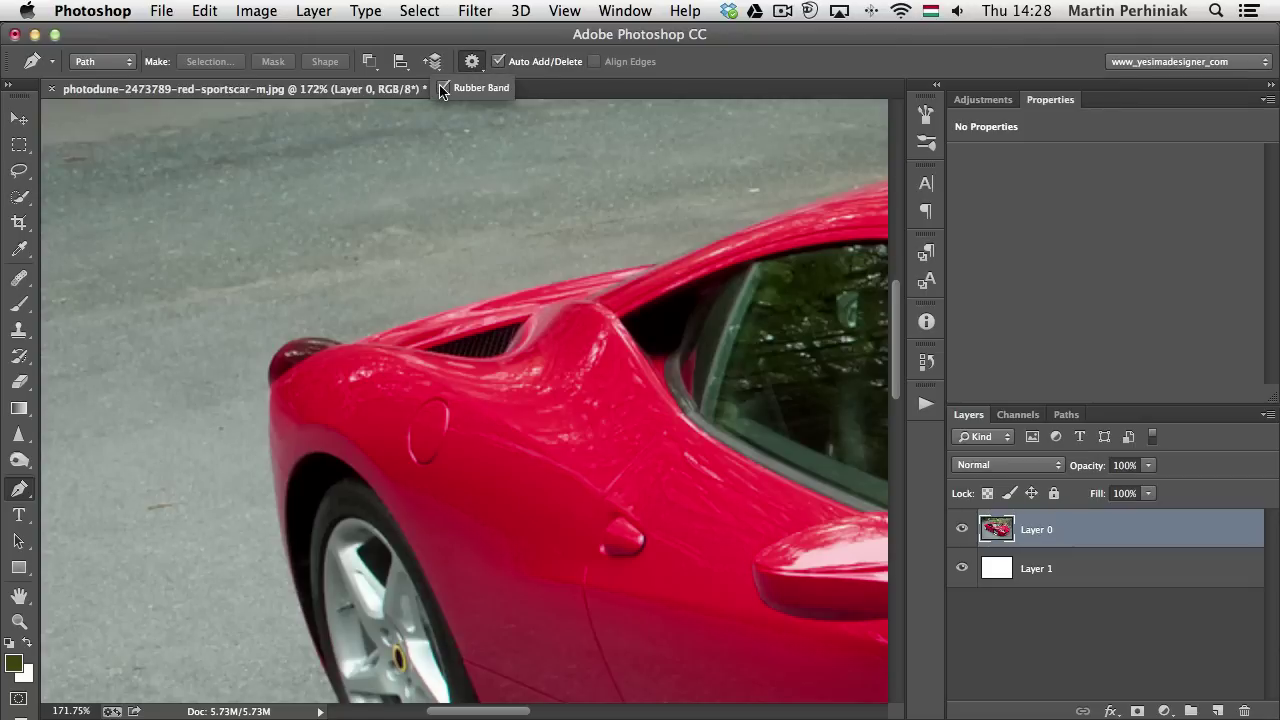
pyautogui.click(468, 60)
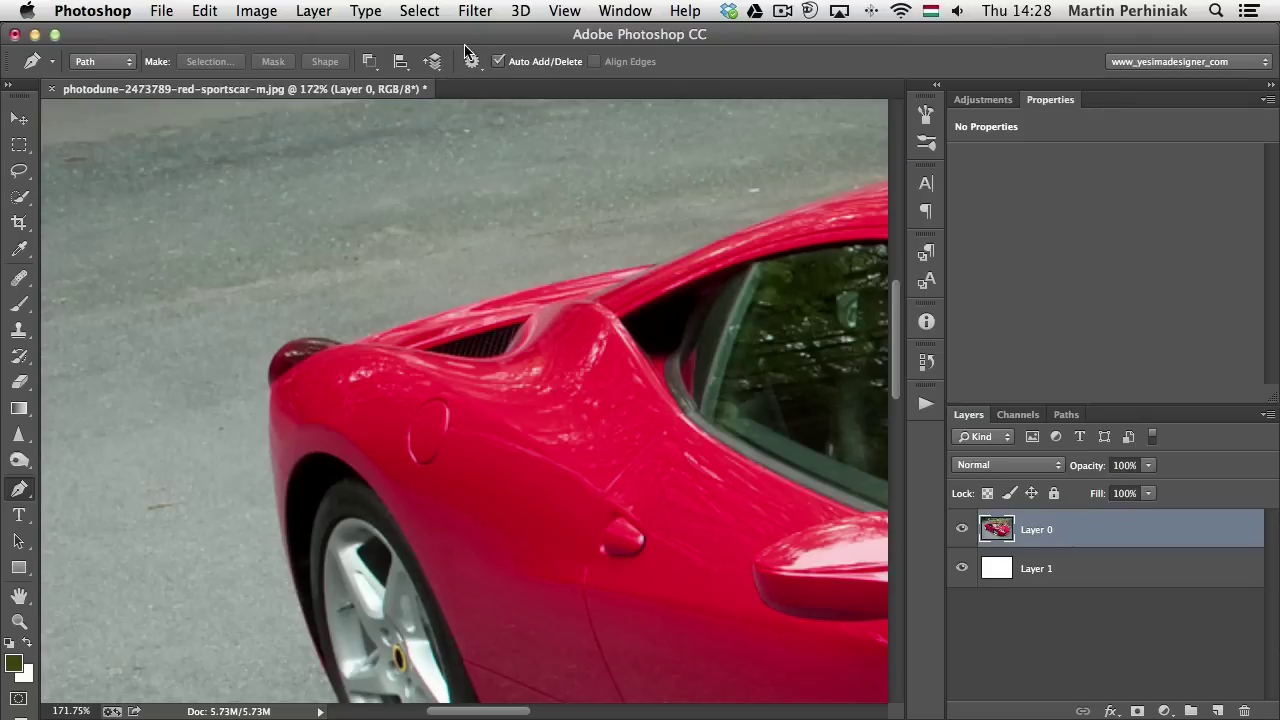
pyautogui.click(270, 392)
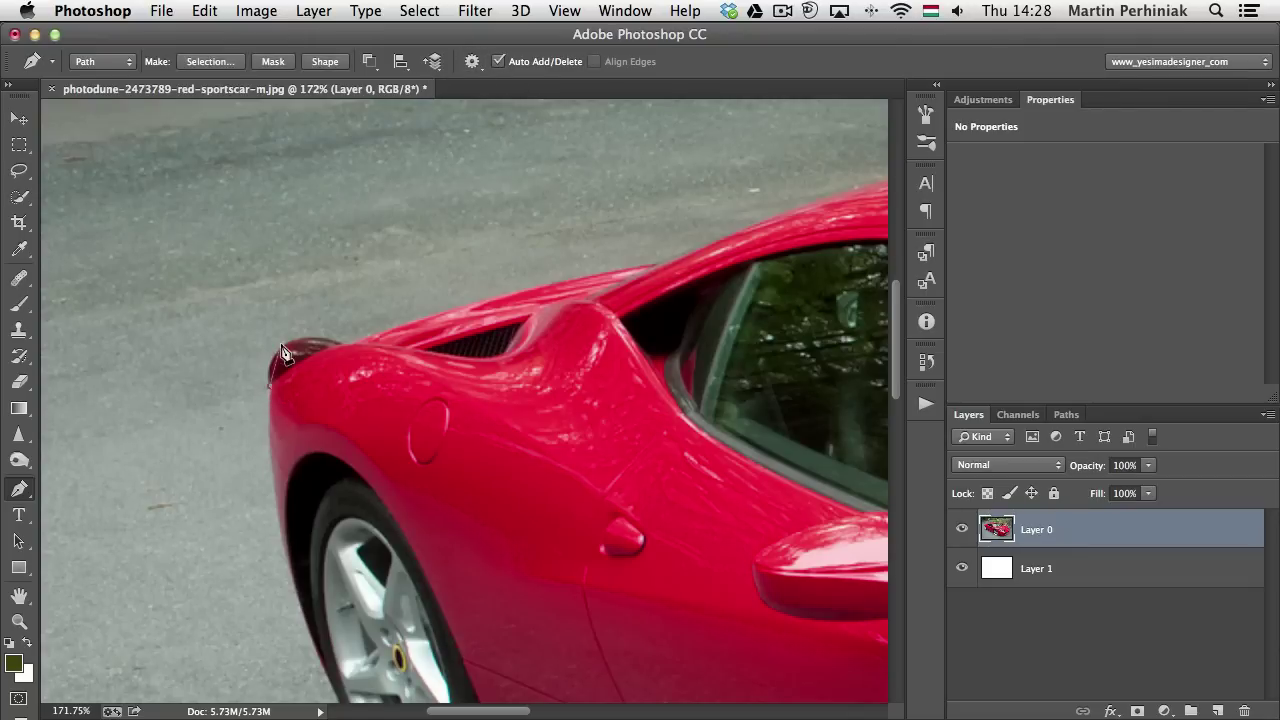
pyautogui.moveTo(325, 338); pyautogui.dragTo(326, 328)
pyautogui.moveTo(659, 270); pyautogui.dragTo(775, 255)
# Continue the path along the roofline and around the small fin on the roof to the windshield's far upper corner
pyautogui.moveTo(694, 251); pyautogui.dragTo(271, 352)
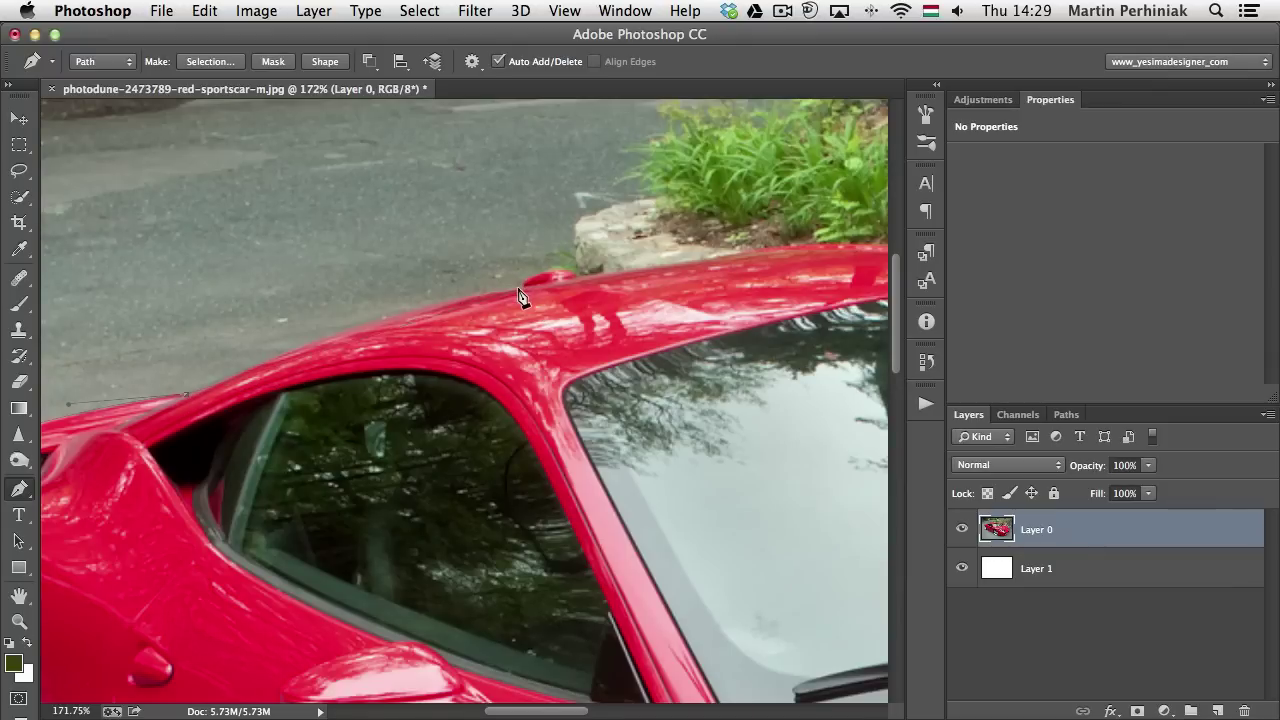
pyautogui.moveTo(520, 291); pyautogui.dragTo(702, 260)
pyautogui.keyDown('alt'); pyautogui.click(555, 279); pyautogui.keyUp('alt')
pyautogui.press('space')
pyautogui.moveTo(743, 289); pyautogui.dragTo(251, 294)
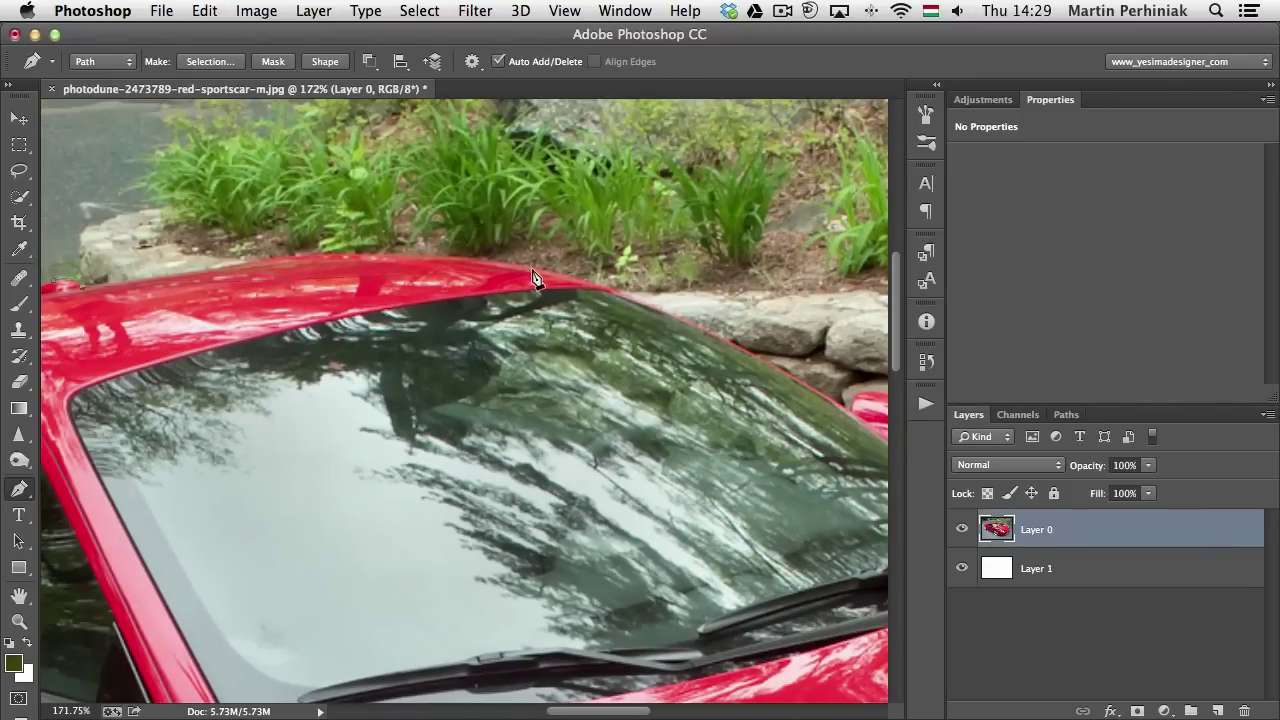
pyautogui.moveTo(535, 275); pyautogui.dragTo(660, 312)
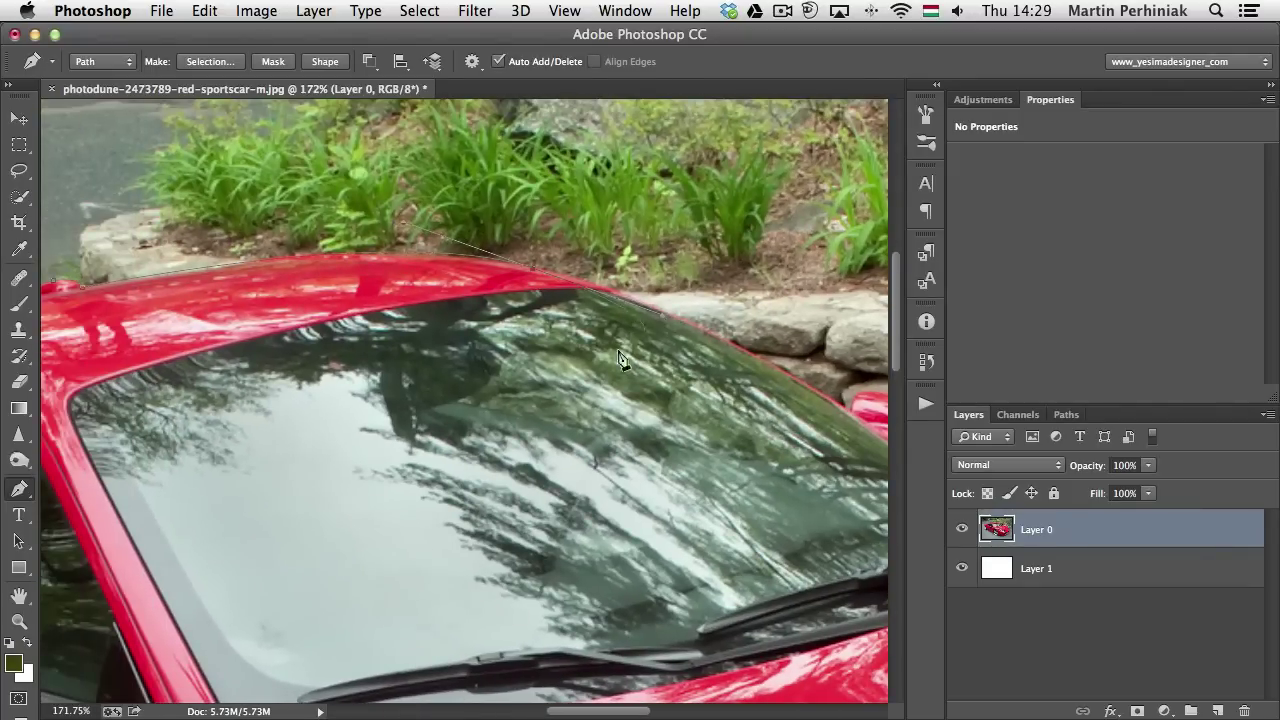
# Adjust the direction handles of the anchor at the roof's front edge so the path follows the roof curve
pyautogui.press('space')
pyautogui.moveTo(241, 391); pyautogui.dragTo(603, 403)
pyautogui.hscroll(-10, 374, 409)
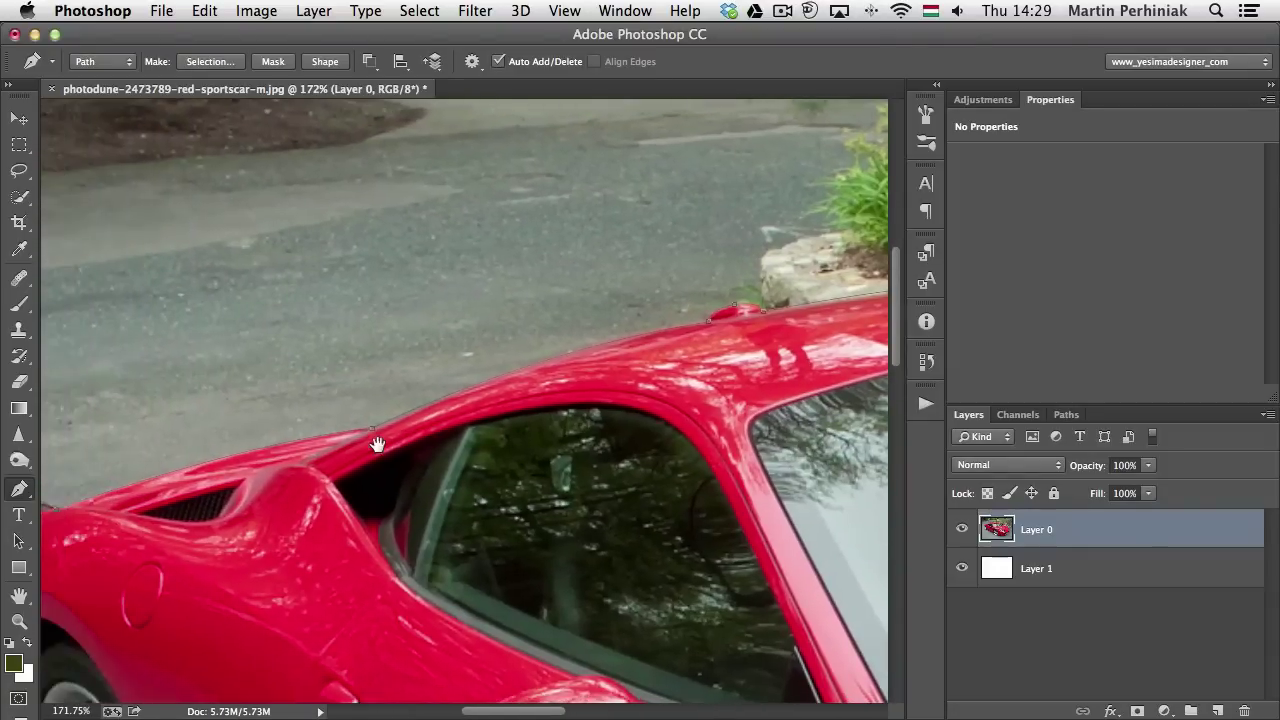
pyautogui.click(373, 434)
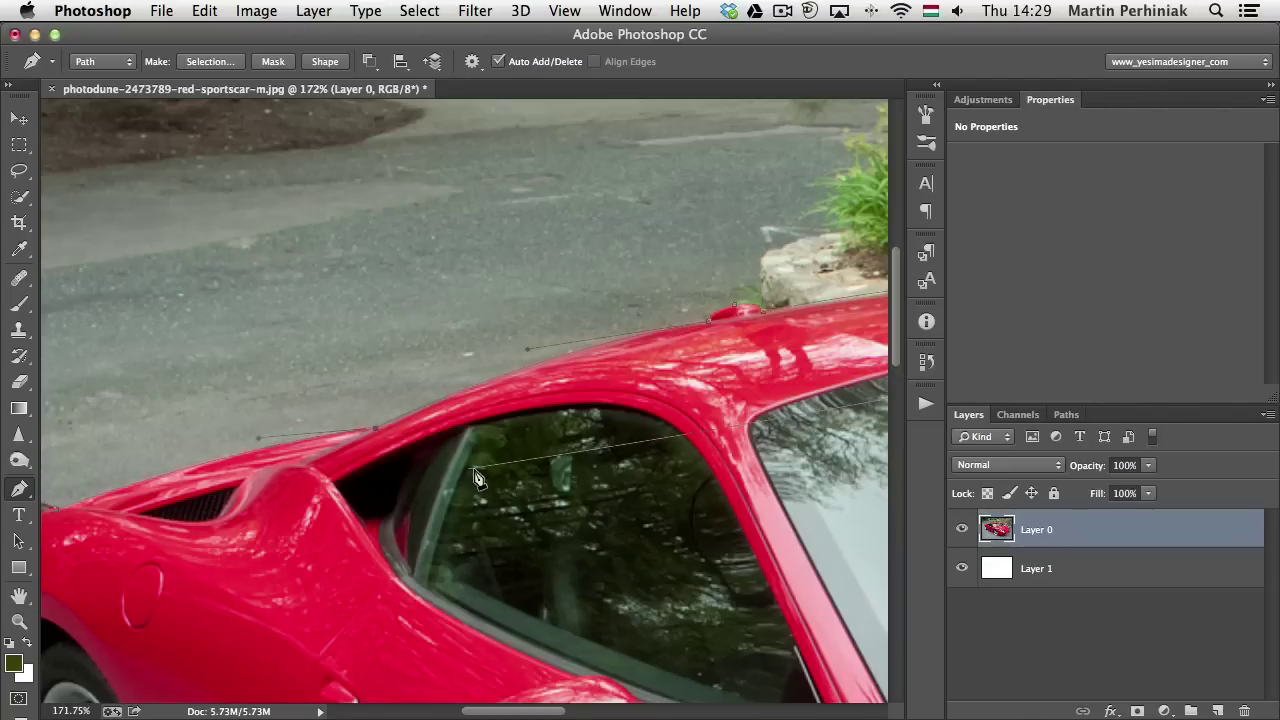
pyautogui.hscroll(6, 578, 390)
pyautogui.scroll(-1, 578, 390)
pyautogui.moveTo(578, 390); pyautogui.dragTo(225, 440)
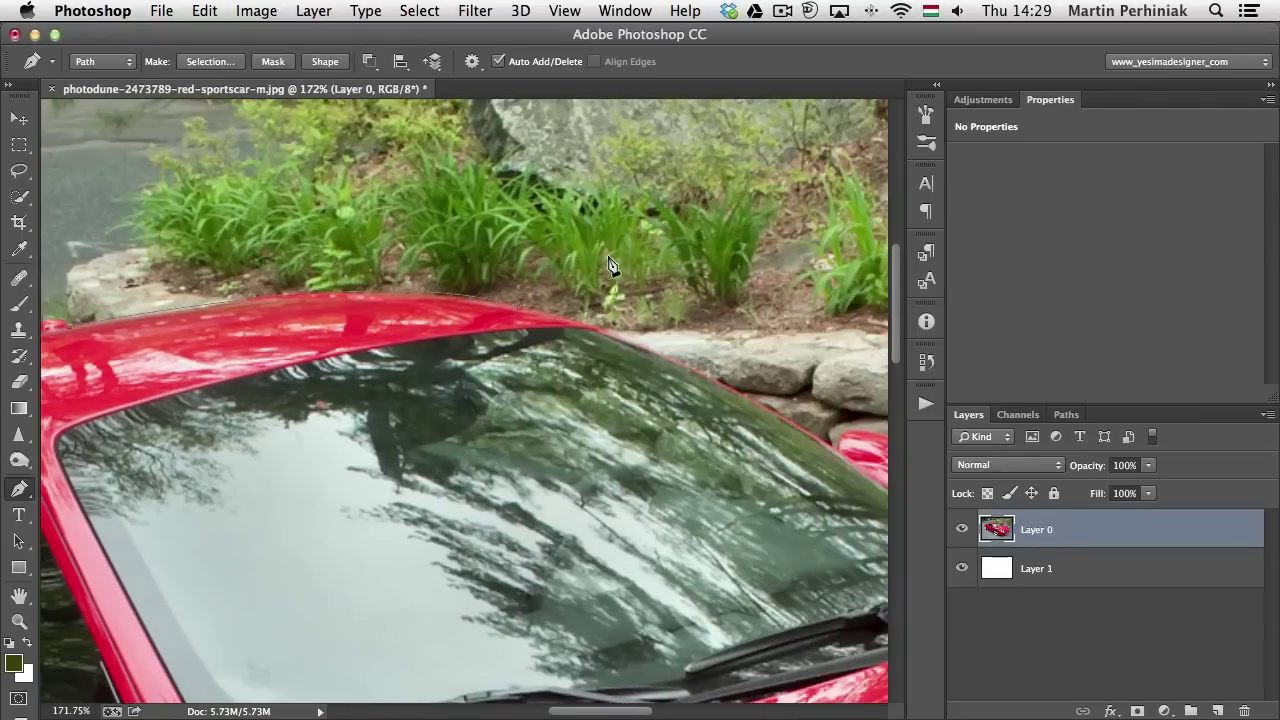
pyautogui.moveTo(708, 420); pyautogui.dragTo(343, 425)
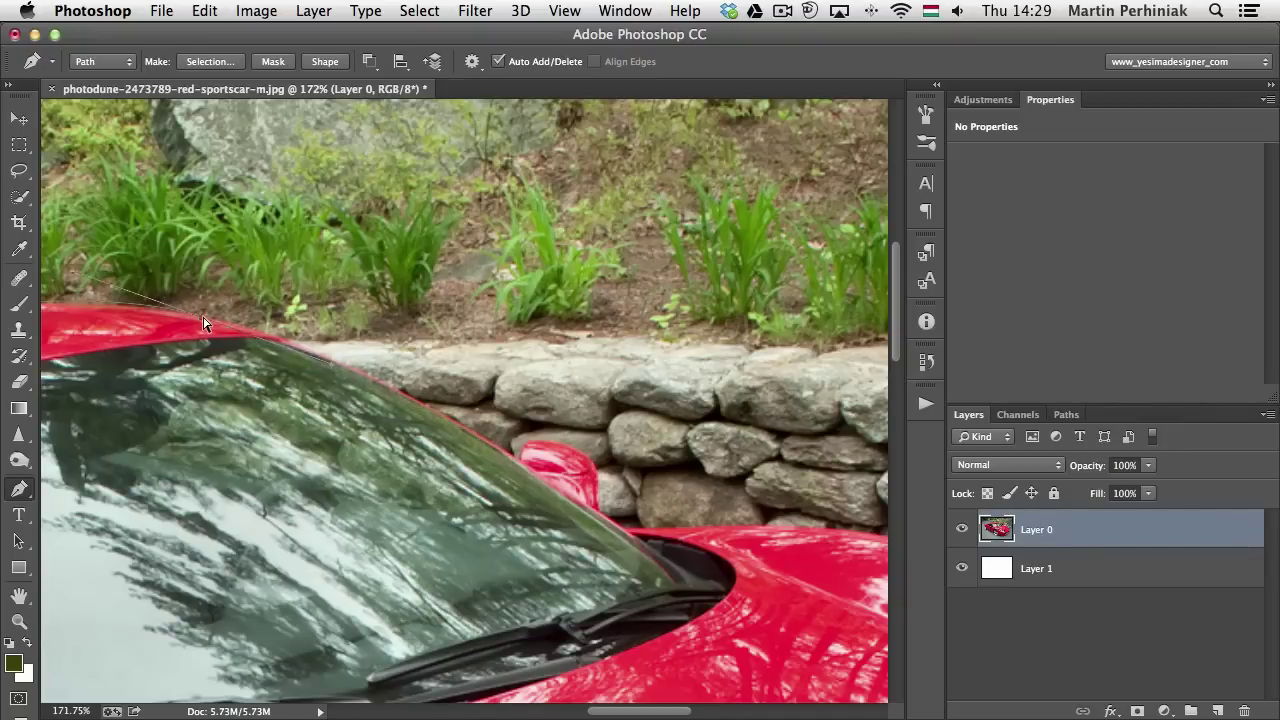
pyautogui.click(331, 357)
pyautogui.moveTo(282, 372); pyautogui.dragTo(410, 394)
pyautogui.moveTo(281, 356); pyautogui.dragTo(423, 380)
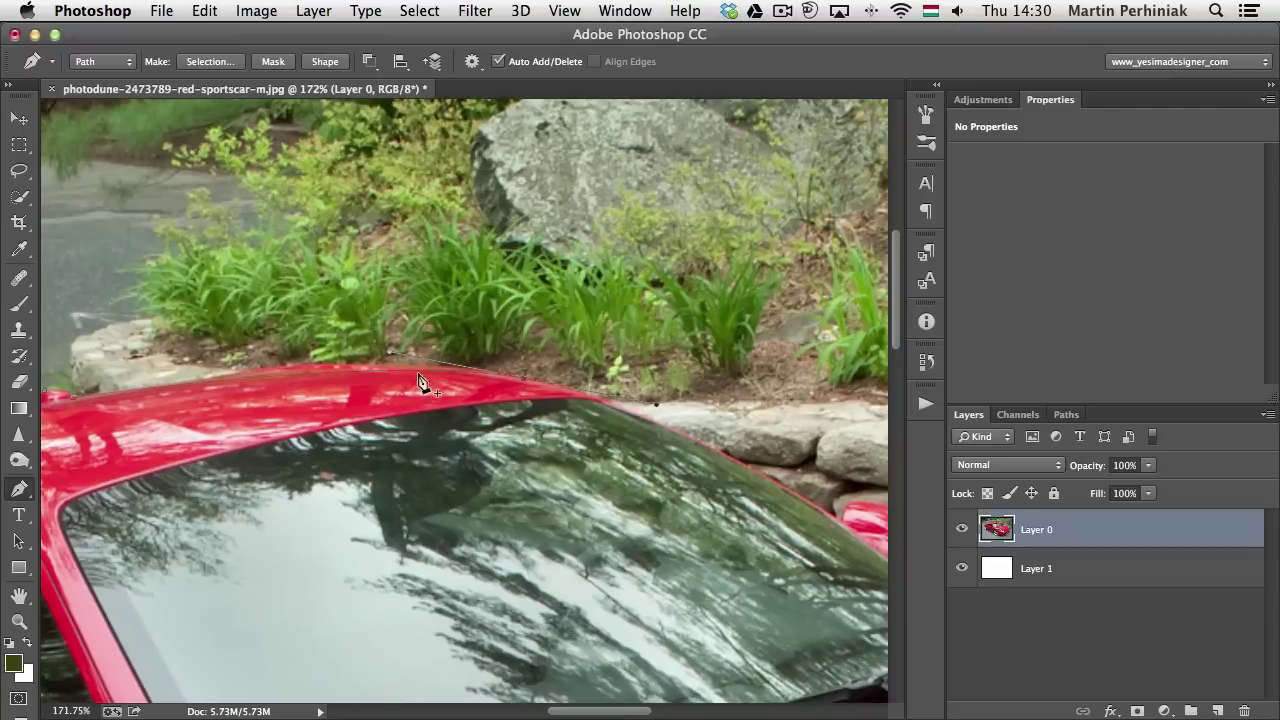
pyautogui.click(357, 333)
# Continue the path down the windshield edge, around the far side mirror and along the hood's outer edge
pyautogui.moveTo(668, 440); pyautogui.dragTo(345, 380)
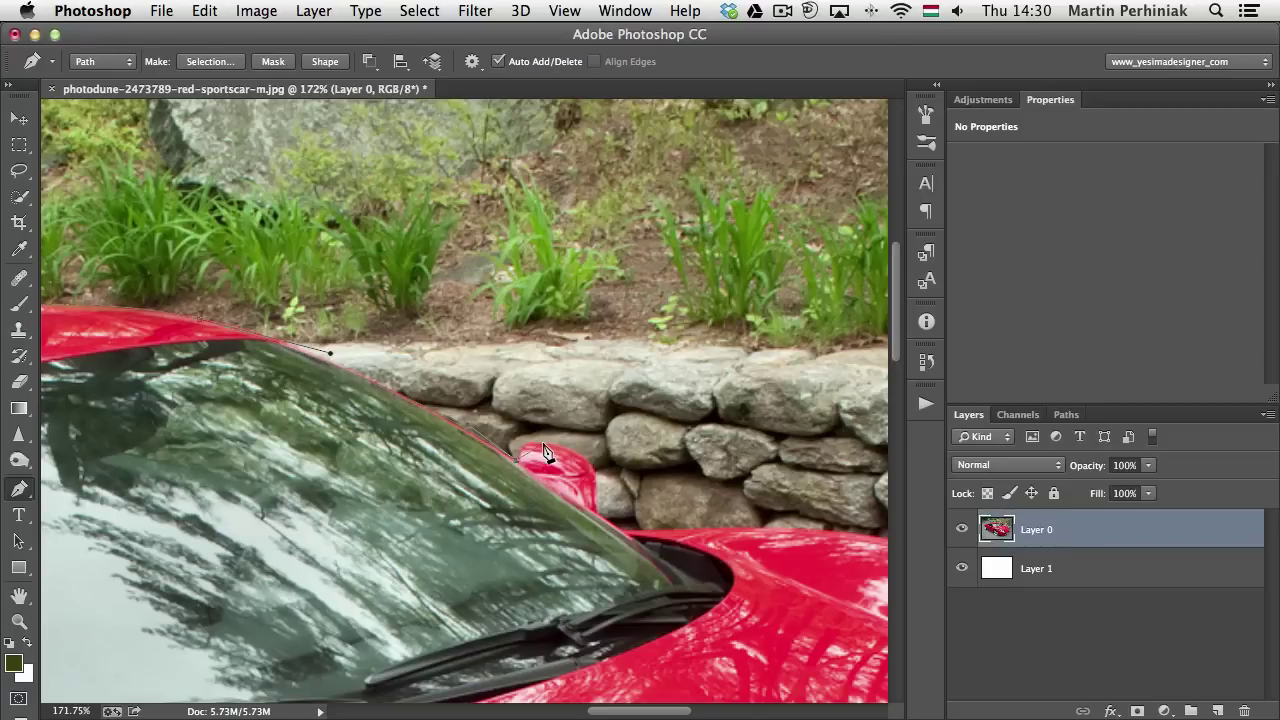
pyautogui.moveTo(538, 448); pyautogui.dragTo(597, 518)
pyautogui.moveTo(670, 543); pyautogui.dragTo(236, 440)
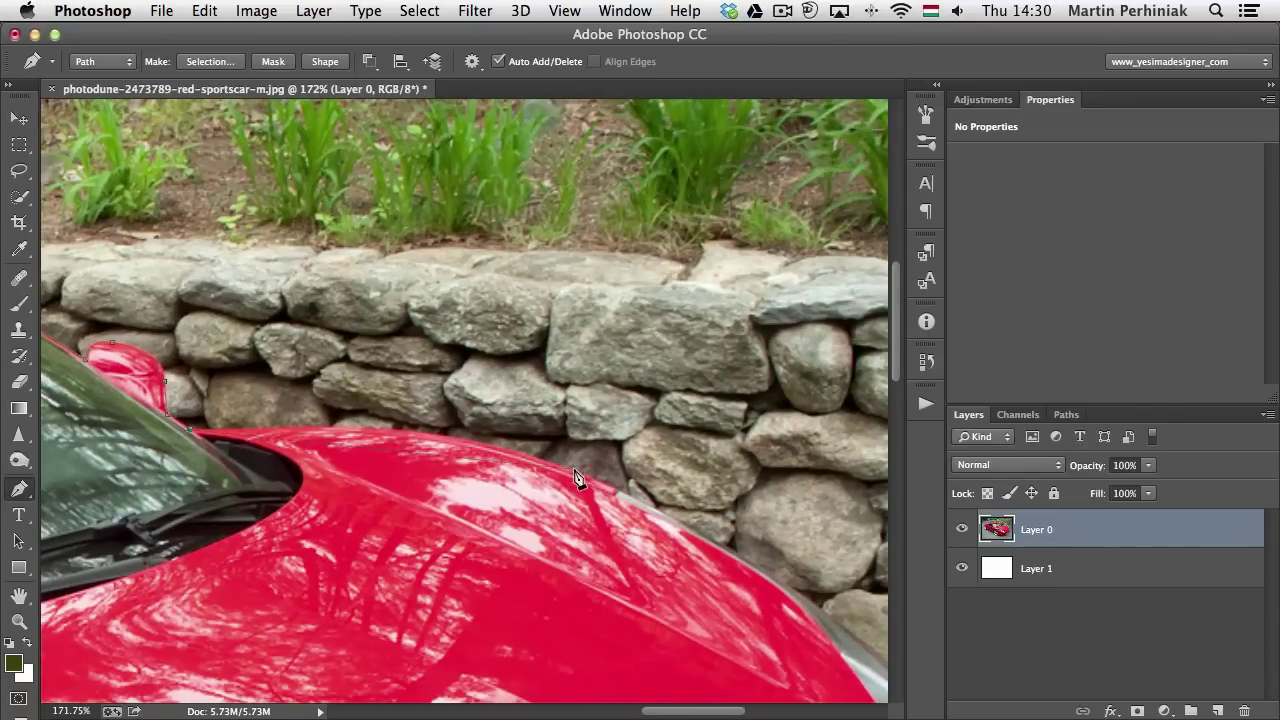
pyautogui.moveTo(575, 472); pyautogui.dragTo(700, 531)
# Trace the path around the car's nose and along the lower edge of the front bumper
pyautogui.scroll(-10, 700, 531)
pyautogui.hscroll(5, 700, 531)
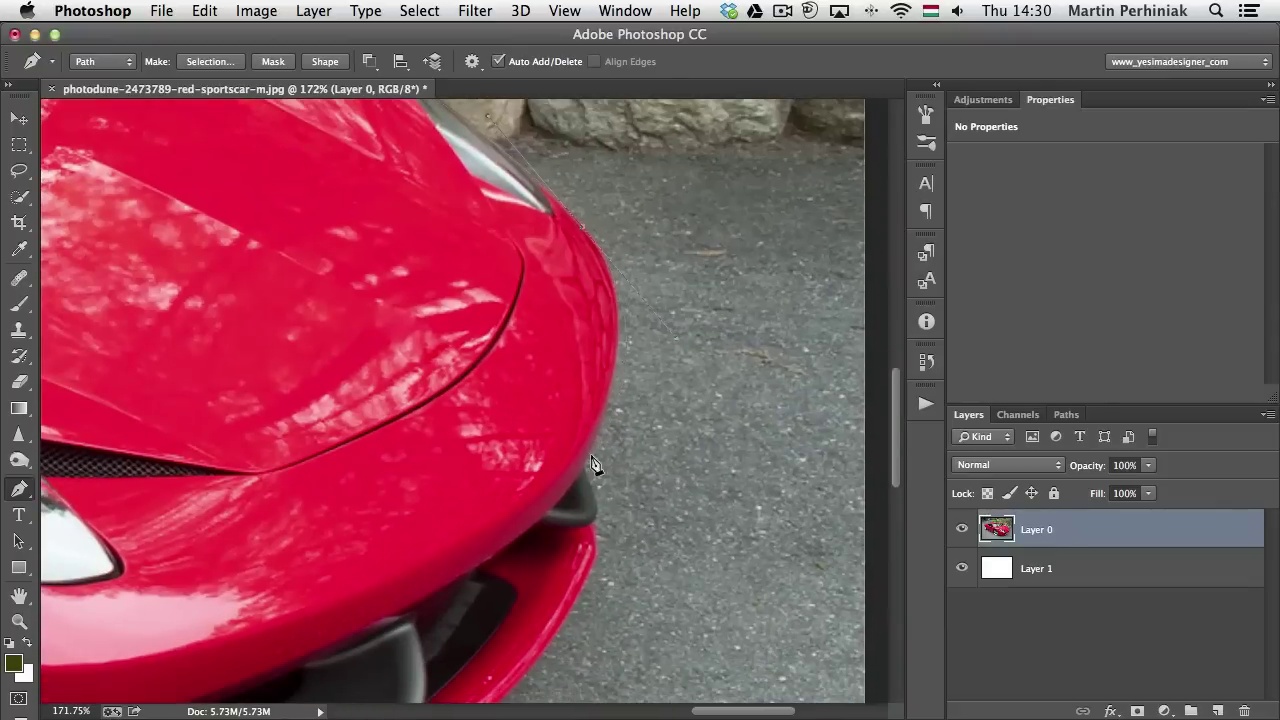
pyautogui.moveTo(583, 468); pyautogui.dragTo(597, 533)
pyautogui.scroll(-5, 597, 533)
pyautogui.hscroll(-2, 597, 533)
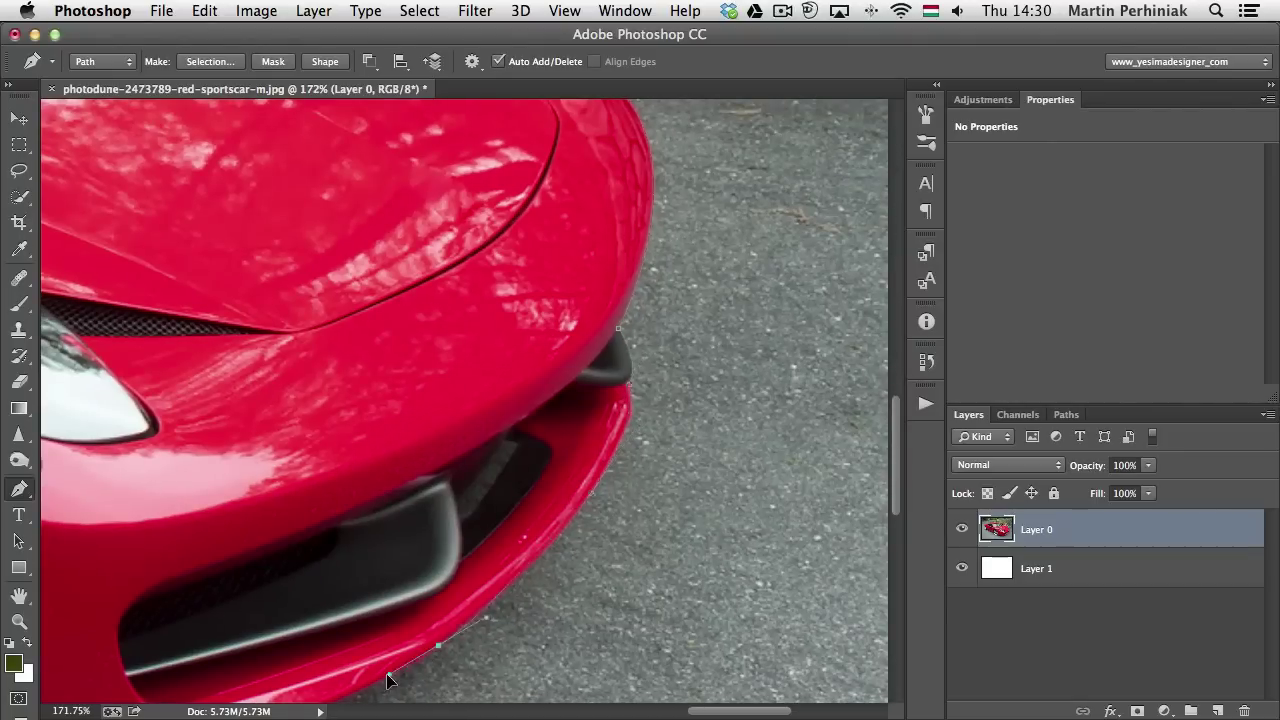
pyautogui.scroll(-7, 400, 670)
pyautogui.hscroll(-5, 400, 670)
pyautogui.moveTo(250, 609); pyautogui.dragTo(86, 634)
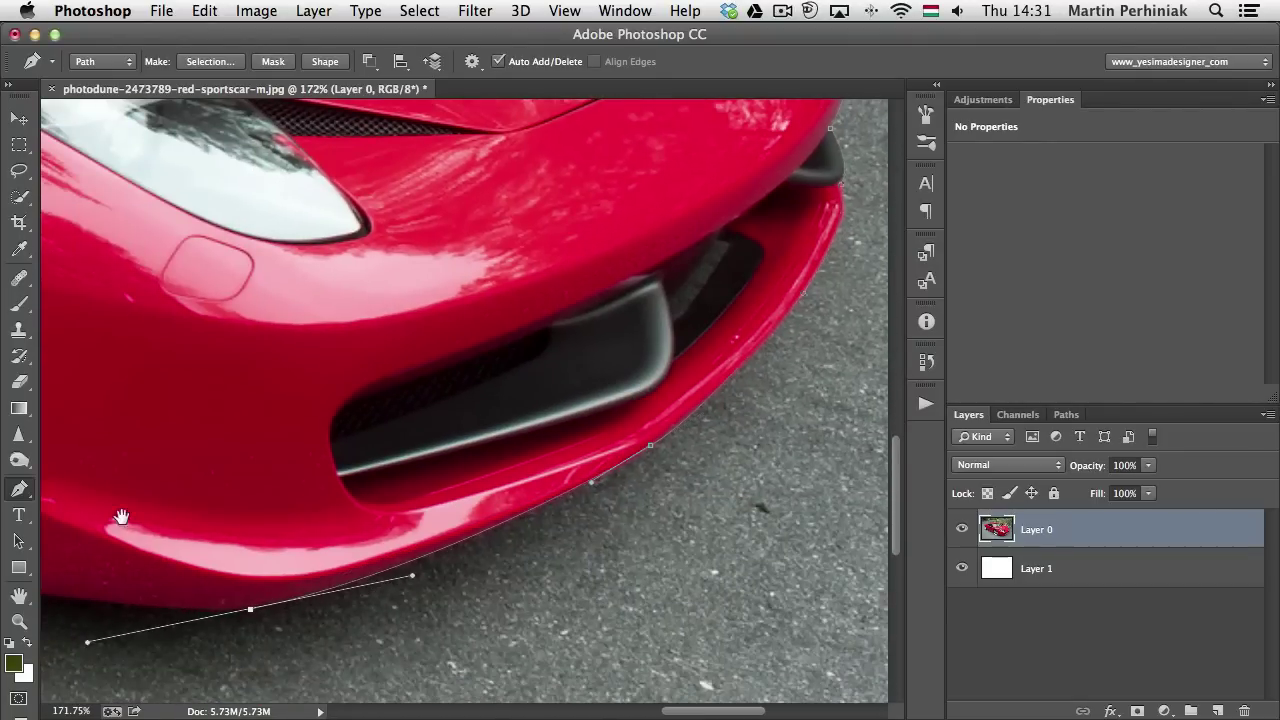
# Extend the path along the underside of the bumper to the corner where it meets the front tire
pyautogui.hscroll(-5, 100, 520)
pyautogui.hscroll(-5, 100, 430)
pyautogui.moveTo(100, 500); pyautogui.dragTo(94, 429)
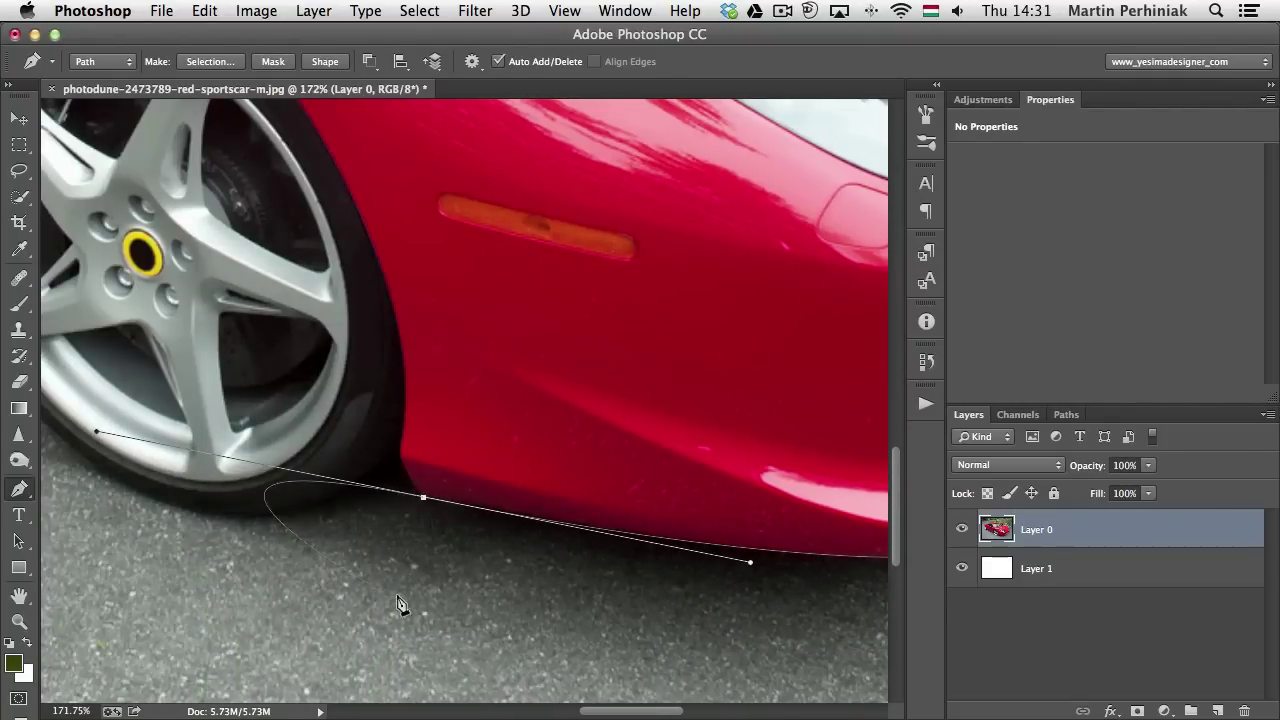
pyautogui.scroll(-1, 400, 606)
pyautogui.moveTo(402, 451)
pyautogui.mouseDown()
pyautogui.moveTo(414, 457)
pyautogui.moveTo(404, 434)
pyautogui.moveTo(387, 460)
pyautogui.mouseUp()
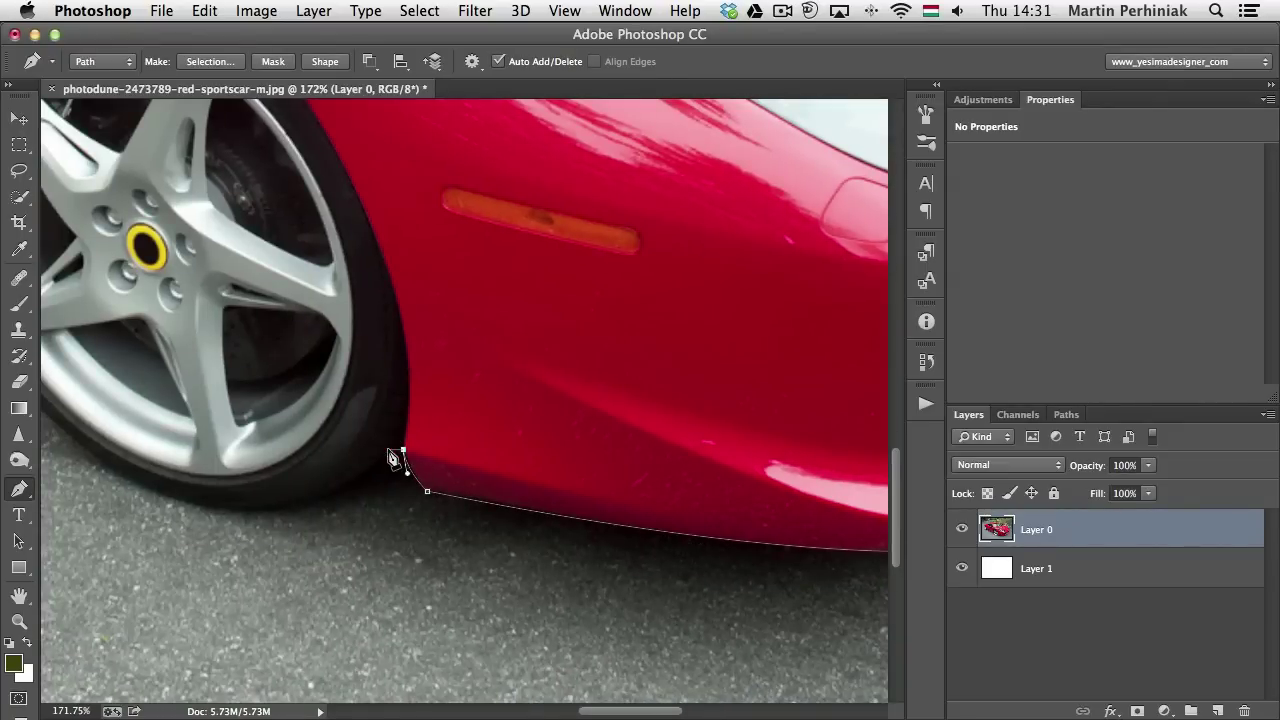
# Trace the path around the bottom and rear side of the front tire, turning it into corner anchors between the curves
pyautogui.moveTo(269, 514); pyautogui.dragTo(195, 518)
pyautogui.keyDown('alt'); pyautogui.click(269, 514); pyautogui.keyUp('alt')
pyautogui.hscroll(-10, 275, 525)
pyautogui.scroll(2, 275, 525)
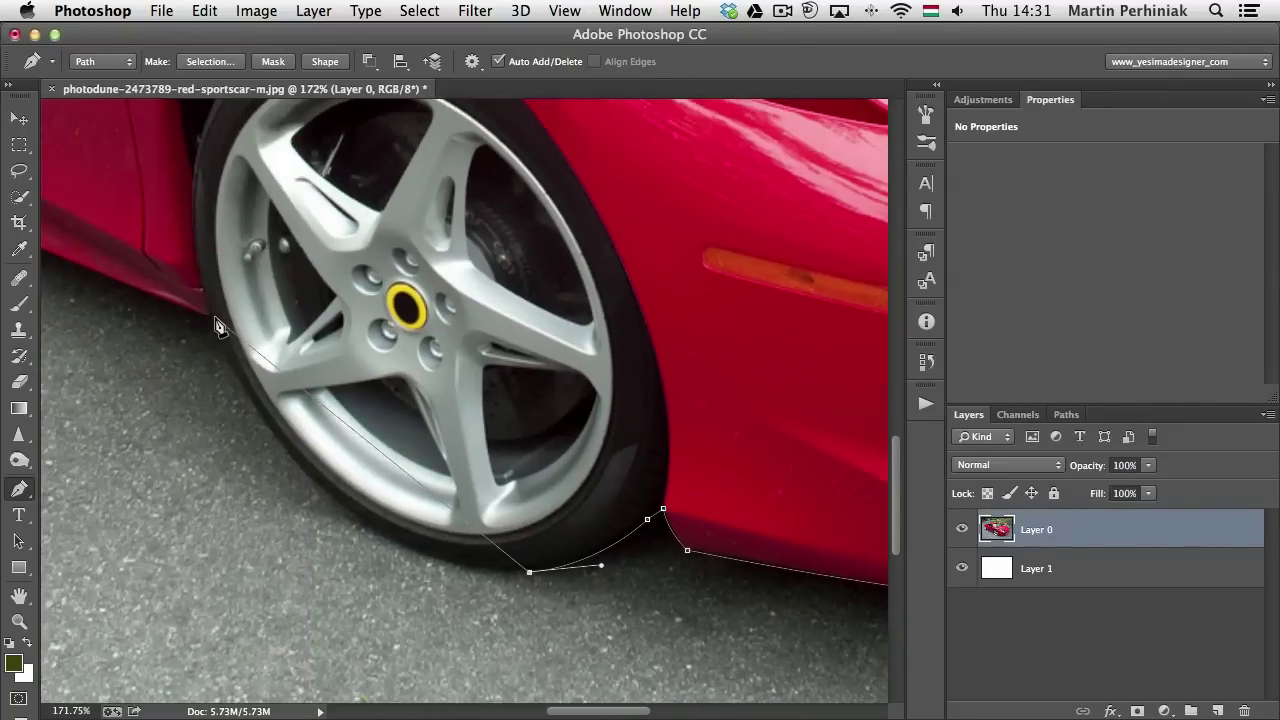
pyautogui.scroll(4, 214, 330)
pyautogui.moveTo(211, 443); pyautogui.dragTo(103, 171)
pyautogui.keyDown('alt'); pyautogui.click(211, 443); pyautogui.keyUp('alt')
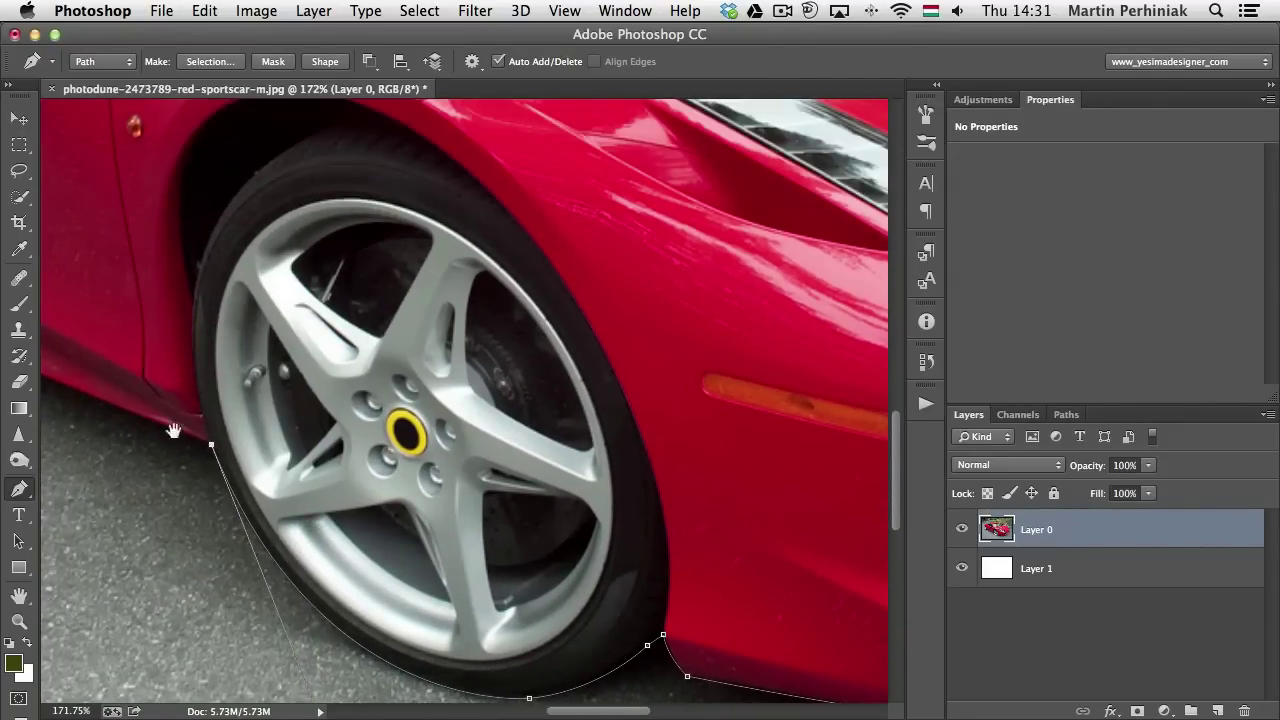
# Trace the path along the side sill and on to the bottom of the rear tire
pyautogui.hscroll(-10, 171, 428)
pyautogui.scroll(3, 171, 428)
pyautogui.moveTo(168, 291); pyautogui.dragTo(80, 243)
pyautogui.keyDown('alt'); pyautogui.click(168, 291); pyautogui.keyUp('alt')
pyautogui.hscroll(-10, 296, 462)
pyautogui.scroll(6, 296, 462)
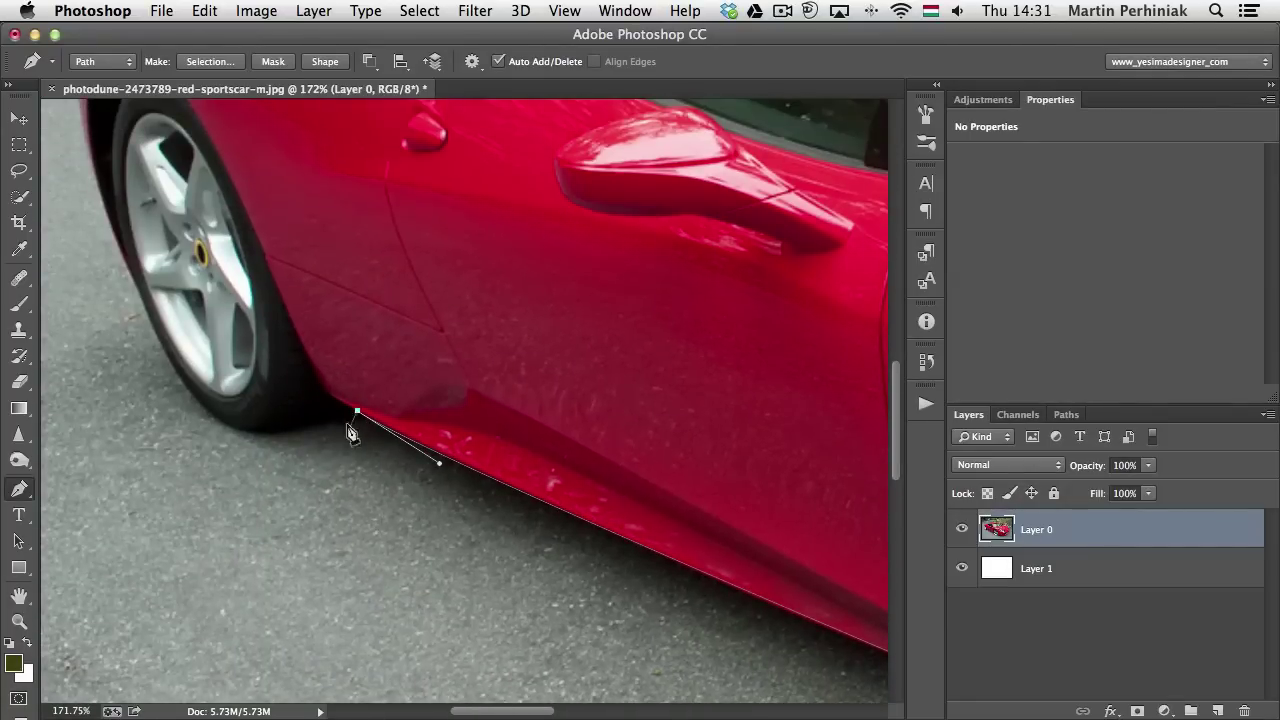
pyautogui.keyDown('alt'); pyautogui.click(357, 411); pyautogui.keyUp('alt')
pyautogui.click(266, 443)
# Trace the path around the rear tire and up the rear fender, closing it at its starting anchor
pyautogui.hscroll(-5, 218, 290)
pyautogui.scroll(3, 218, 290)
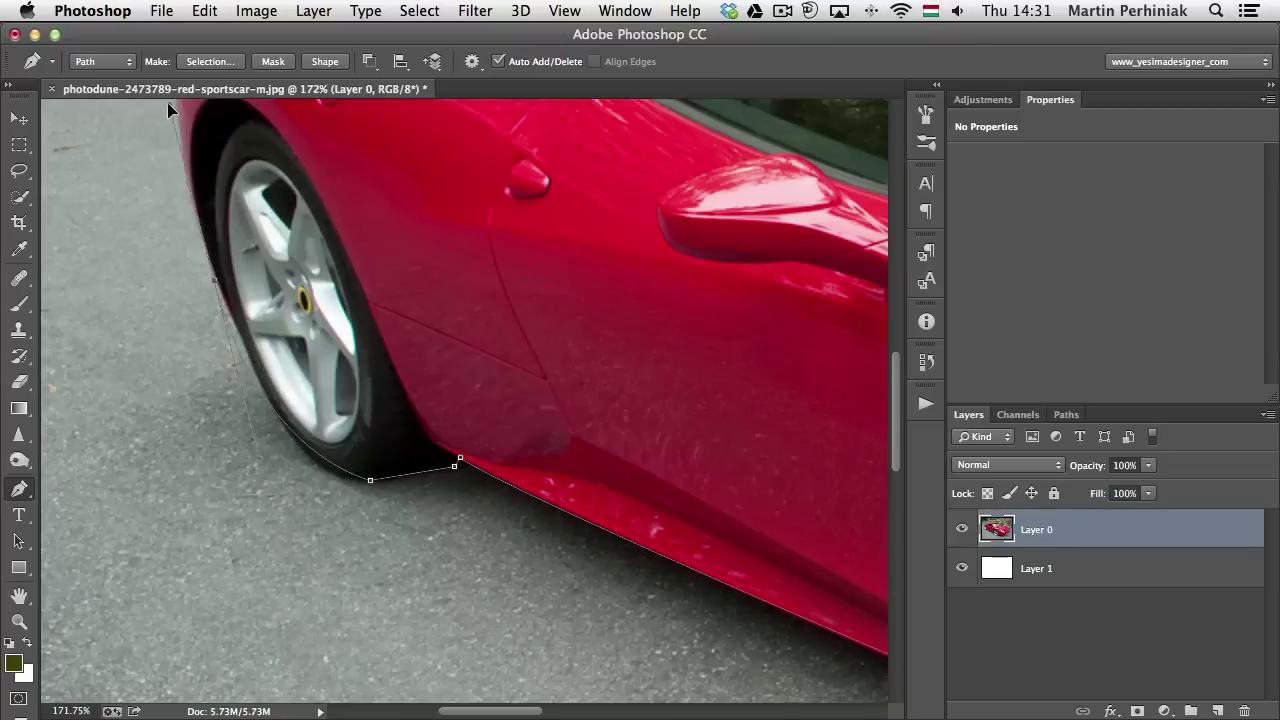
pyautogui.scroll(3, 218, 290)
pyautogui.moveTo(212, 389); pyautogui.dragTo(127, 148)
pyautogui.keyDown('alt'); pyautogui.click(211, 388); pyautogui.keyUp('alt')
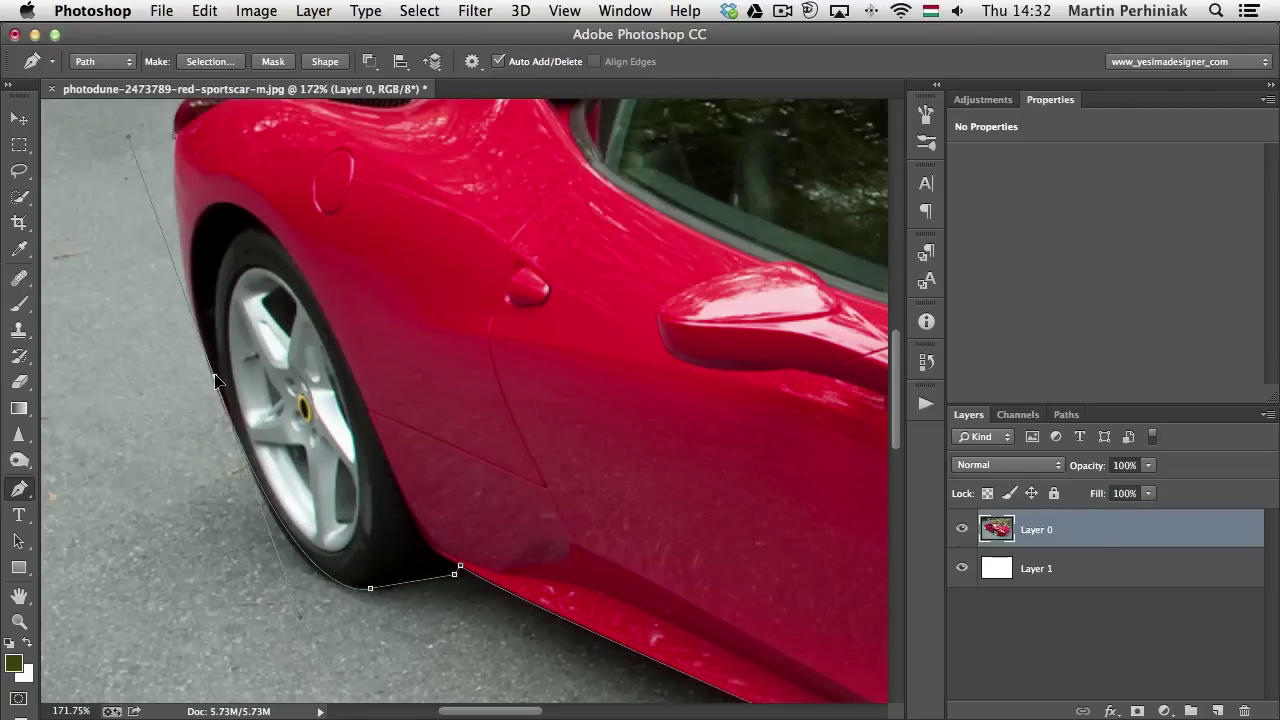
pyautogui.hscroll(-4, 225, 400)
pyautogui.scroll(3, 225, 400)
pyautogui.click(173, 137)
pyautogui.moveTo(348, 485); pyautogui.dragTo(291, 307)
# Create a vector mask on Layer 0 from the car path and set its path operation to Combine Shapes
pyautogui.press('super+minus')
pyautogui.press('super+minus')
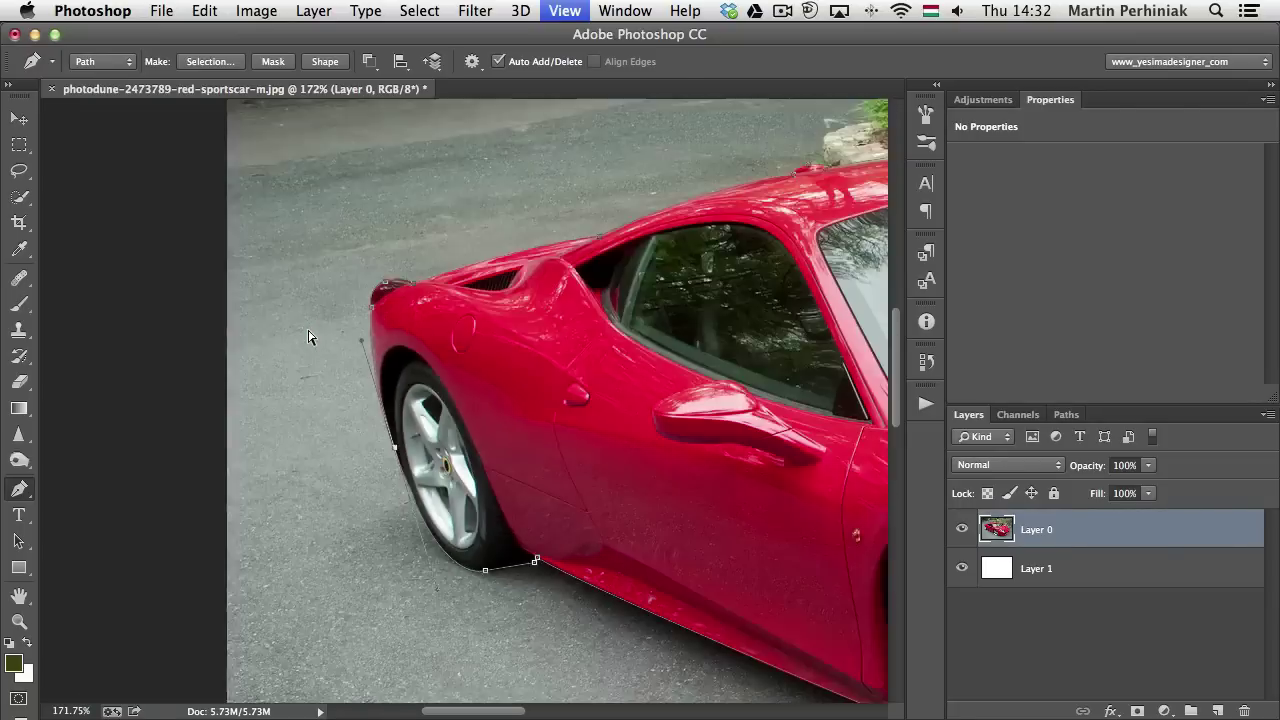
pyautogui.press('a')
pyautogui.press('super+minus')
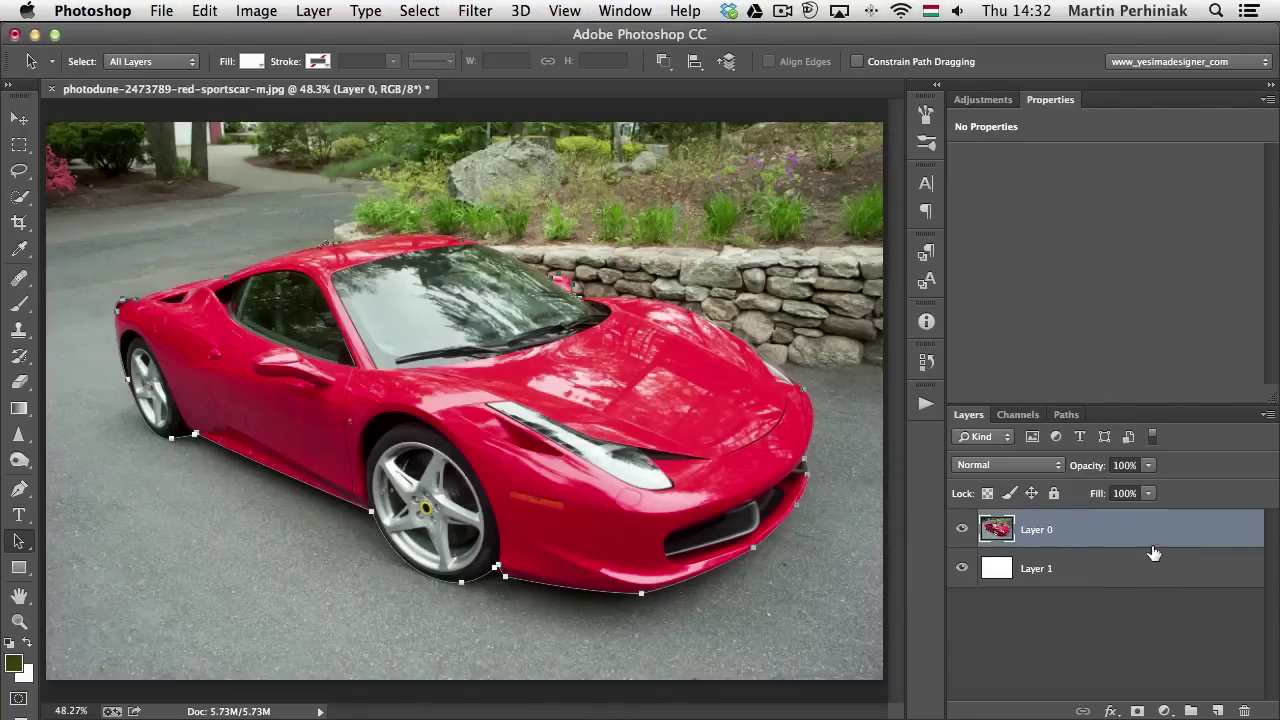
pyautogui.rightClick(561, 412)
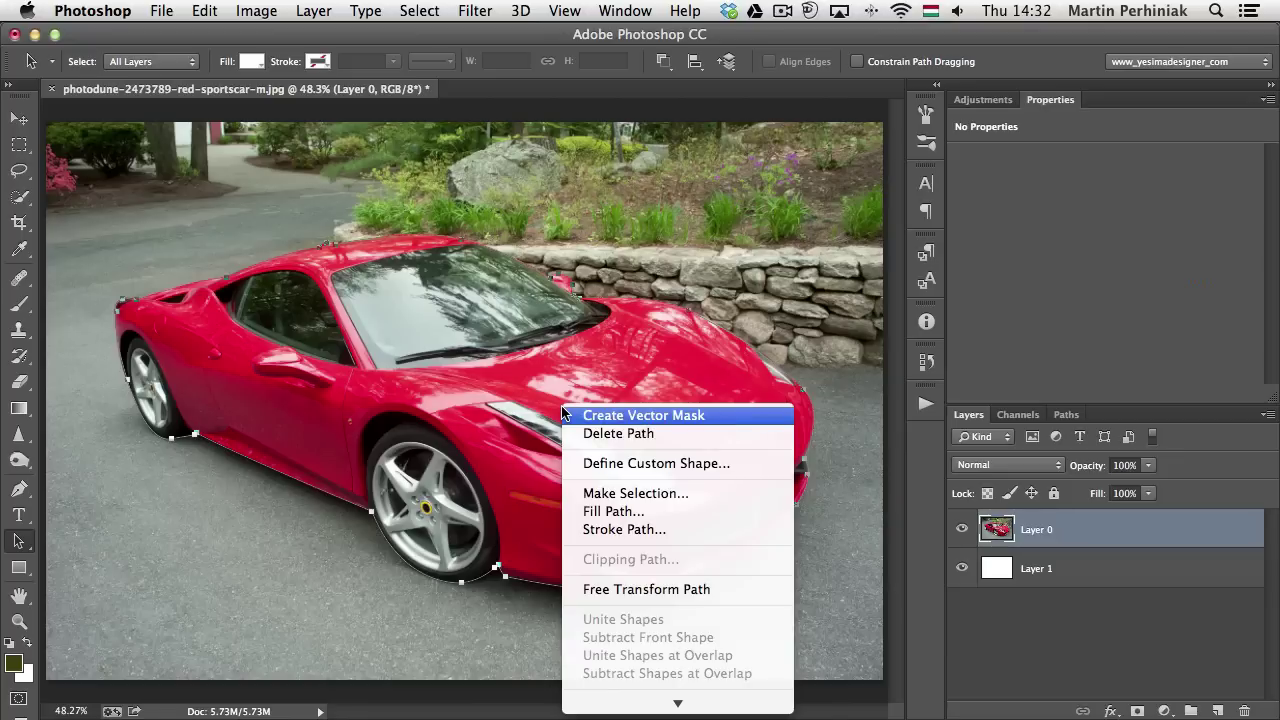
pyautogui.click(613, 416)
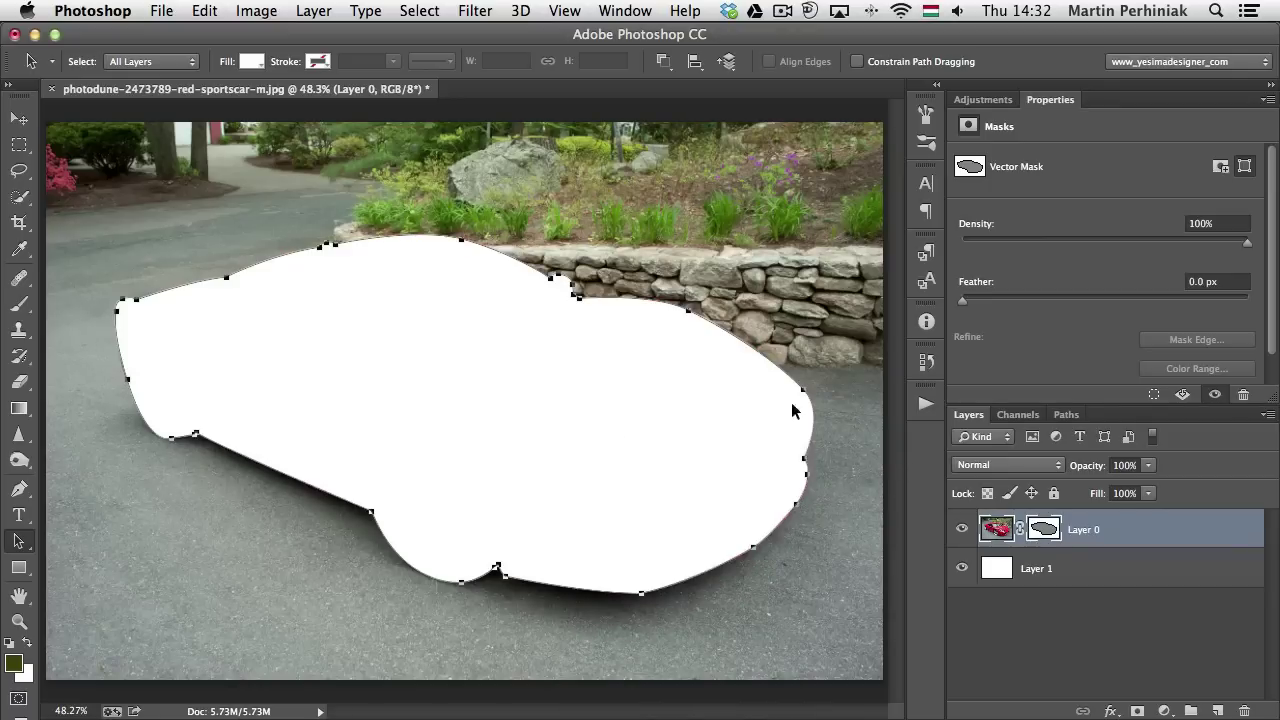
pyautogui.click(662, 62)
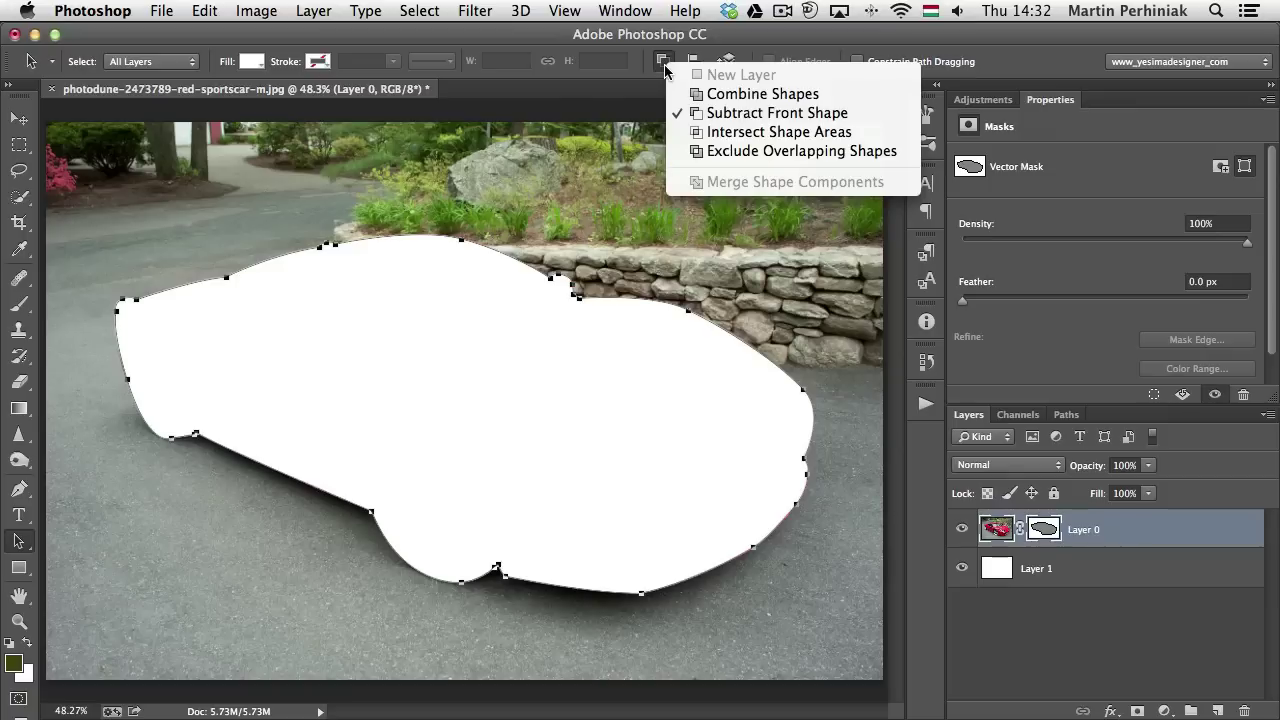
pyautogui.click(721, 94)
pyautogui.click(1090, 643)
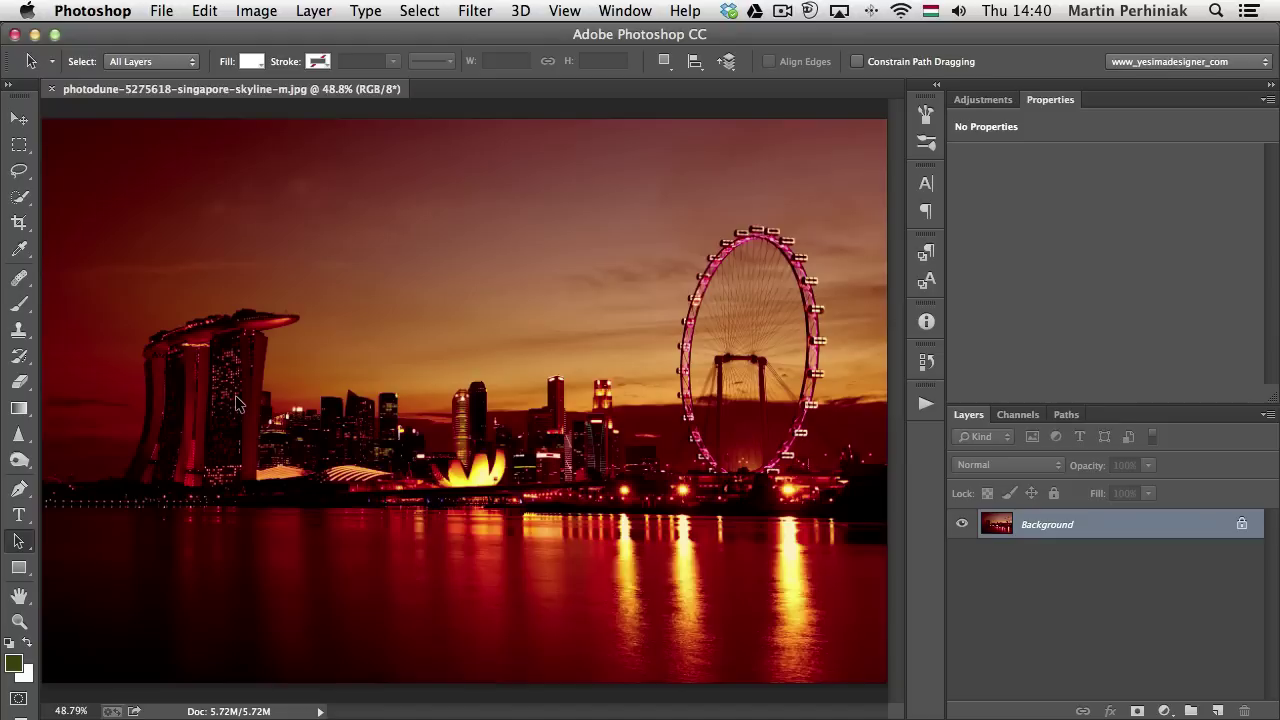
# Add a layer mask to the Singapore skyline image and choose the 450 px textured brush for the Brush tool
pyautogui.click(1137, 711)
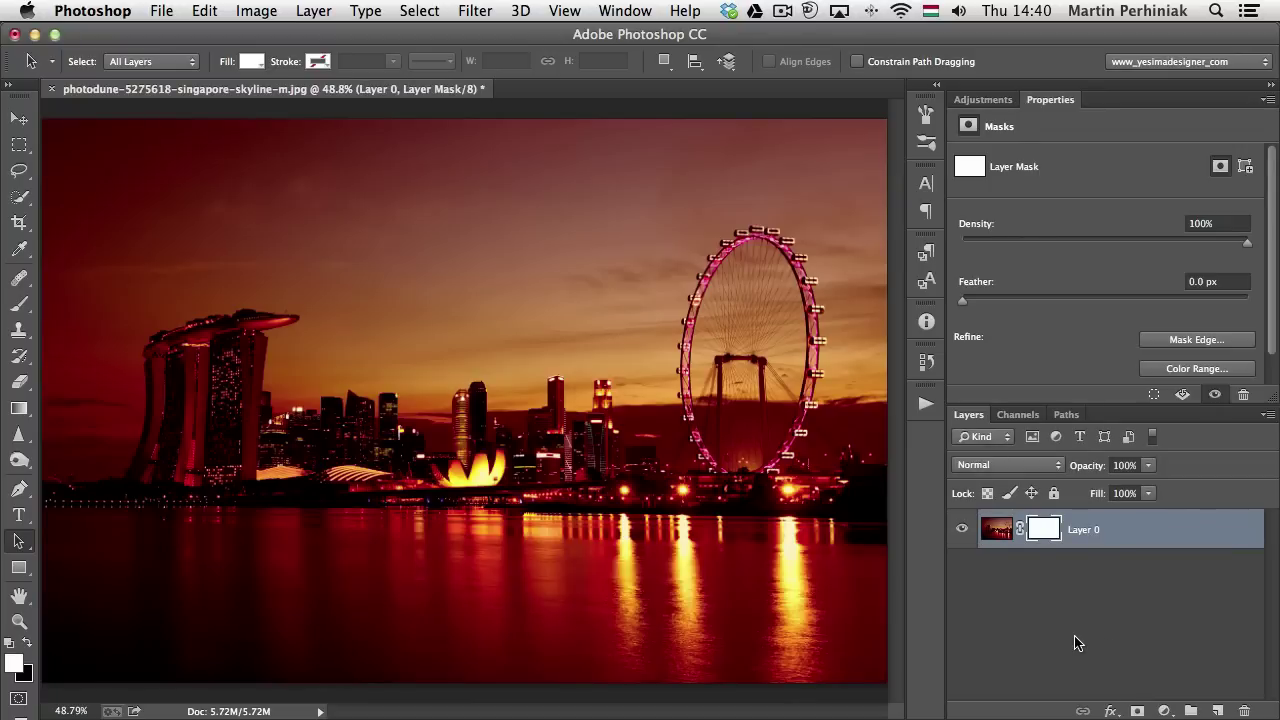
pyautogui.press('b')
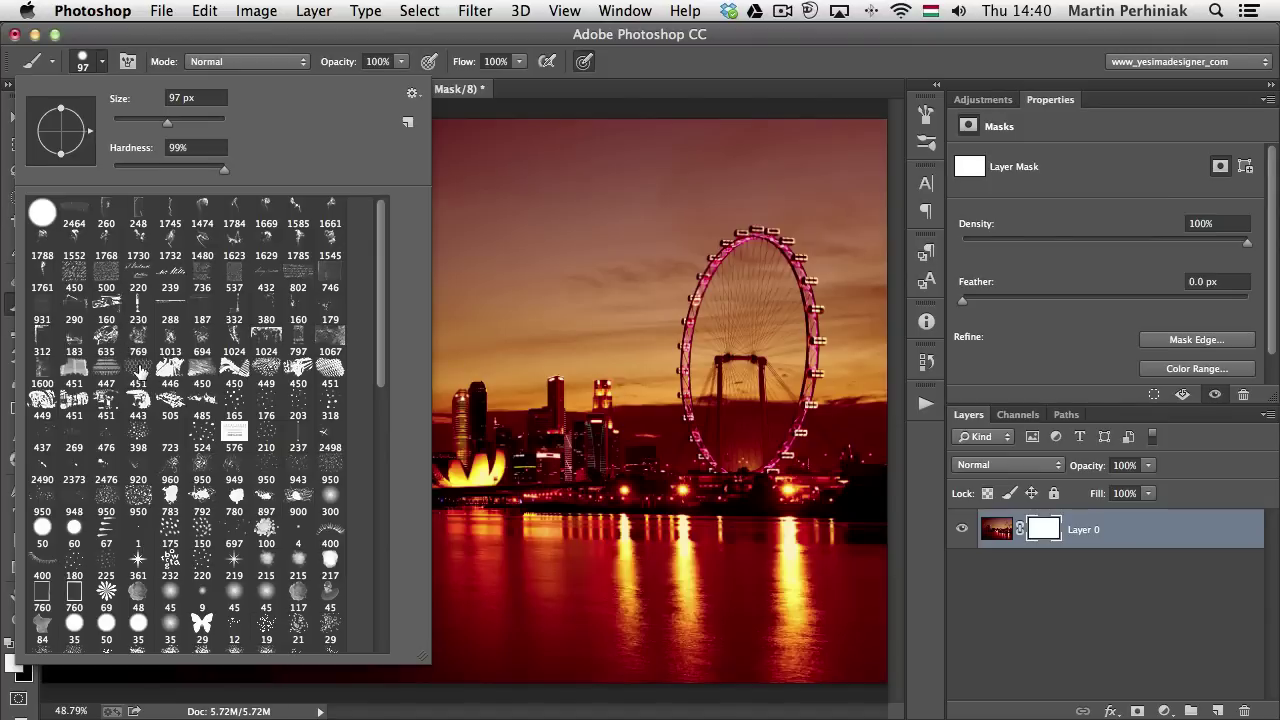
pyautogui.click(75, 276)
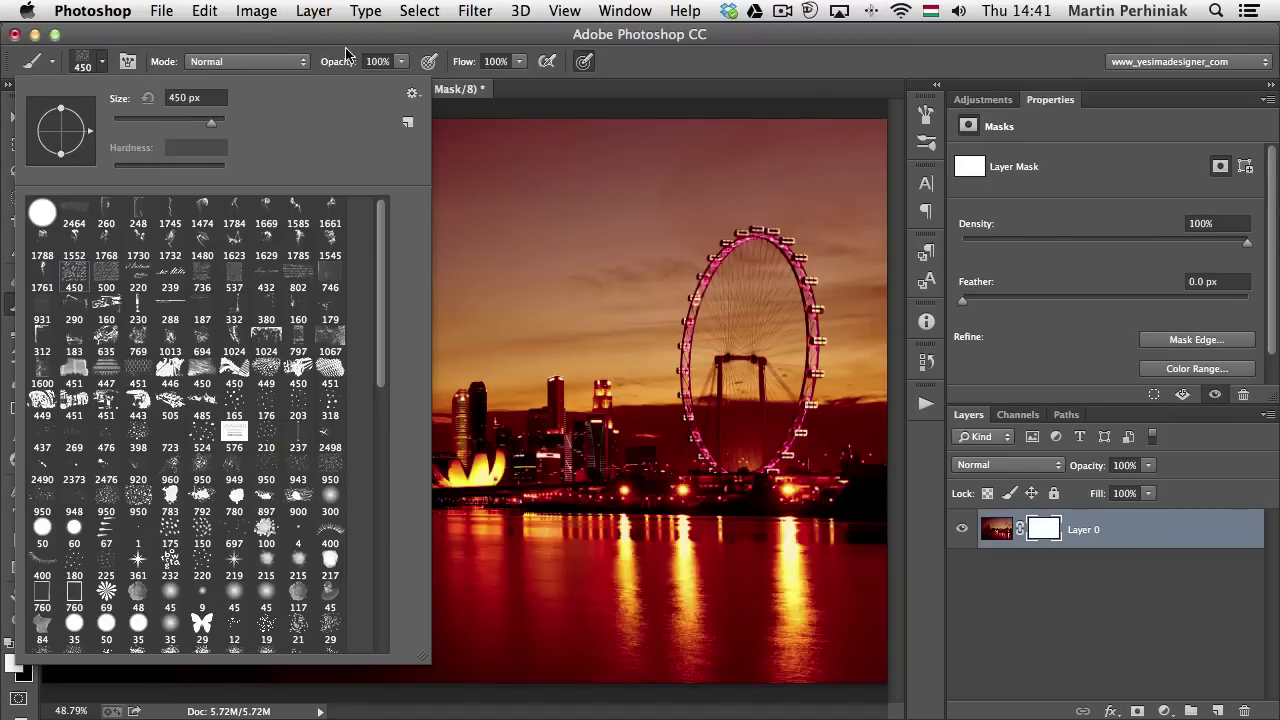
# Stamp the handwriting brush in black across the skyline's layer mask at 506 px, and invert the mask
pyautogui.press('Return')
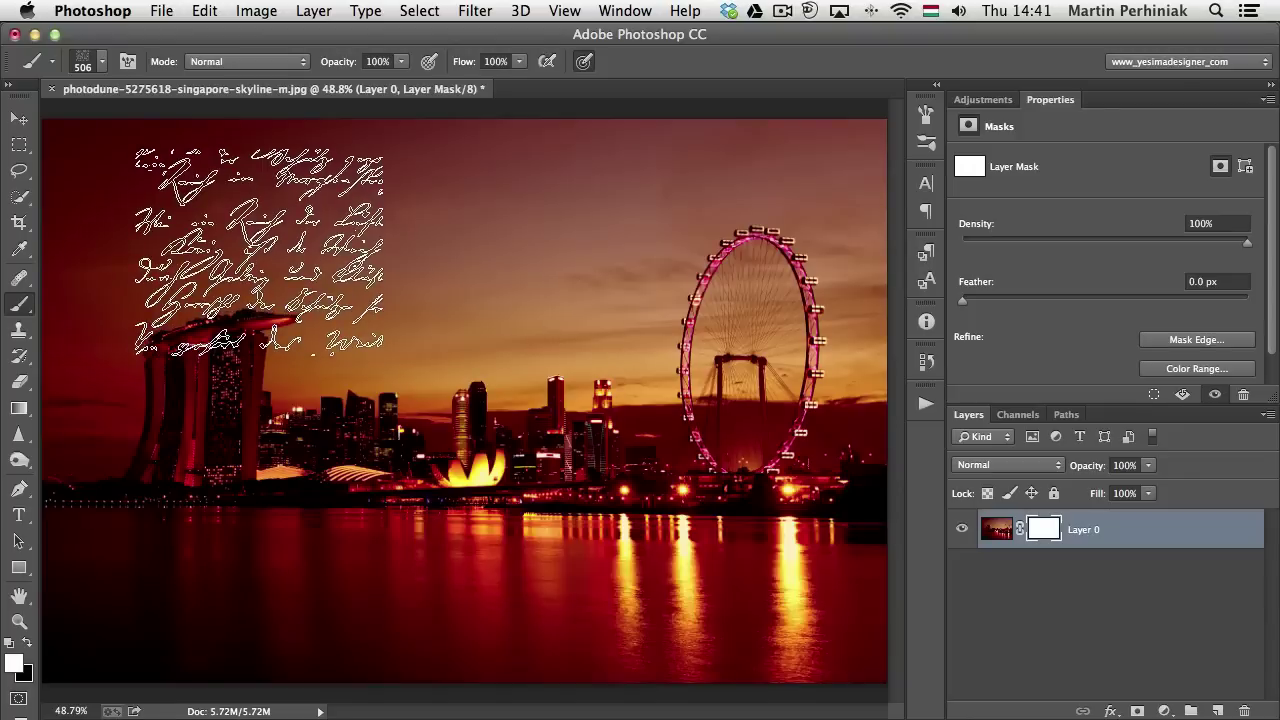
pyautogui.press('x')
pyautogui.click(260, 250)
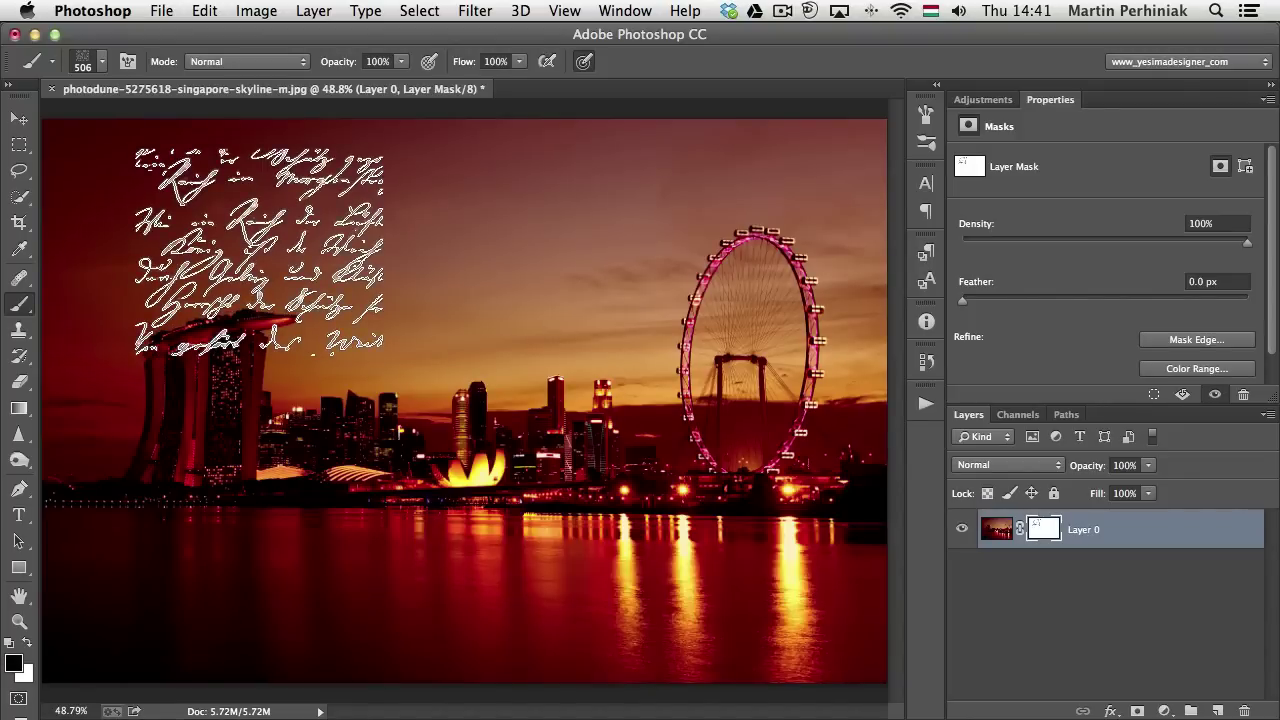
pyautogui.moveTo(555, 408)
pyautogui.mouseDown()
pyautogui.moveTo(294, 615)
pyautogui.moveTo(288, 499)
pyautogui.moveTo(373, 344)
pyautogui.moveTo(415, 344)
pyautogui.moveTo(515, 289)
pyautogui.moveTo(487, 447)
pyautogui.moveTo(461, 479)
pyautogui.moveTo(475, 637)
pyautogui.moveTo(215, 367)
pyautogui.moveTo(335, 302)
pyautogui.moveTo(550, 529)
pyautogui.moveTo(610, 569)
pyautogui.moveTo(717, 567)
pyautogui.moveTo(537, 451)
pyautogui.moveTo(665, 512)
pyautogui.mouseUp()
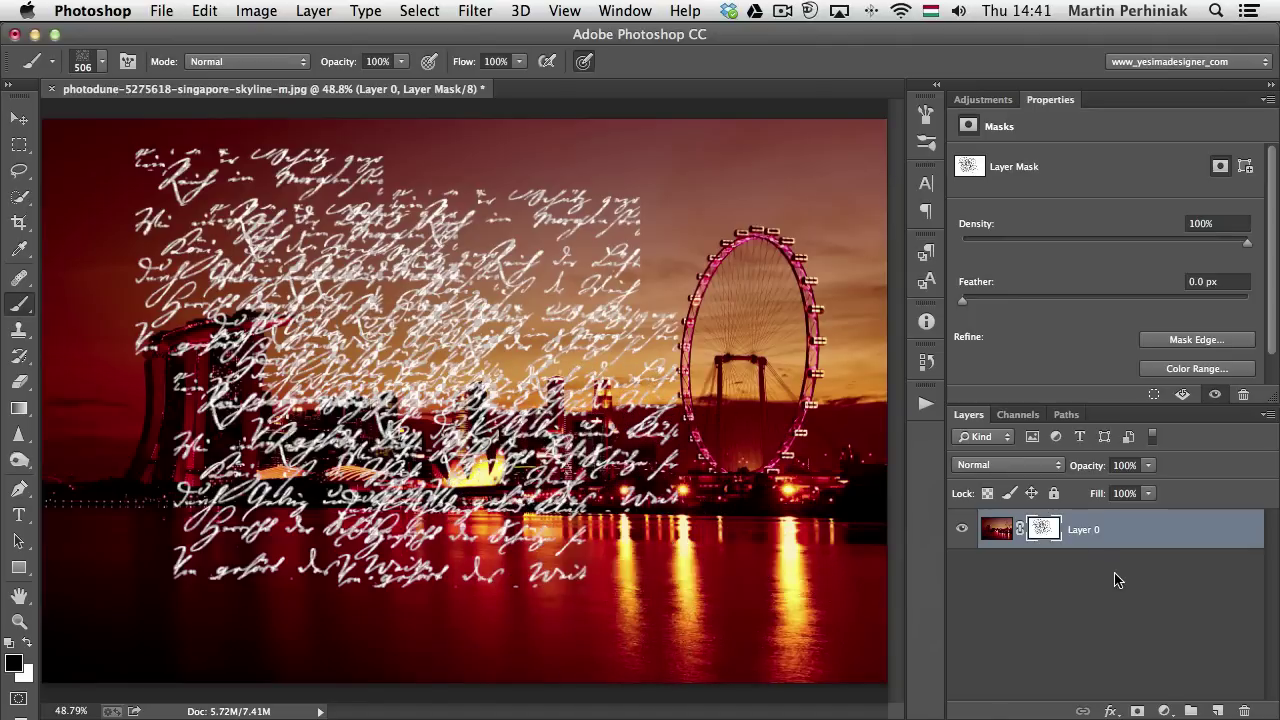
pyautogui.press('super+i')
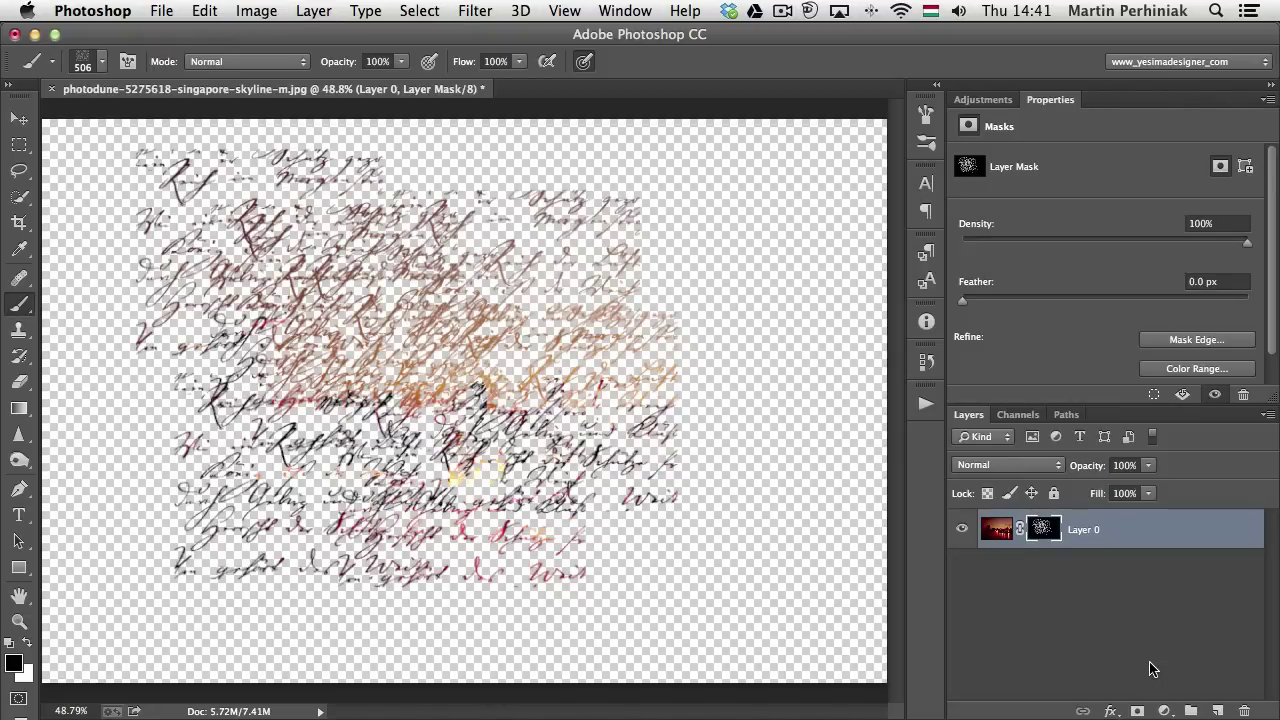
# Add a new layer beneath Layer 0 and fill it with black using the default colors
pyautogui.keyDown('super'); pyautogui.click(1217, 711); pyautogui.keyUp('super')
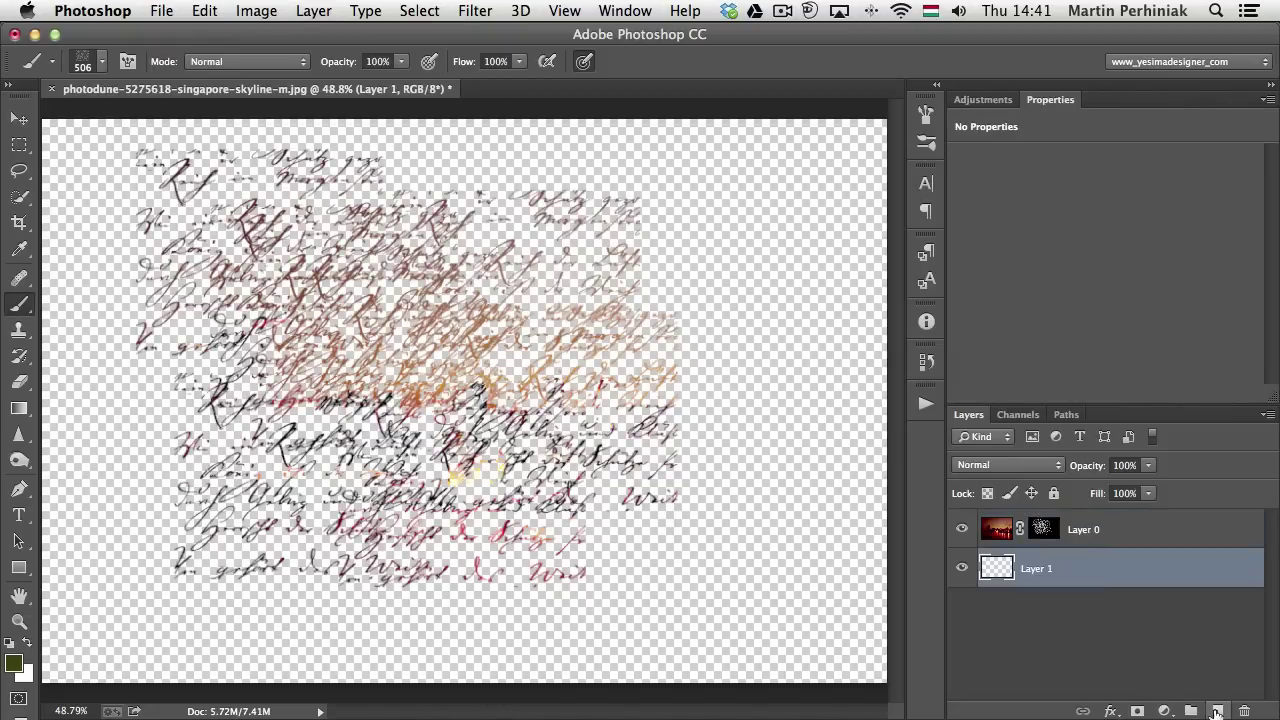
pyautogui.hotkey('alt', 'BackSpace')
pyautogui.press('d')
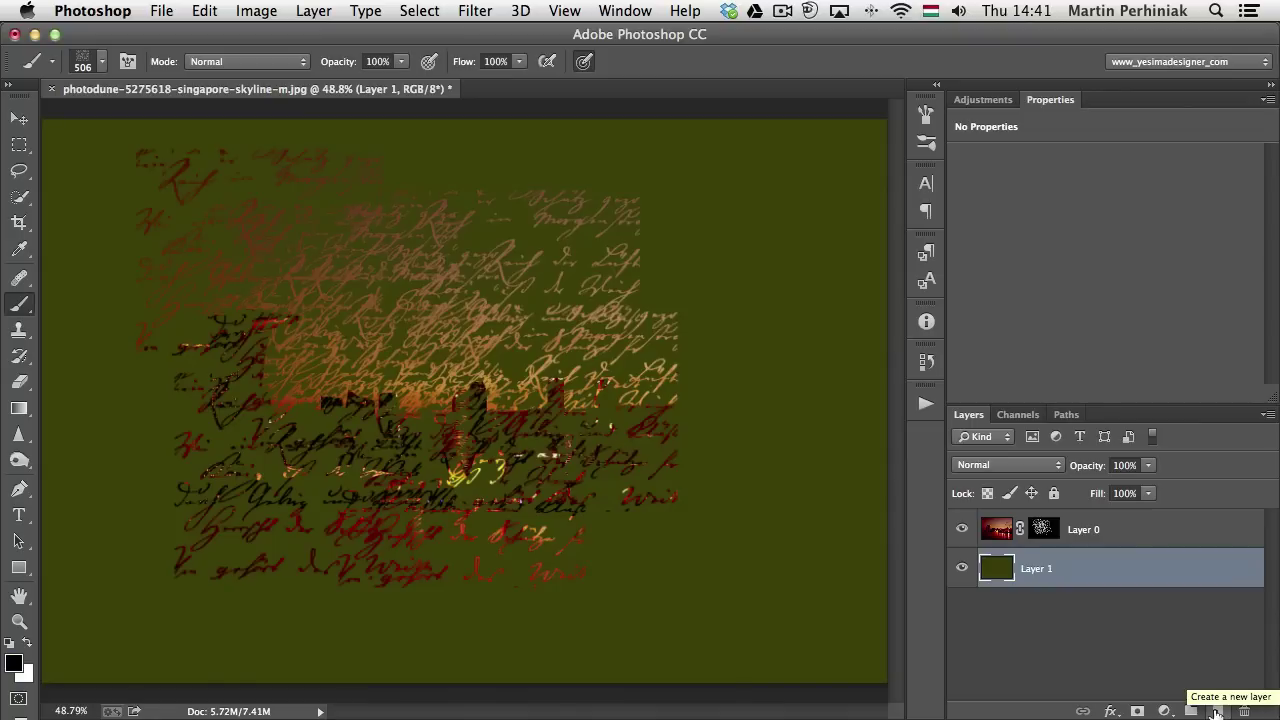
pyautogui.press('super+BackSpace')
pyautogui.hotkey('alt', 'BackSpace')
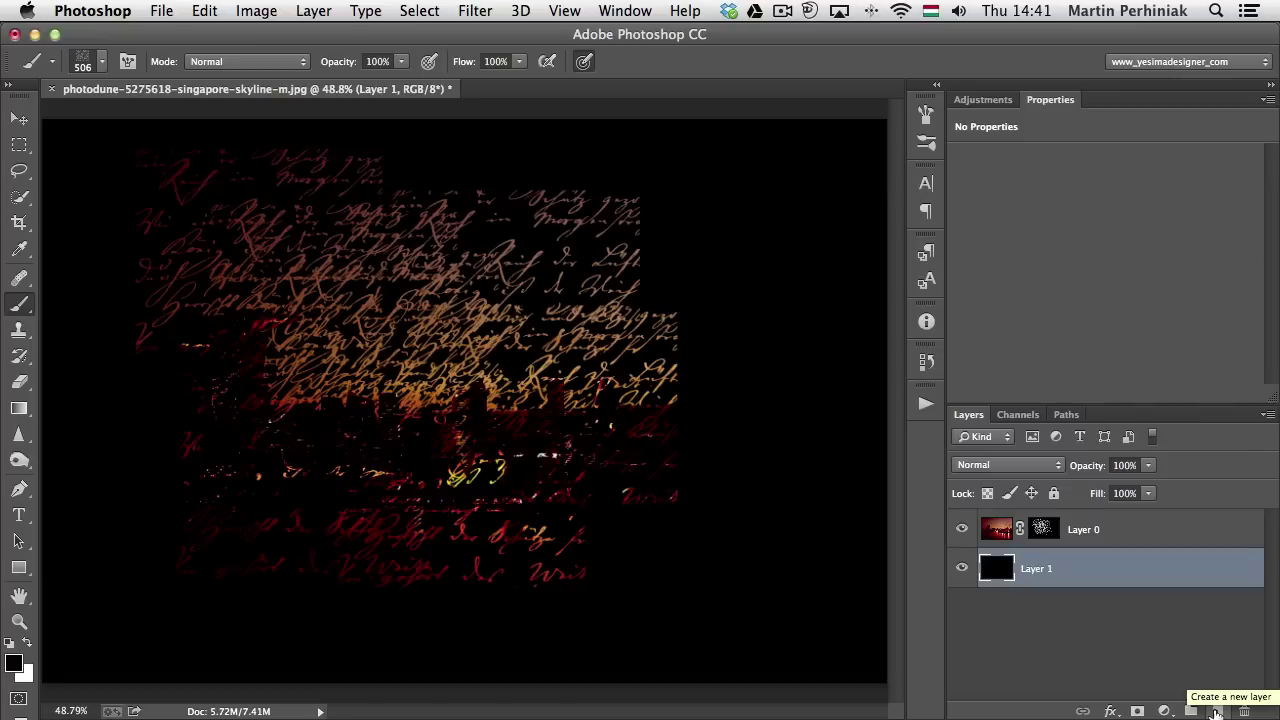
# Fill Layer 0's layer mask with black and choose the 1474 px smoke brush with white as the foreground color
pyautogui.click(1043, 530)
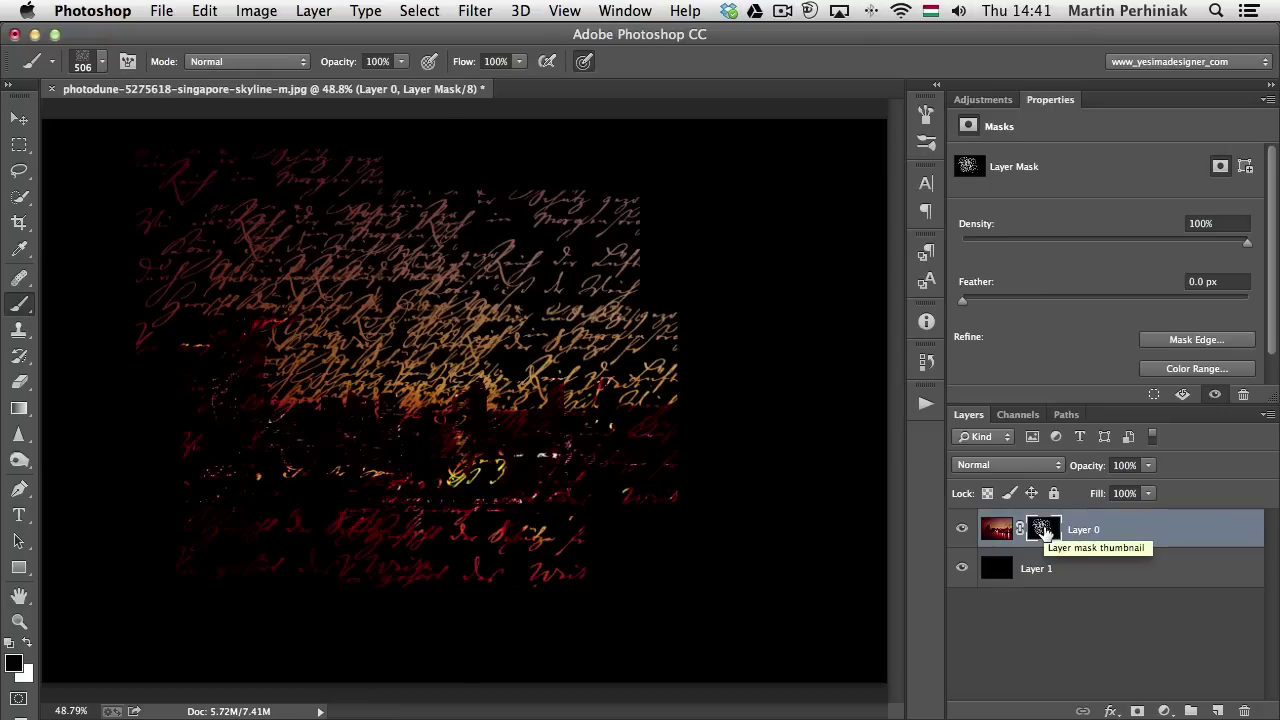
pyautogui.hotkey('alt', 'BackSpace')
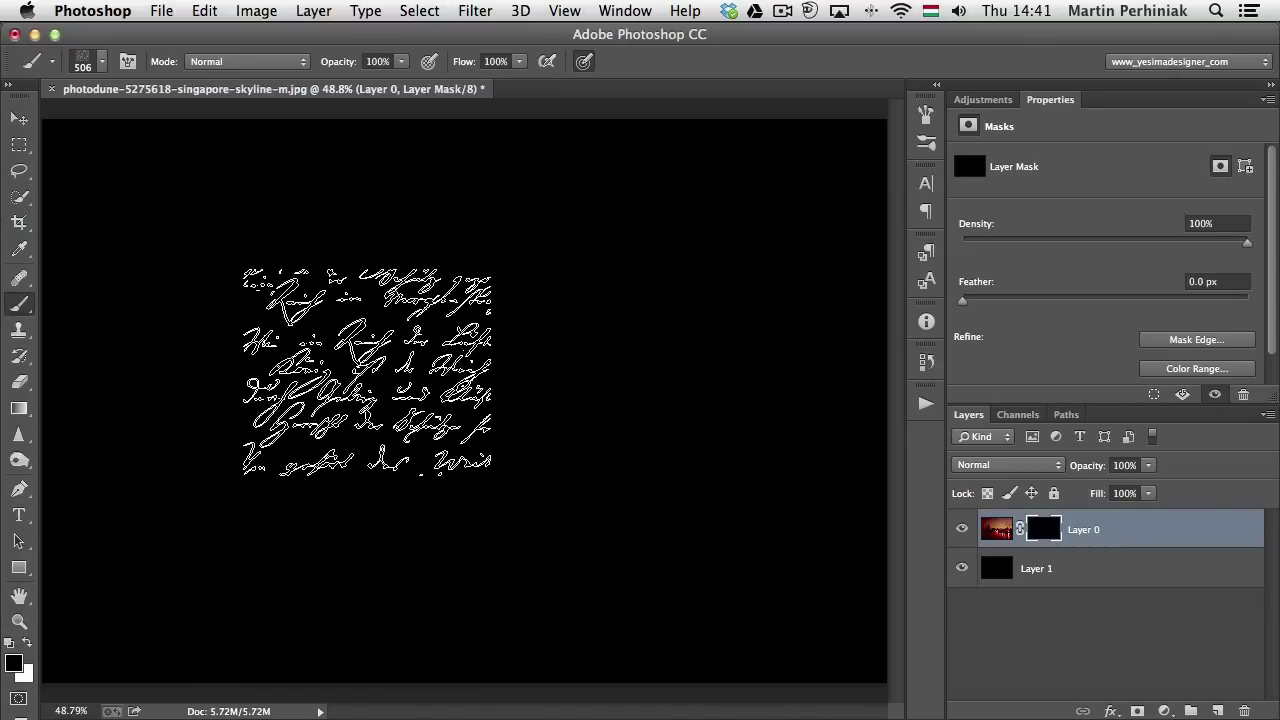
pyautogui.press('x')
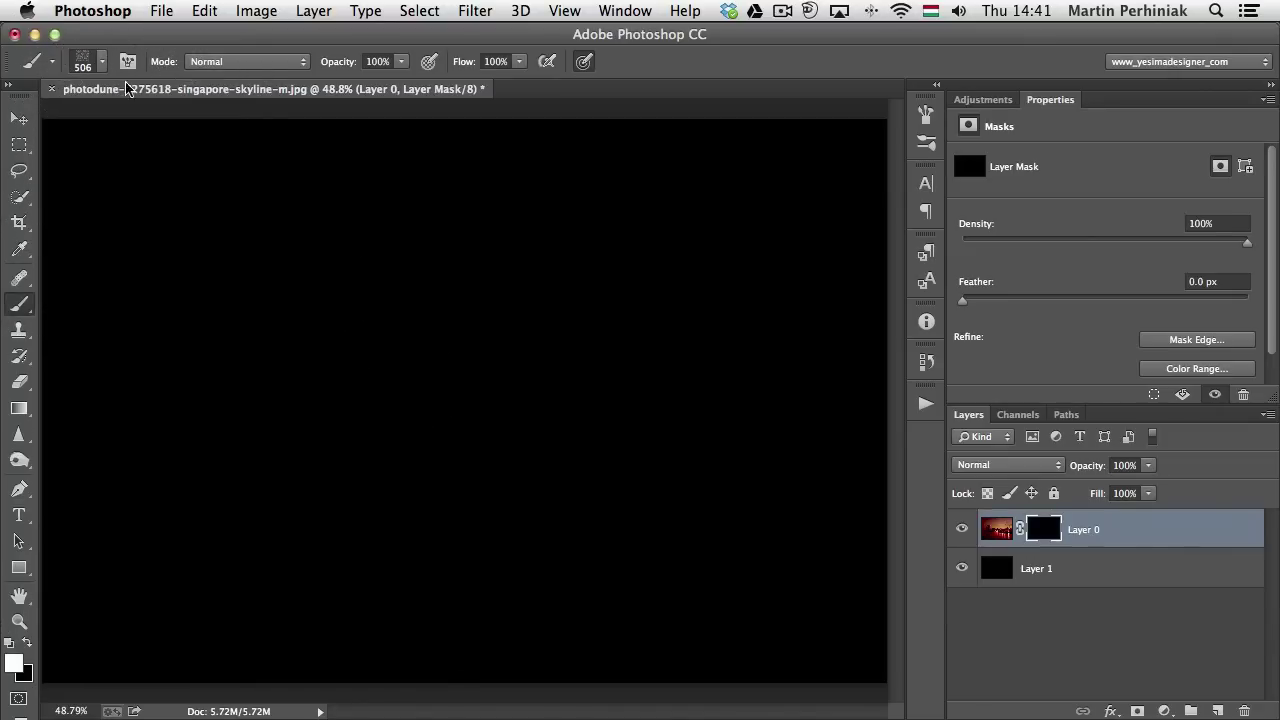
pyautogui.click(101, 62)
pyautogui.click(203, 212)
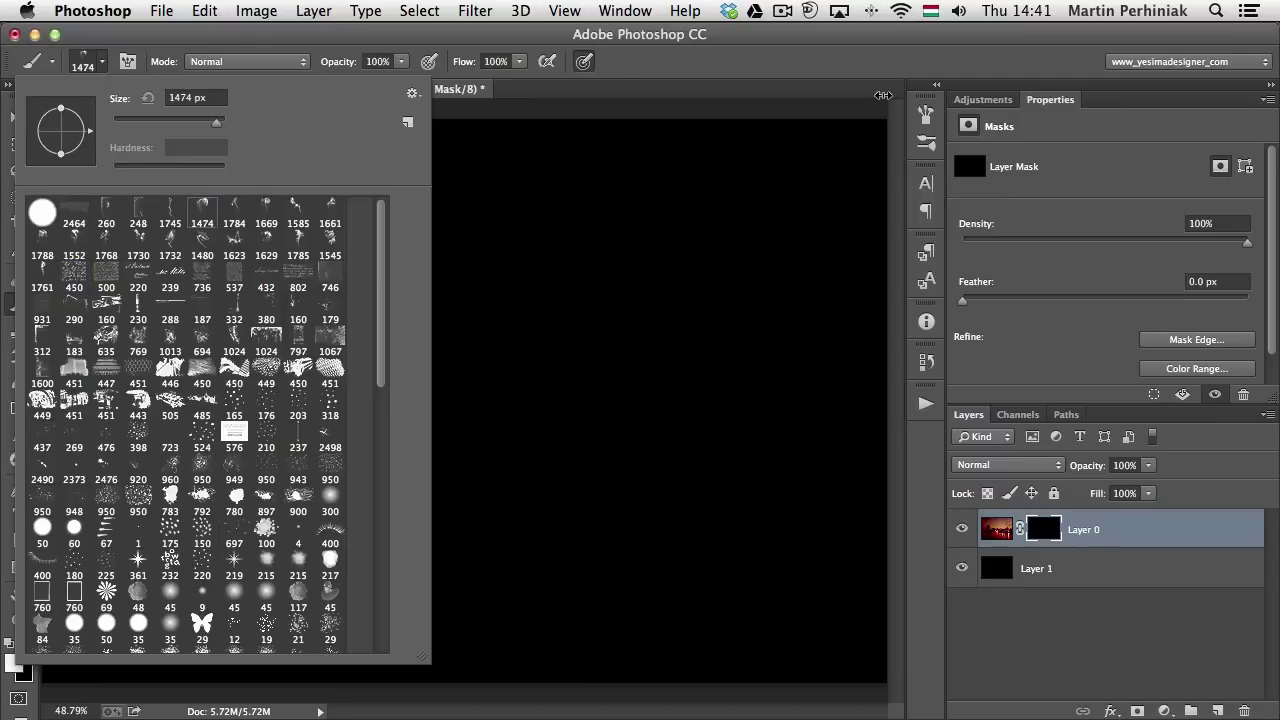
pyautogui.click(716, 70)
# Stamp varied smoke brushes of about 1585 to 1784 px in white across the skyline's mask, and check the mask on its own
pyautogui.click(374, 352)
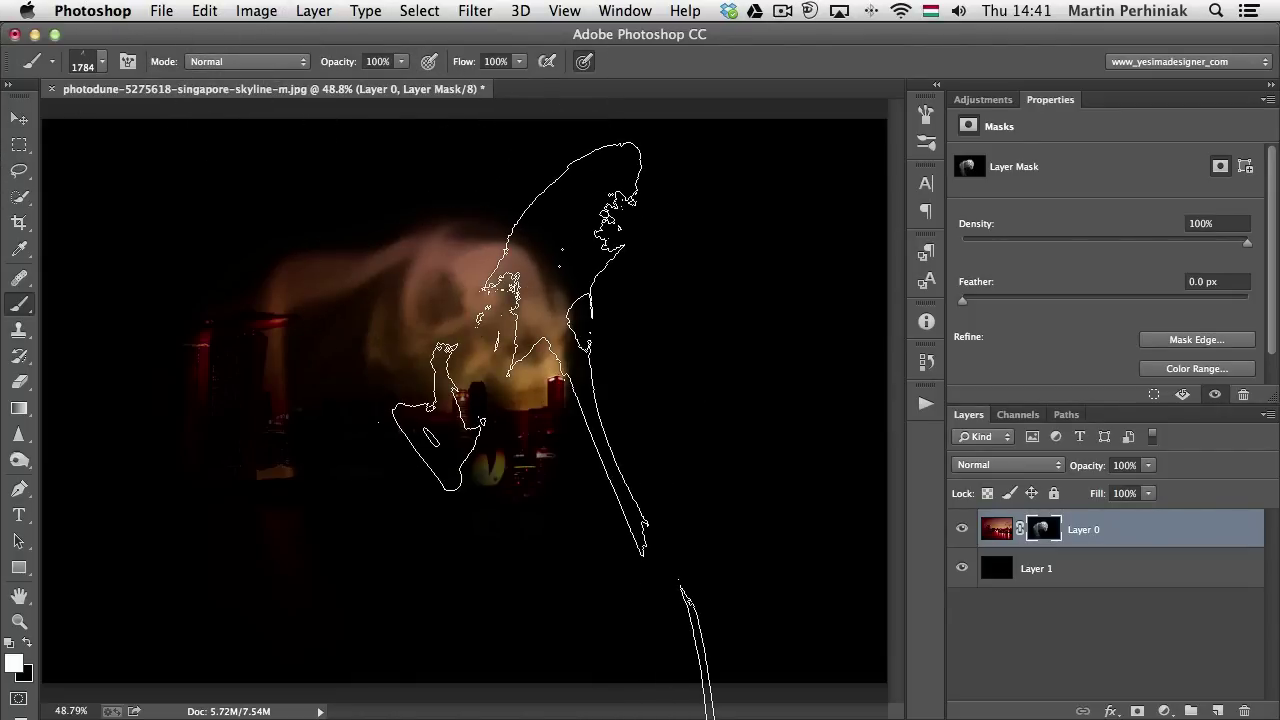
pyautogui.moveTo(510, 445); pyautogui.dragTo(610, 400)
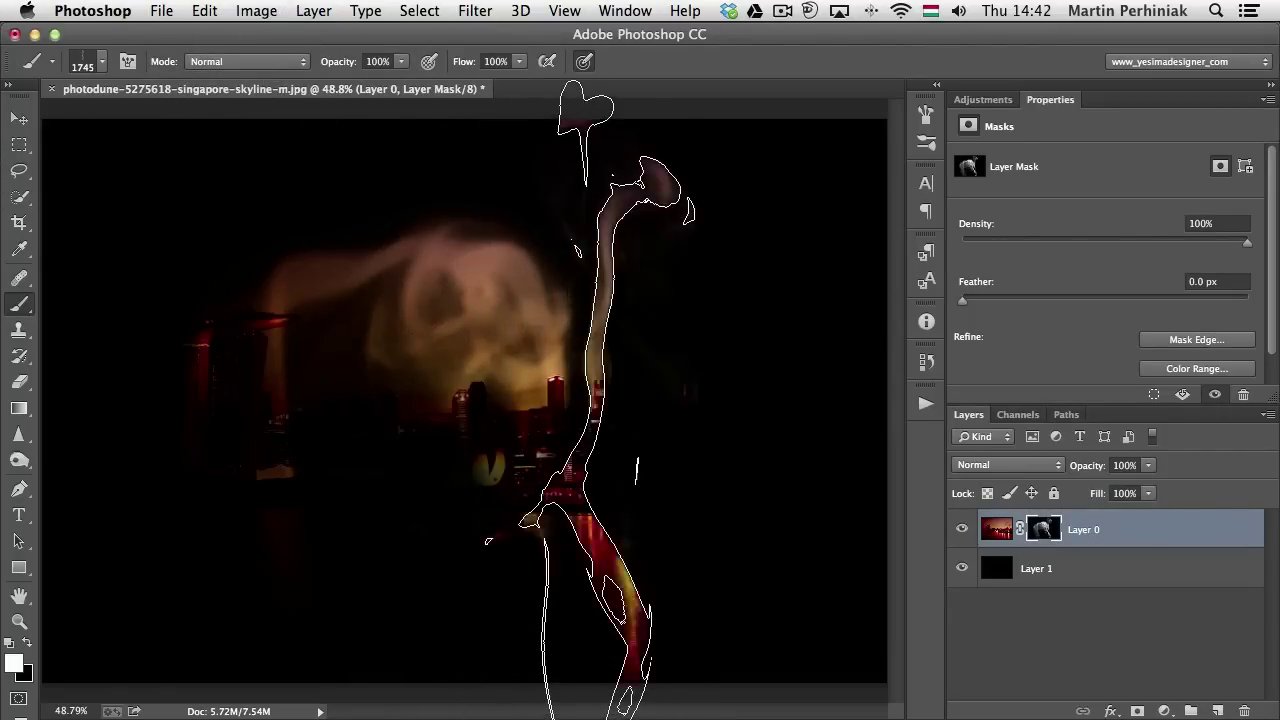
pyautogui.moveTo(765, 410); pyautogui.dragTo(720, 423)
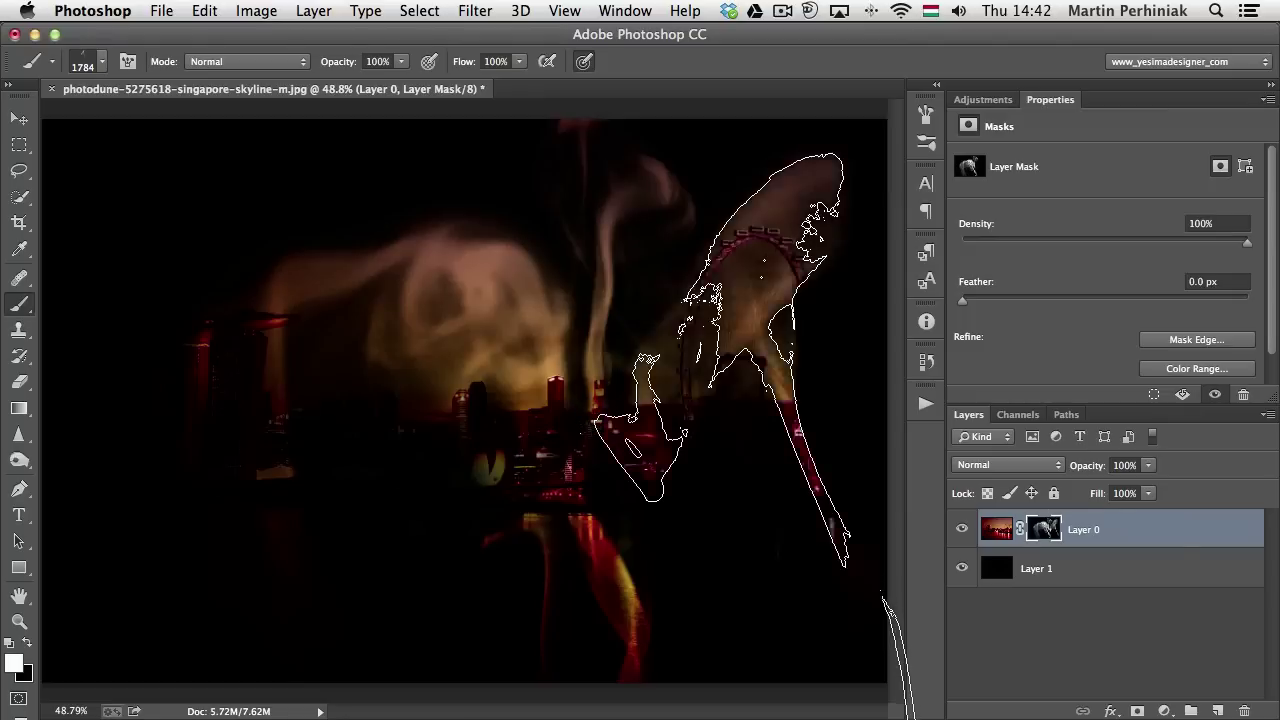
pyautogui.moveTo(205, 430)
pyautogui.mouseDown()
pyautogui.moveTo(5, 390)
pyautogui.moveTo(355, 450)
pyautogui.mouseUp()
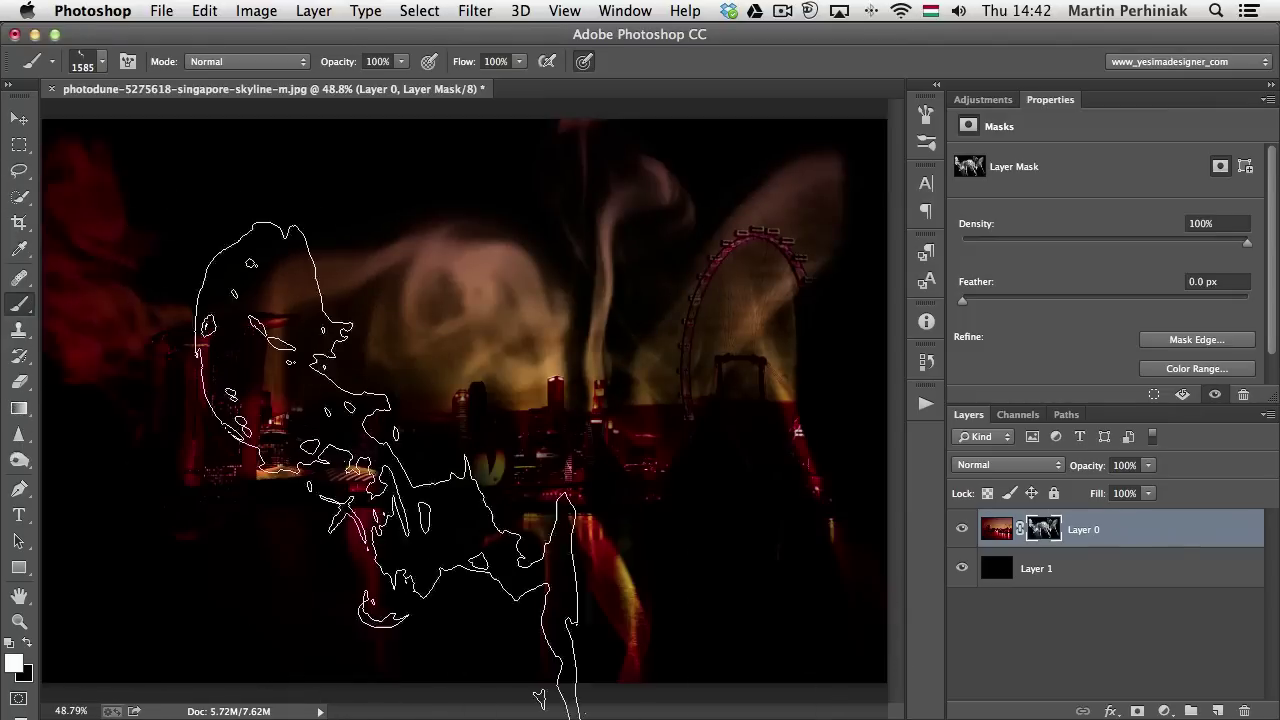
pyautogui.moveTo(615, 430)
pyautogui.mouseDown()
pyautogui.moveTo(460, 355)
pyautogui.moveTo(370, 460)
pyautogui.mouseUp()
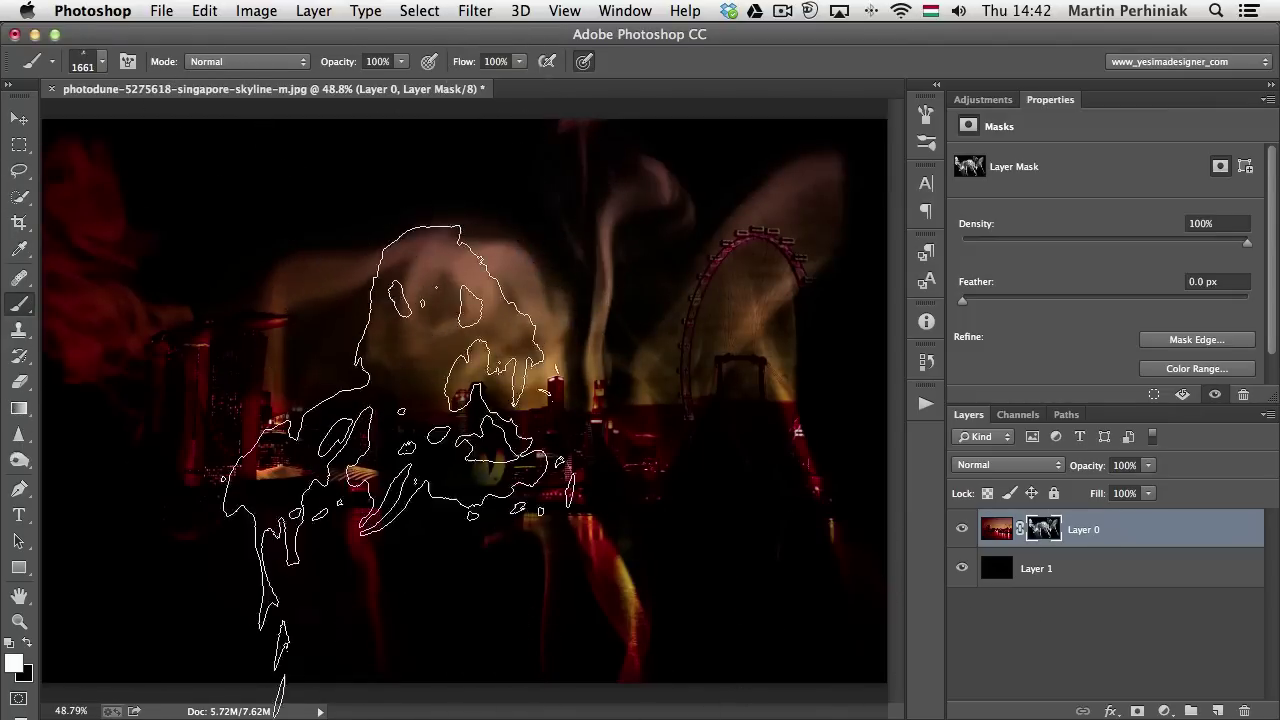
pyautogui.moveTo(471, 271); pyautogui.dragTo(586, 443)
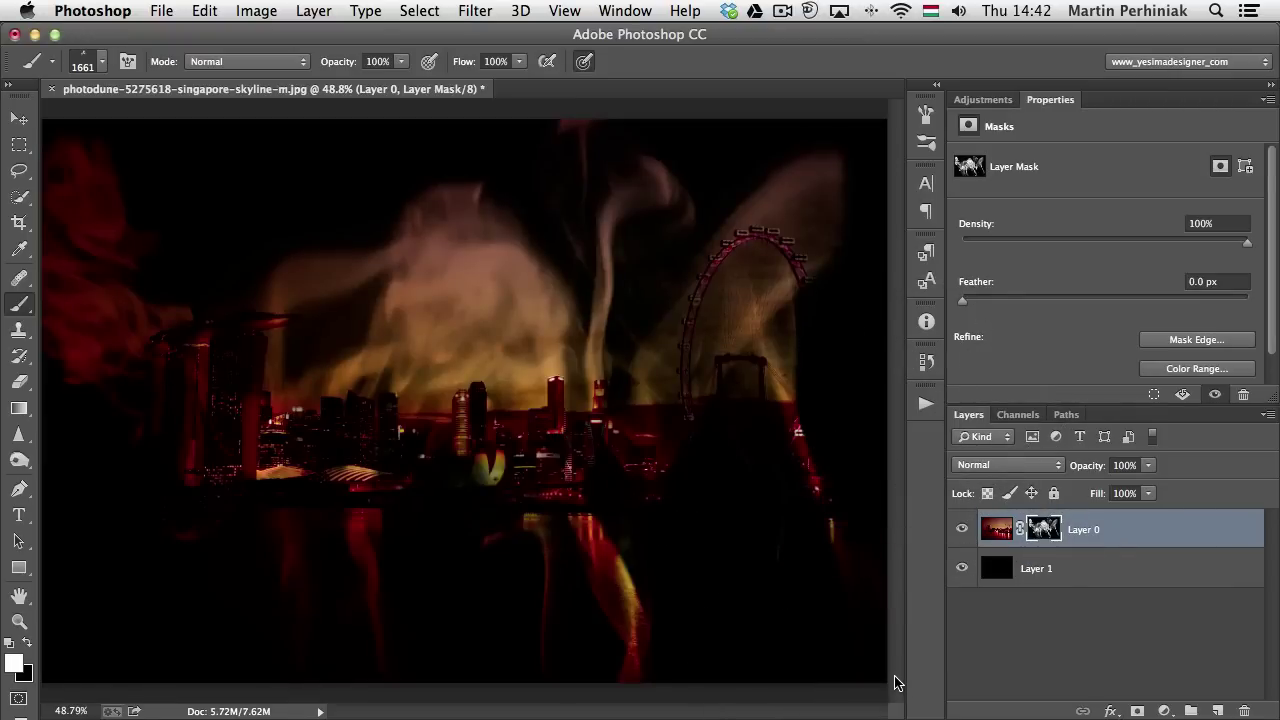
pyautogui.keyDown('alt'); pyautogui.click(1040, 530); pyautogui.keyUp('alt')
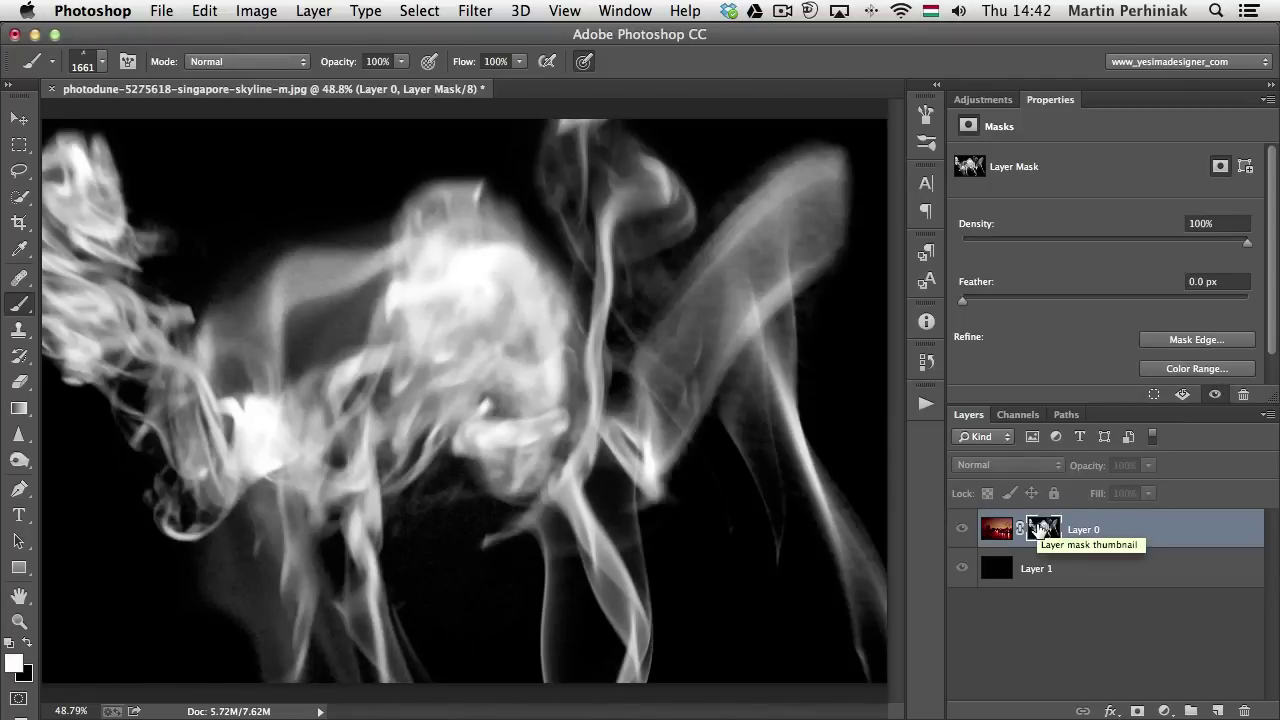
pyautogui.keyDown('alt'); pyautogui.click(1040, 530); pyautogui.keyUp('alt')
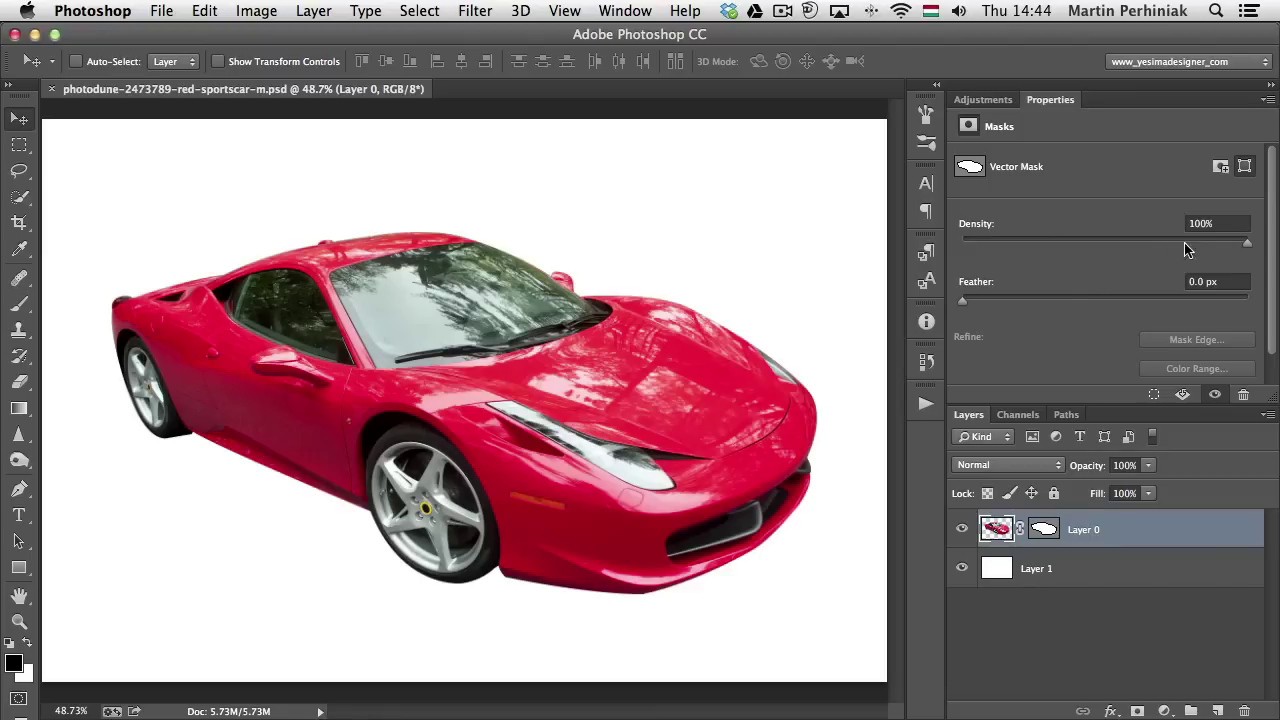
# Try a 38% density and a 98 px feather on the car's vector mask, resetting each one
pyautogui.moveTo(1247, 243); pyautogui.dragTo(1070, 241)
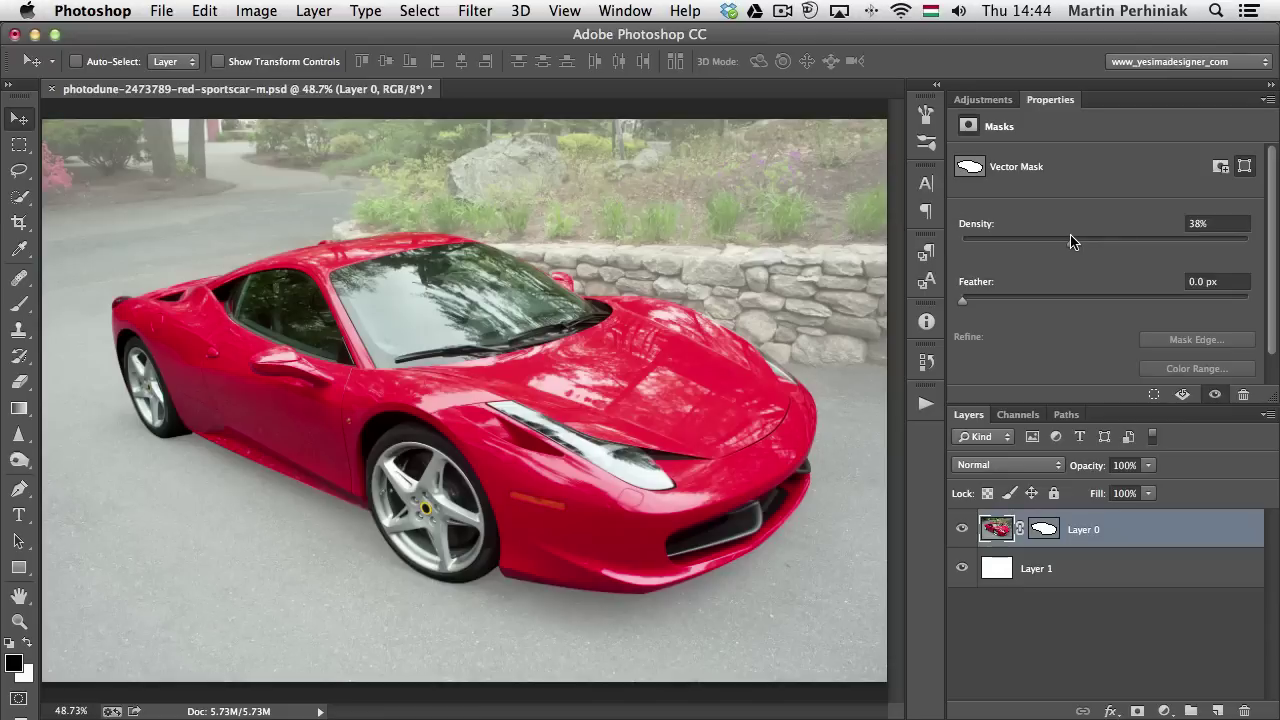
pyautogui.moveTo(1072, 245); pyautogui.dragTo(1275, 244)
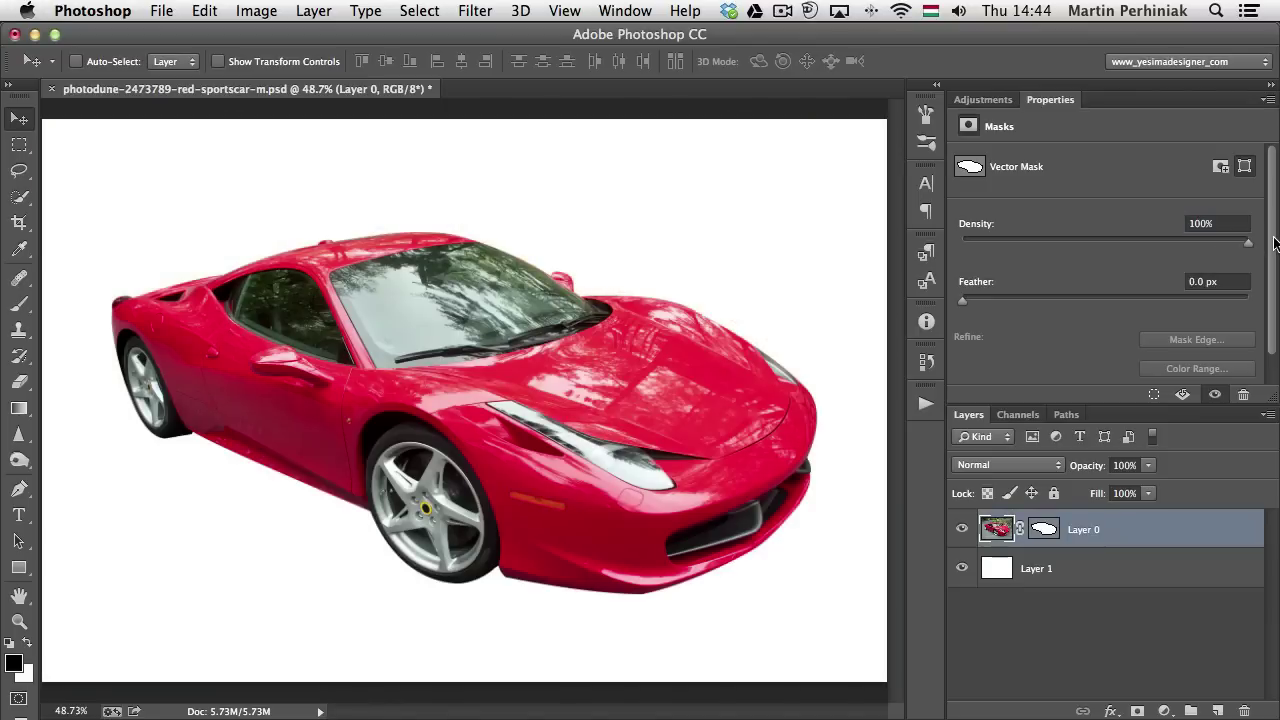
pyautogui.moveTo(962, 302); pyautogui.dragTo(1145, 307)
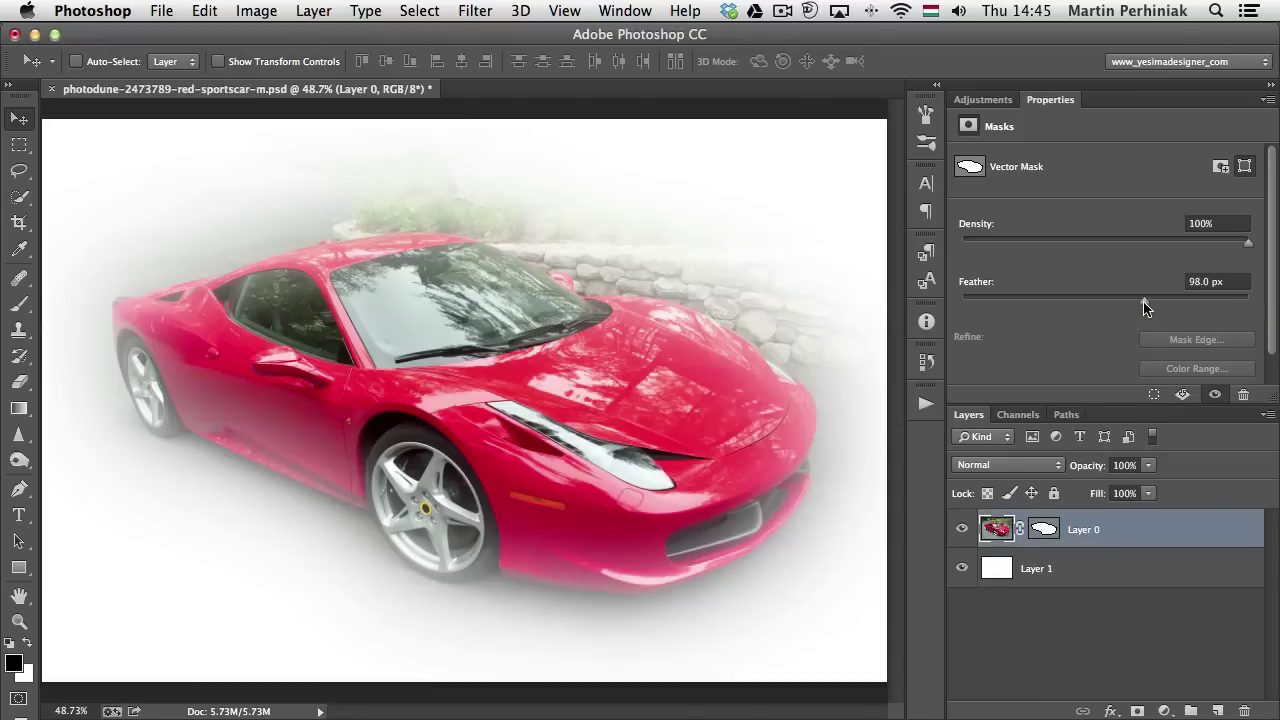
pyautogui.moveTo(1145, 307); pyautogui.dragTo(884, 300)
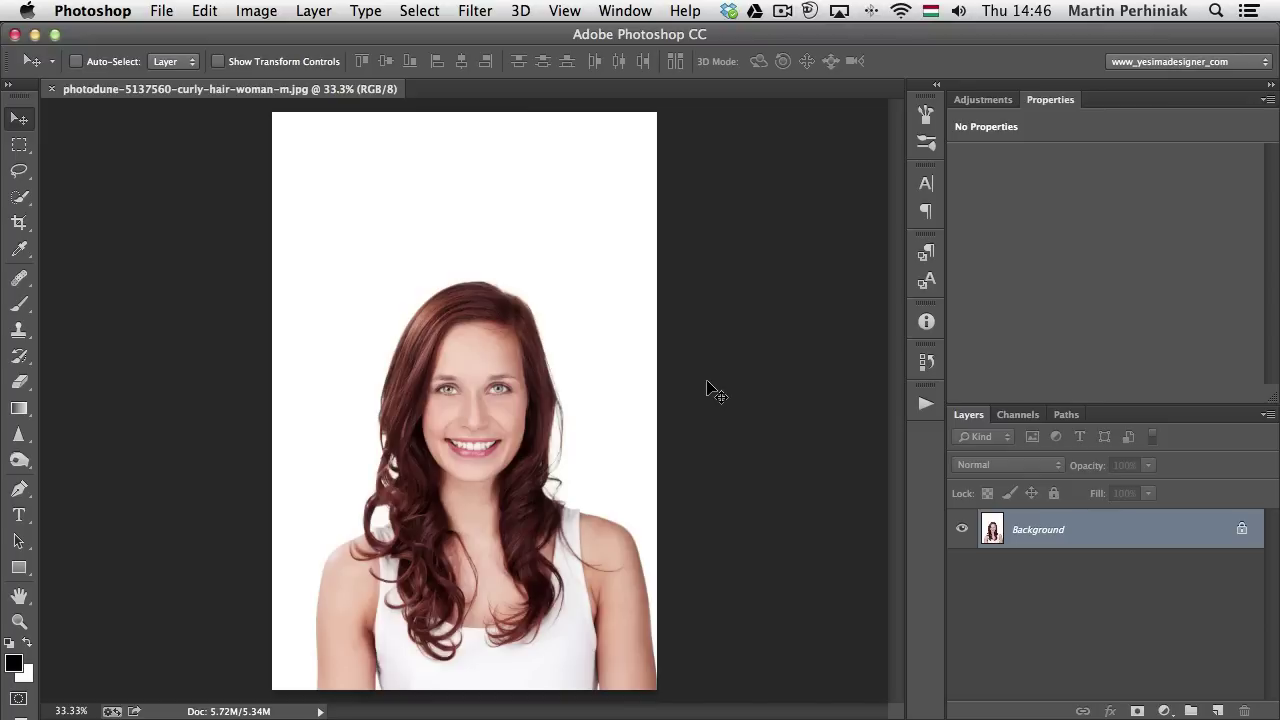
# Select the woman with the Quick Selection tool and add a layer mask from the selection
pyautogui.scroll(3, 471, 491)
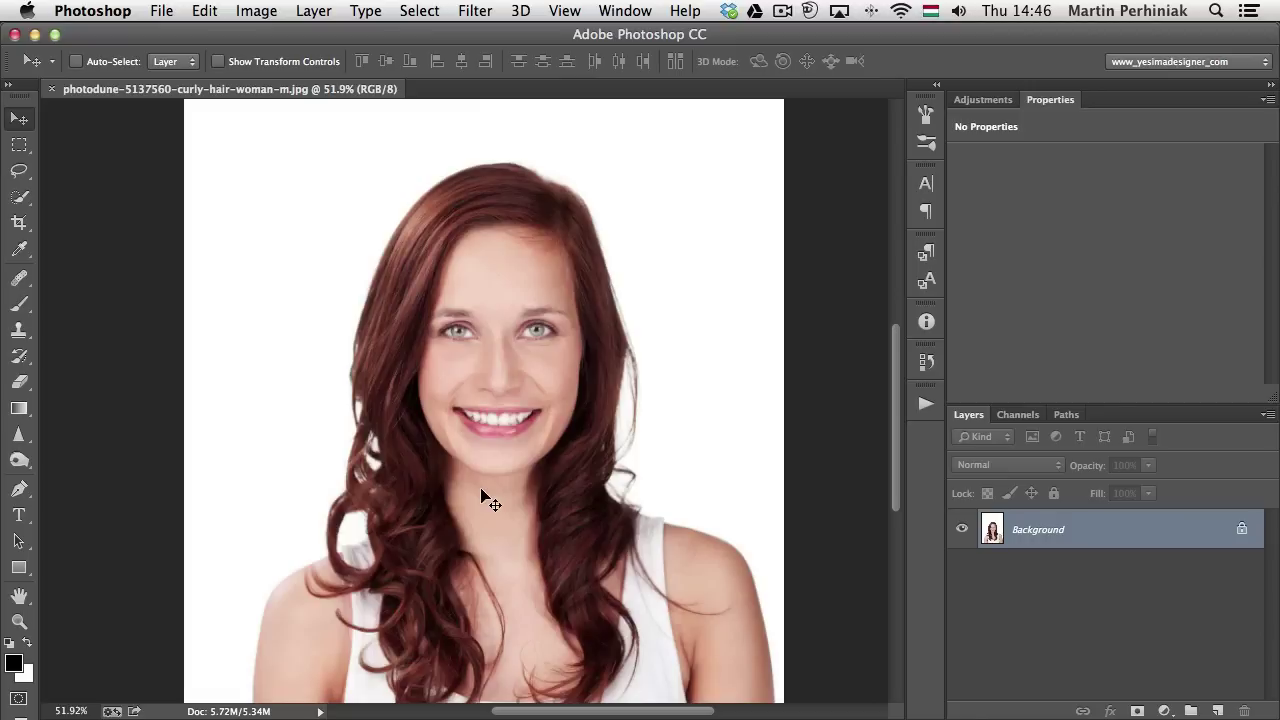
pyautogui.scroll(-3, 494, 523)
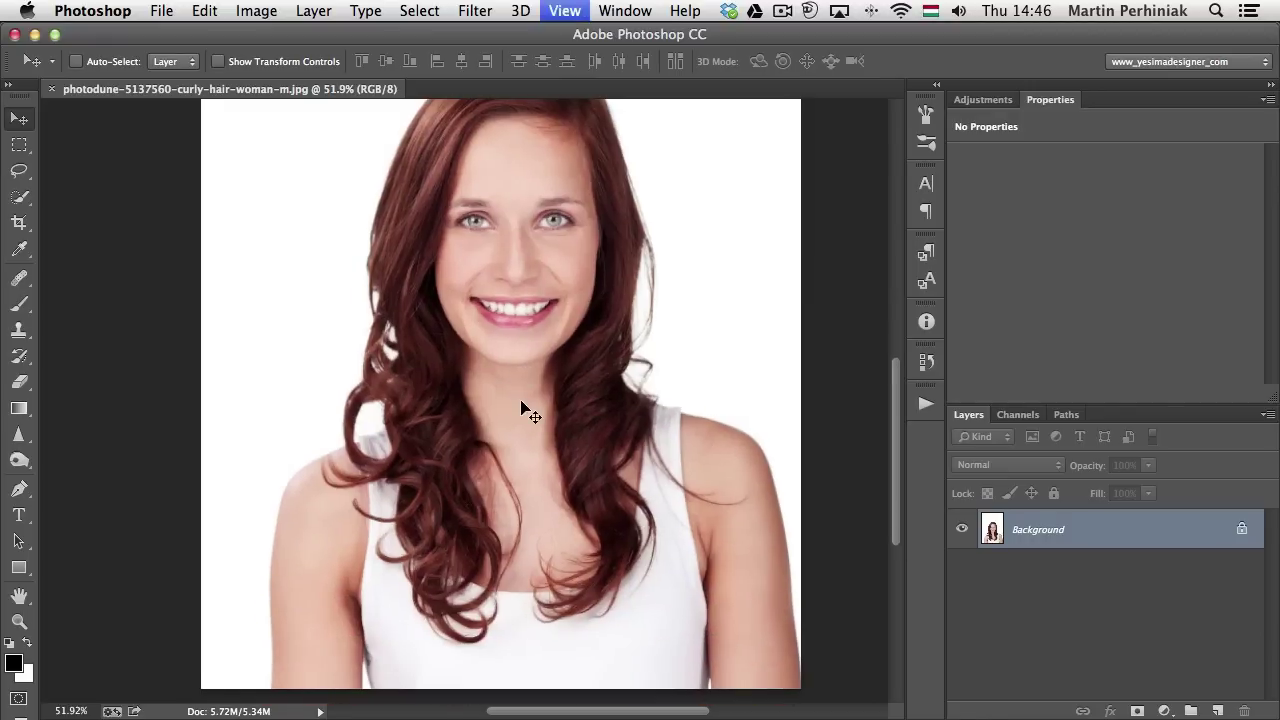
pyautogui.press('super+minus')
pyautogui.press('super+minus')
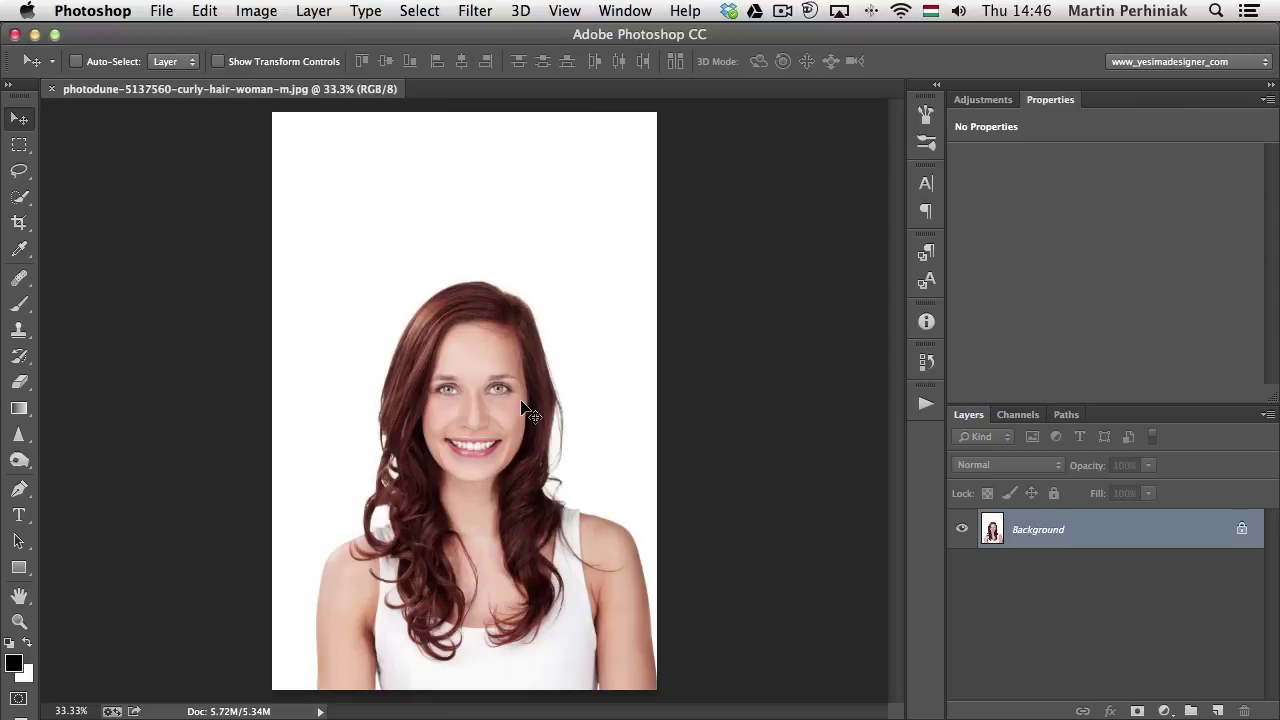
pyautogui.press('w')
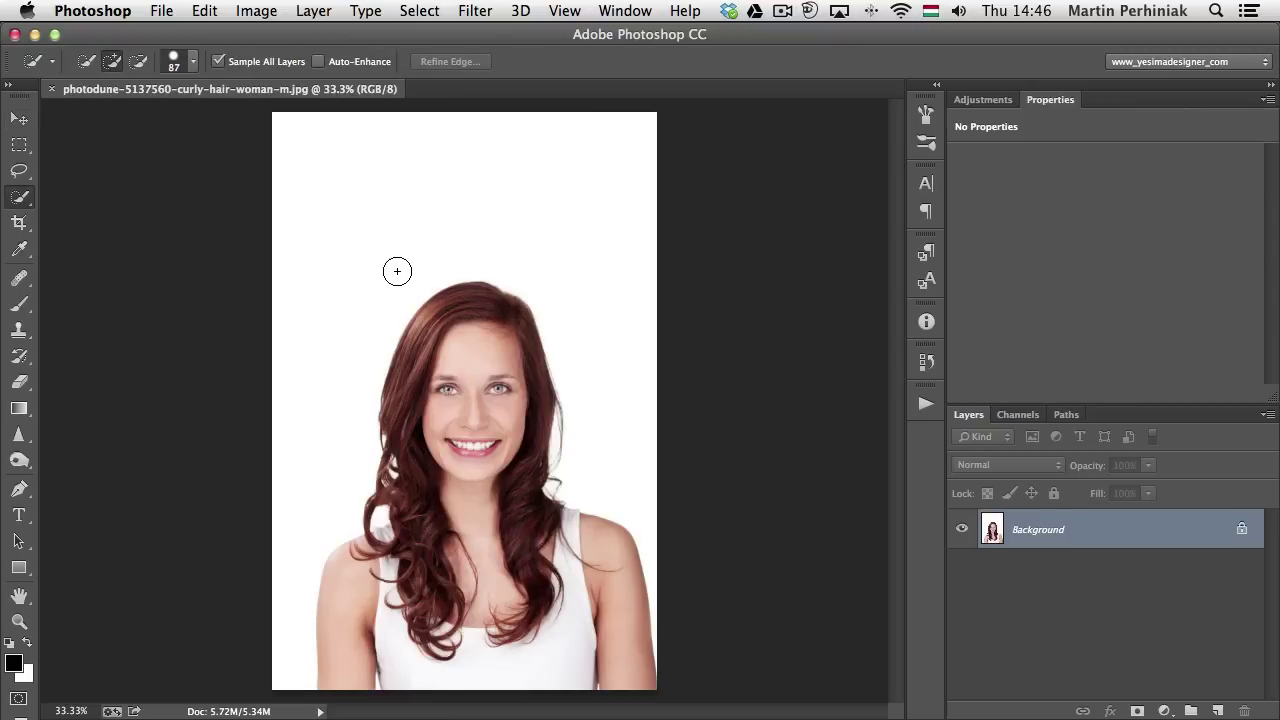
pyautogui.moveTo(446, 352)
pyautogui.mouseDown()
pyautogui.moveTo(433, 322)
pyautogui.moveTo(477, 545)
pyautogui.moveTo(520, 387)
pyautogui.moveTo(522, 512)
pyautogui.moveTo(538, 429)
pyautogui.moveTo(489, 594)
pyautogui.moveTo(435, 508)
pyautogui.moveTo(394, 642)
pyautogui.moveTo(393, 562)
pyautogui.moveTo(354, 590)
pyautogui.moveTo(349, 622)
pyautogui.moveTo(570, 595)
pyautogui.moveTo(595, 559)
pyautogui.moveTo(612, 628)
pyautogui.mouseUp()
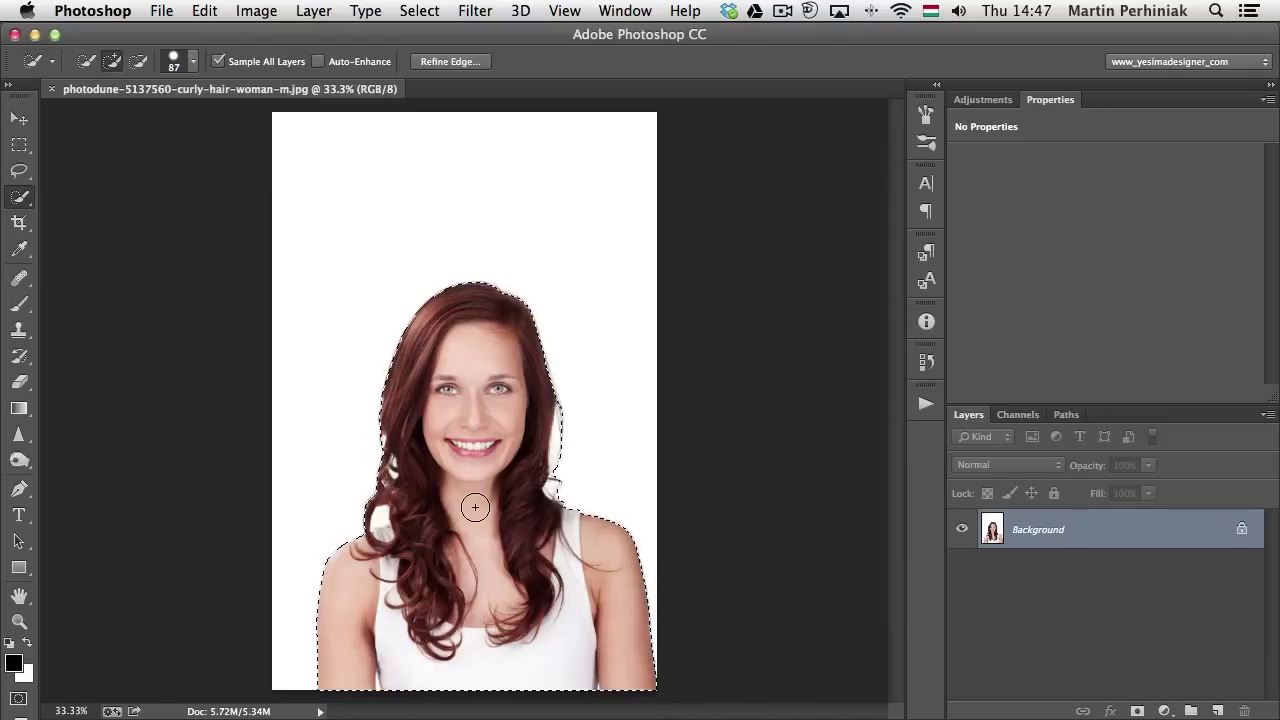
pyautogui.click(1137, 711)
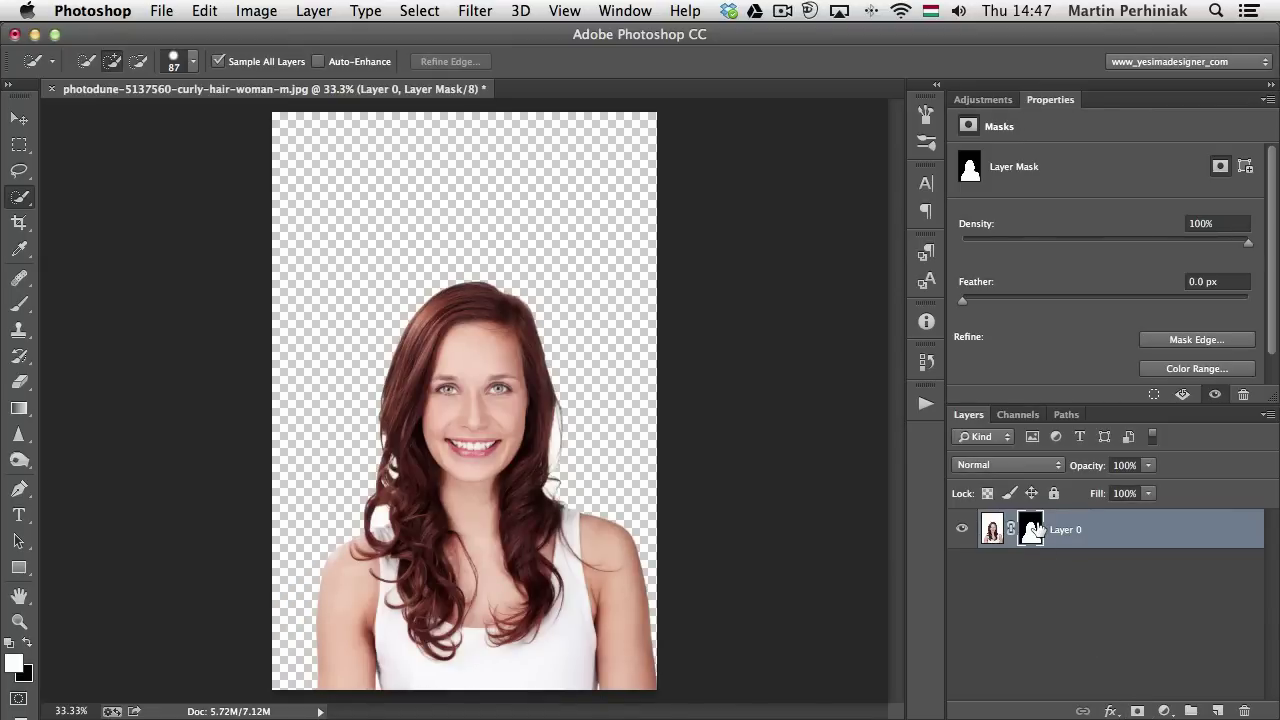
# Open Refine Mask for the woman's layer mask, browse the view modes and keep the preview on black
pyautogui.click(1183, 344)
pyautogui.moveTo(558, 57); pyautogui.dragTo(767, 108)
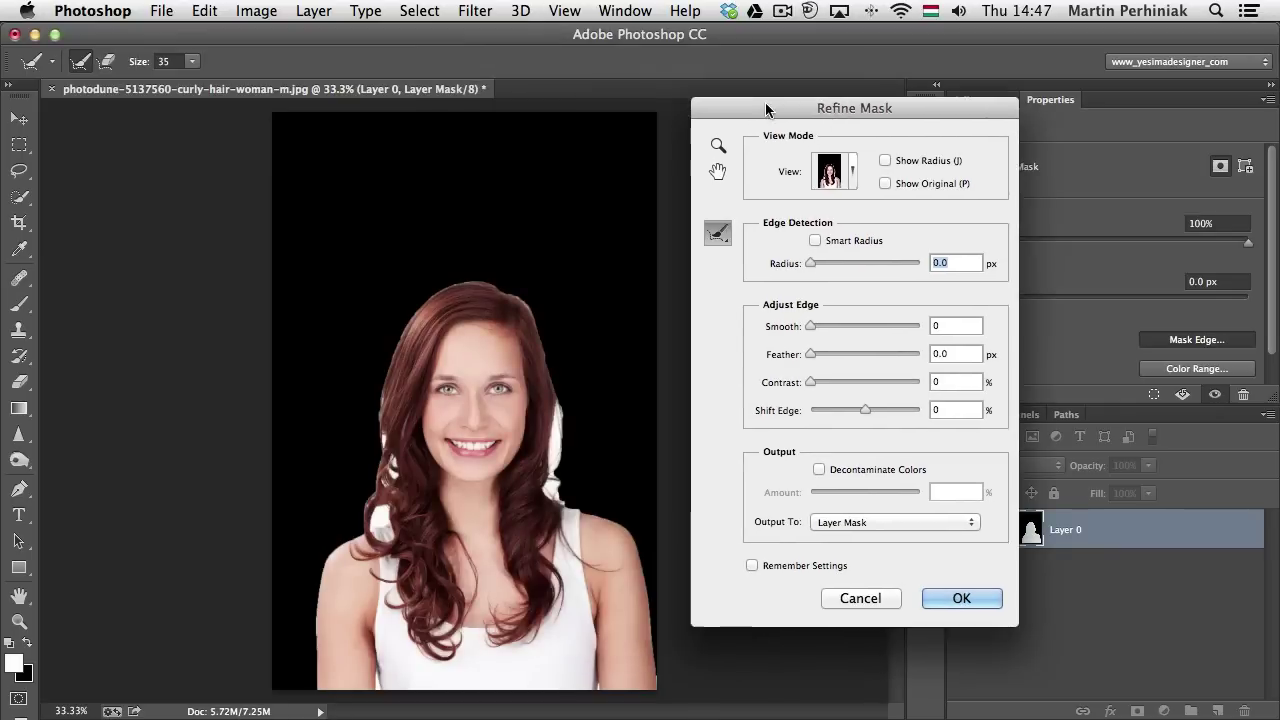
pyautogui.click(852, 173)
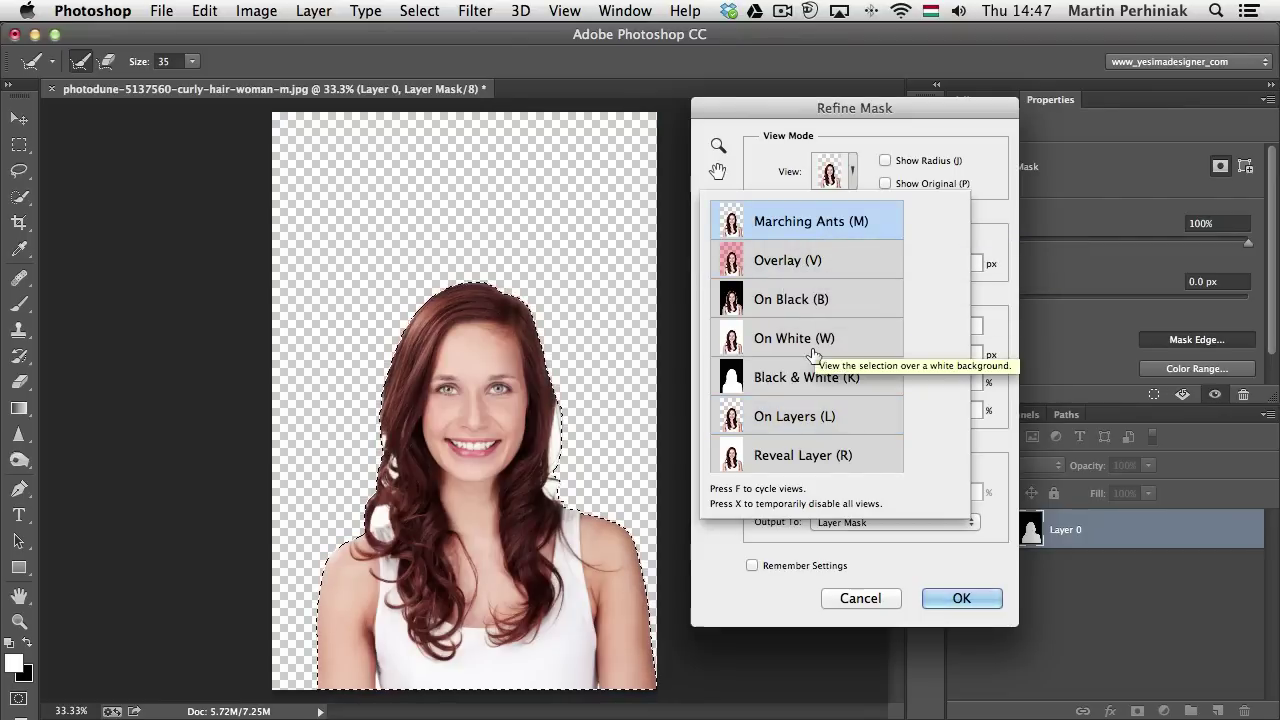
pyautogui.click(792, 148)
# Examine the unrefined mask edges up close around the woman's curls, face and the top of her hair
pyautogui.click(487, 381)
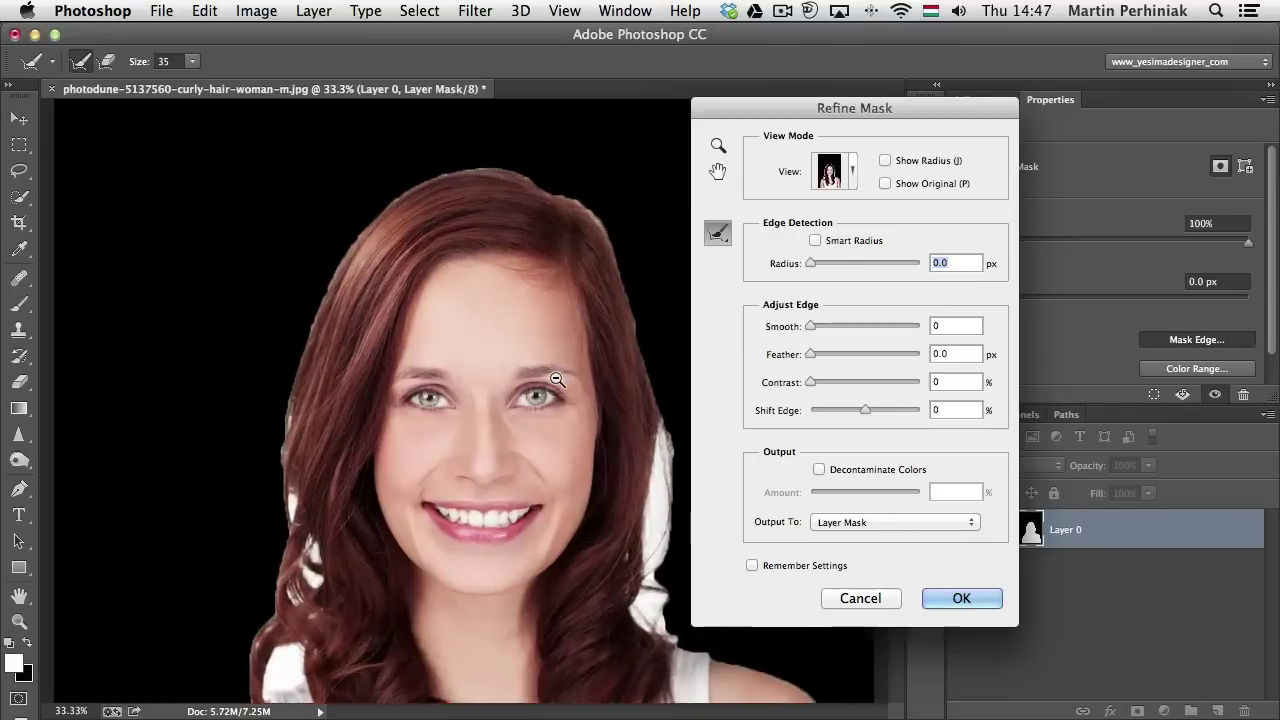
pyautogui.moveTo(443, 457); pyautogui.dragTo(539, 226)
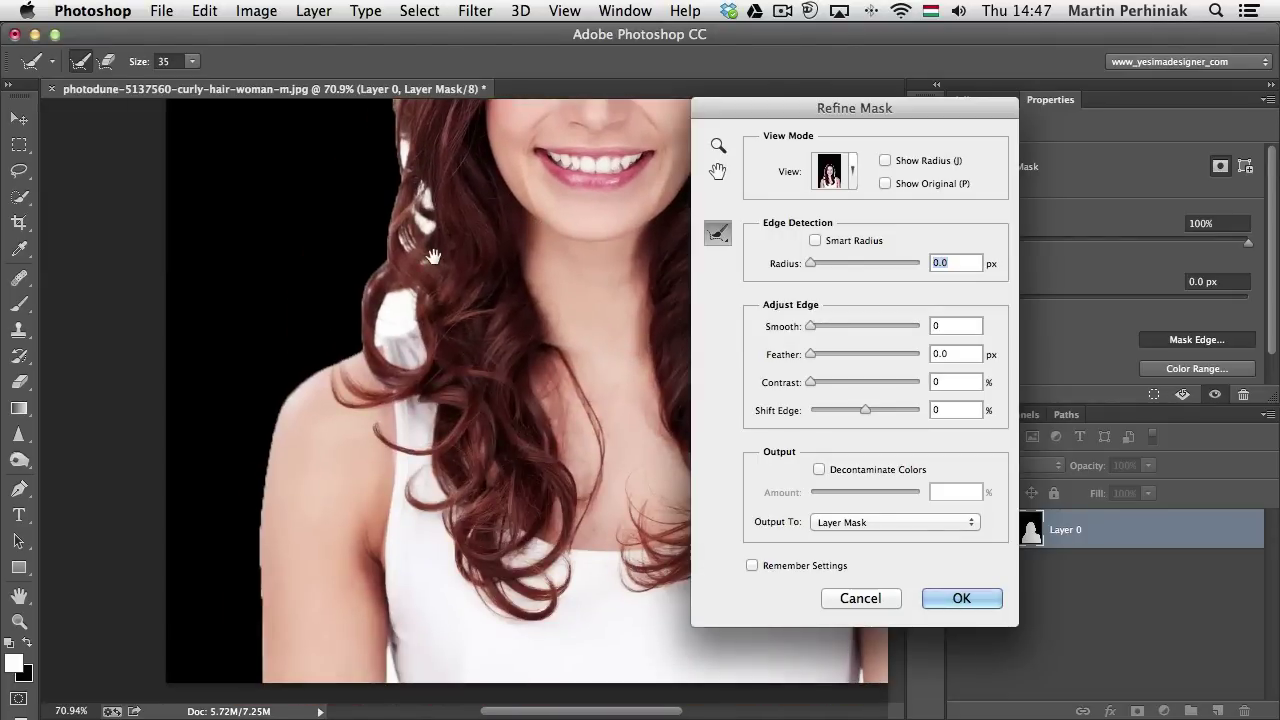
pyautogui.moveTo(413, 312); pyautogui.dragTo(396, 392)
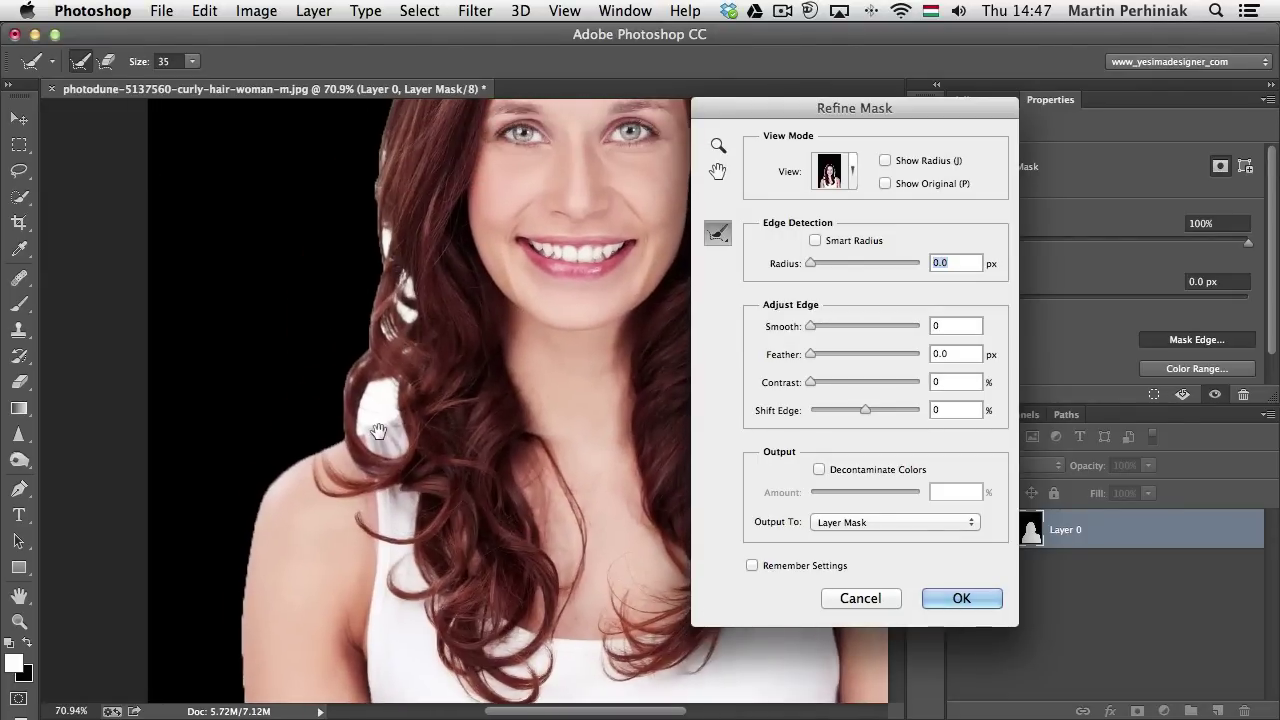
pyautogui.click(378, 433)
pyautogui.click(540, 155)
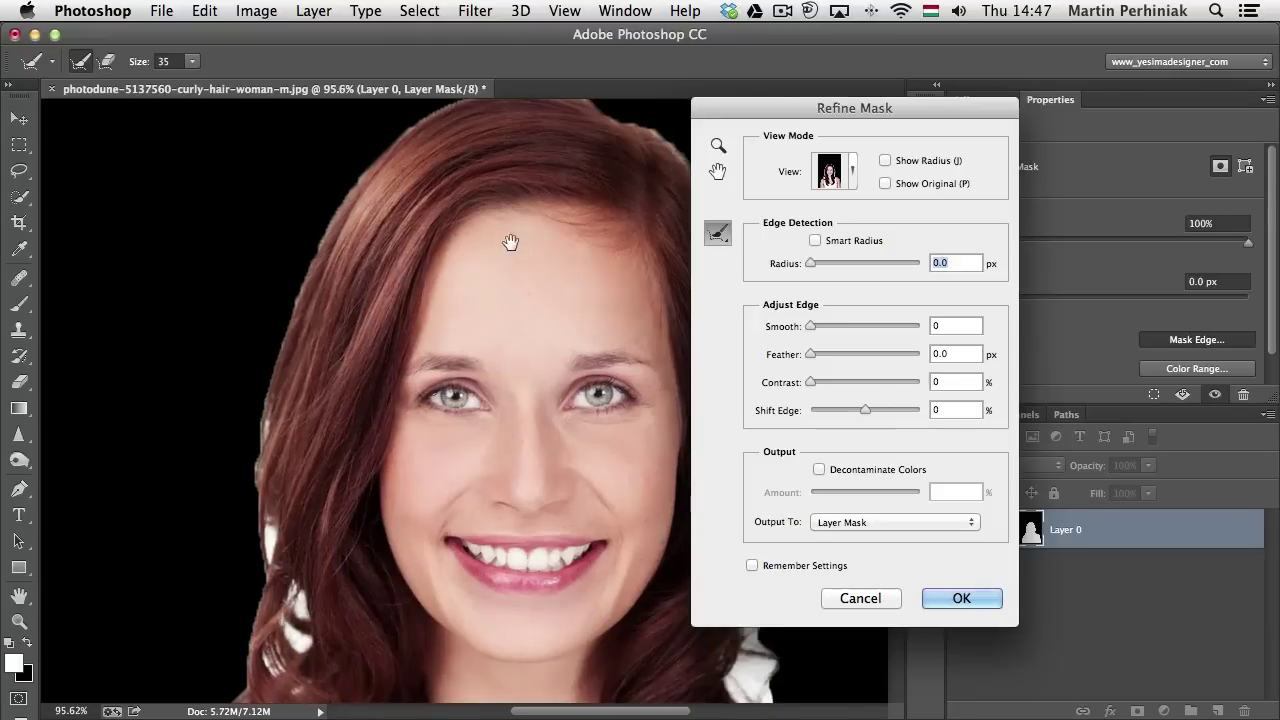
pyautogui.click(440, 440)
pyautogui.click(450, 430)
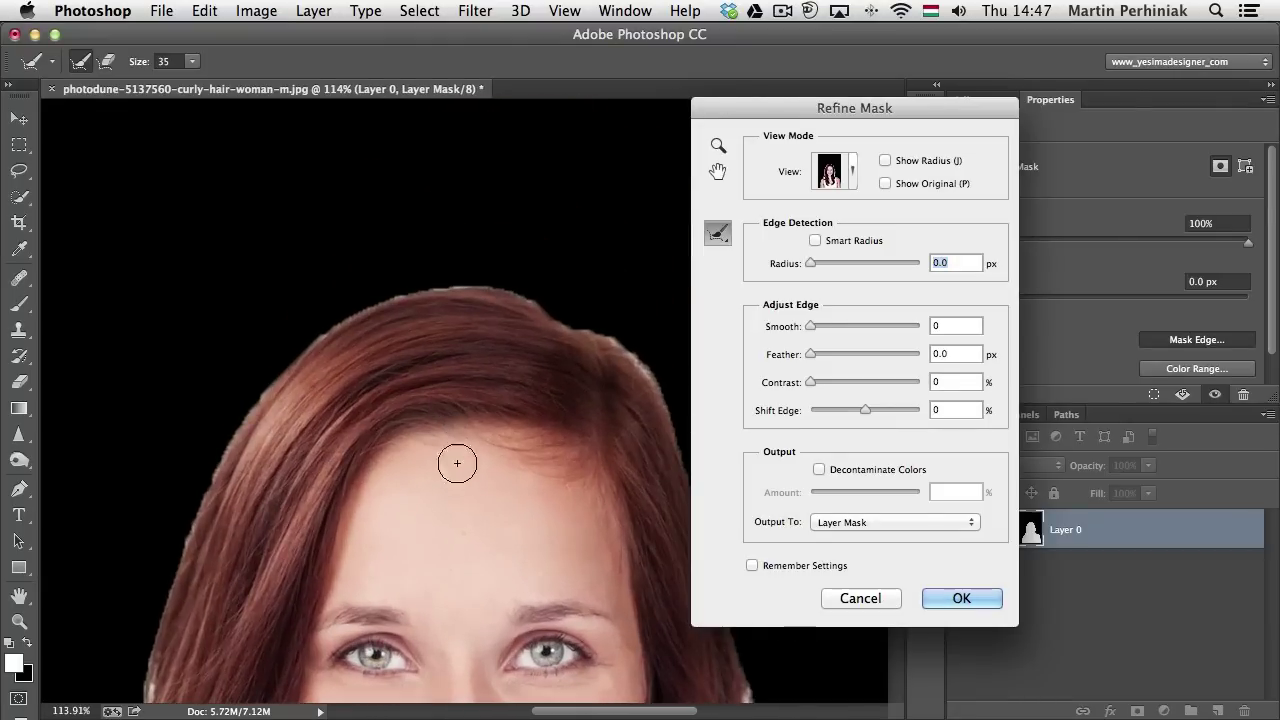
pyautogui.moveTo(457, 460); pyautogui.dragTo(427, 407)
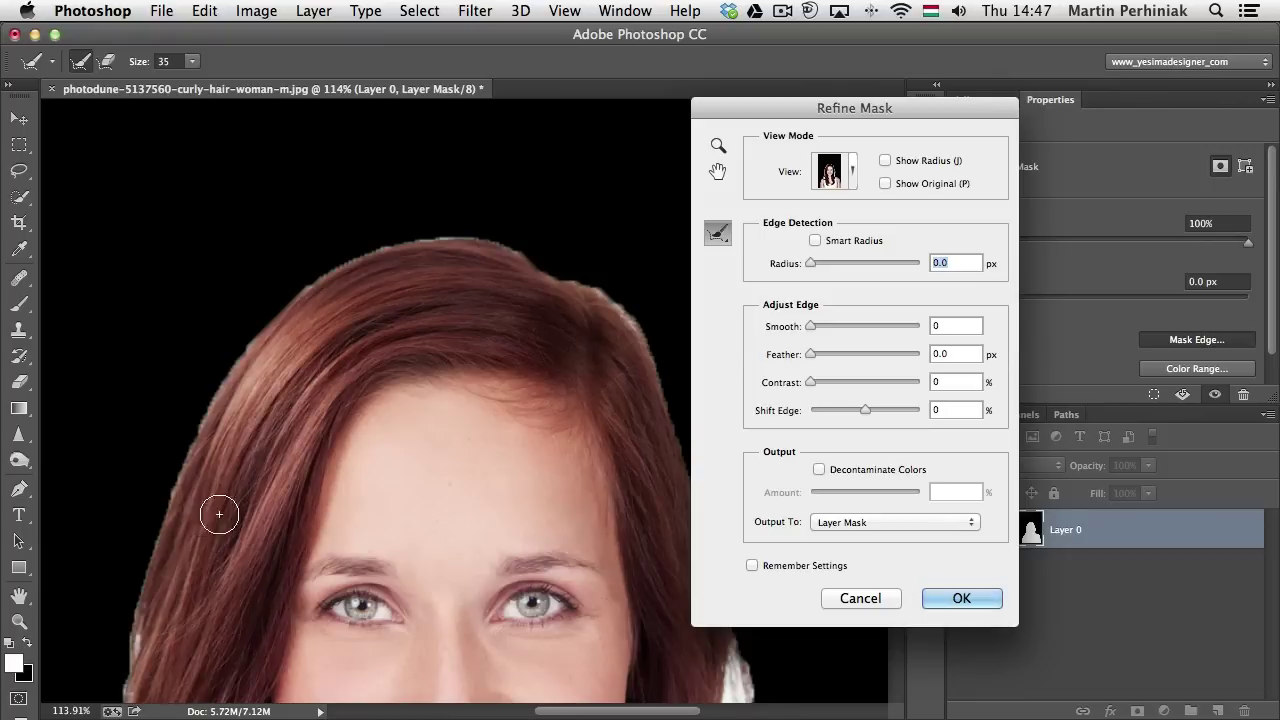
# Enable Smart Radius with a 60.8 px radius and compare the refined edge with the original
pyautogui.moveTo(811, 104); pyautogui.dragTo(846, 103)
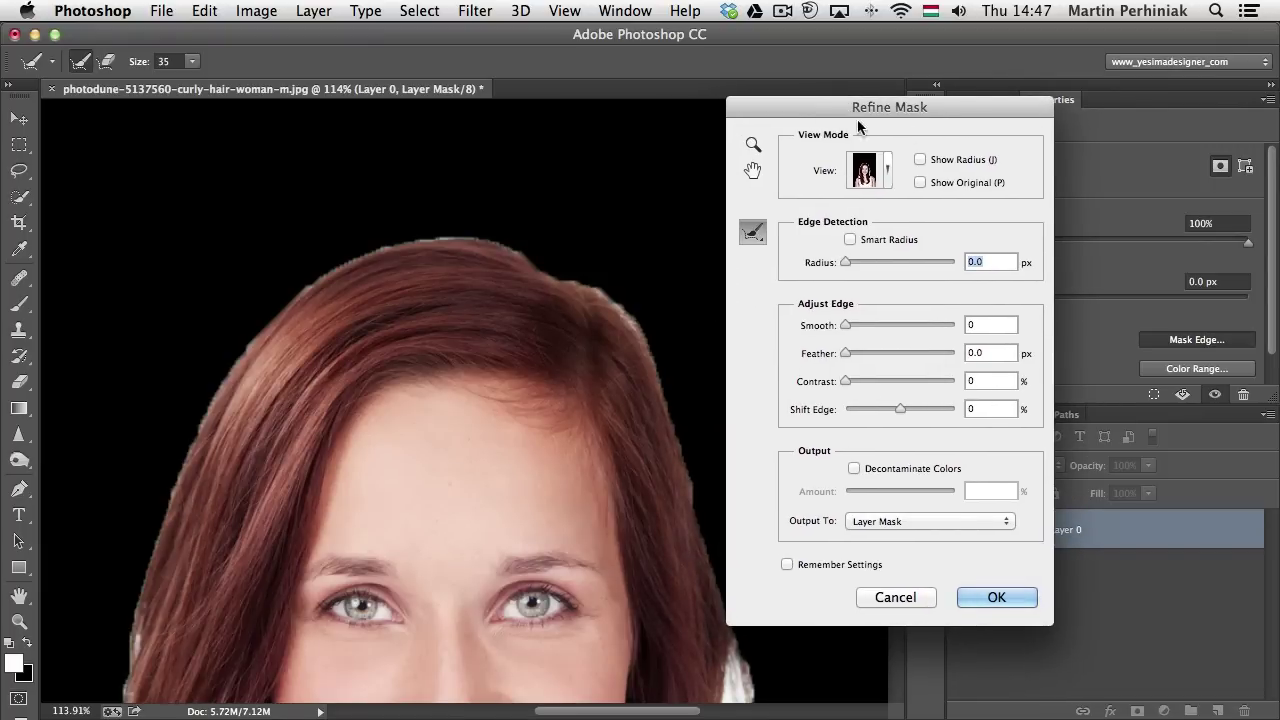
pyautogui.click(850, 240)
pyautogui.moveTo(845, 263); pyautogui.dragTo(907, 262)
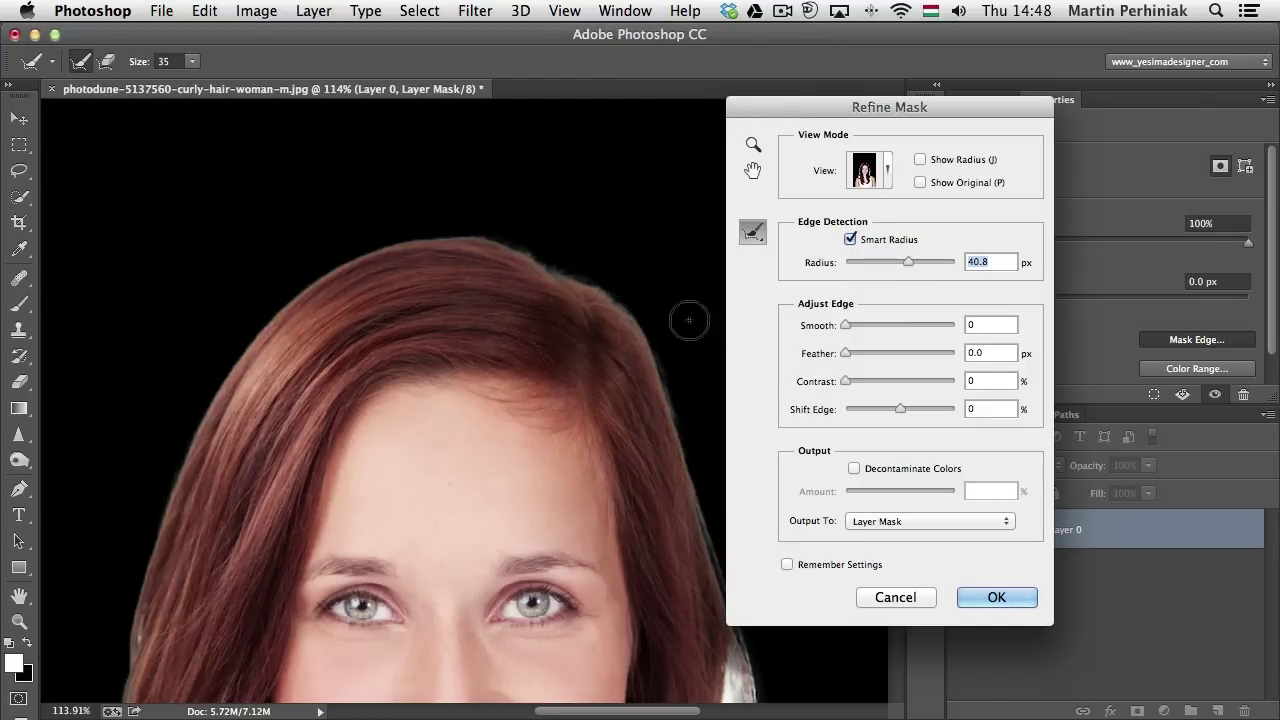
pyautogui.moveTo(904, 265); pyautogui.dragTo(924, 257)
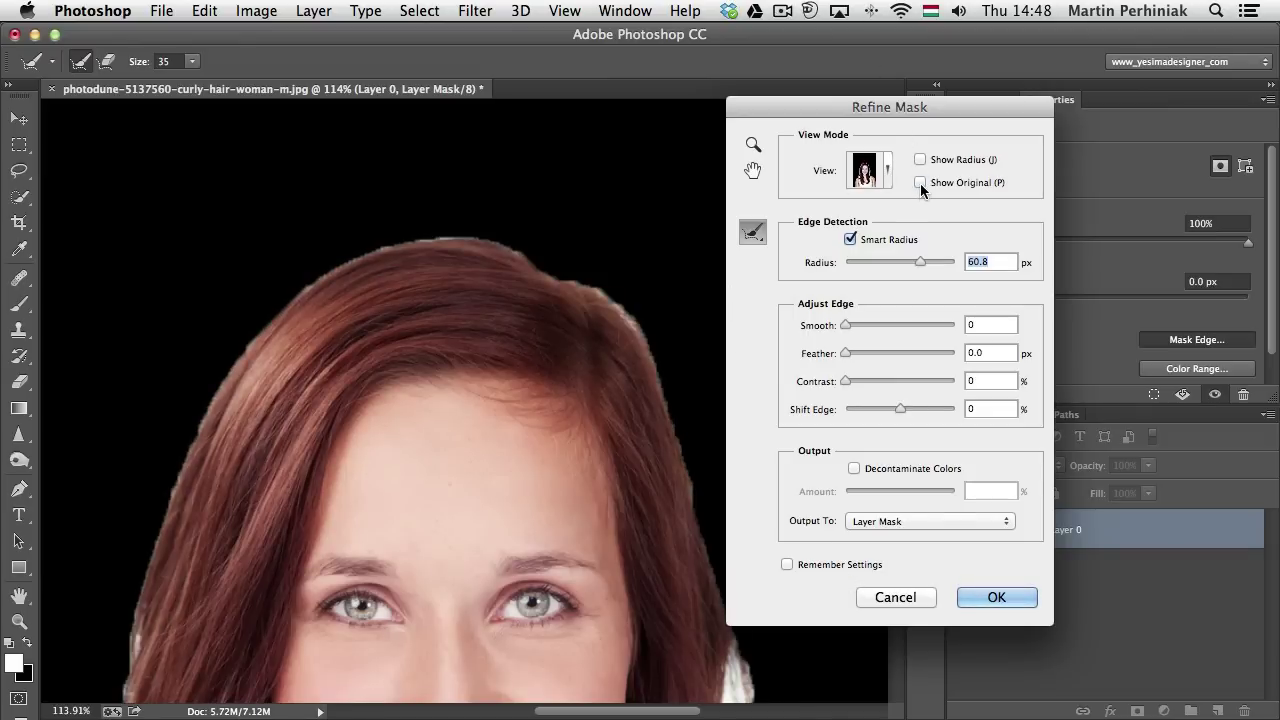
pyautogui.click(920, 183)
pyautogui.click(920, 183)
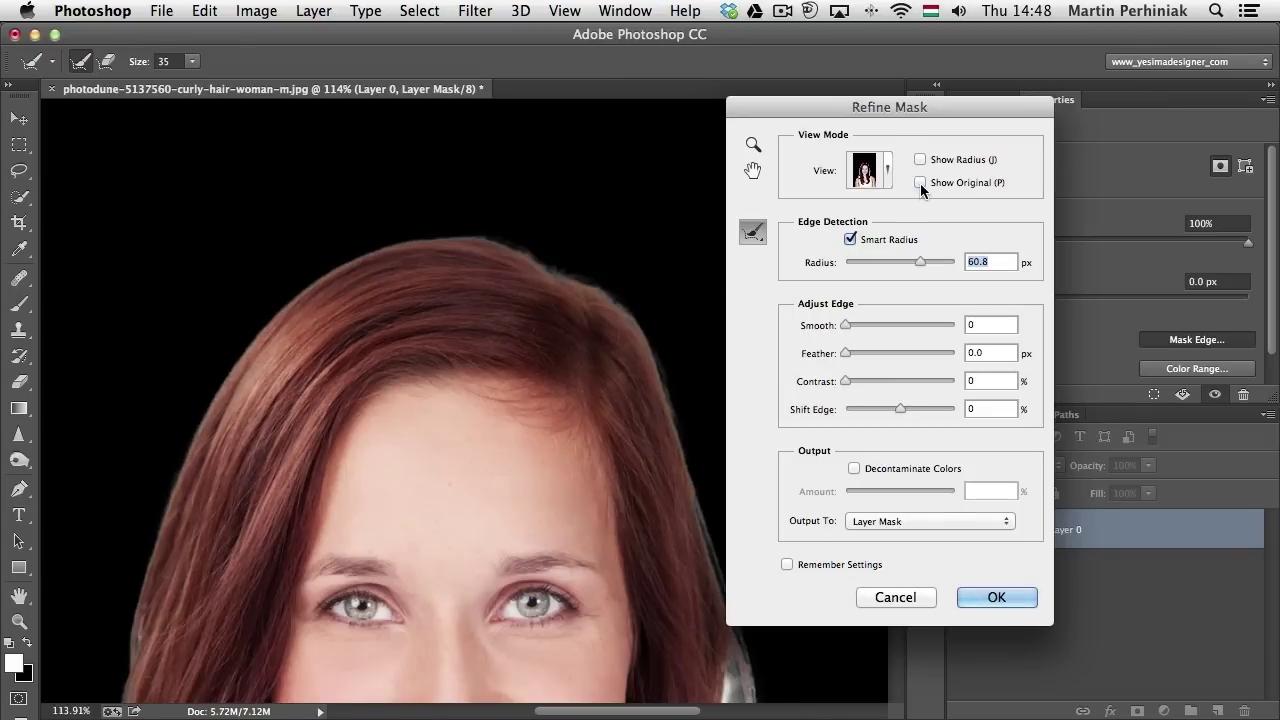
# Try edge shifts of -38% and +16% and 100% color decontamination, turn decontamination off and set Shift Edge to -5%
pyautogui.click(878, 409)
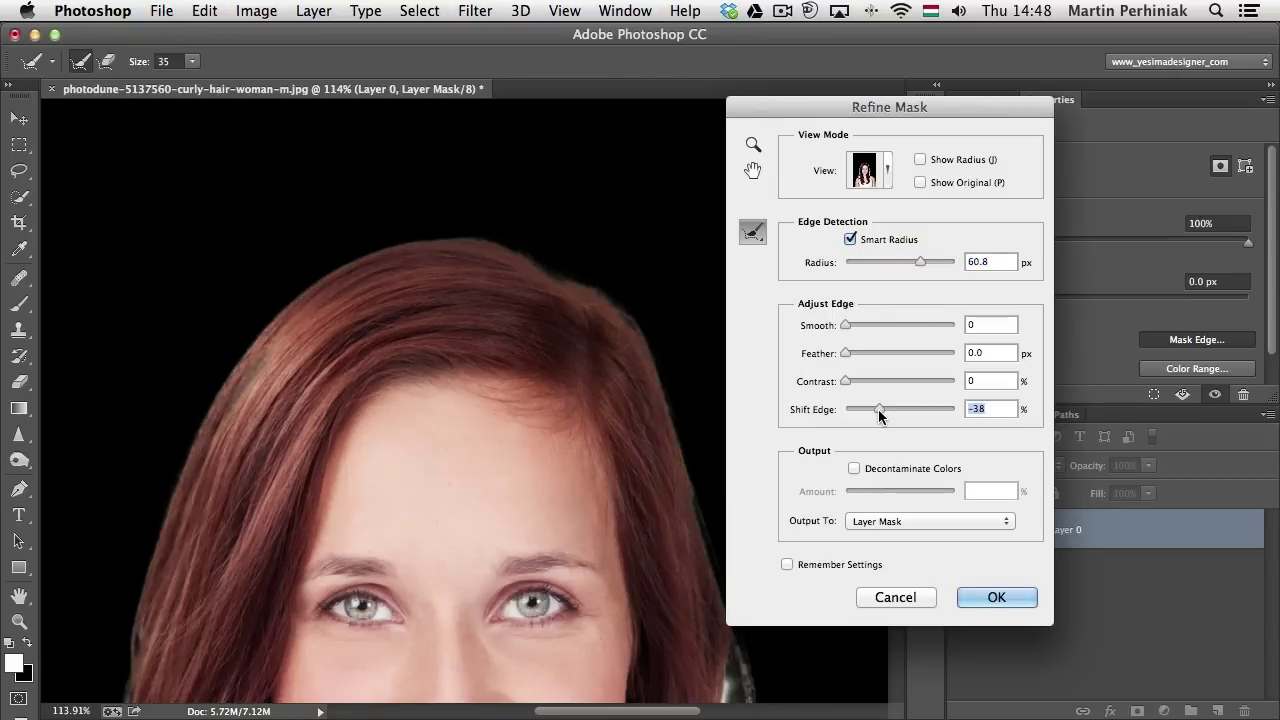
pyautogui.moveTo(878, 409); pyautogui.dragTo(908, 406)
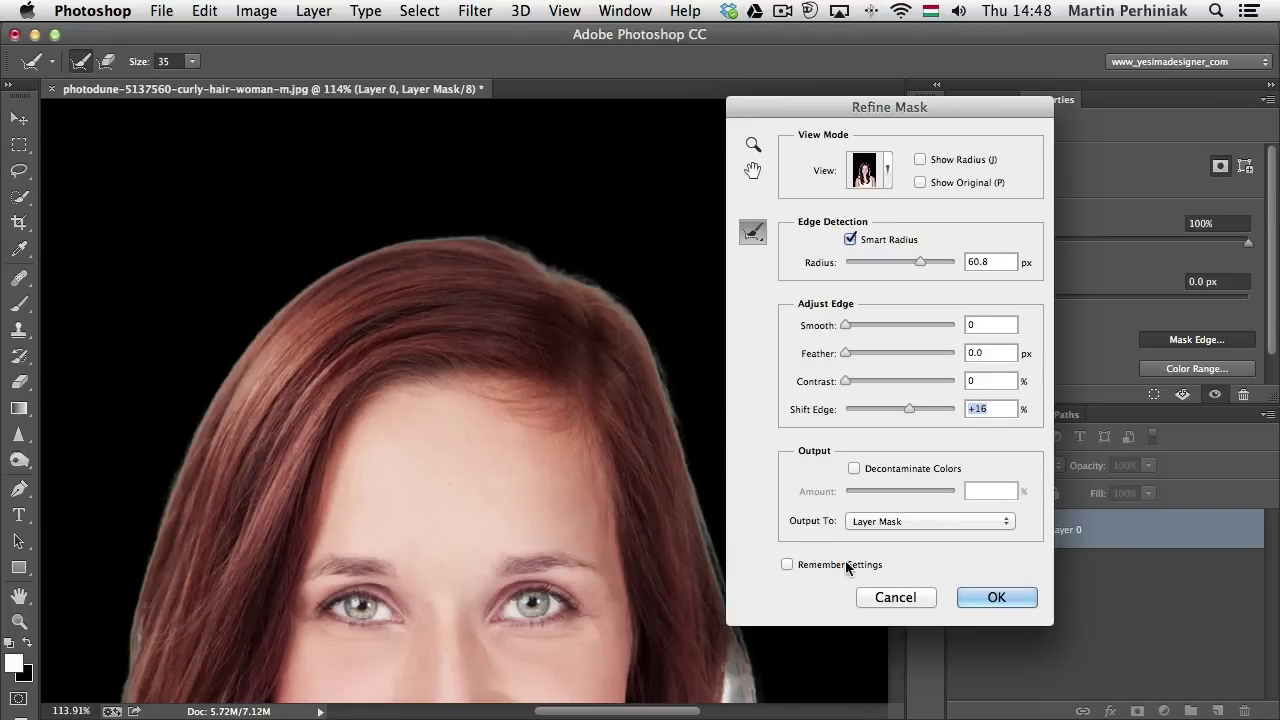
pyautogui.click(853, 468)
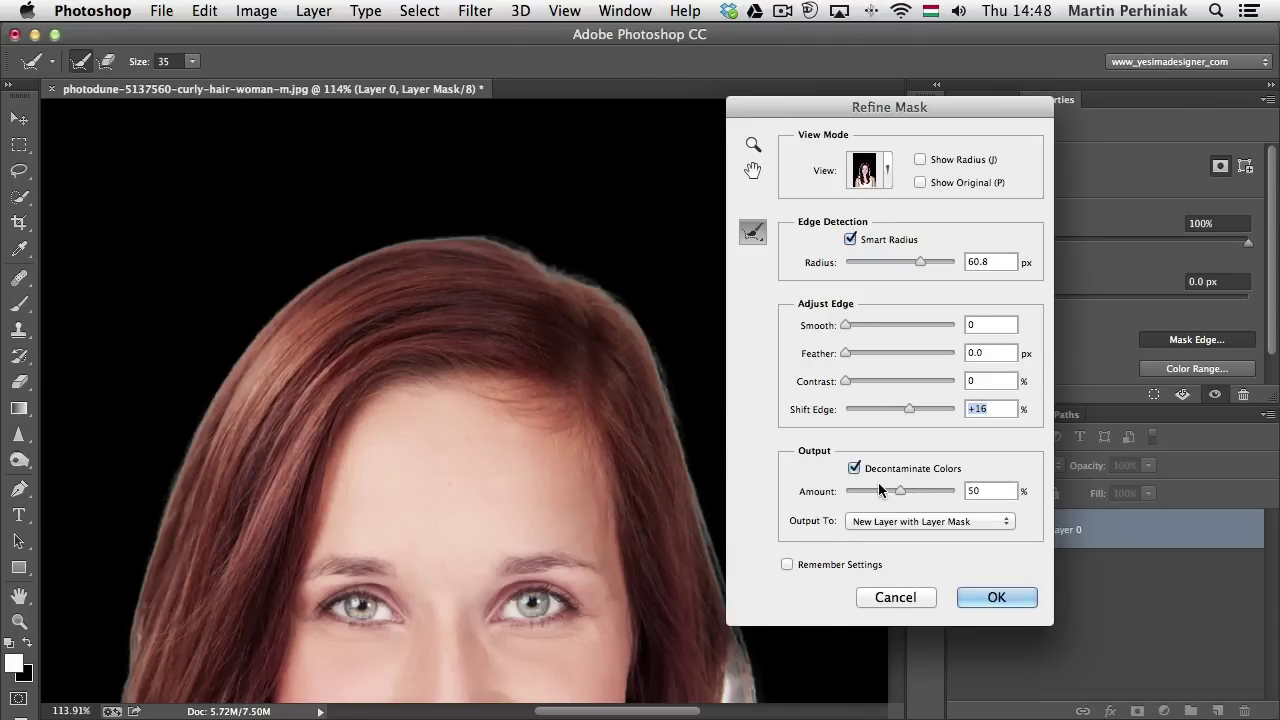
pyautogui.moveTo(900, 491); pyautogui.dragTo(981, 486)
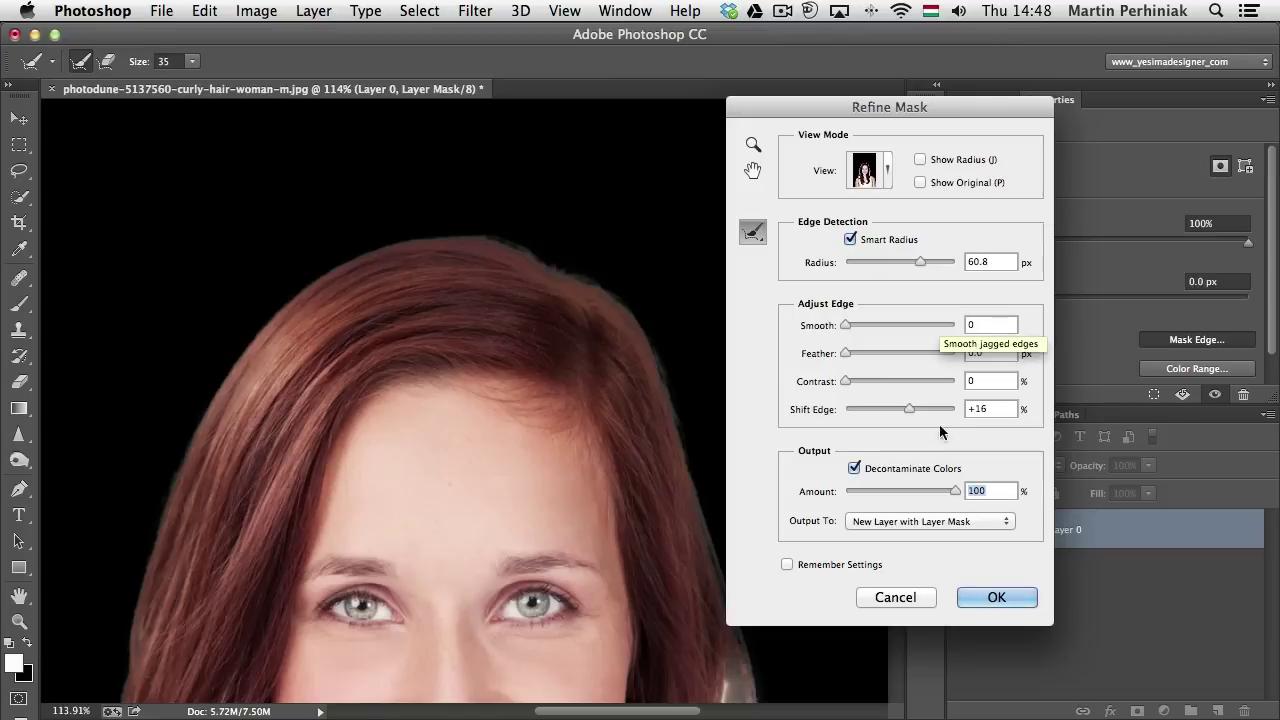
pyautogui.moveTo(940, 491); pyautogui.dragTo(922, 491)
pyautogui.click(866, 468)
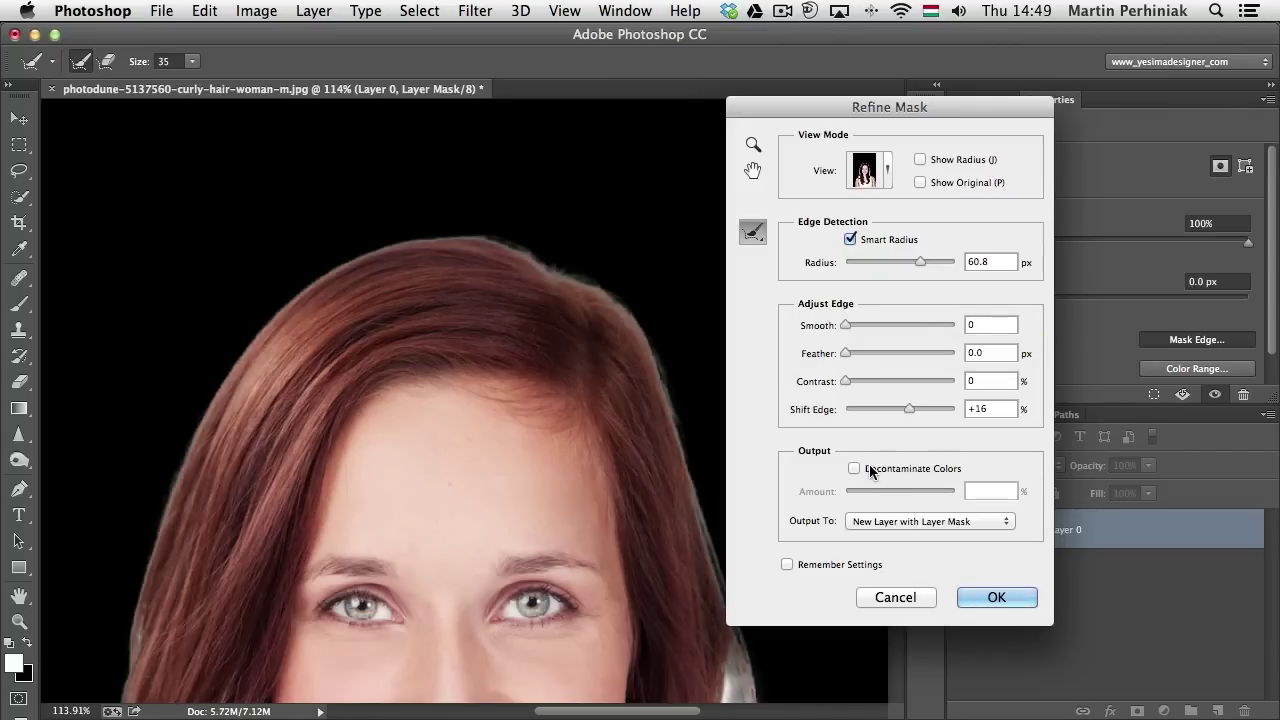
pyautogui.click(894, 408)
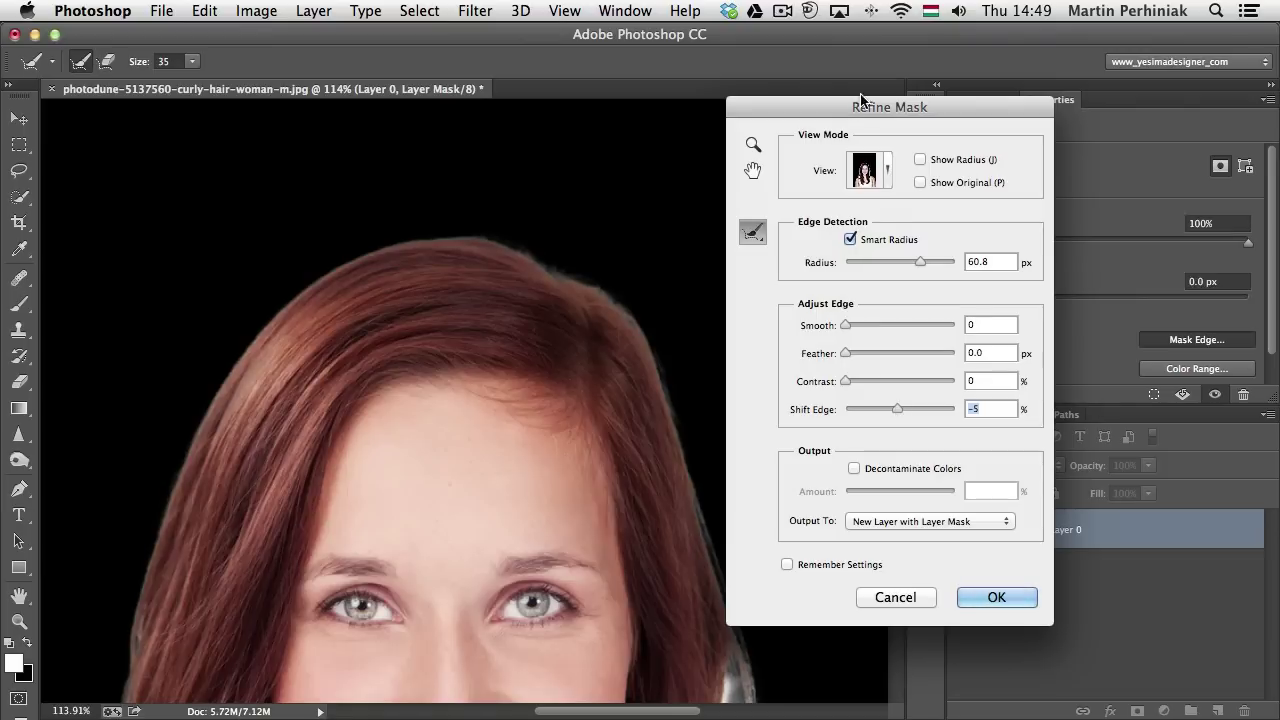
# Brush the size 35 Refine Radius tool along the hair outline on both sides and the top of the head
pyautogui.moveTo(843, 107); pyautogui.dragTo(927, 109)
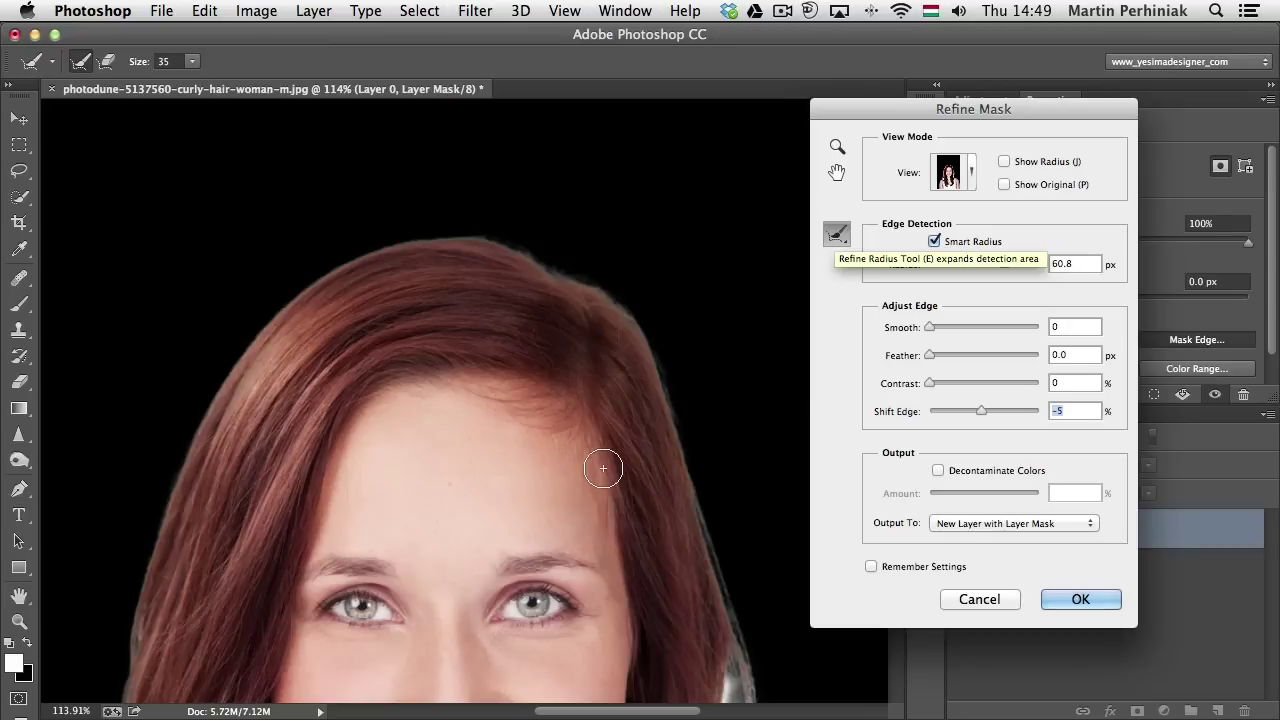
pyautogui.moveTo(672, 398)
pyautogui.mouseDown()
pyautogui.moveTo(645, 340)
pyautogui.moveTo(725, 578)
pyautogui.mouseUp()
pyautogui.moveTo(690, 490); pyautogui.dragTo(718, 595)
pyautogui.moveTo(702, 512)
pyautogui.mouseDown()
pyautogui.moveTo(723, 627)
pyautogui.moveTo(700, 490)
pyautogui.mouseUp()
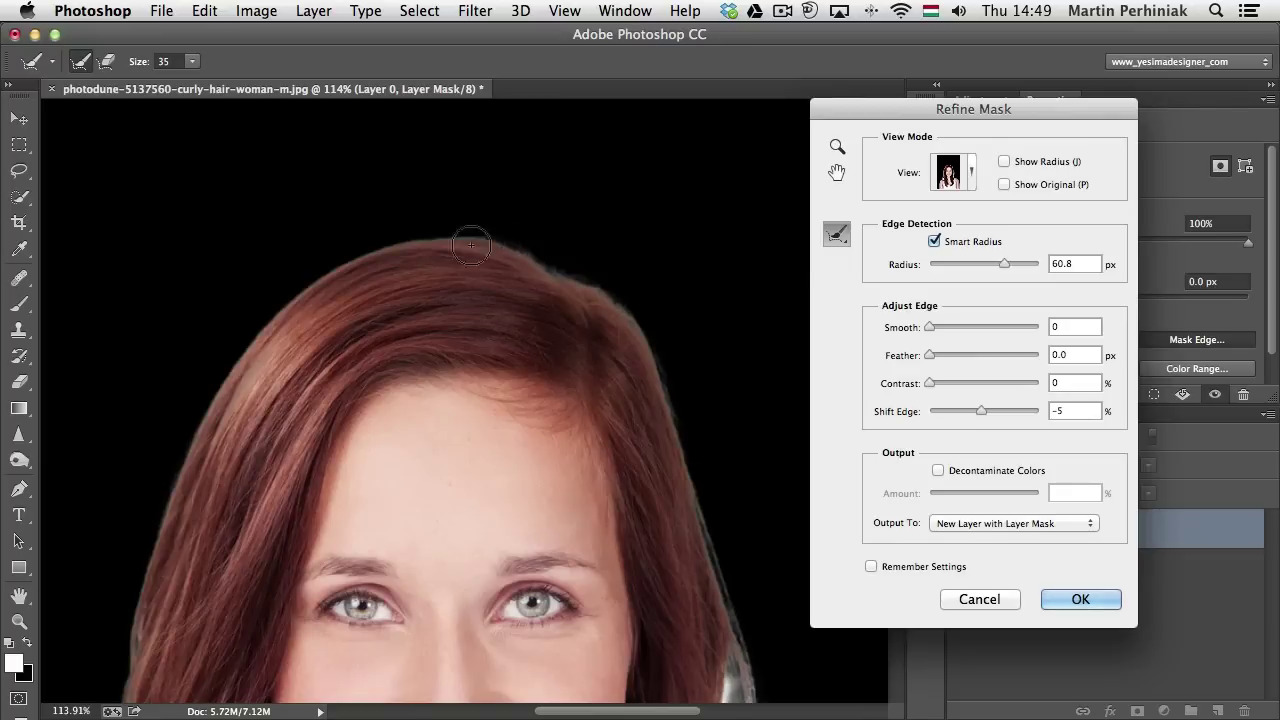
pyautogui.moveTo(472, 240); pyautogui.dragTo(343, 258)
pyautogui.moveTo(152, 608)
pyautogui.mouseDown()
pyautogui.moveTo(197, 438)
pyautogui.moveTo(188, 495)
pyautogui.moveTo(190, 468)
pyautogui.moveTo(265, 365)
pyautogui.mouseUp()
# Set the radius to 15.9 px, compare with the original, and output the refinement to a new layer with layer mask
pyautogui.moveTo(1001, 261)
pyautogui.mouseDown()
pyautogui.moveTo(962, 268)
pyautogui.moveTo(976, 262)
pyautogui.mouseUp()
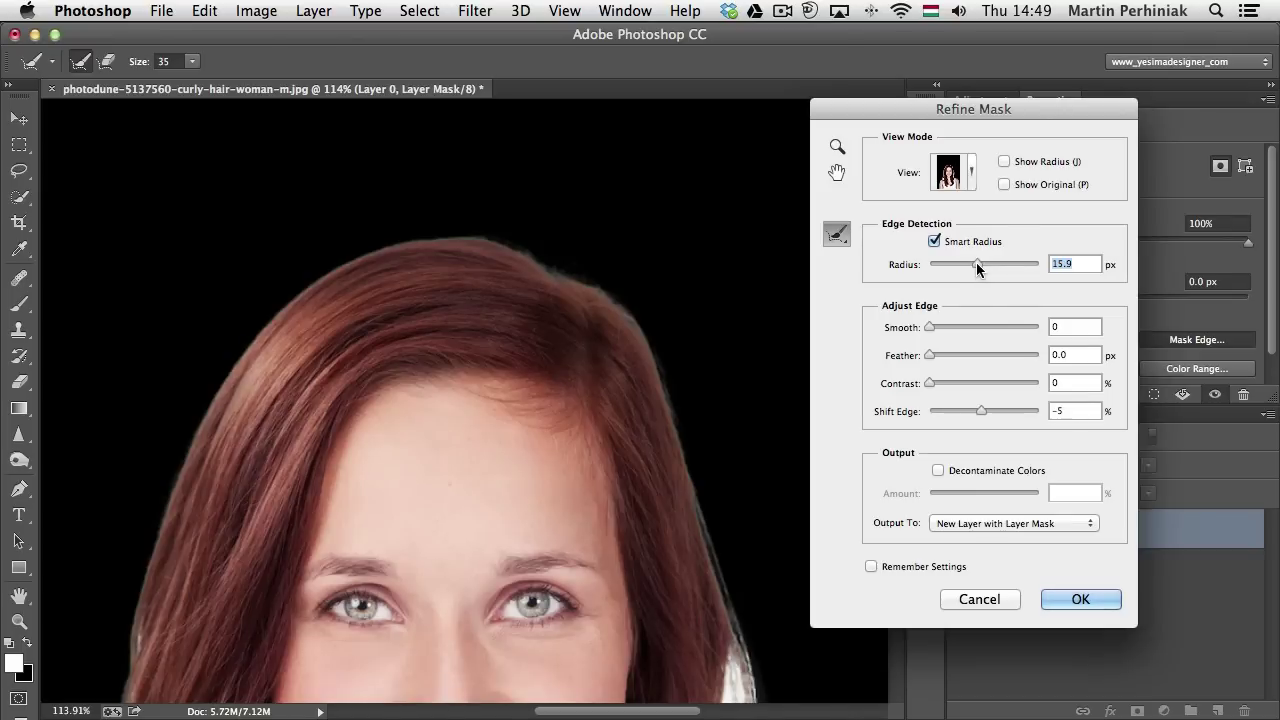
pyautogui.press('p')
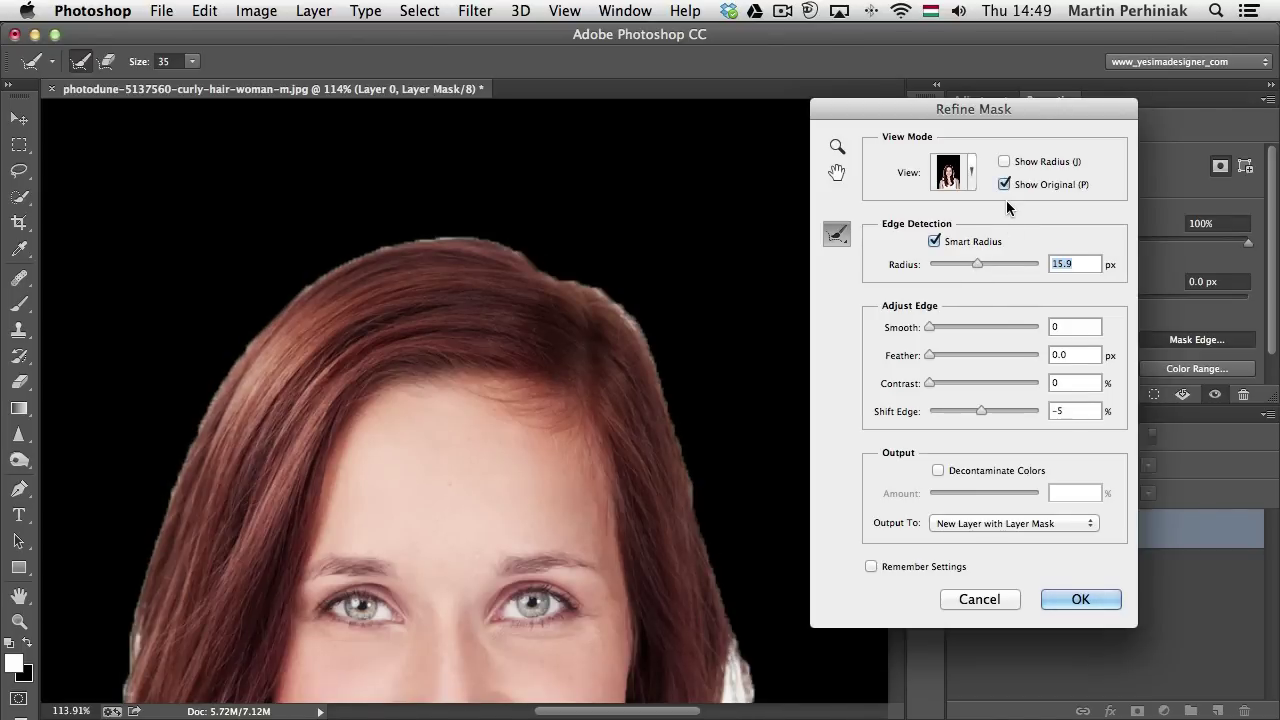
pyautogui.press('p')
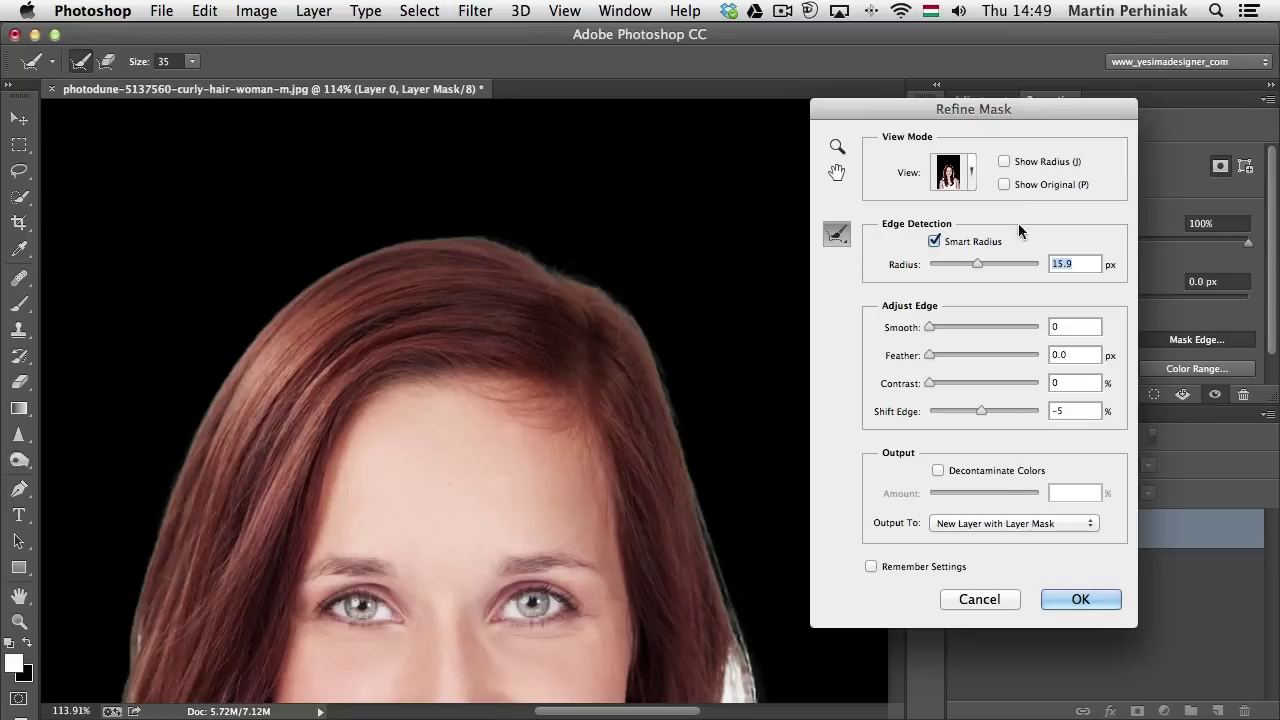
pyautogui.click(1069, 603)
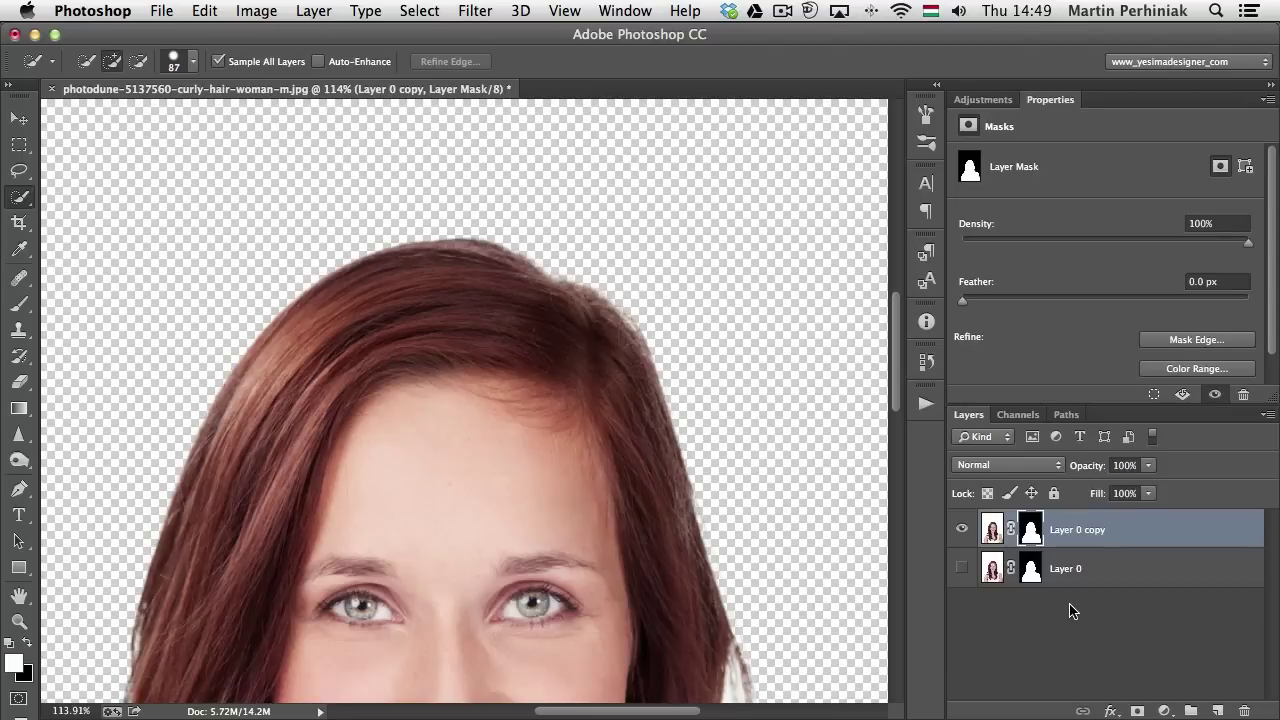
# Compare the masks of Layer 0 and Layer 0 copy on their own, and inspect the refined hair edges
pyautogui.keyDown('alt'); pyautogui.click(1031, 568); pyautogui.keyUp('alt')
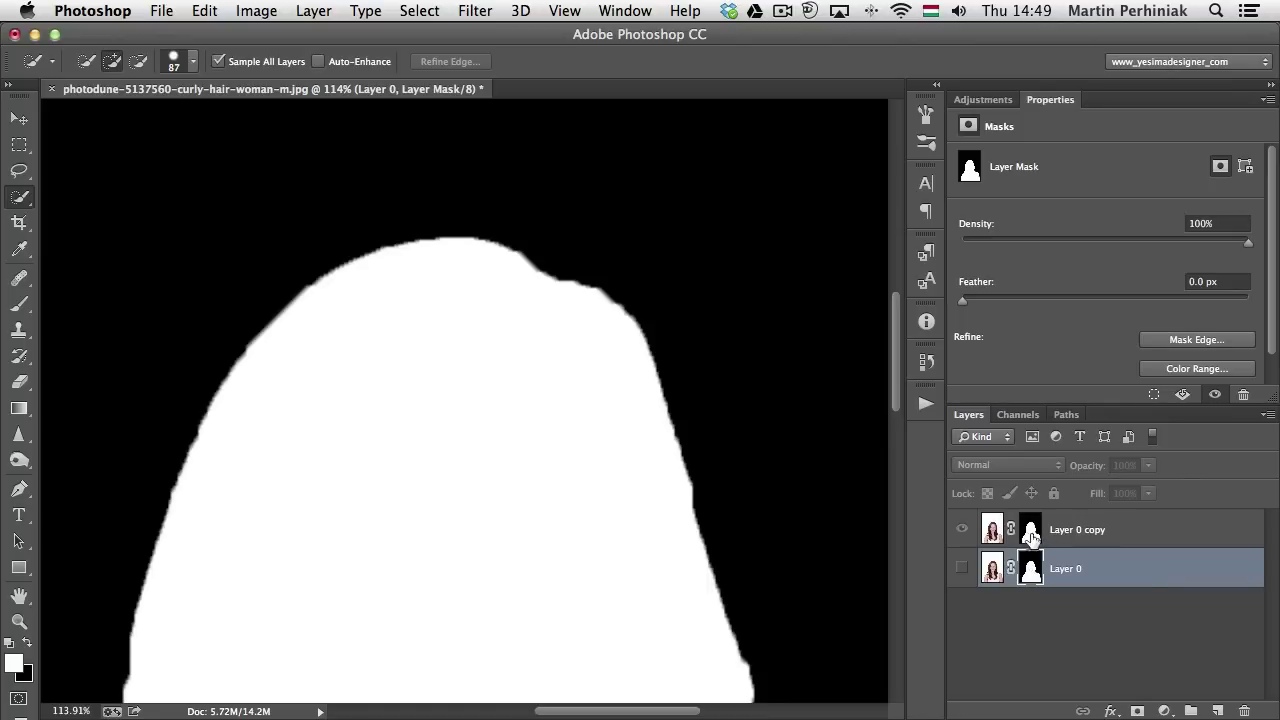
pyautogui.click(1031, 533)
pyautogui.keyDown('alt'); pyautogui.click(1031, 533); pyautogui.keyUp('alt')
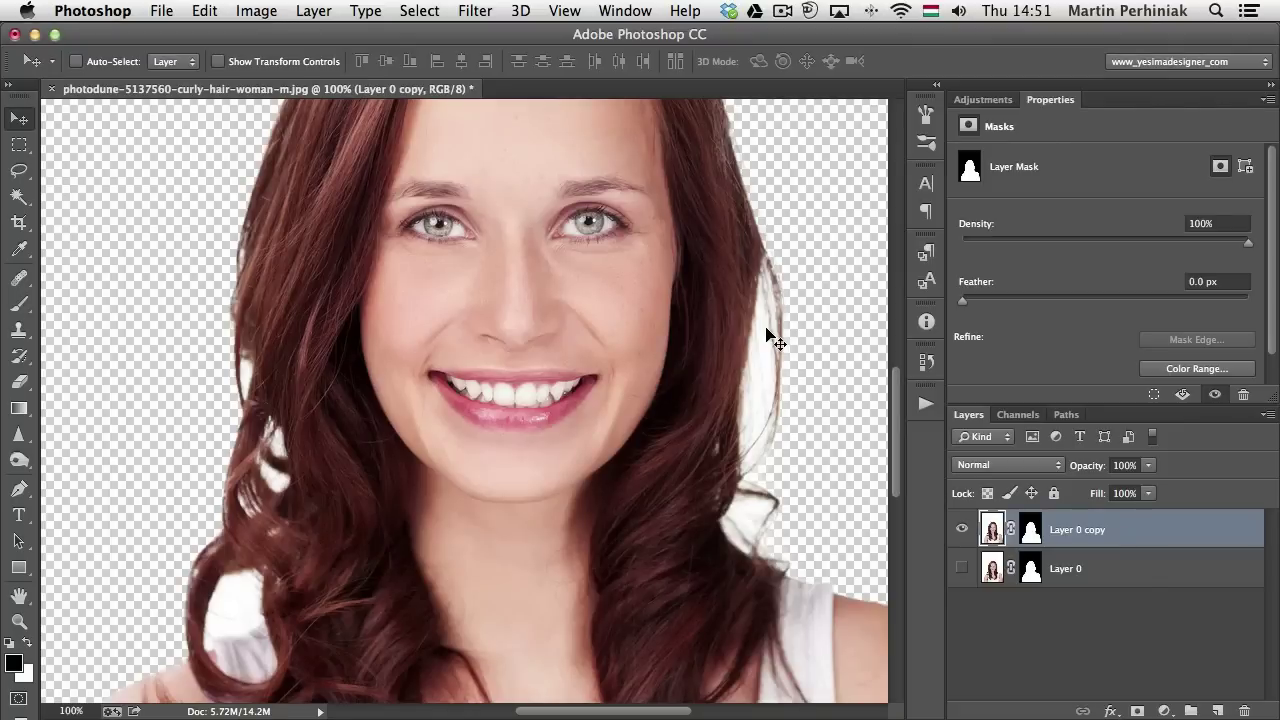
pyautogui.scroll(6, 770, 335)
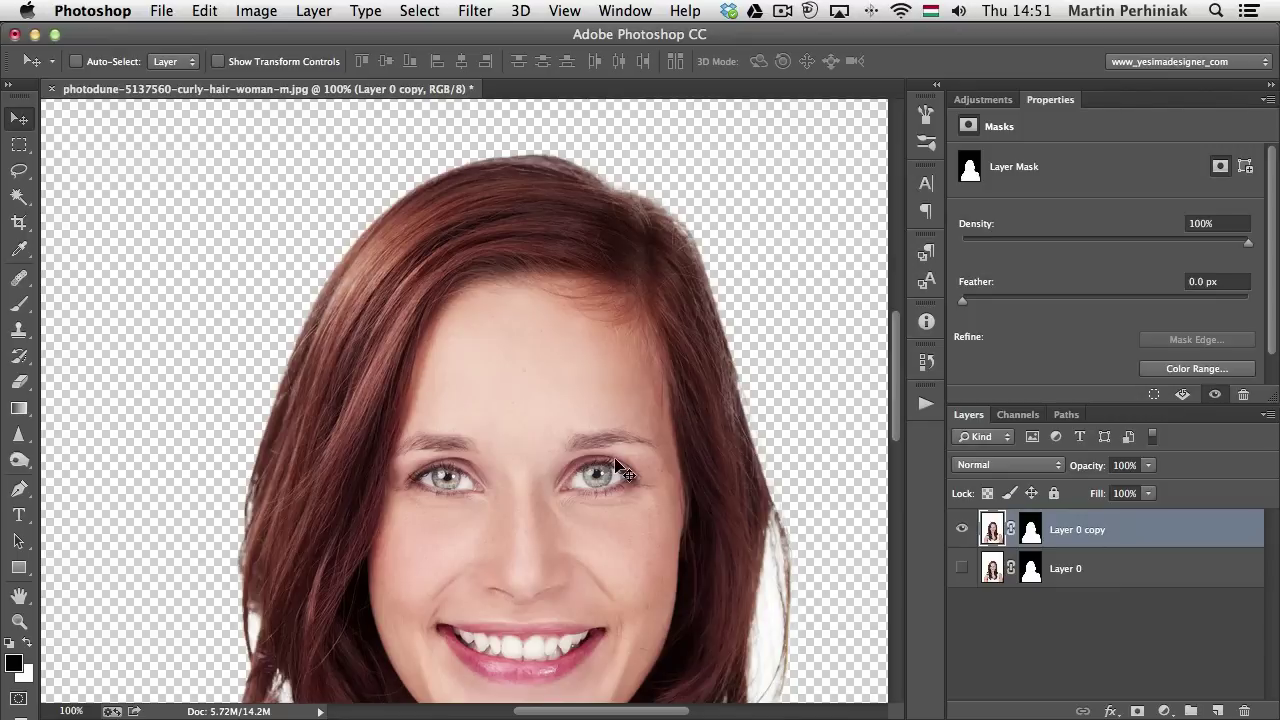
pyautogui.scroll(-7, 586, 486)
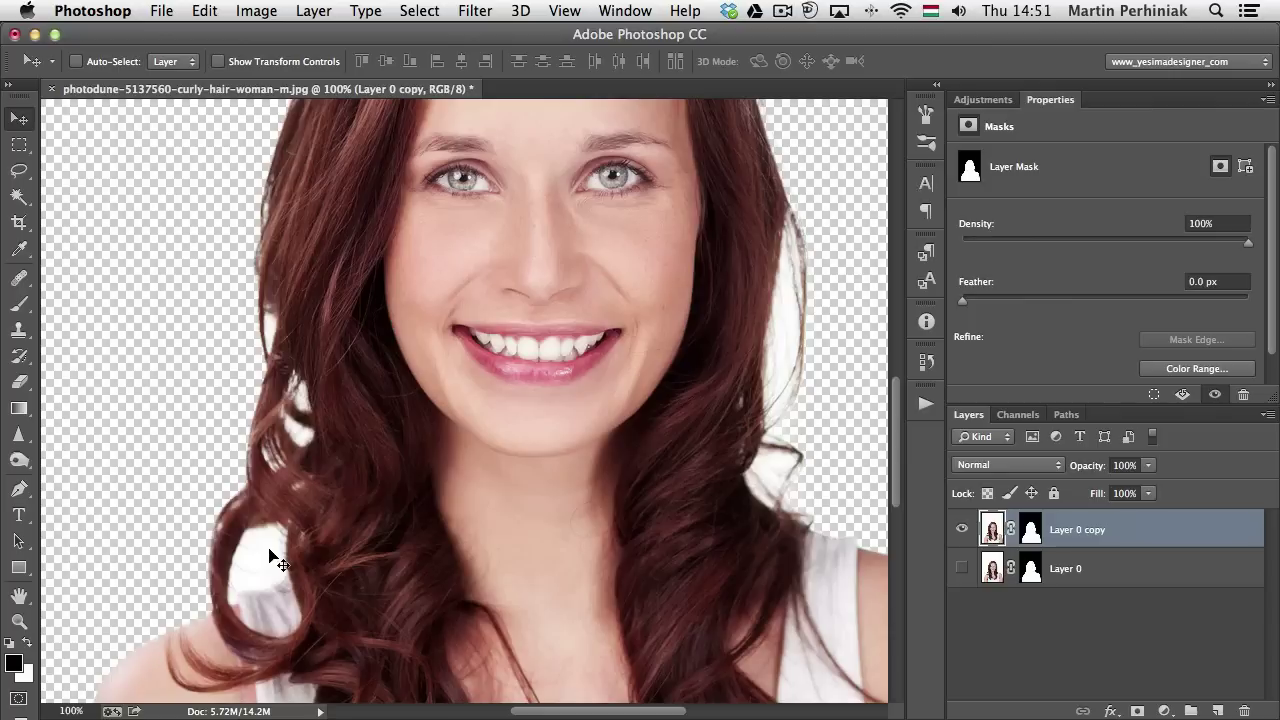
# Try a rectangular marquee selection around the curls on the left of the face, and deselect it
pyautogui.press('m')
pyautogui.moveTo(216, 271)
pyautogui.mouseDown()
pyautogui.moveTo(305, 385)
pyautogui.moveTo(352, 482)
pyautogui.moveTo(349, 534)
pyautogui.mouseUp()
pyautogui.moveTo(224, 504)
pyautogui.mouseDown()
pyautogui.moveTo(252, 570)
pyautogui.moveTo(214, 576)
pyautogui.mouseUp()
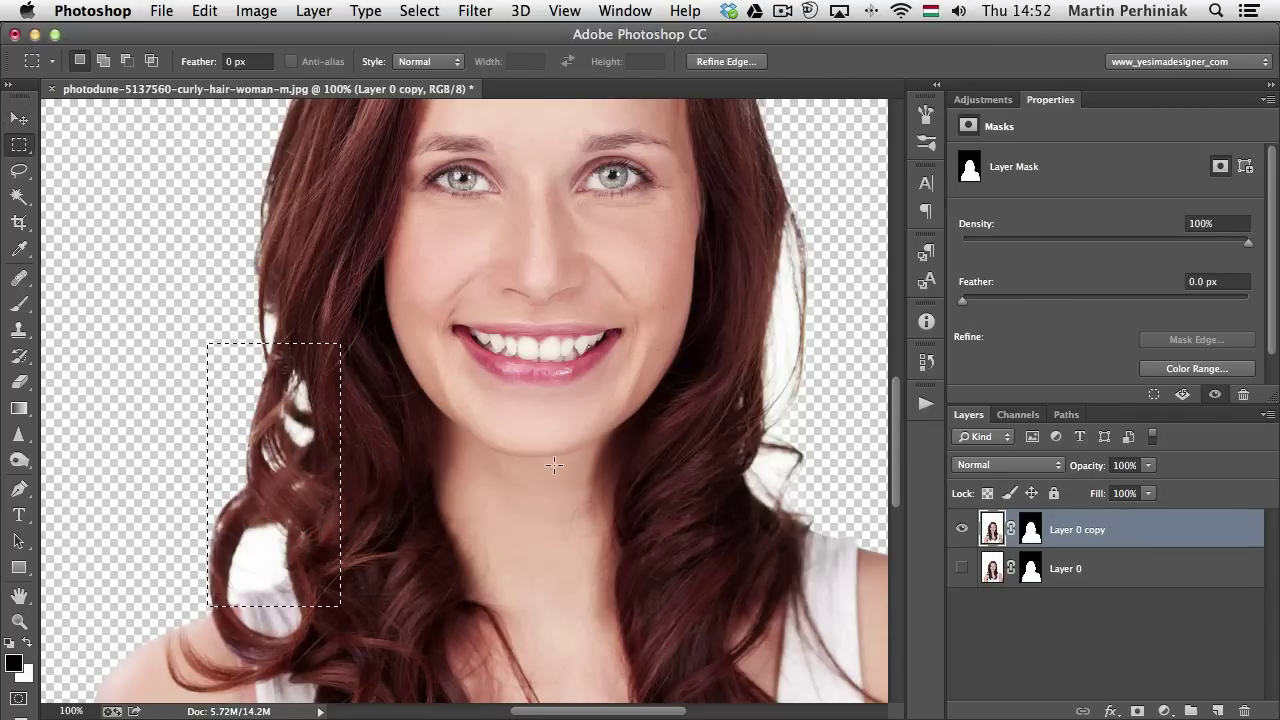
pyautogui.hotkey('ctrl', 'd')
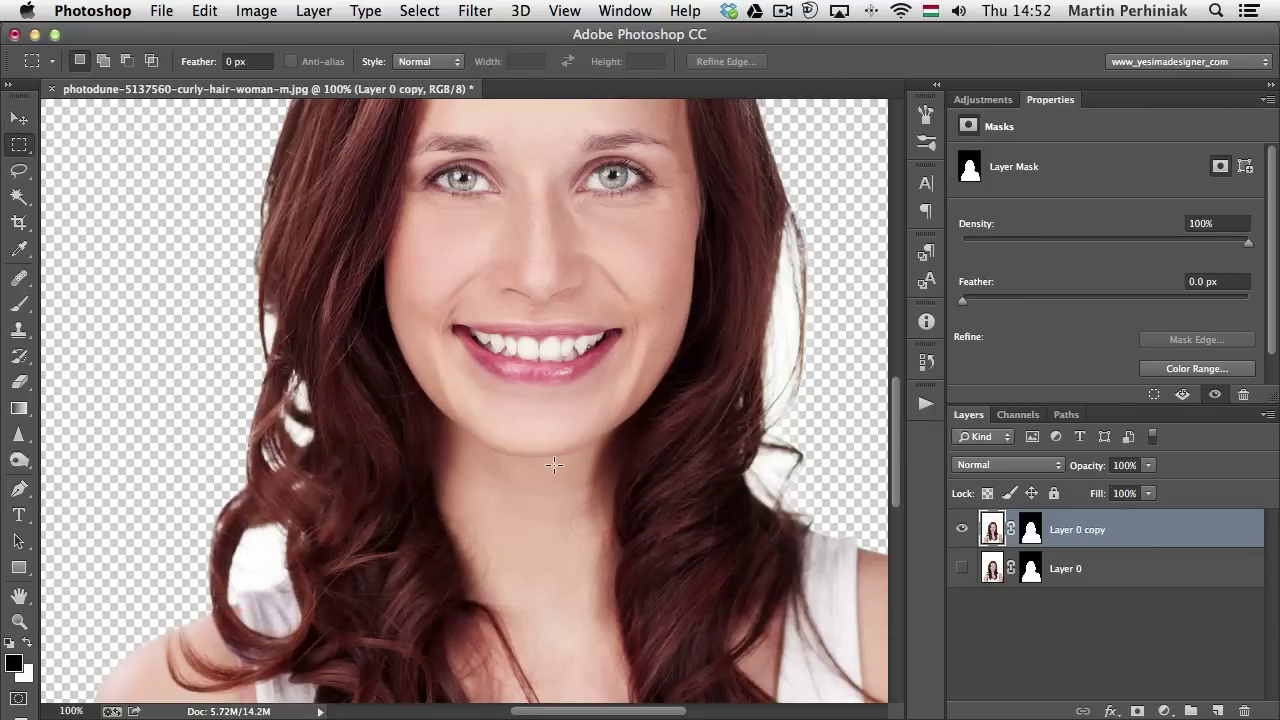
# Try a freehand lasso selection around the gaps in the left-hand curls, and deselect it
pyautogui.press('l')
pyautogui.moveTo(341, 428)
pyautogui.mouseDown()
pyautogui.moveTo(329, 378)
pyautogui.moveTo(271, 280)
pyautogui.moveTo(224, 315)
pyautogui.moveTo(215, 450)
pyautogui.moveTo(222, 478)
pyautogui.moveTo(292, 512)
pyautogui.mouseUp()
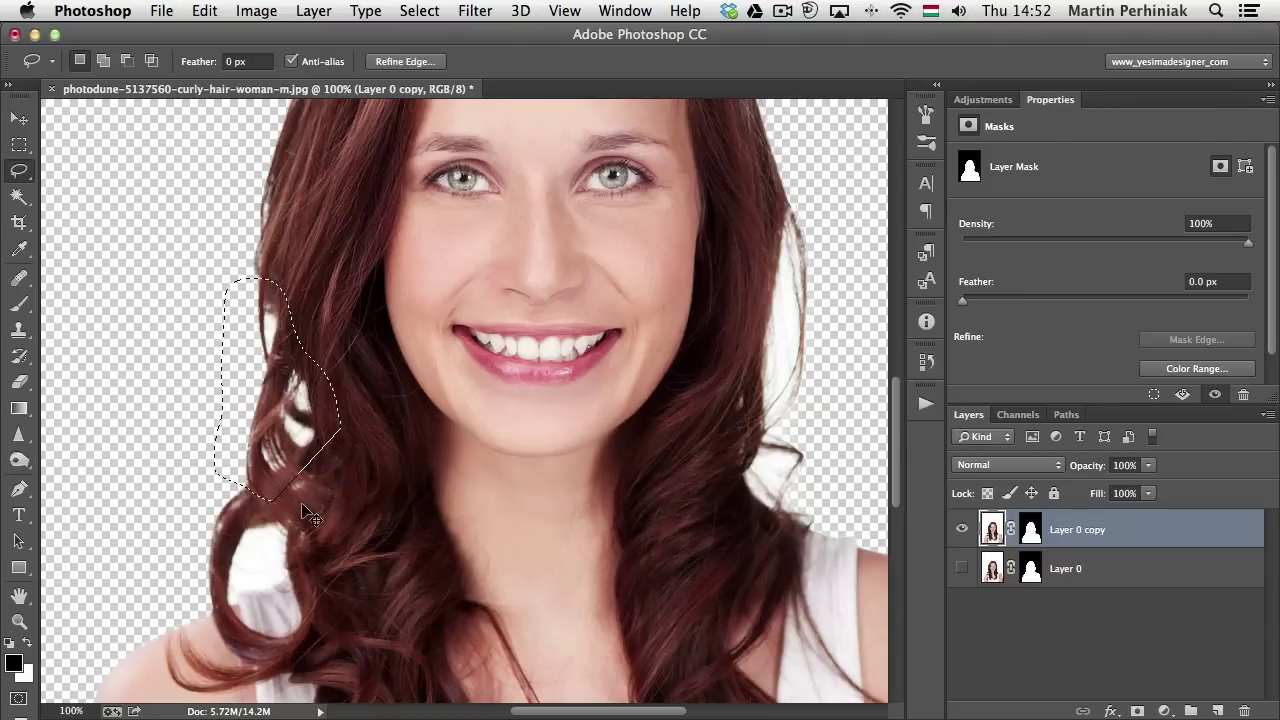
pyautogui.hotkey('ctrl', 'd')
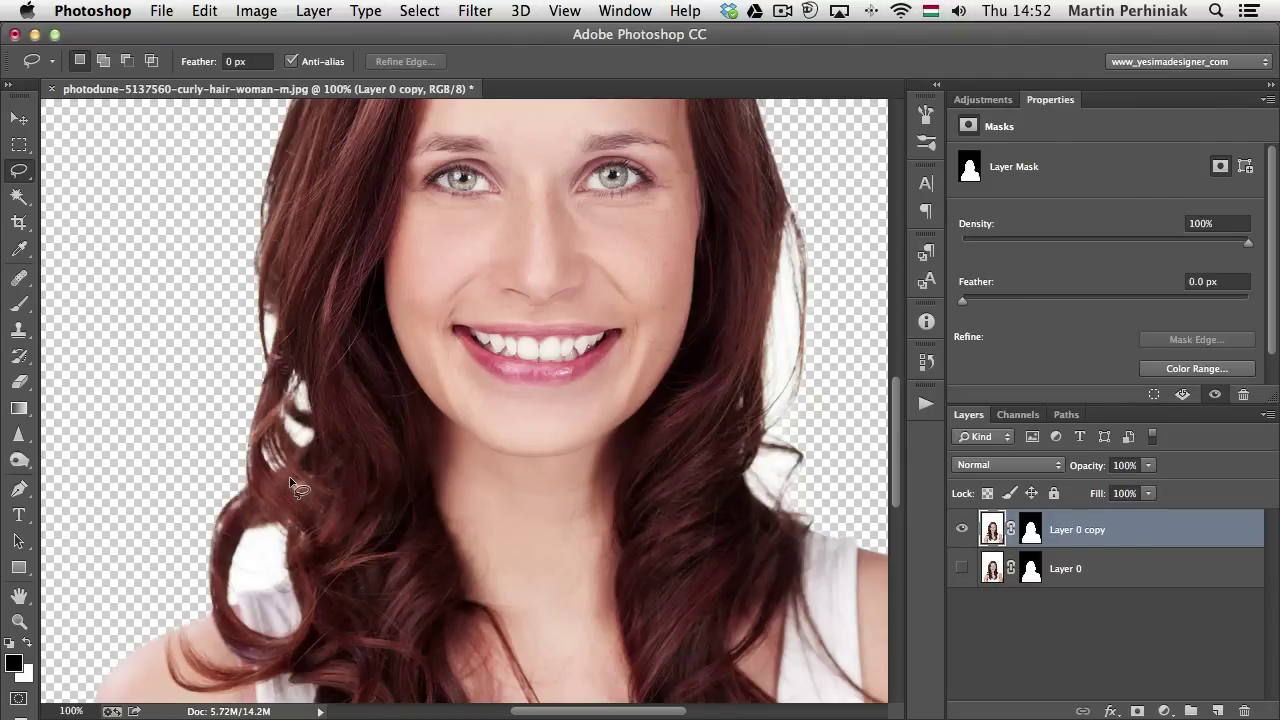
# Enter Quick Mask mode and choose a hard round brush of 150 px with 100% hardness
pyautogui.press('q')
pyautogui.click(18, 700)
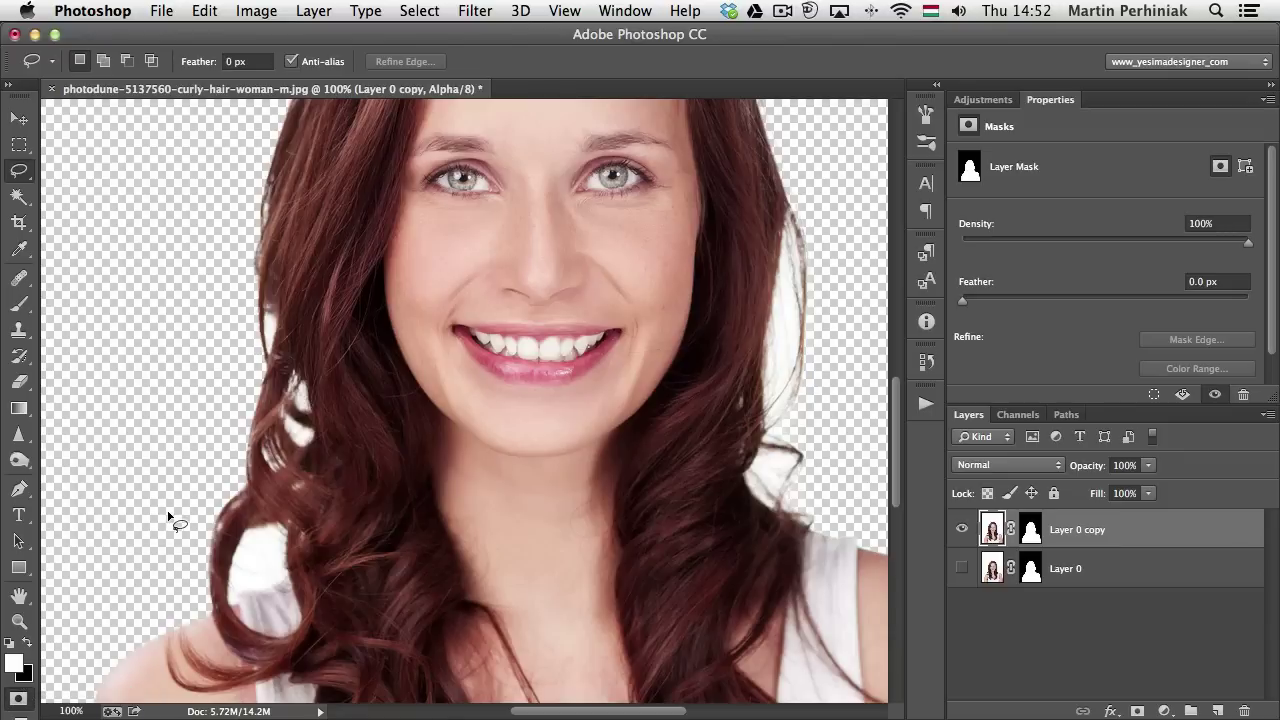
pyautogui.press('b')
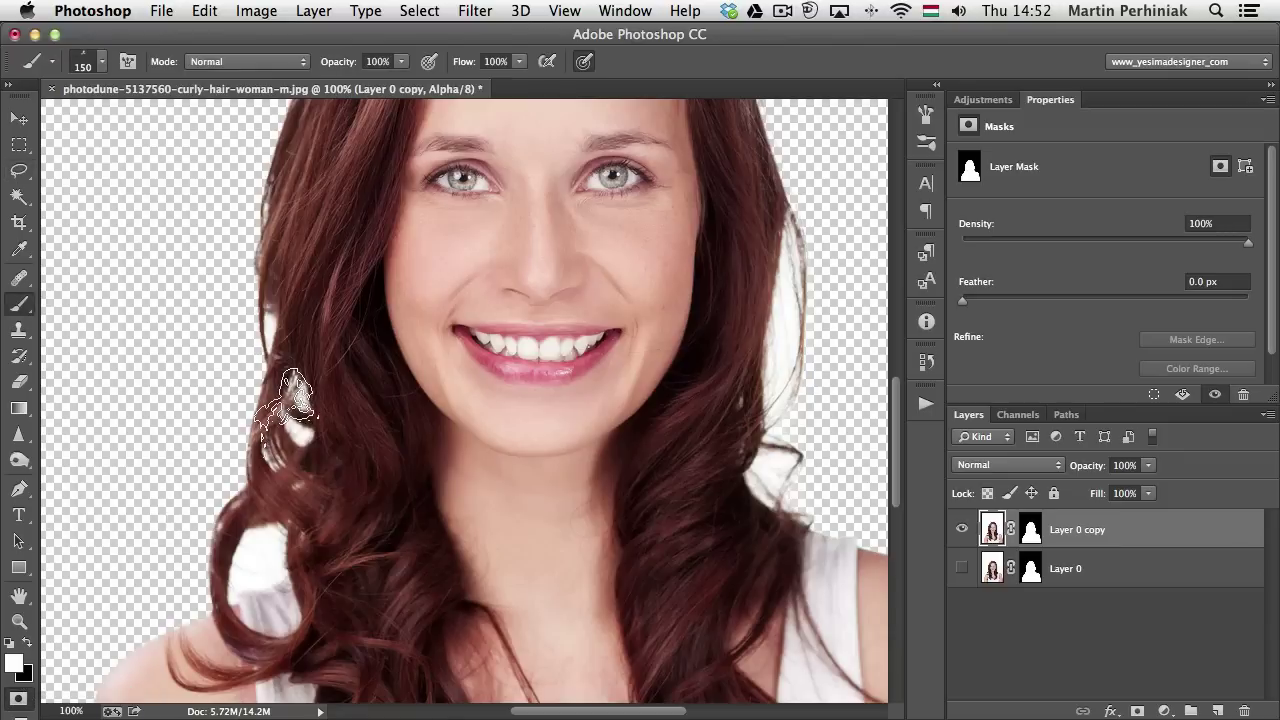
pyautogui.click(101, 62)
pyautogui.click(42, 222)
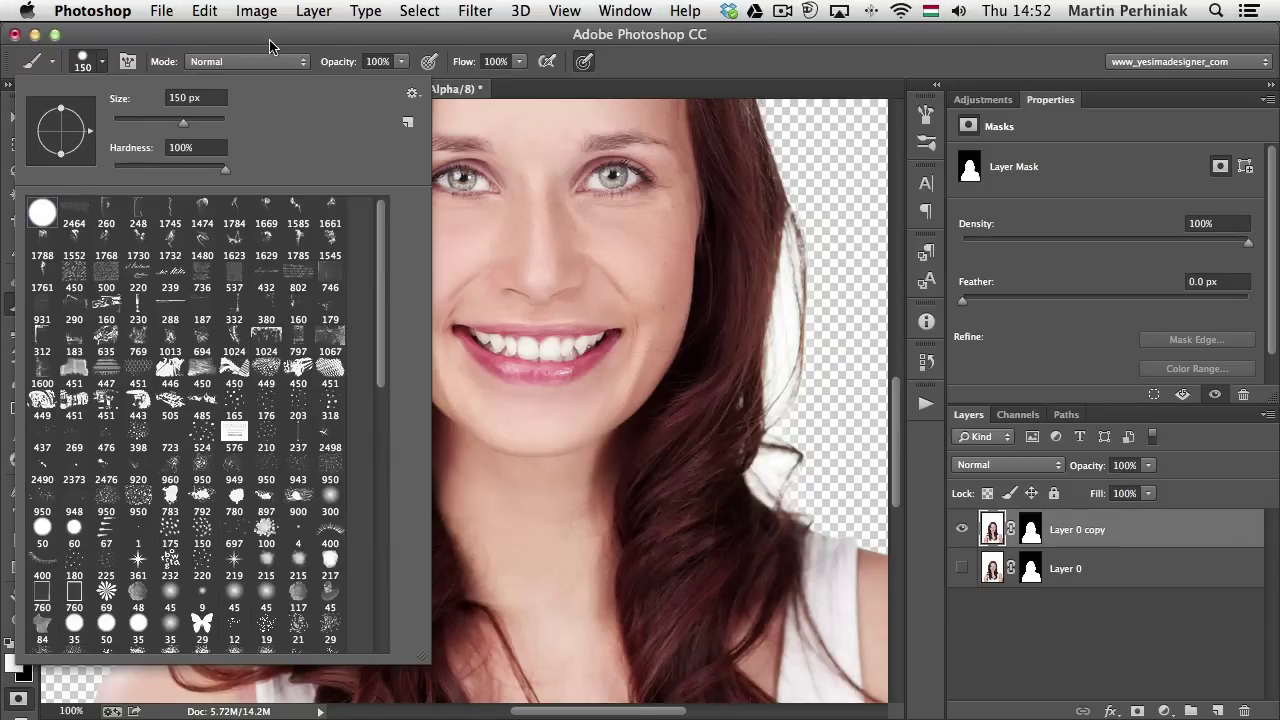
# Paint the Quick Mask over the hair gaps on both sides of the face with a 46 px brush and convert it to a selection
pyautogui.press('Return')
pyautogui.moveTo(343, 527)
pyautogui.mouseDown()
pyautogui.moveTo(289, 526)
pyautogui.moveTo(237, 570)
pyautogui.moveTo(277, 553)
pyautogui.moveTo(303, 466)
pyautogui.moveTo(277, 451)
pyautogui.moveTo(306, 386)
pyautogui.moveTo(305, 399)
pyautogui.moveTo(294, 297)
pyautogui.moveTo(291, 345)
pyautogui.mouseUp()
pyautogui.press('x')
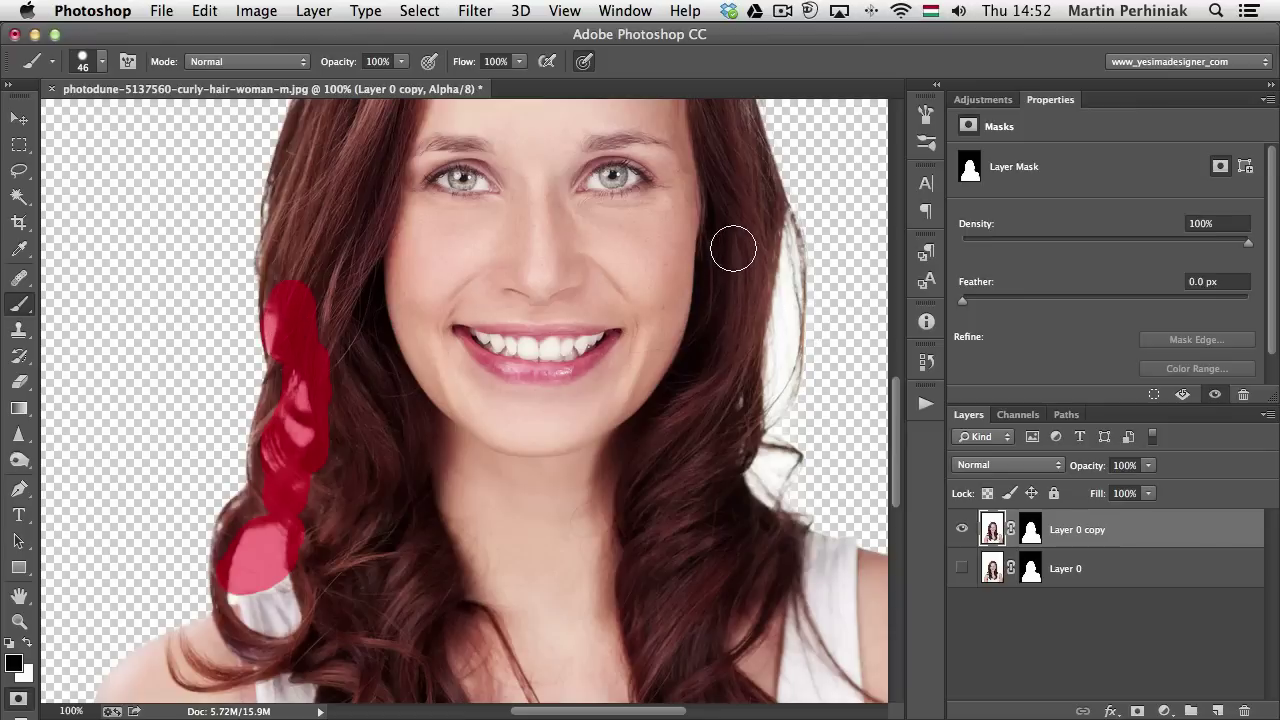
pyautogui.moveTo(771, 229)
pyautogui.mouseDown()
pyautogui.moveTo(780, 335)
pyautogui.moveTo(749, 437)
pyautogui.moveTo(766, 466)
pyautogui.moveTo(782, 452)
pyautogui.moveTo(788, 462)
pyautogui.moveTo(760, 474)
pyautogui.moveTo(796, 500)
pyautogui.mouseUp()
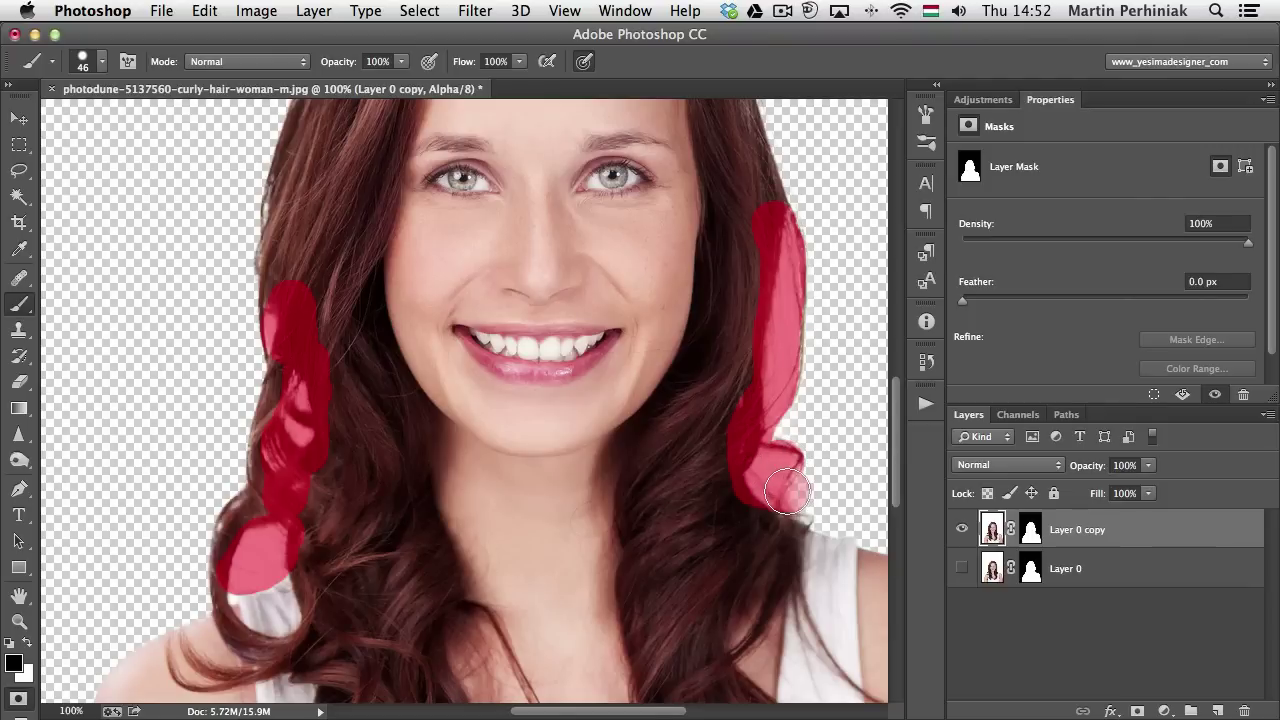
pyautogui.keyDown('ctrl'); pyautogui.keyDown('alt'); pyautogui.moveTo(252, 565); pyautogui.dragTo(228, 577); pyautogui.keyUp('alt'); pyautogui.keyUp('ctrl')
pyautogui.press('q')
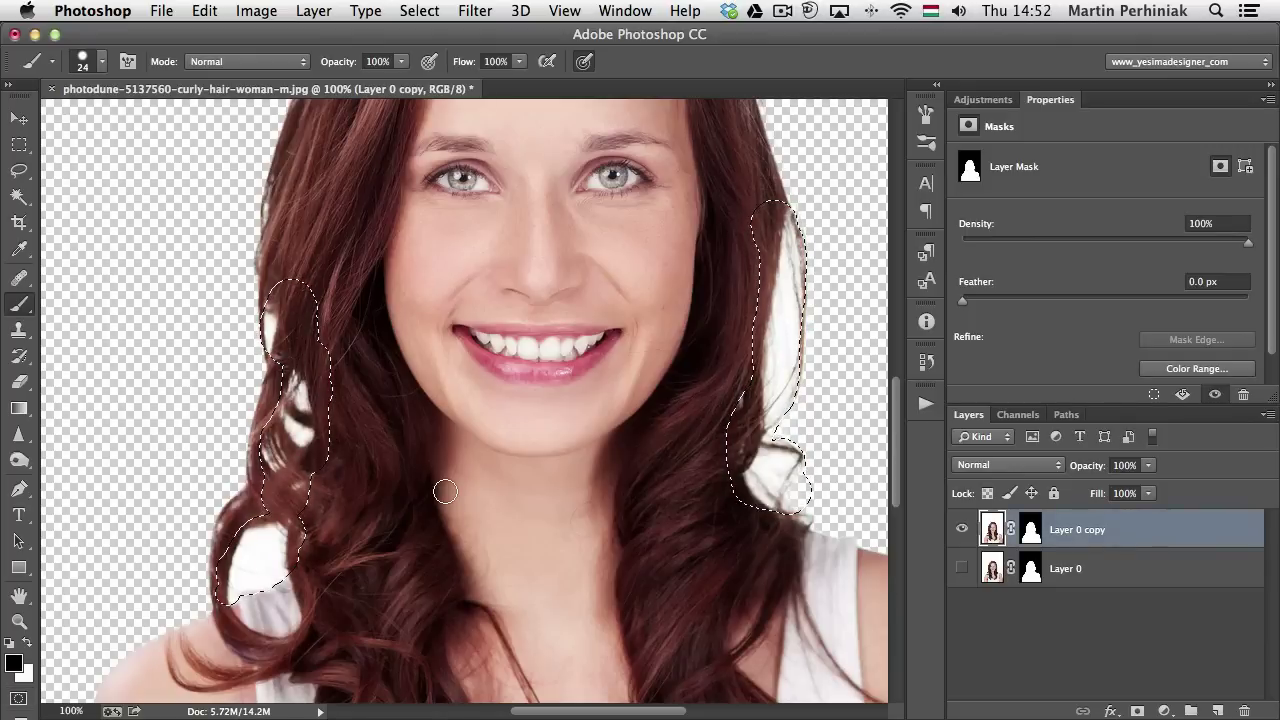
# Invert the selection made from the Quick Mask around the hair gaps
pyautogui.press('super+minus')
pyautogui.press('super+minus')
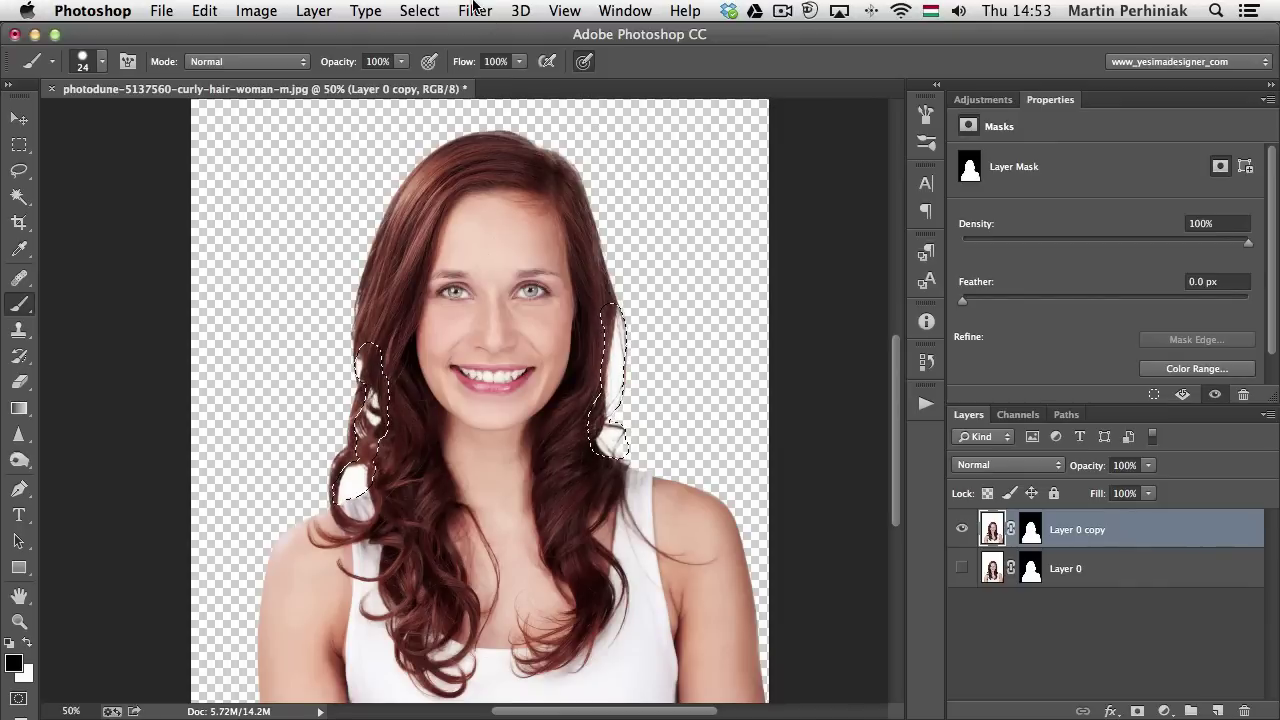
pyautogui.click(420, 10)
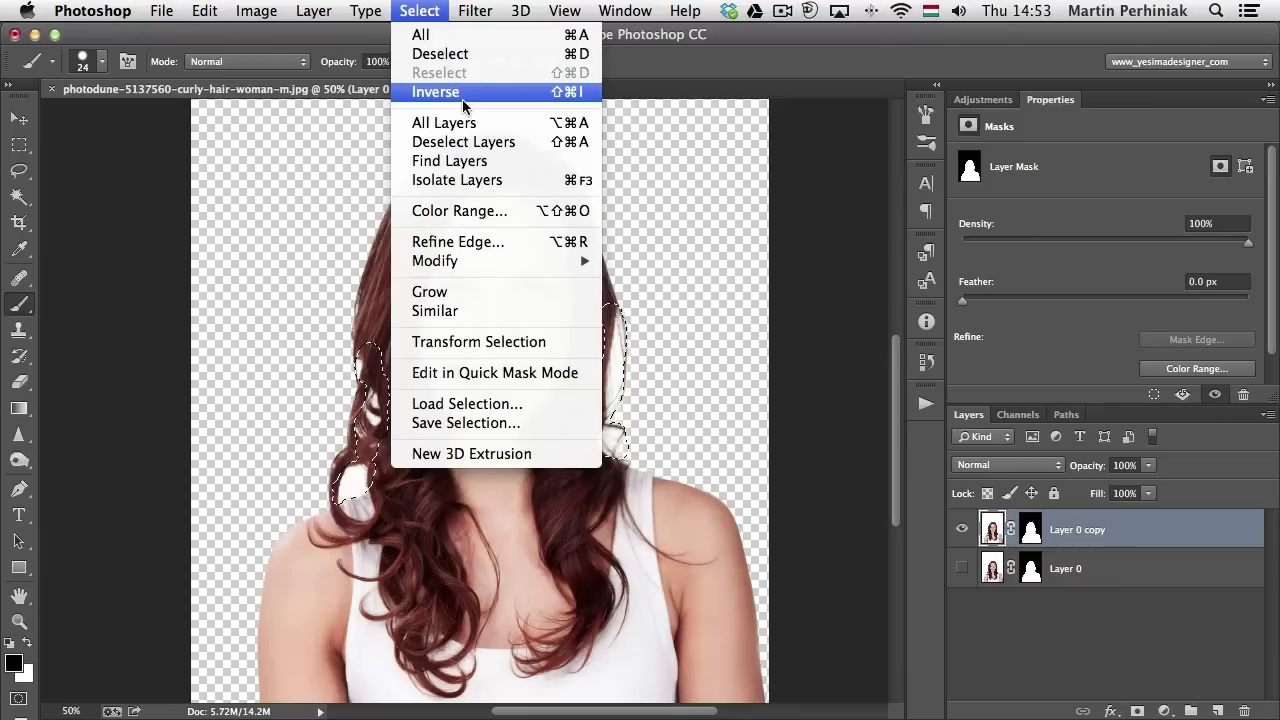
pyautogui.click(436, 92)
# Narrow the selection with Color Range by sampling the white background in the hair gaps at a fuzziness of 91
pyautogui.scroll(3, 540, 258)
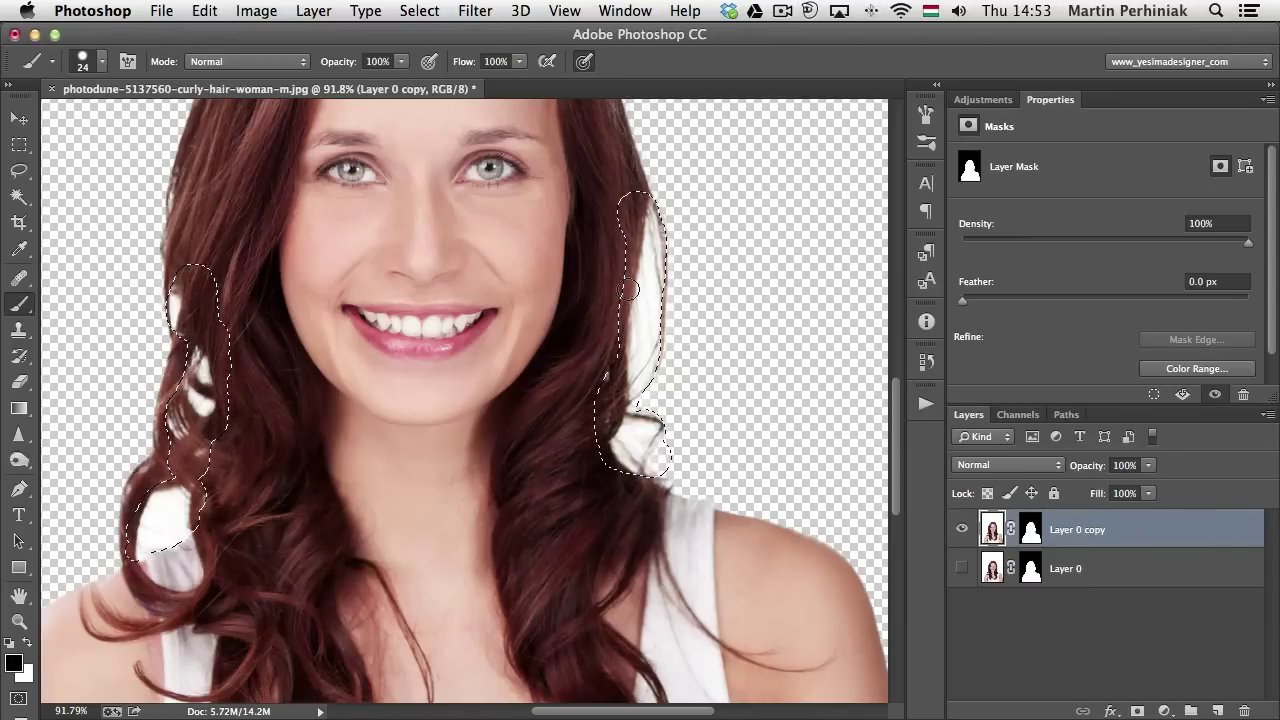
pyautogui.click(420, 10)
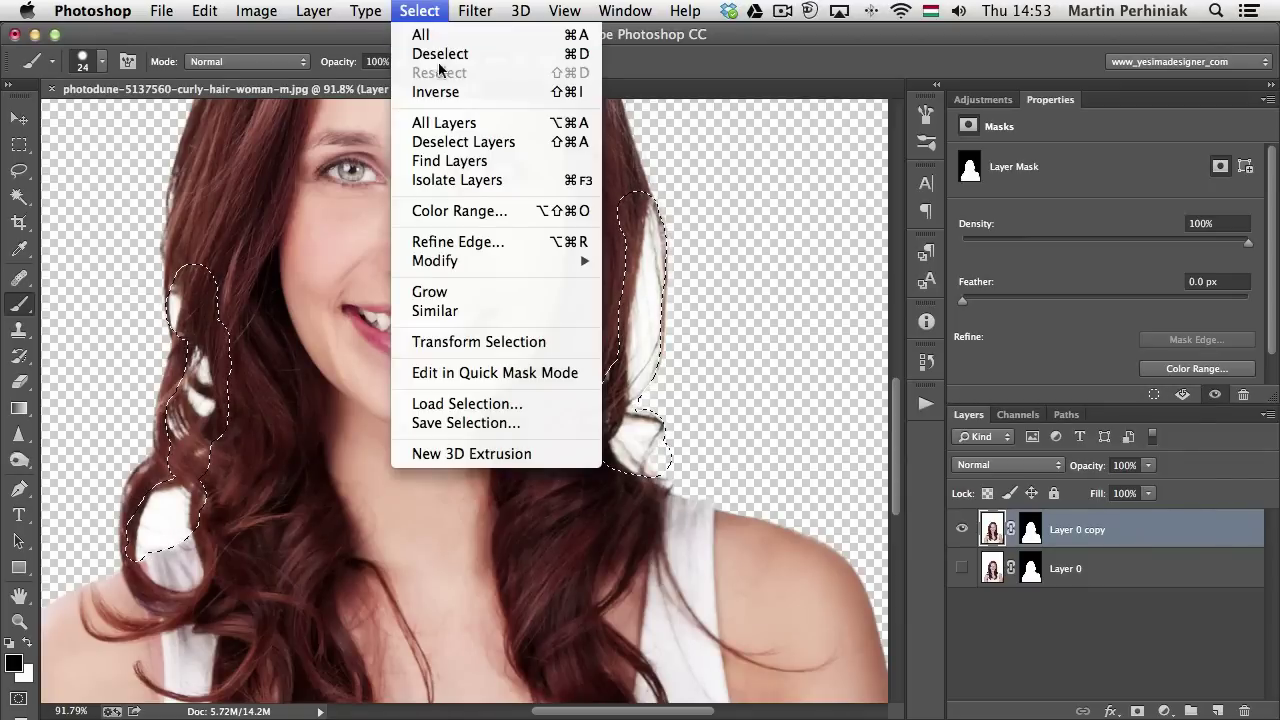
pyautogui.click(468, 210)
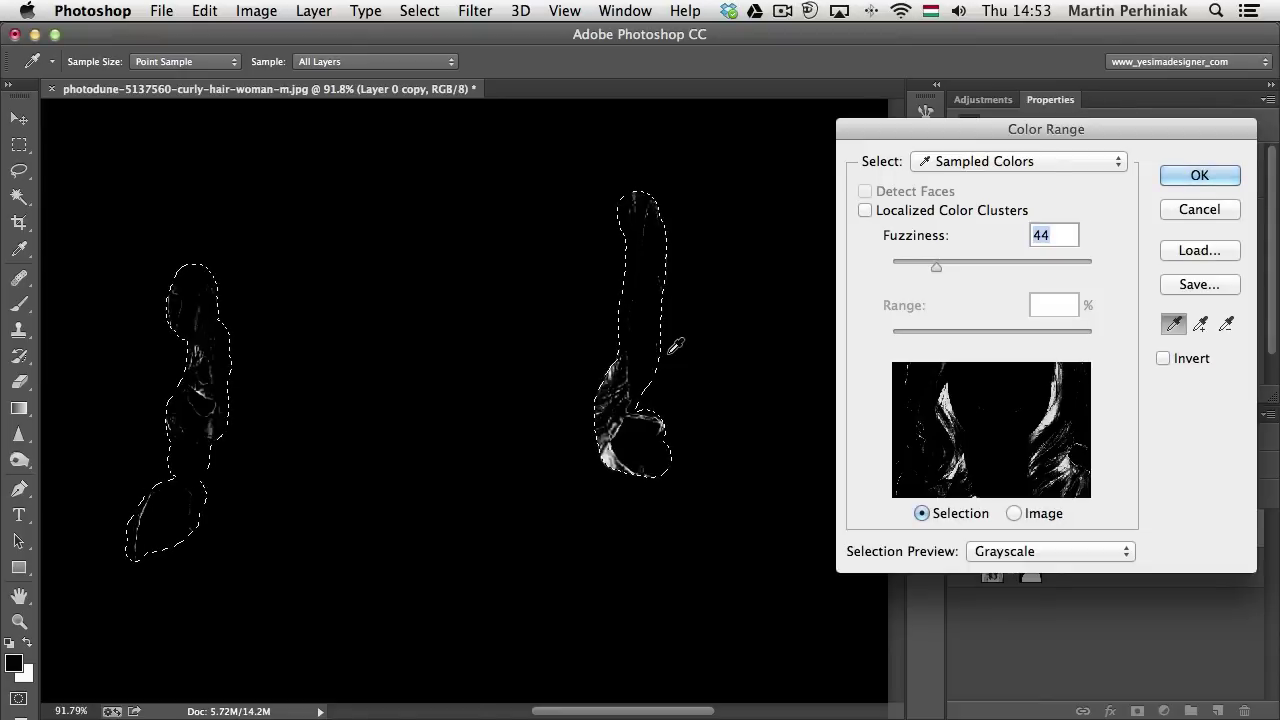
pyautogui.click(651, 303)
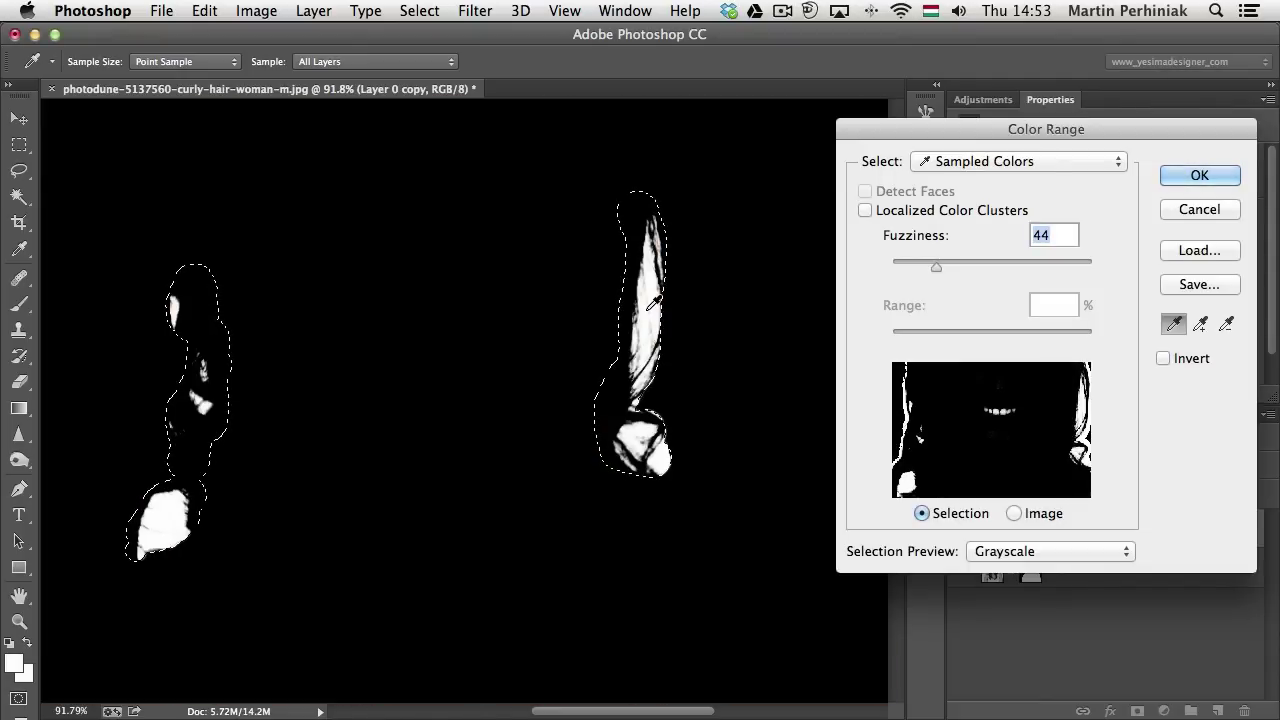
pyautogui.click(655, 290)
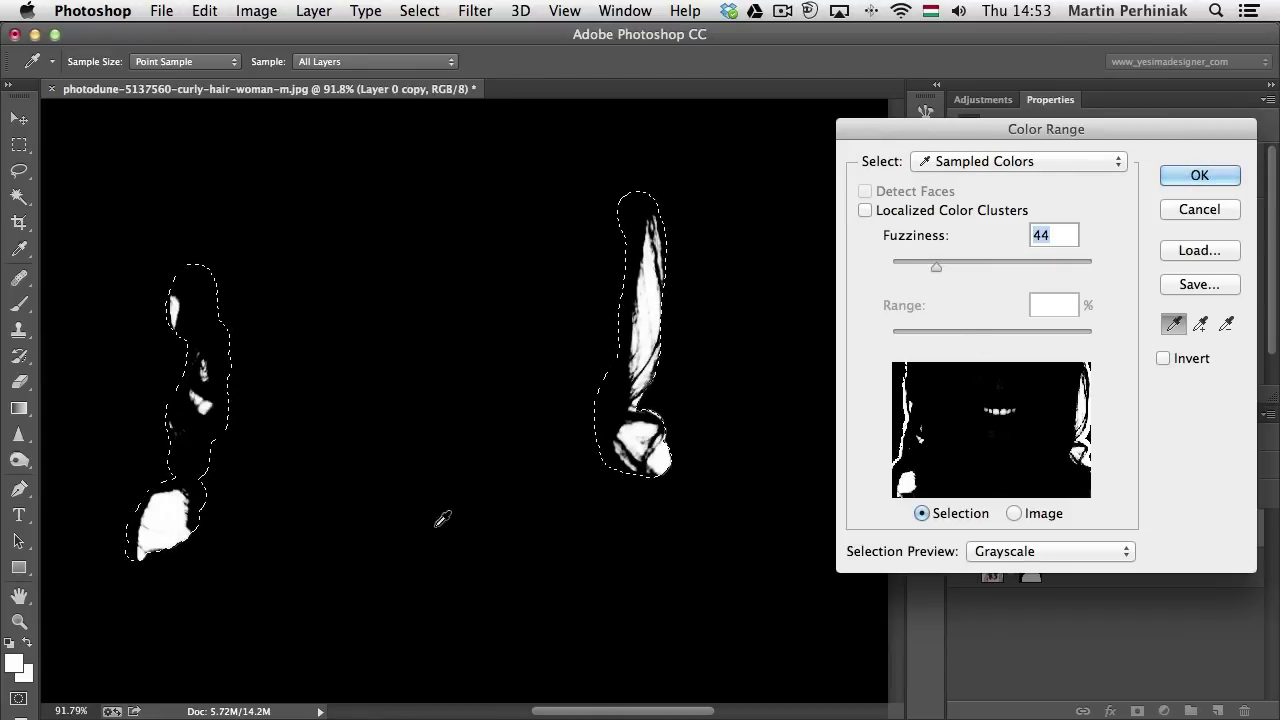
pyautogui.moveTo(935, 268); pyautogui.dragTo(982, 258)
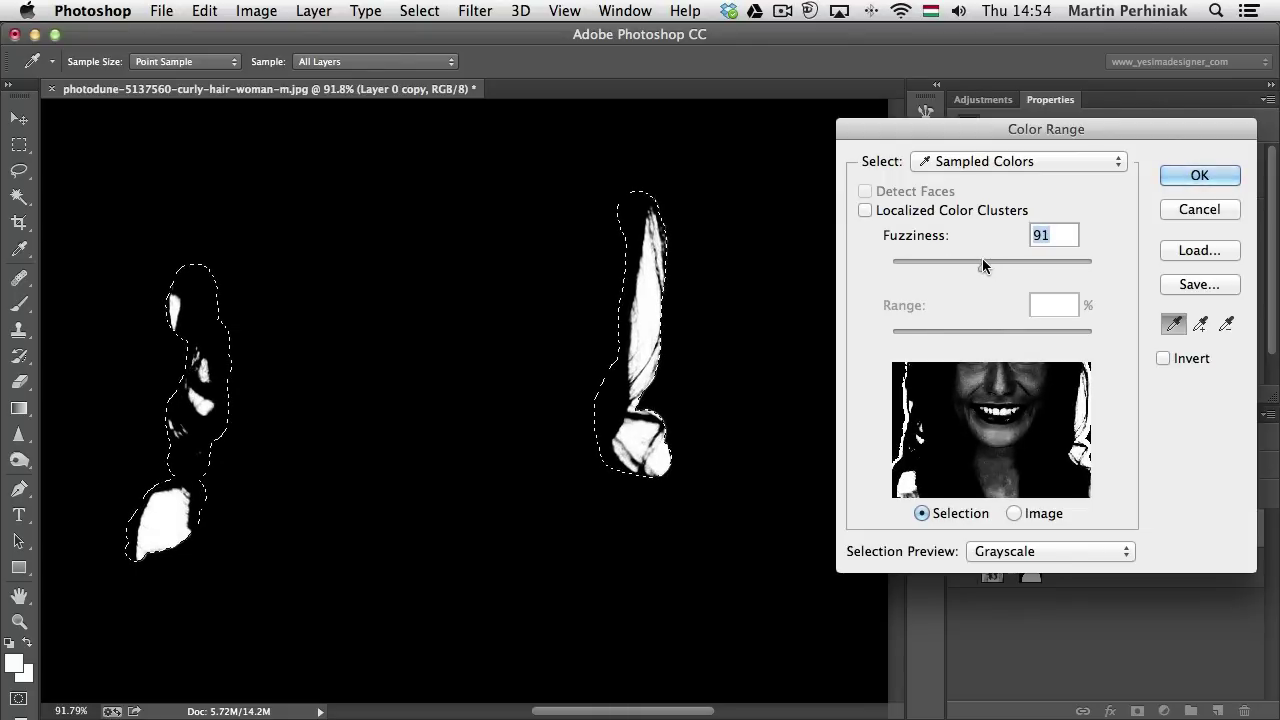
pyautogui.click(1232, 180)
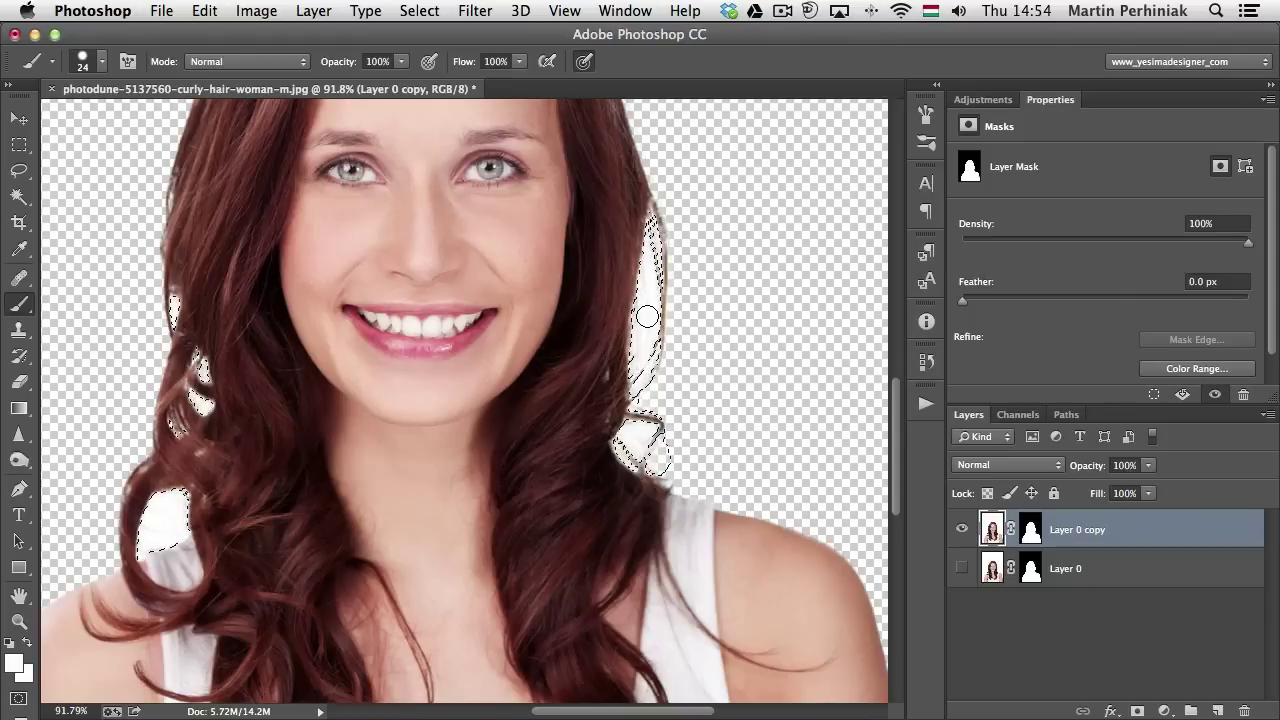
# Group Layer 0 copy, add a layer mask from the selection to the group, and invert that mask
pyautogui.click(1031, 530)
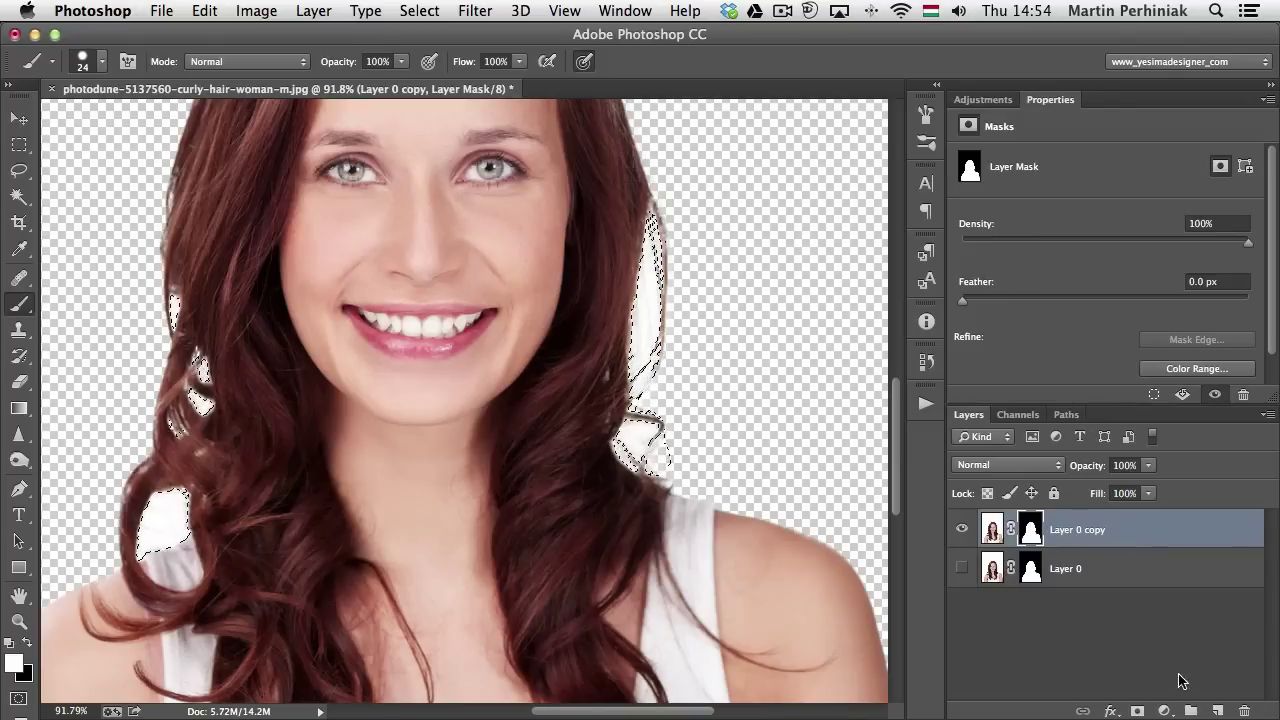
pyautogui.press('super+g')
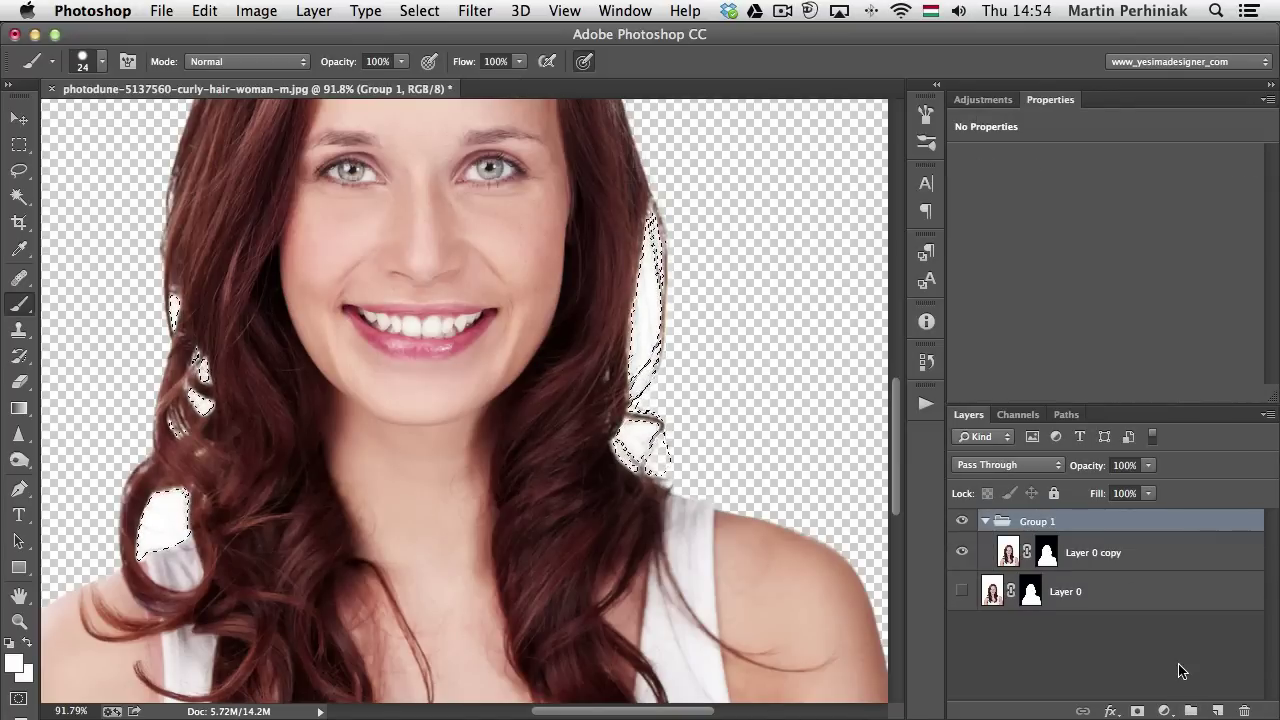
pyautogui.click(1138, 711)
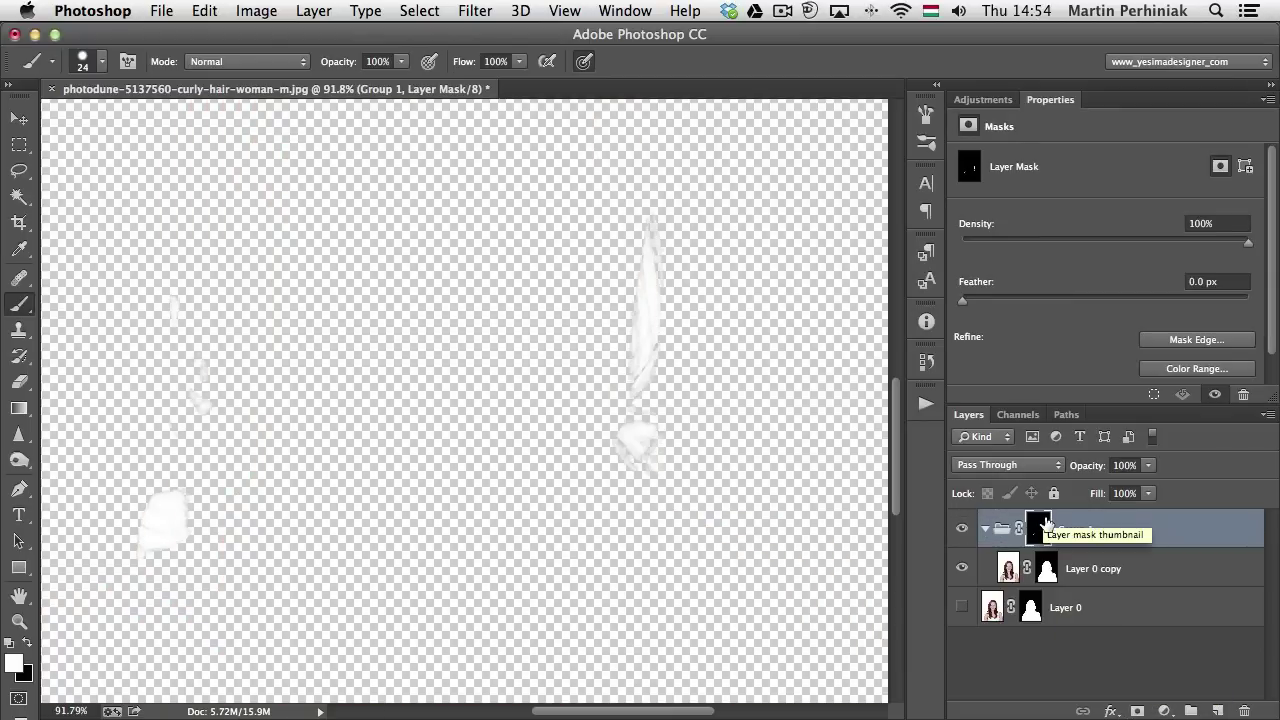
pyautogui.press('super+i')
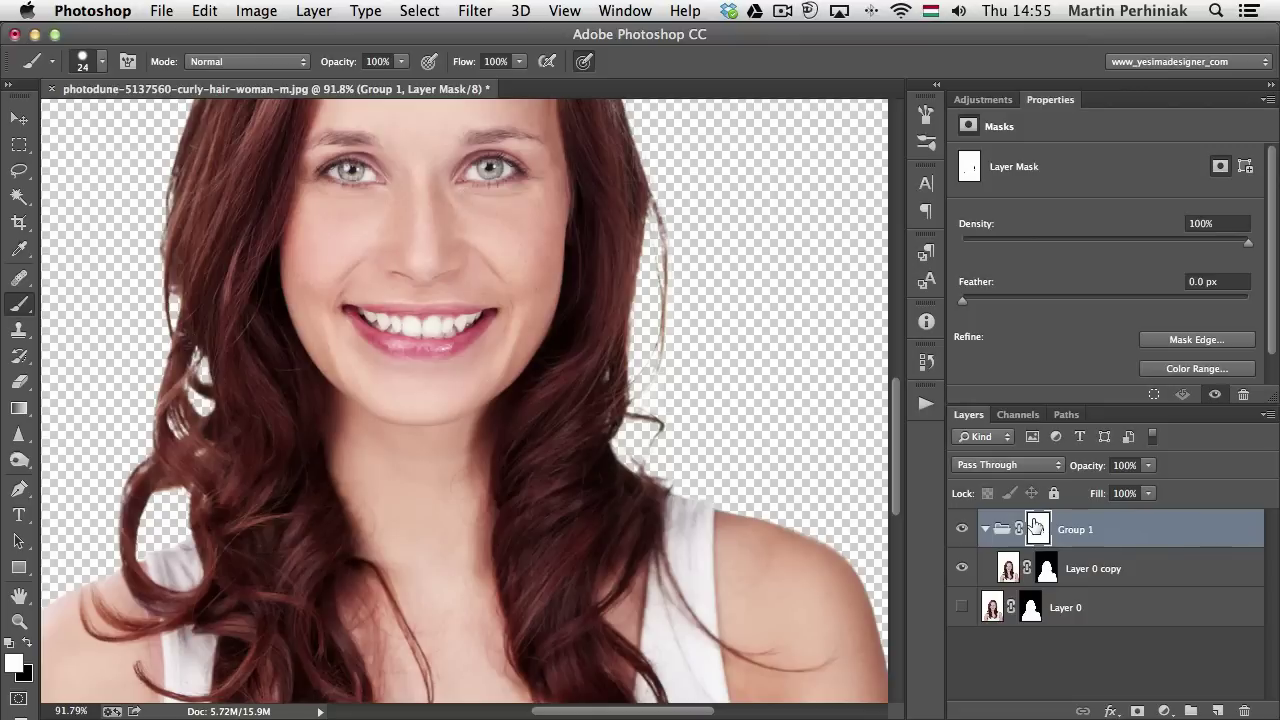
# Refine the group's mask edge with Smart Radius on, a radius of 29.2 px and a negative edge shift
pyautogui.press('super+minus')
pyautogui.press('super+minus')
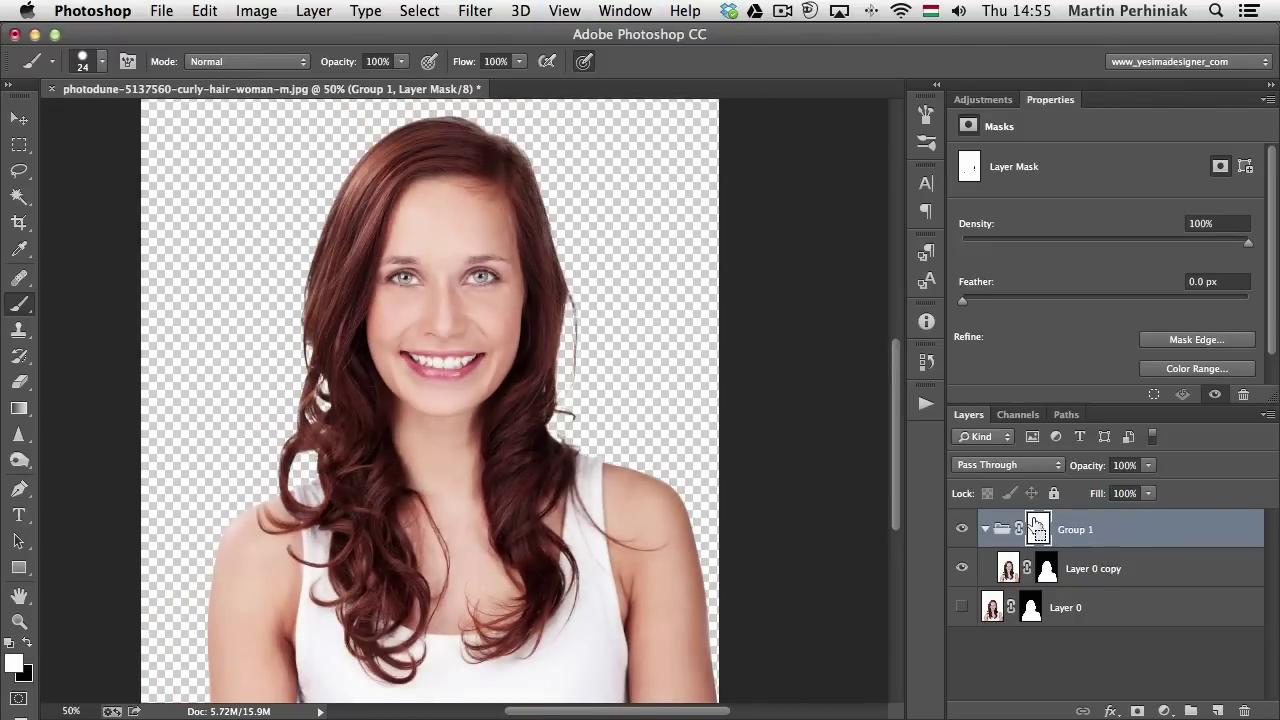
pyautogui.press('super+plus')
pyautogui.press('super+plus')
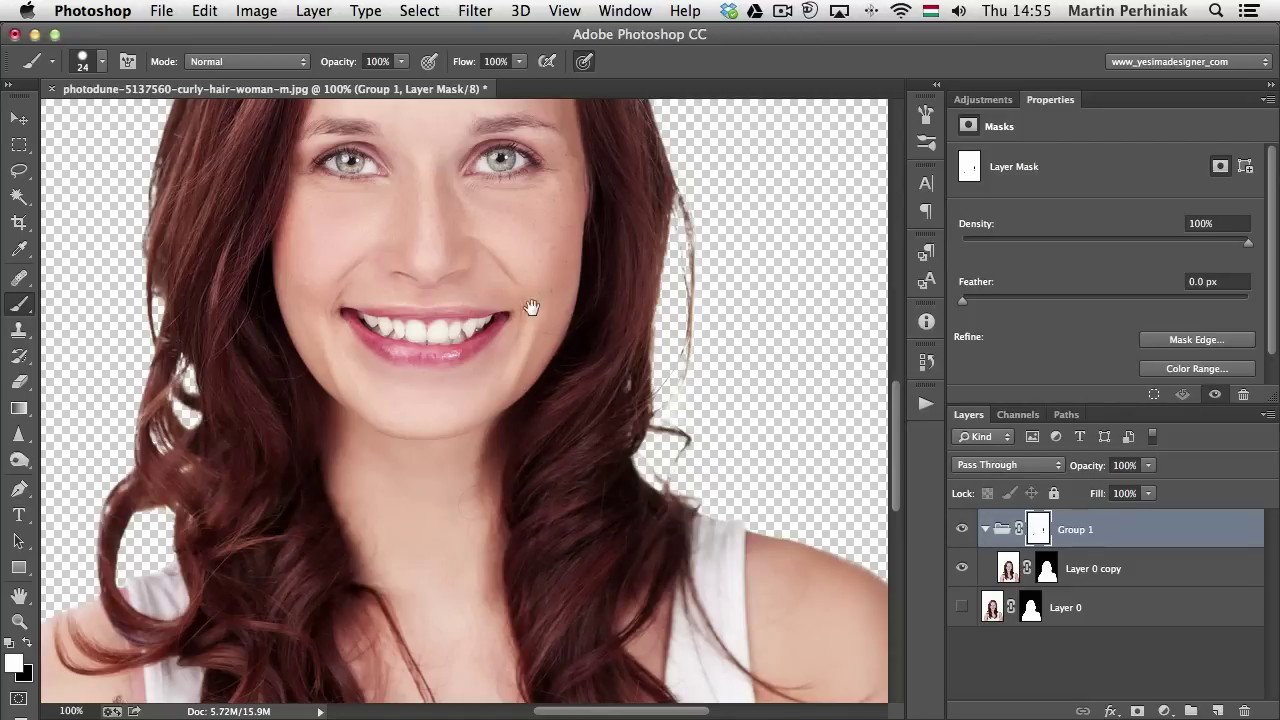
pyautogui.moveTo(417, 371); pyautogui.dragTo(531, 318)
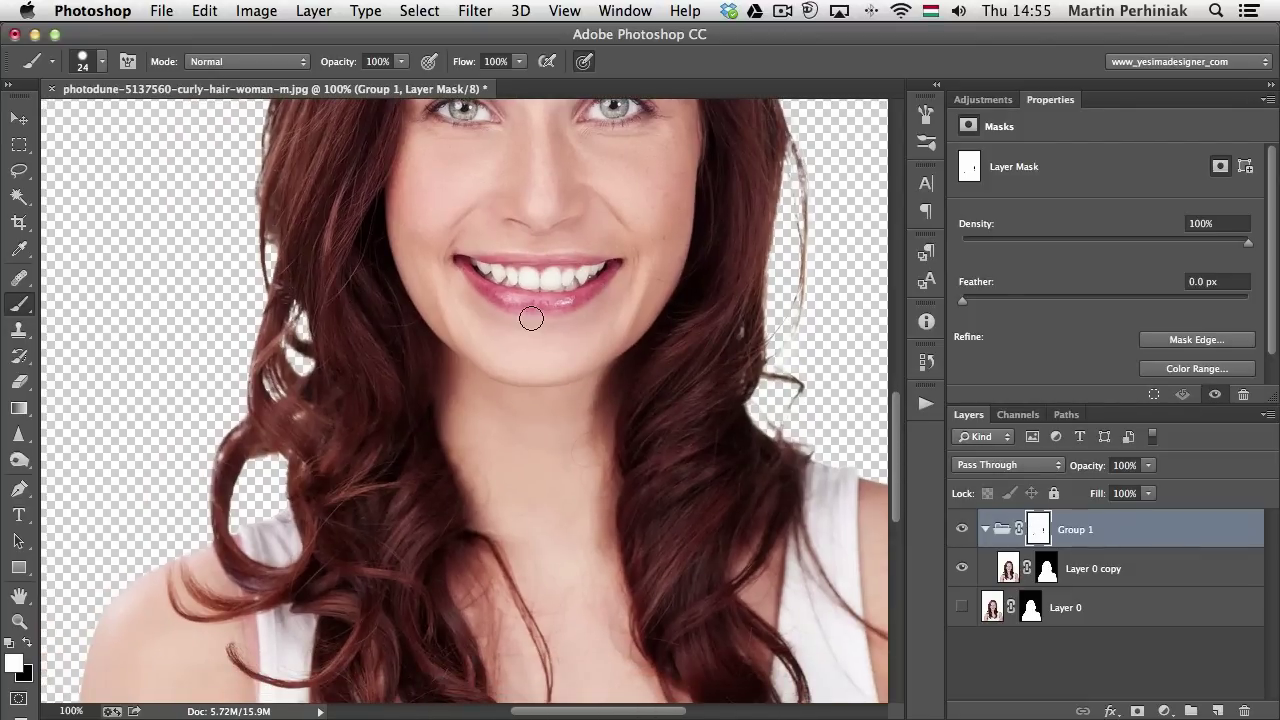
pyautogui.moveTo(674, 260); pyautogui.dragTo(663, 357)
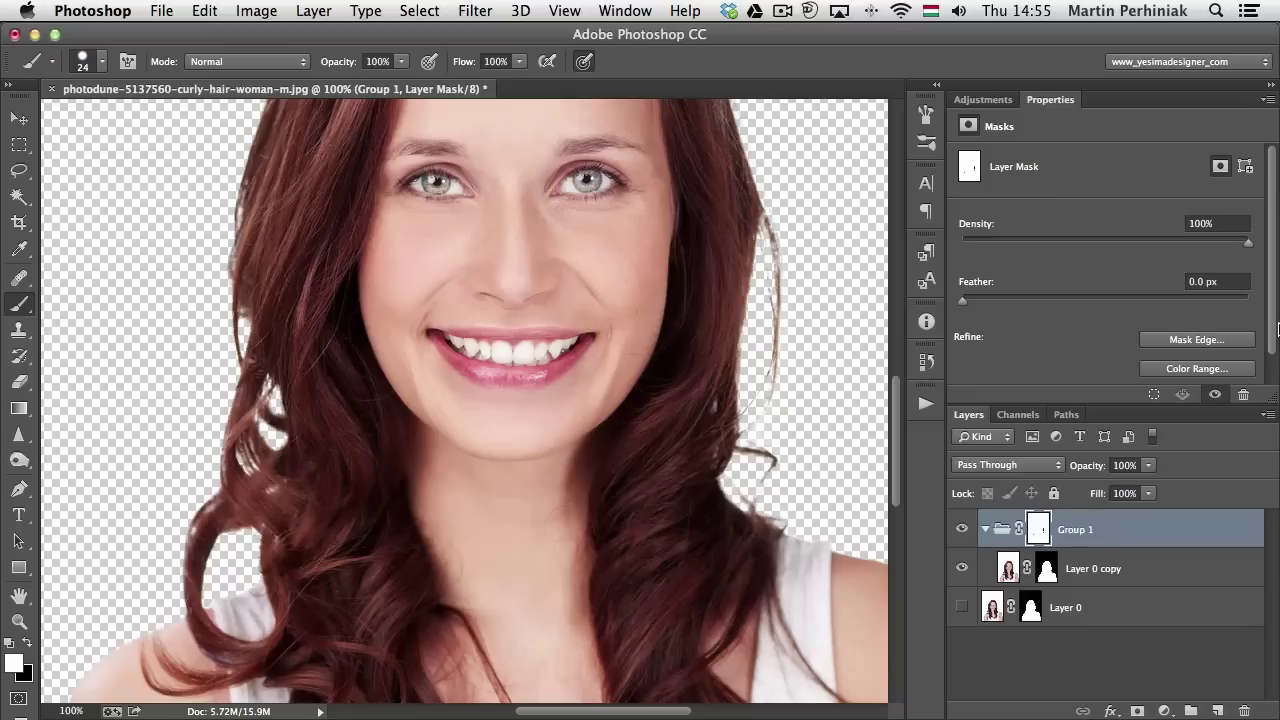
pyautogui.click(1180, 344)
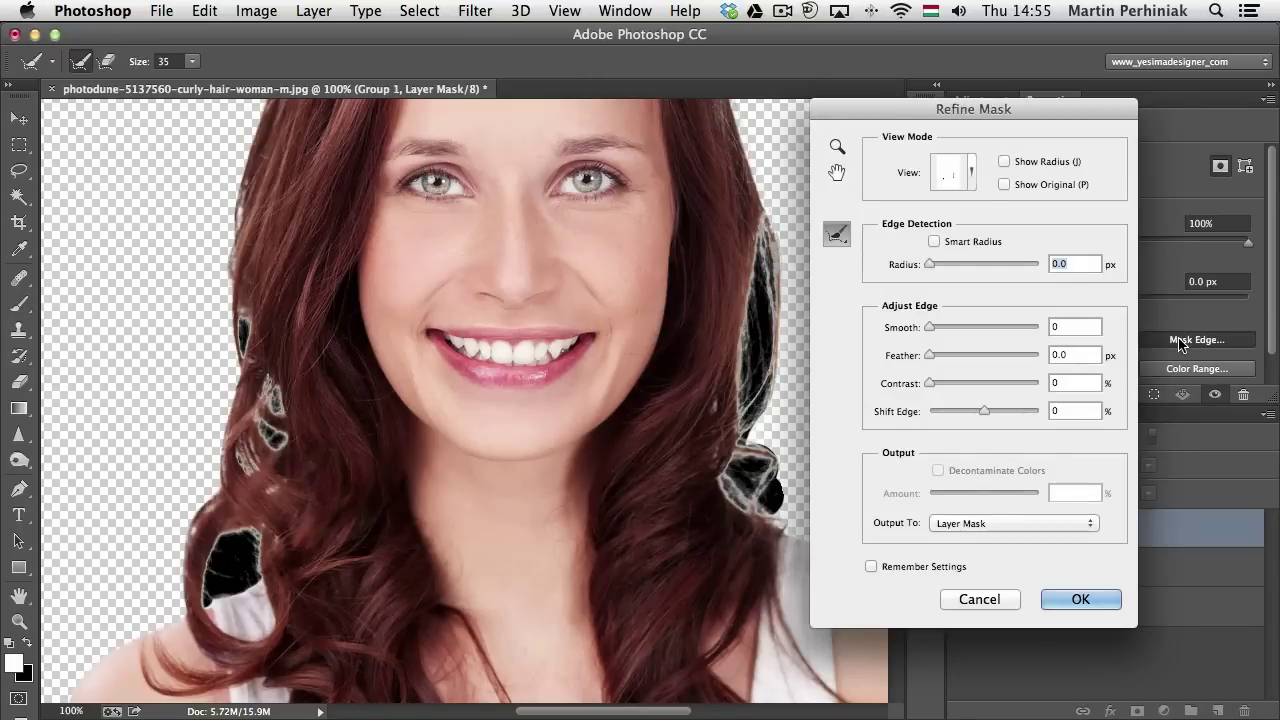
pyautogui.moveTo(956, 112); pyautogui.dragTo(1055, 118)
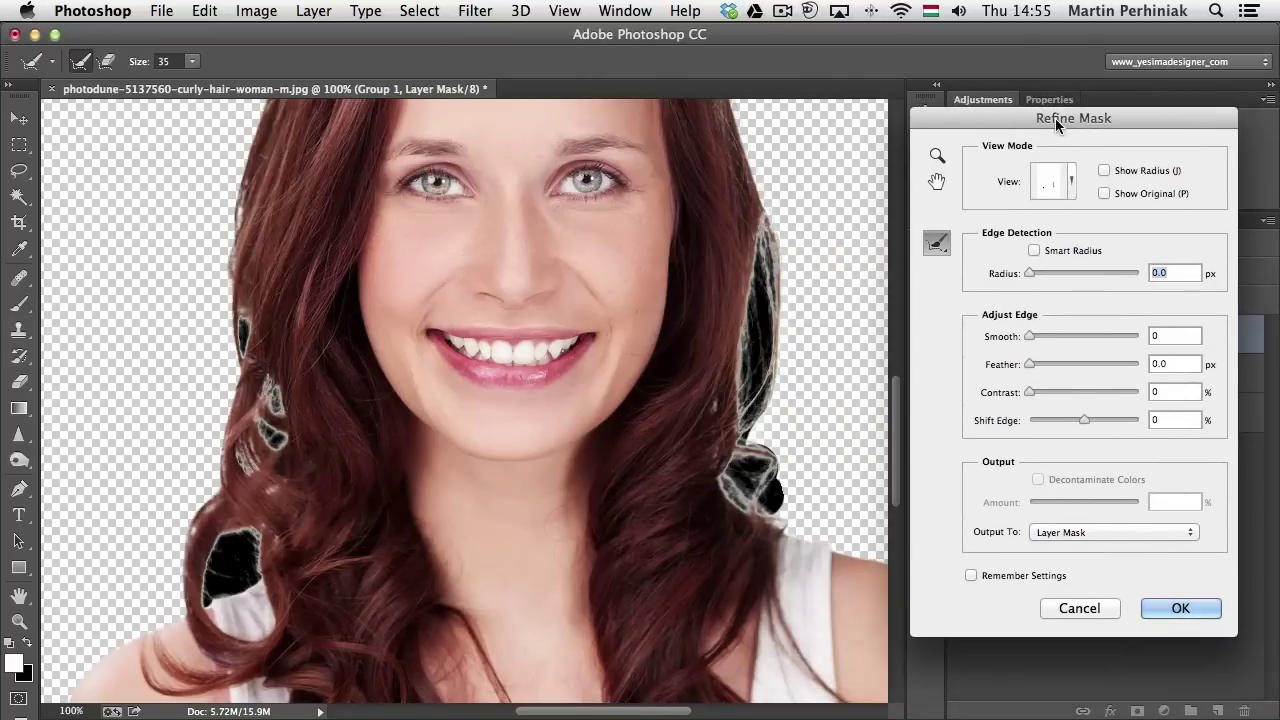
pyautogui.click(1034, 250)
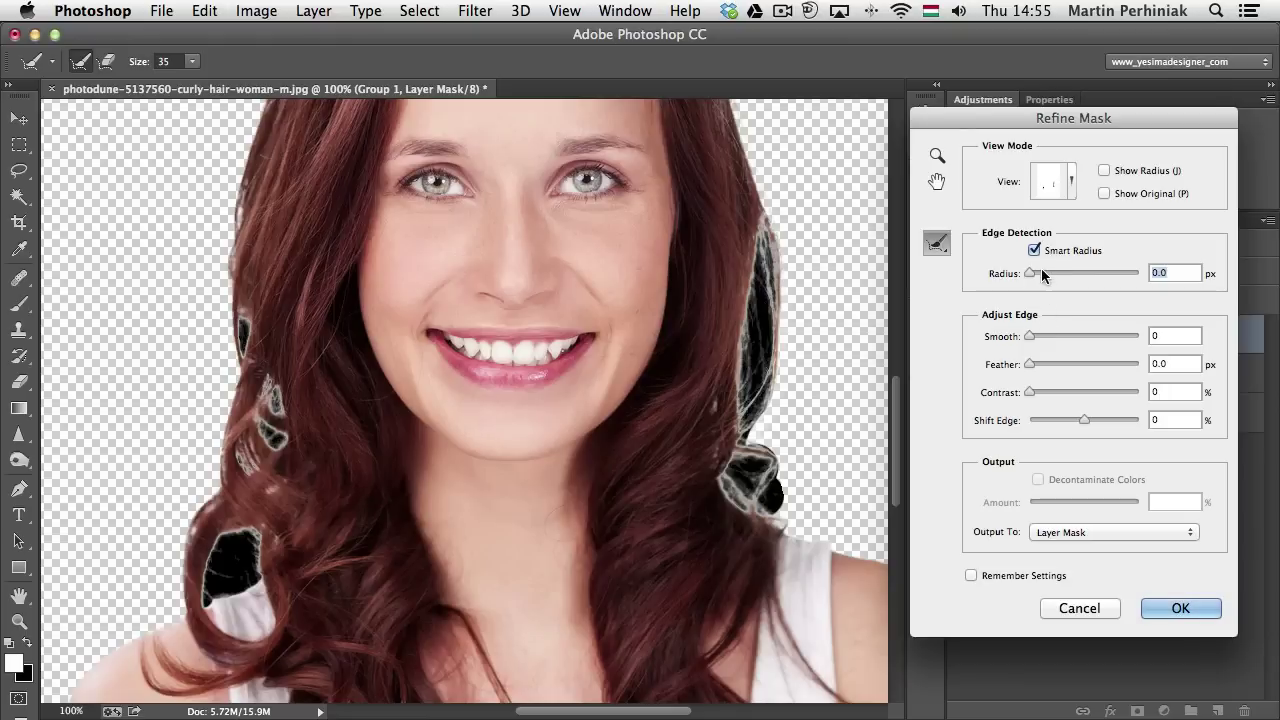
pyautogui.moveTo(1048, 273); pyautogui.dragTo(1086, 274)
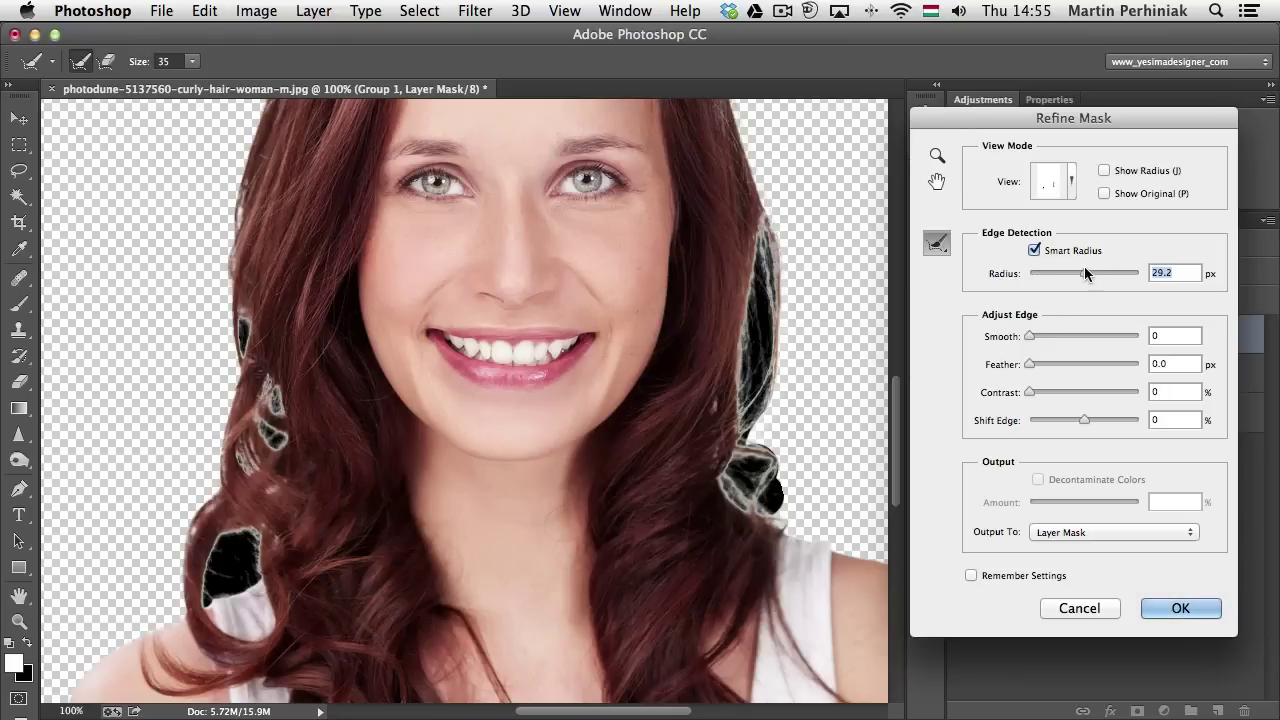
pyautogui.moveTo(1084, 420); pyautogui.dragTo(1050, 420)
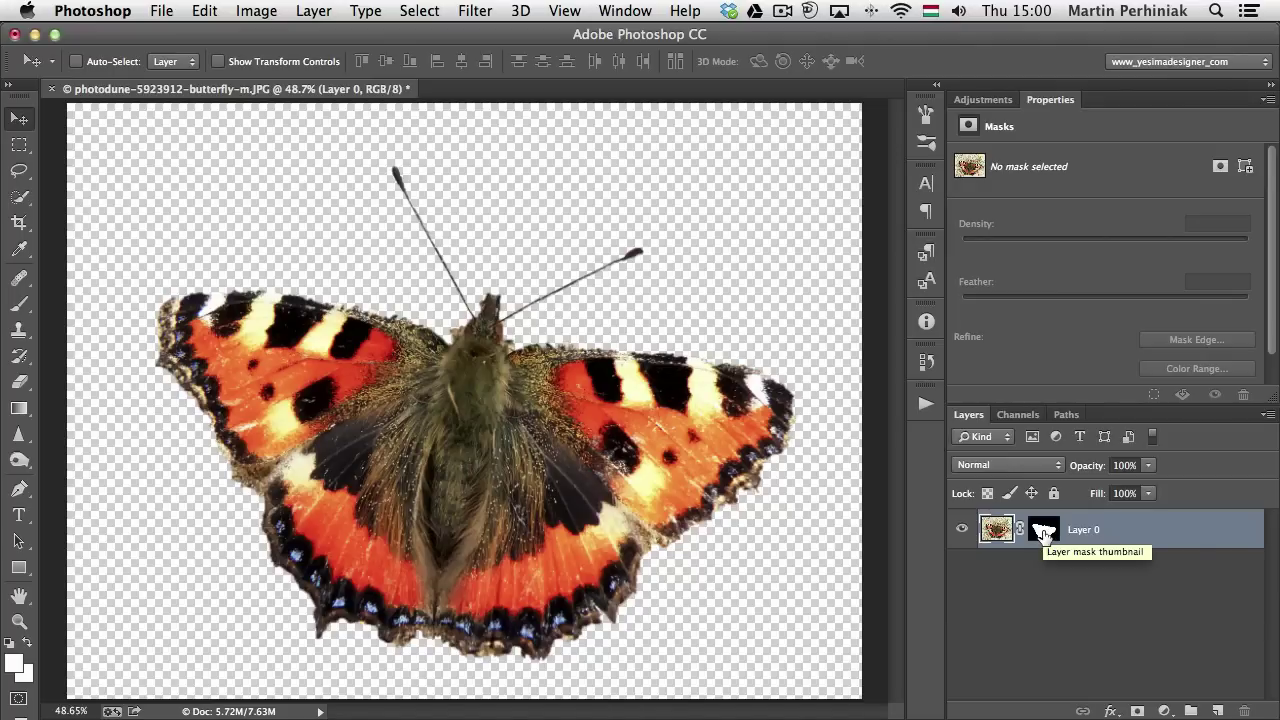
# Compare the butterfly in Layer 0 with its layer mask disabled and enabled
pyautogui.keyDown('shift'); pyautogui.click(1043, 533); pyautogui.keyUp('shift')
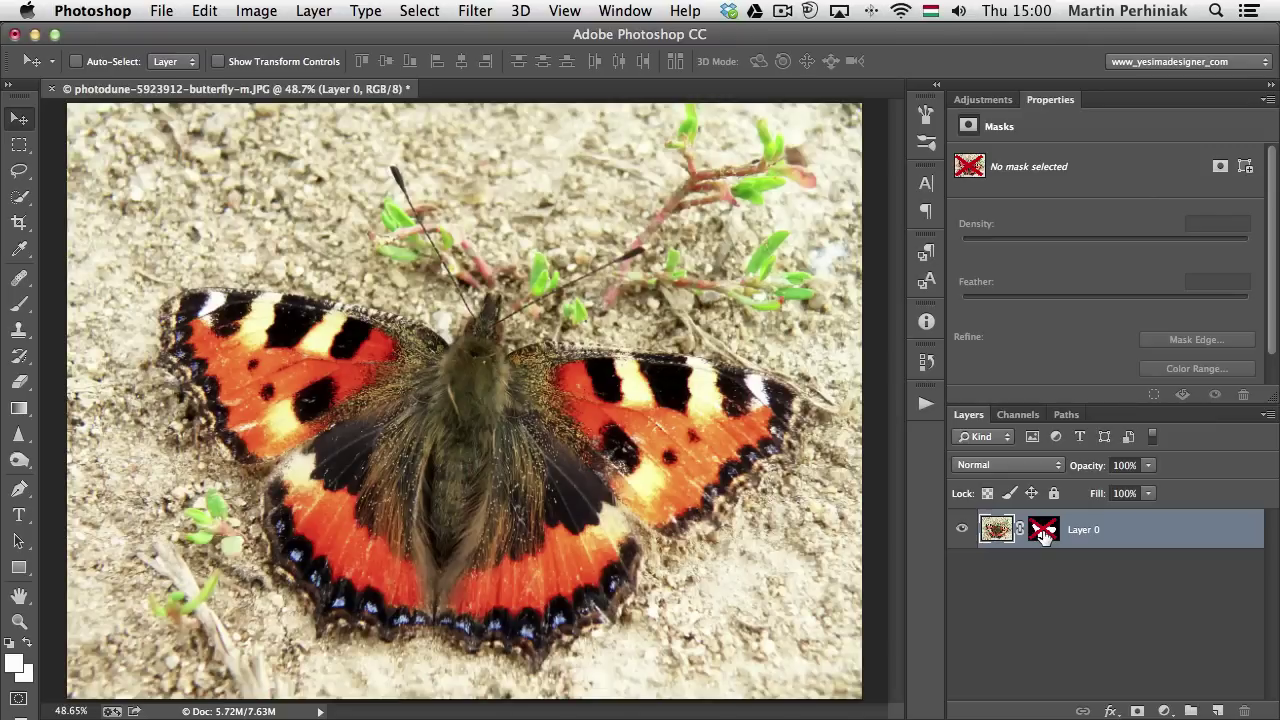
pyautogui.keyDown('shift'); pyautogui.click(1043, 533); pyautogui.keyUp('shift')
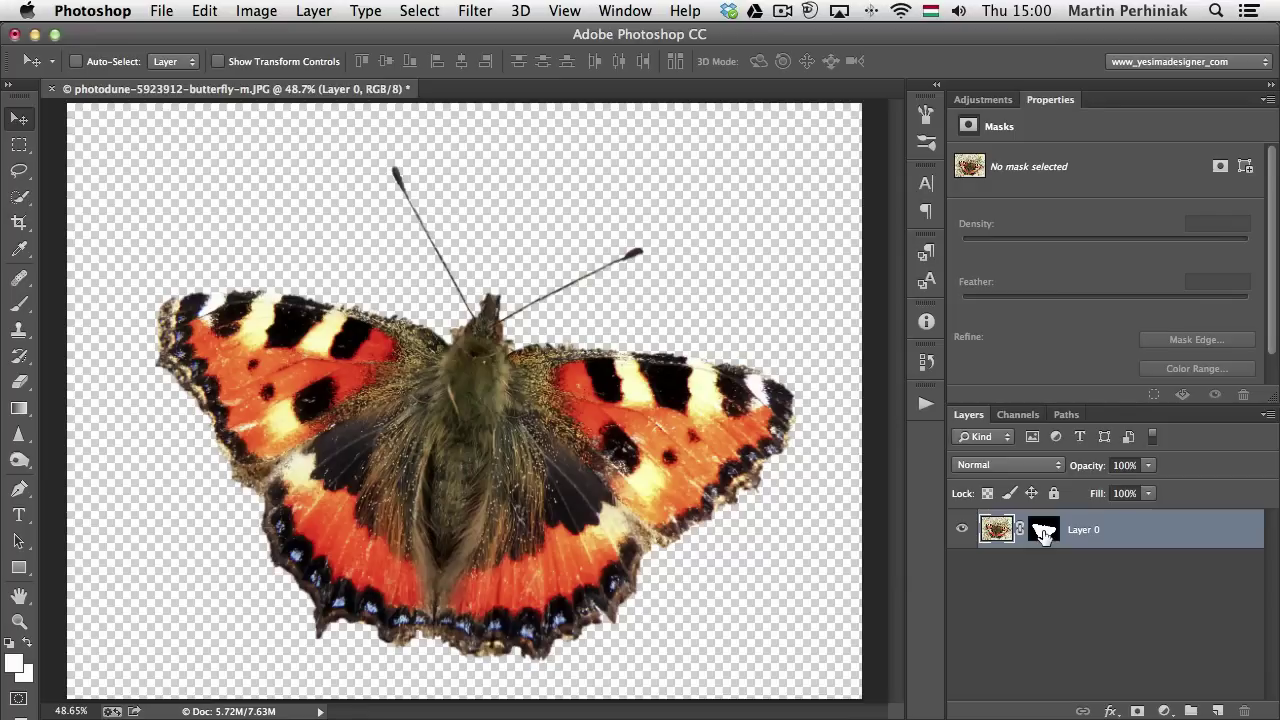
# Apply the layer mask permanently to Layer 0 and move the cut-out butterfly slightly upwards
pyautogui.rightClick(1043, 535)
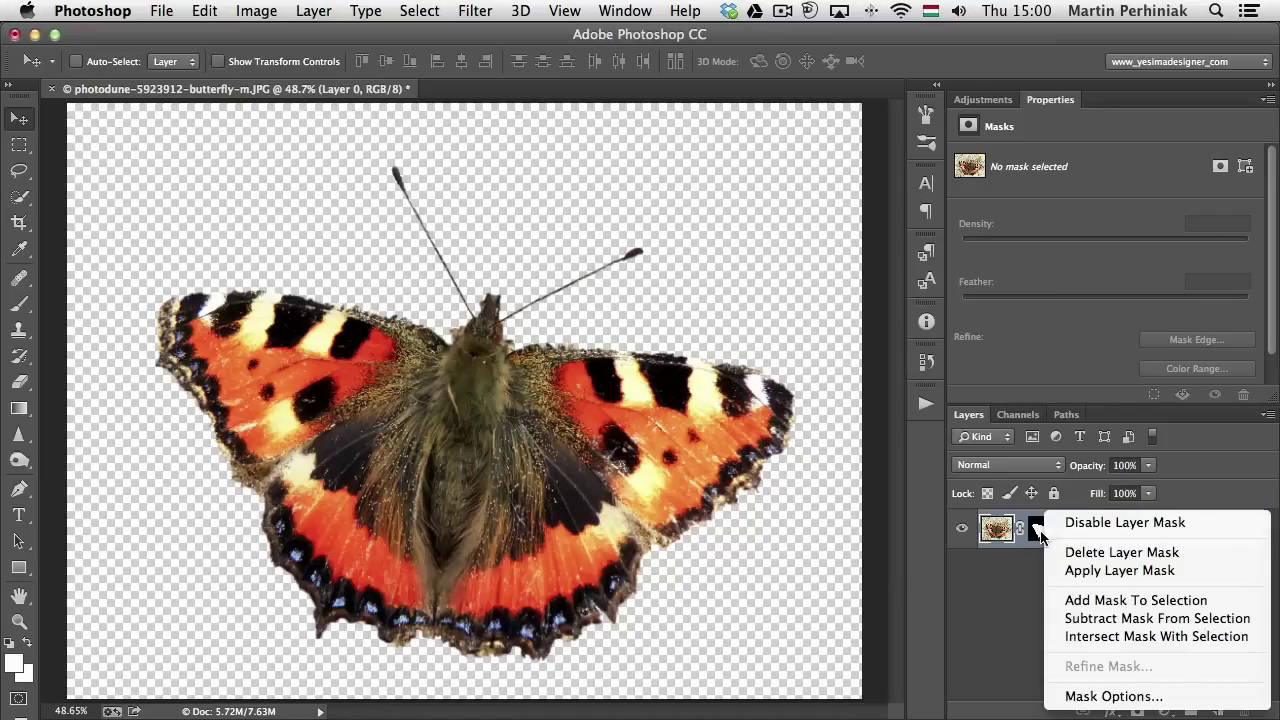
pyautogui.click(1072, 572)
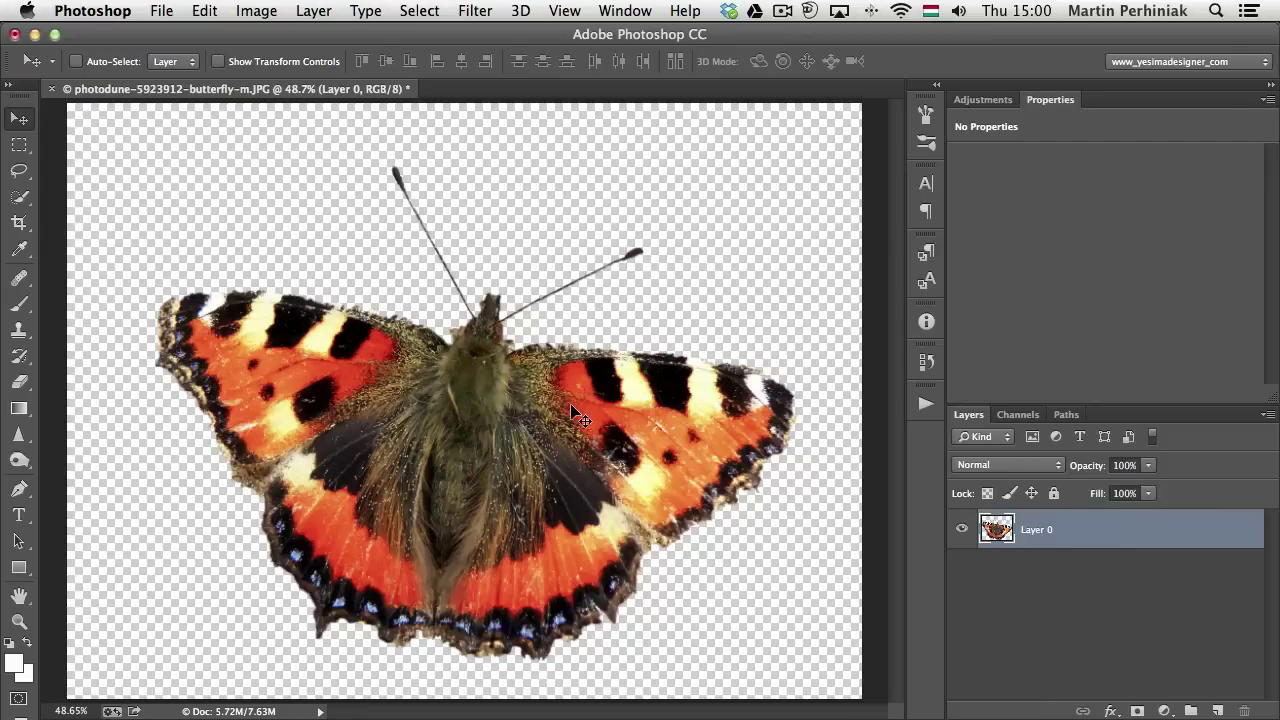
pyautogui.moveTo(548, 432)
pyautogui.mouseDown()
pyautogui.moveTo(518, 397)
pyautogui.moveTo(531, 428)
pyautogui.mouseUp()
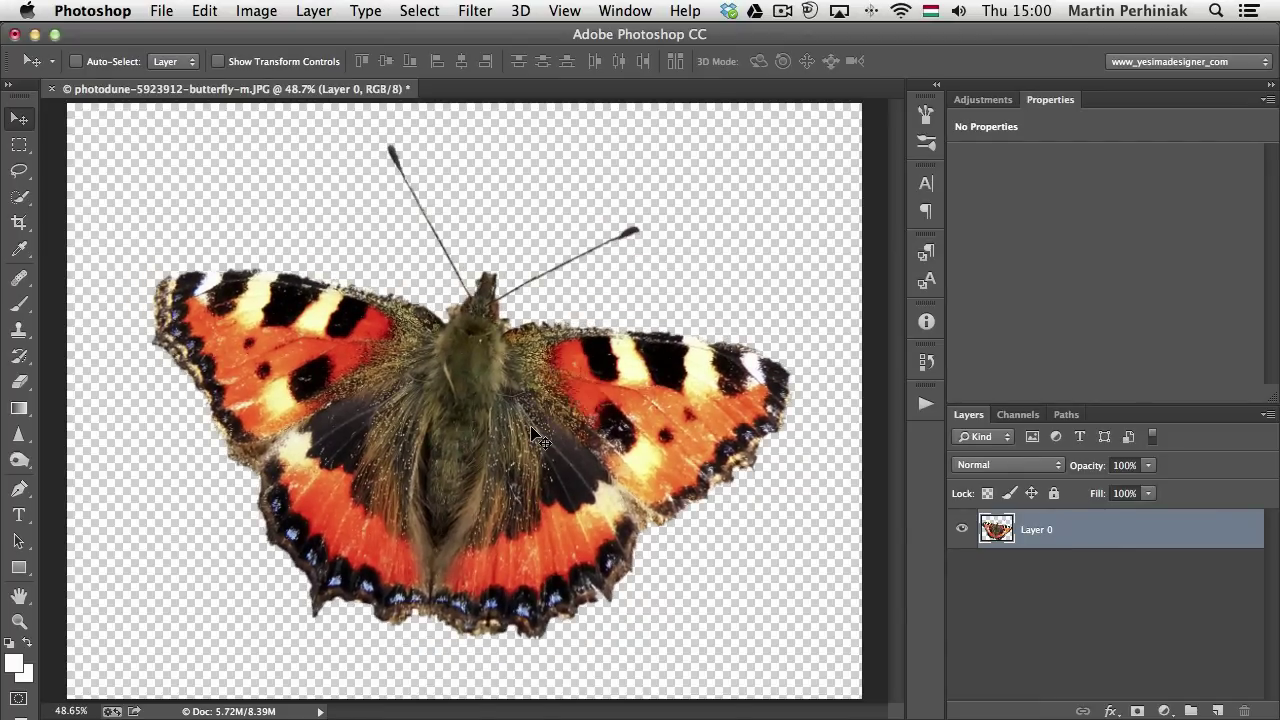
# Lock Layer 0's transparent pixels and paint black along the left and lower wing edges with a 59 px brush
pyautogui.click(988, 494)
pyautogui.press('b')
pyautogui.moveTo(451, 528)
pyautogui.mouseDown()
pyautogui.moveTo(480, 528)
pyautogui.moveTo(458, 528)
pyautogui.mouseUp()
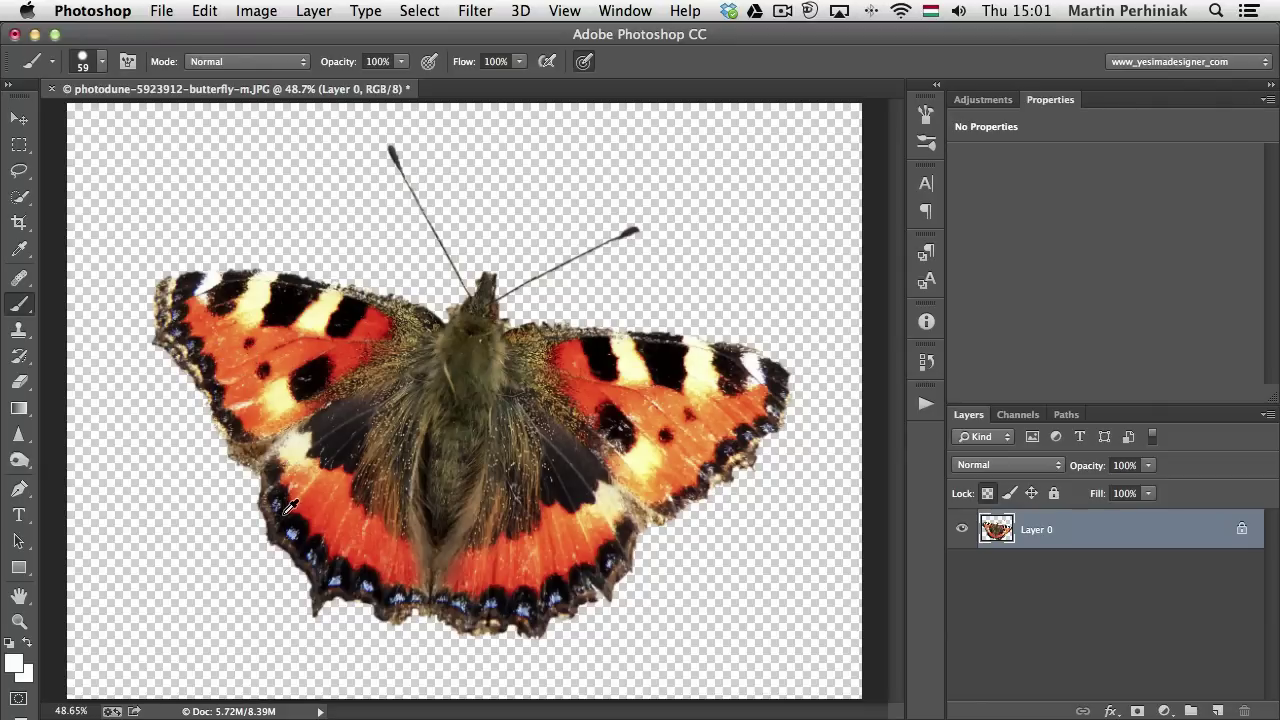
pyautogui.press('d')
pyautogui.moveTo(257, 497)
pyautogui.mouseDown()
pyautogui.moveTo(258, 475)
pyautogui.moveTo(210, 428)
pyautogui.moveTo(193, 374)
pyautogui.moveTo(197, 432)
pyautogui.moveTo(177, 358)
pyautogui.moveTo(156, 336)
pyautogui.moveTo(163, 277)
pyautogui.moveTo(184, 284)
pyautogui.mouseUp()
pyautogui.moveTo(318, 624)
pyautogui.mouseDown()
pyautogui.moveTo(393, 629)
pyautogui.moveTo(406, 622)
pyautogui.moveTo(389, 618)
pyautogui.moveTo(429, 615)
pyautogui.moveTo(445, 635)
pyautogui.moveTo(464, 631)
pyautogui.moveTo(441, 618)
pyautogui.moveTo(490, 624)
pyautogui.mouseUp()
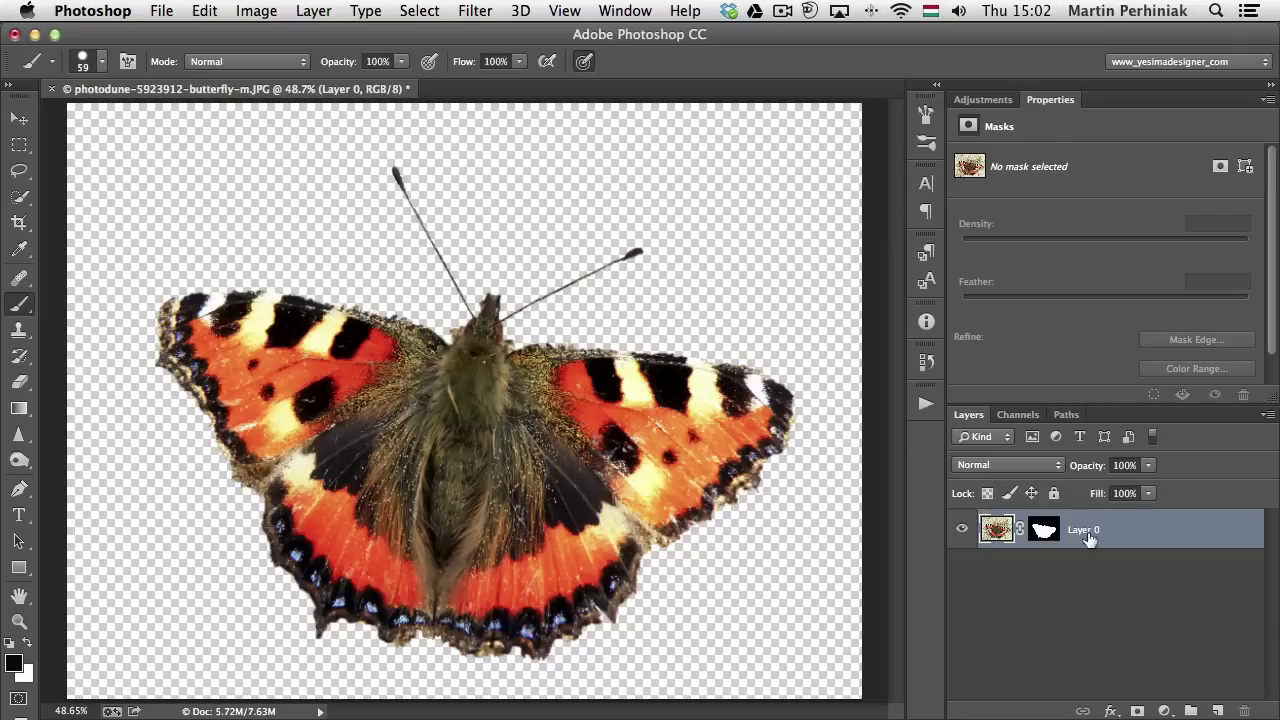
# Add a new layer clipped to the masked Layer 0 and paint black along the butterfly's left wing edges
pyautogui.click(1218, 711)
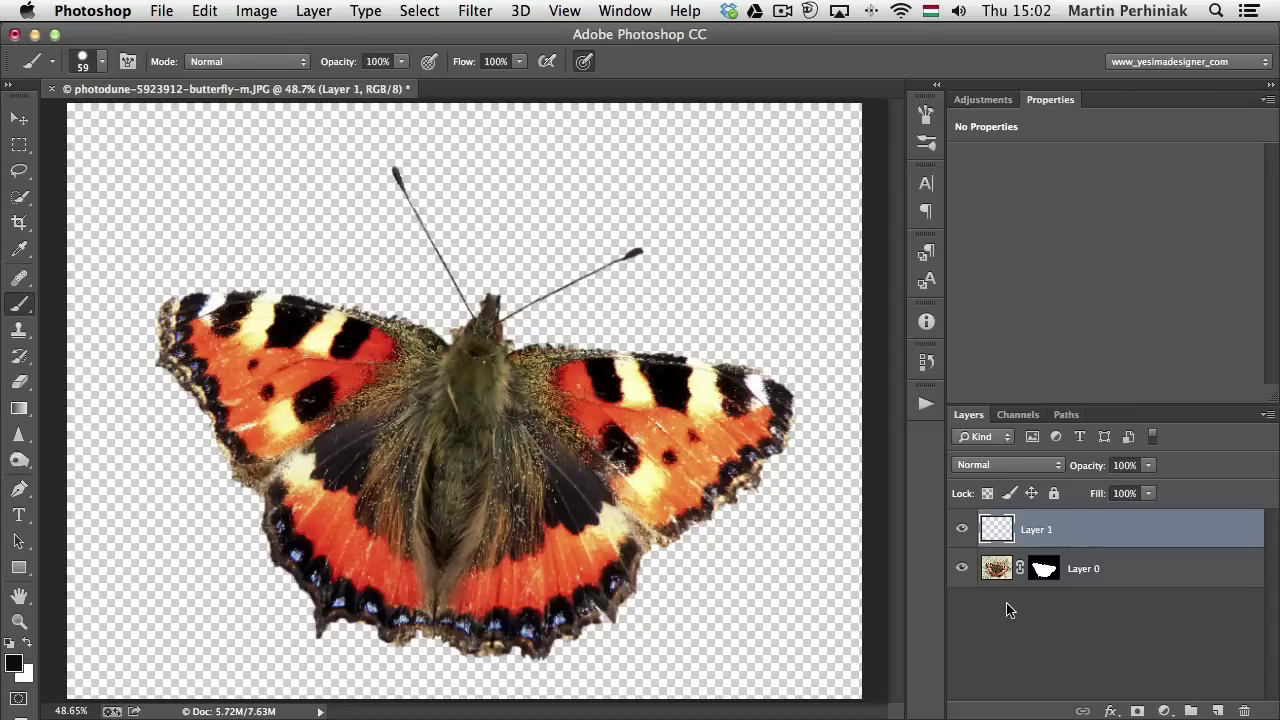
pyautogui.moveTo(1030, 560); pyautogui.dragTo(1026, 541)
pyautogui.keyDown('alt'); pyautogui.click(1026, 541); pyautogui.keyUp('alt')
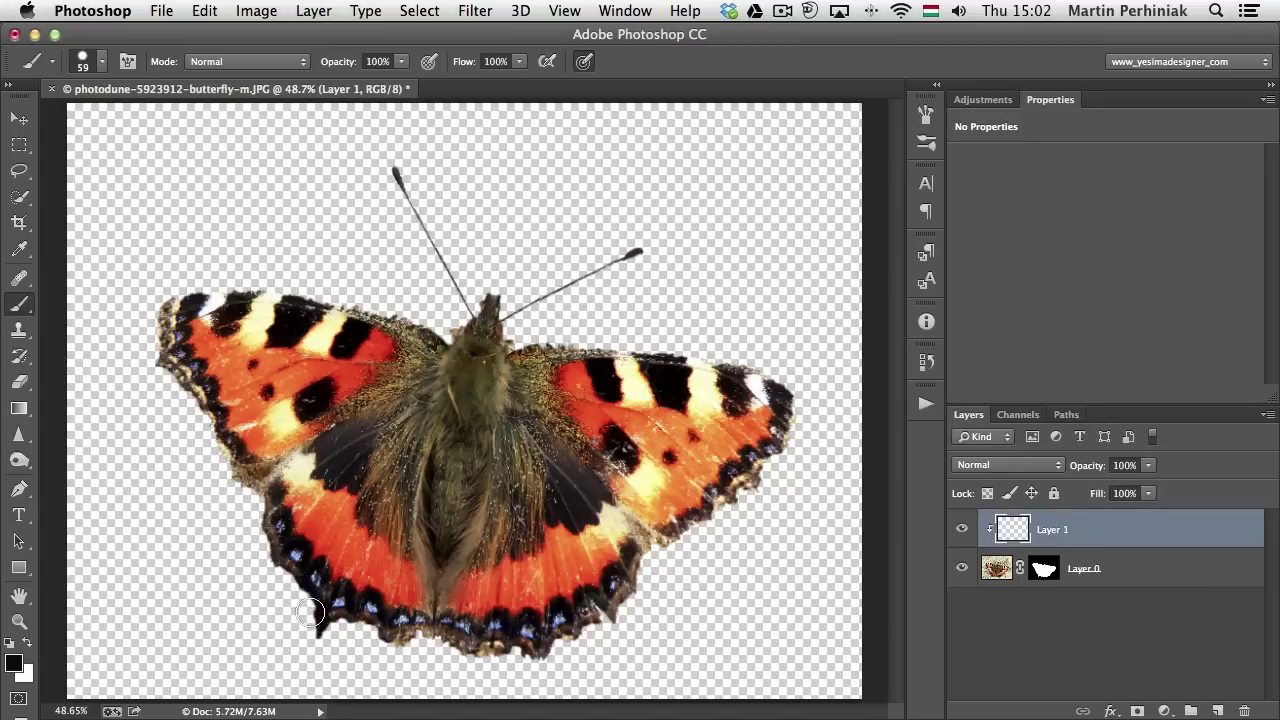
pyautogui.moveTo(286, 580)
pyautogui.mouseDown()
pyautogui.moveTo(257, 495)
pyautogui.moveTo(200, 436)
pyautogui.moveTo(160, 355)
pyautogui.moveTo(148, 283)
pyautogui.mouseUp()
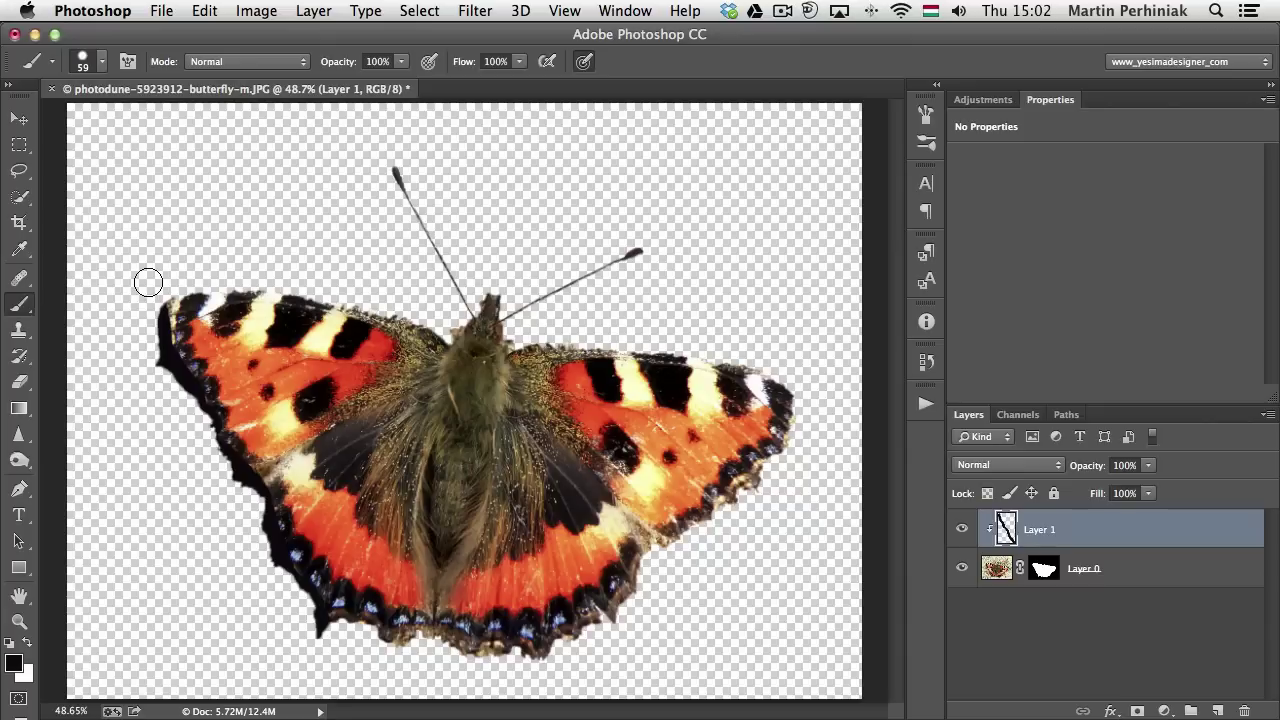
# View Layer 0 copy's mask on its own and compare the curly-haired woman with that mask disabled and enabled
pyautogui.click(997, 569)
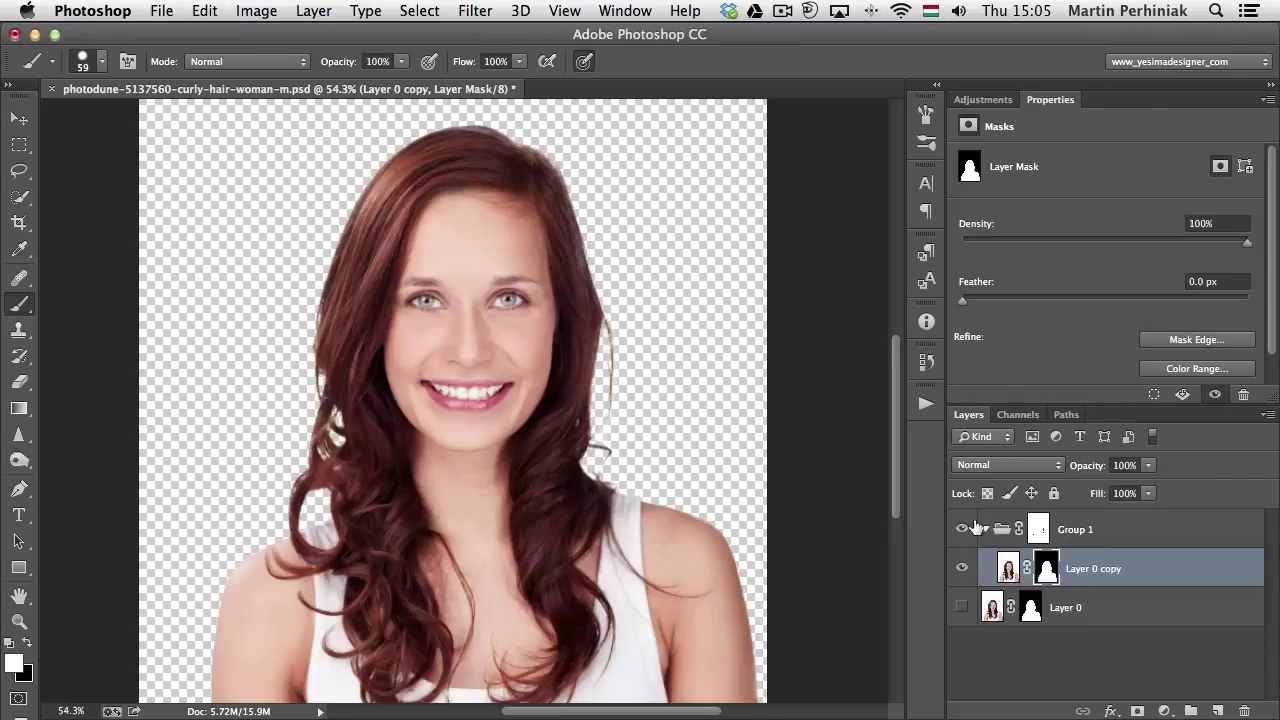
pyautogui.keyDown('alt'); pyautogui.click(1047, 568); pyautogui.keyUp('alt')
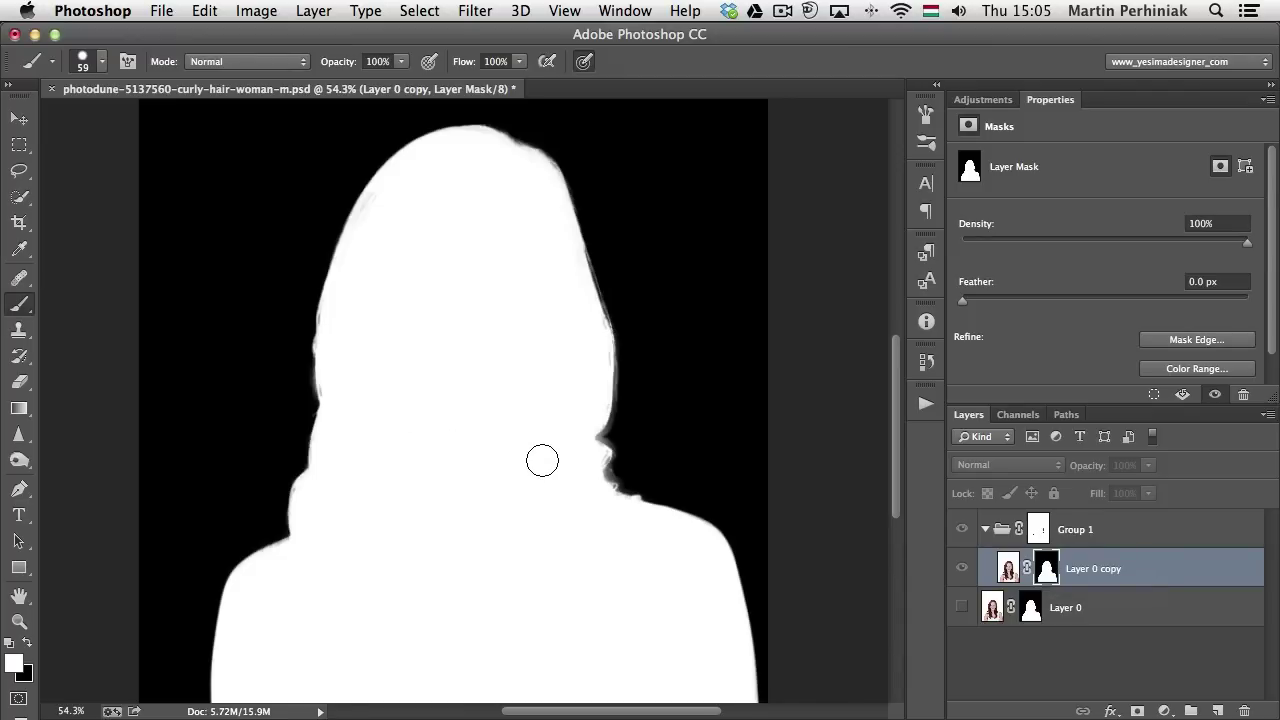
pyautogui.keyDown('alt'); pyautogui.click(1047, 570); pyautogui.keyUp('alt')
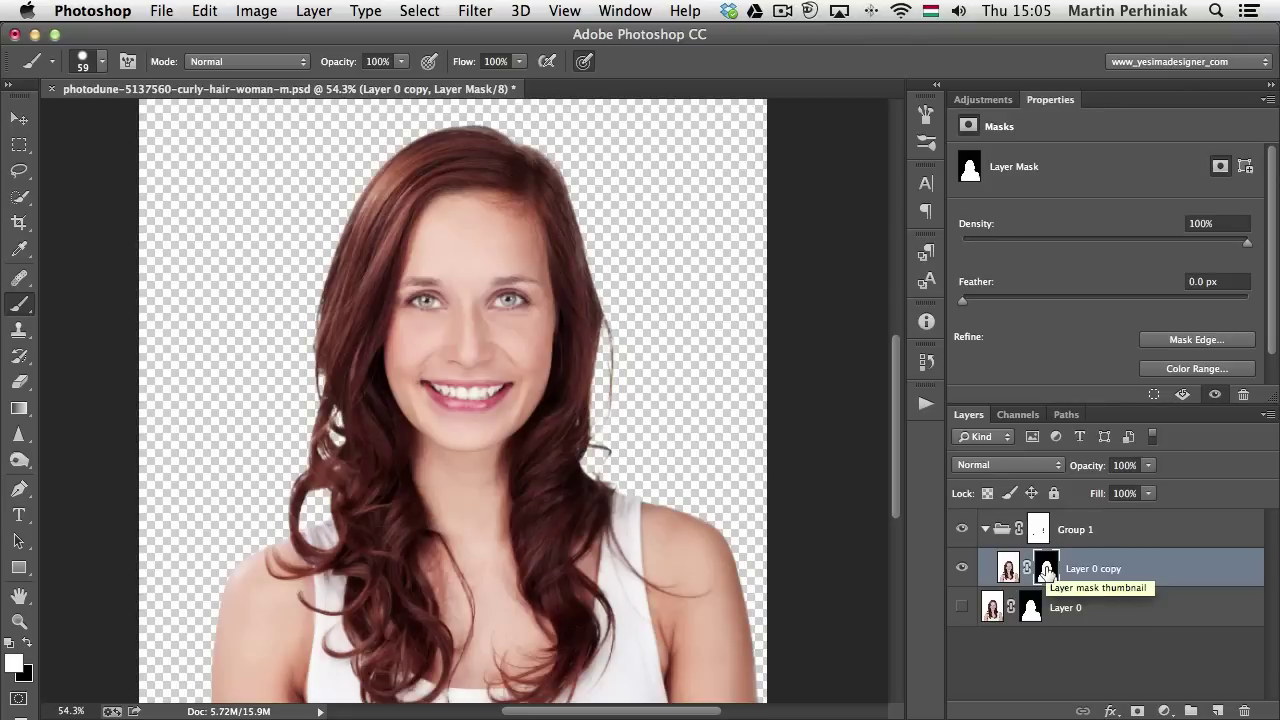
pyautogui.keyDown('shift'); pyautogui.click(1047, 570); pyautogui.keyUp('shift')
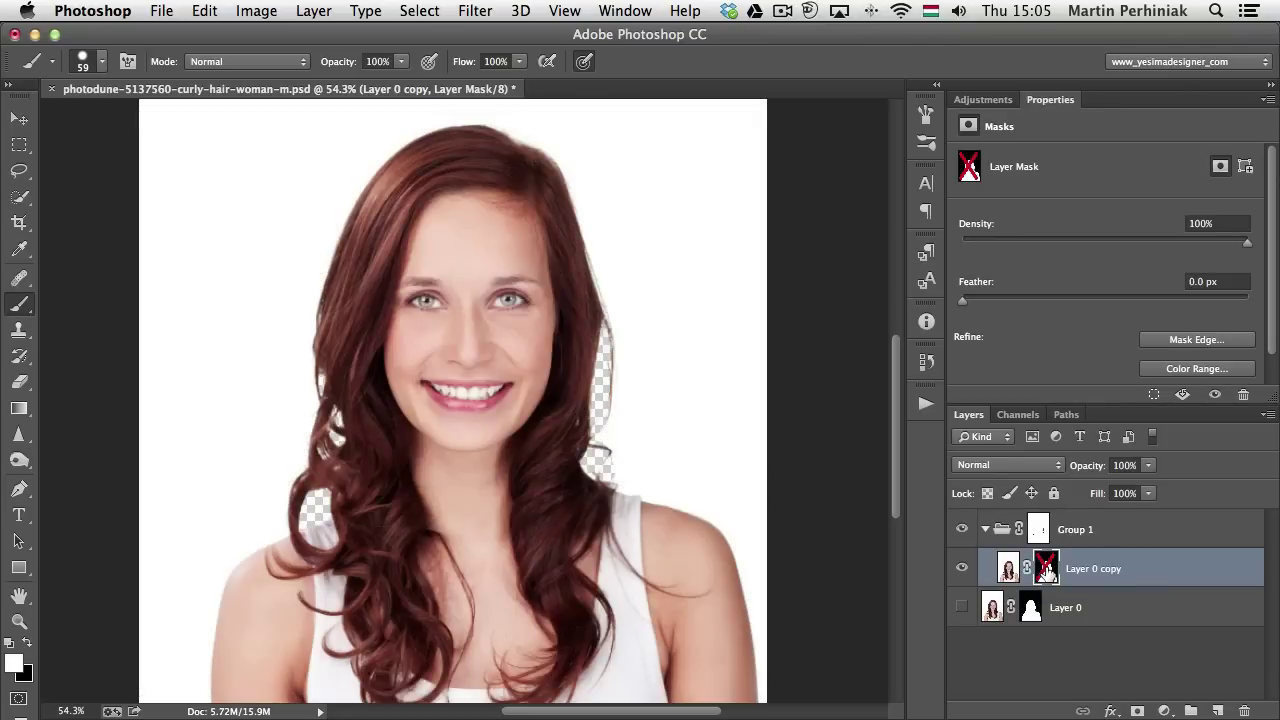
pyautogui.keyDown('shift'); pyautogui.click(1047, 570); pyautogui.keyUp('shift')
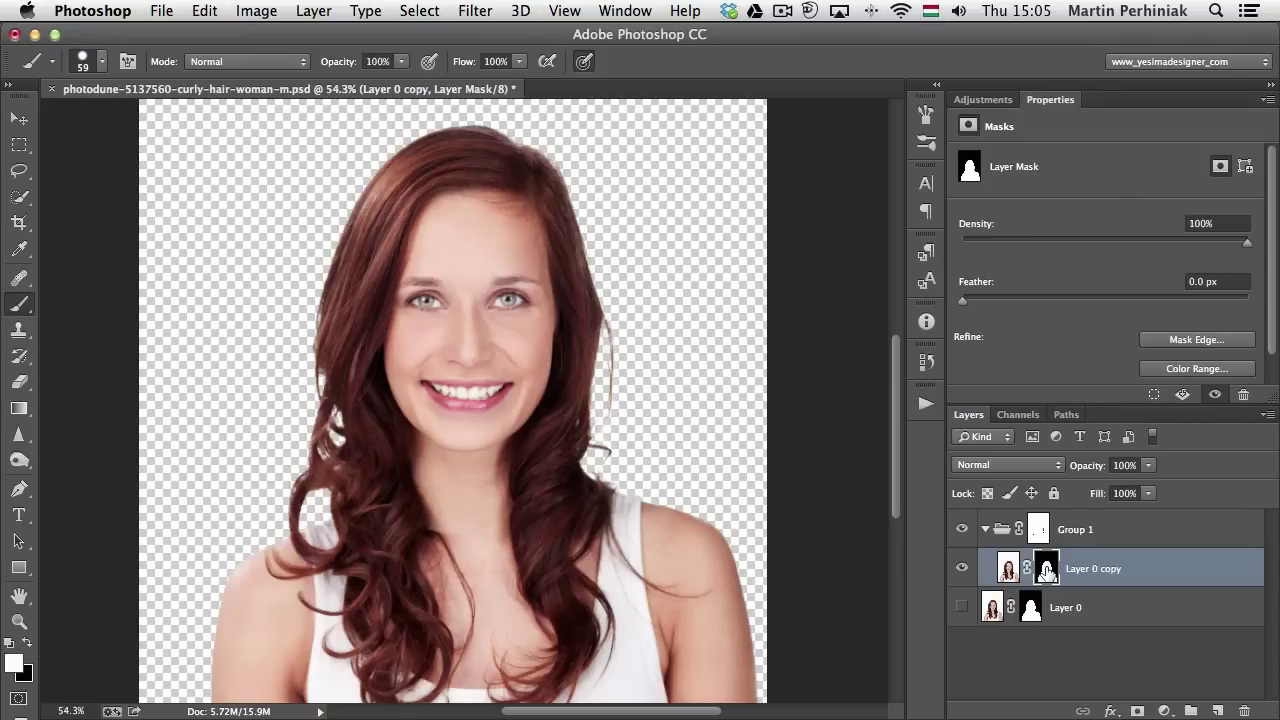
# Preview Layer 0 copy's mask as a red overlay on the portrait and return to the normal view
pyautogui.keyDown('alt'); pyautogui.keyDown('shift'); pyautogui.click(1047, 570); pyautogui.keyUp('shift'); pyautogui.keyUp('alt')
pyautogui.press('x')
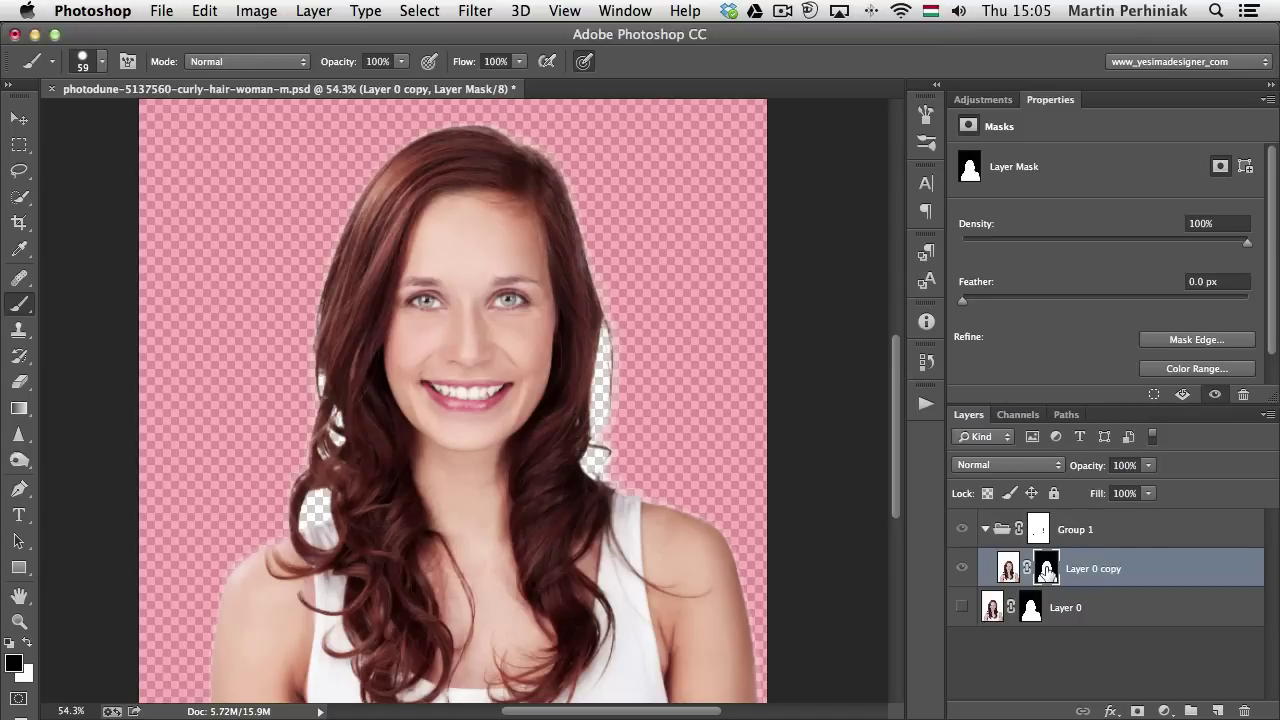
pyautogui.press('\\')
pyautogui.press('x')
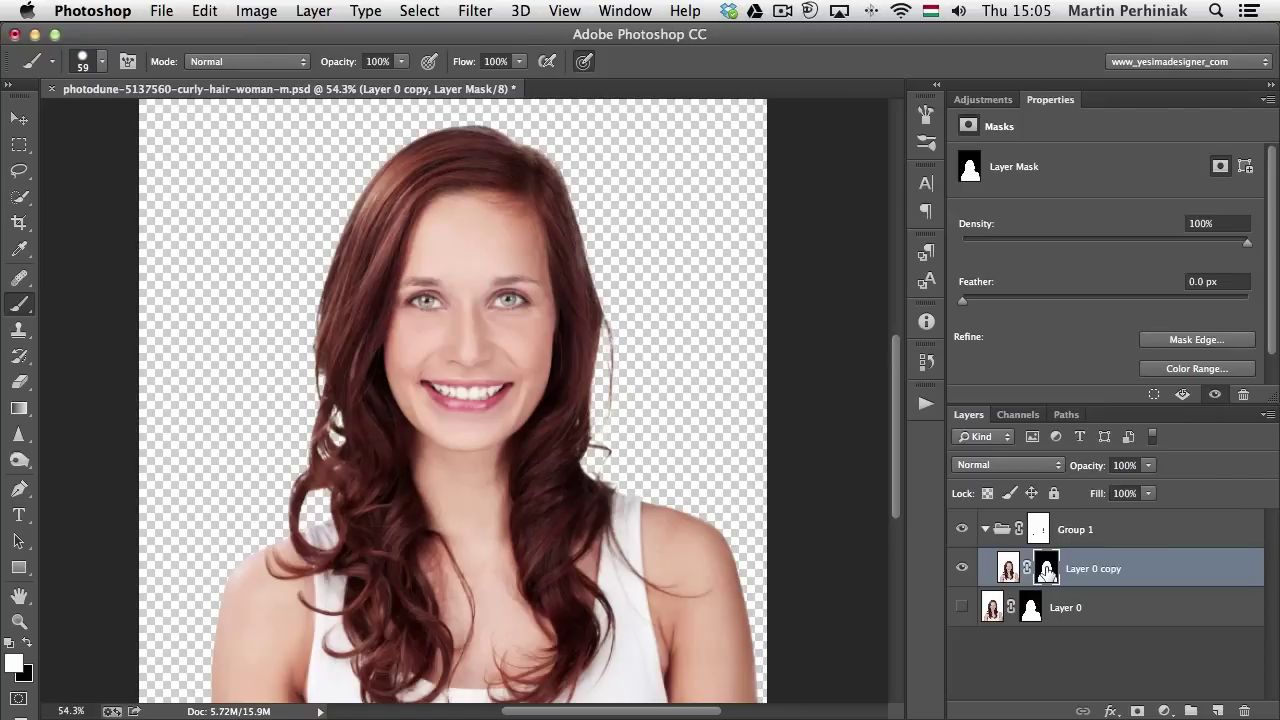
# Load Layer 0 copy's mask as a selection, invert it, and reload the mask as the selection
pyautogui.keyDown('super'); pyautogui.click(1046, 569); pyautogui.keyUp('super')
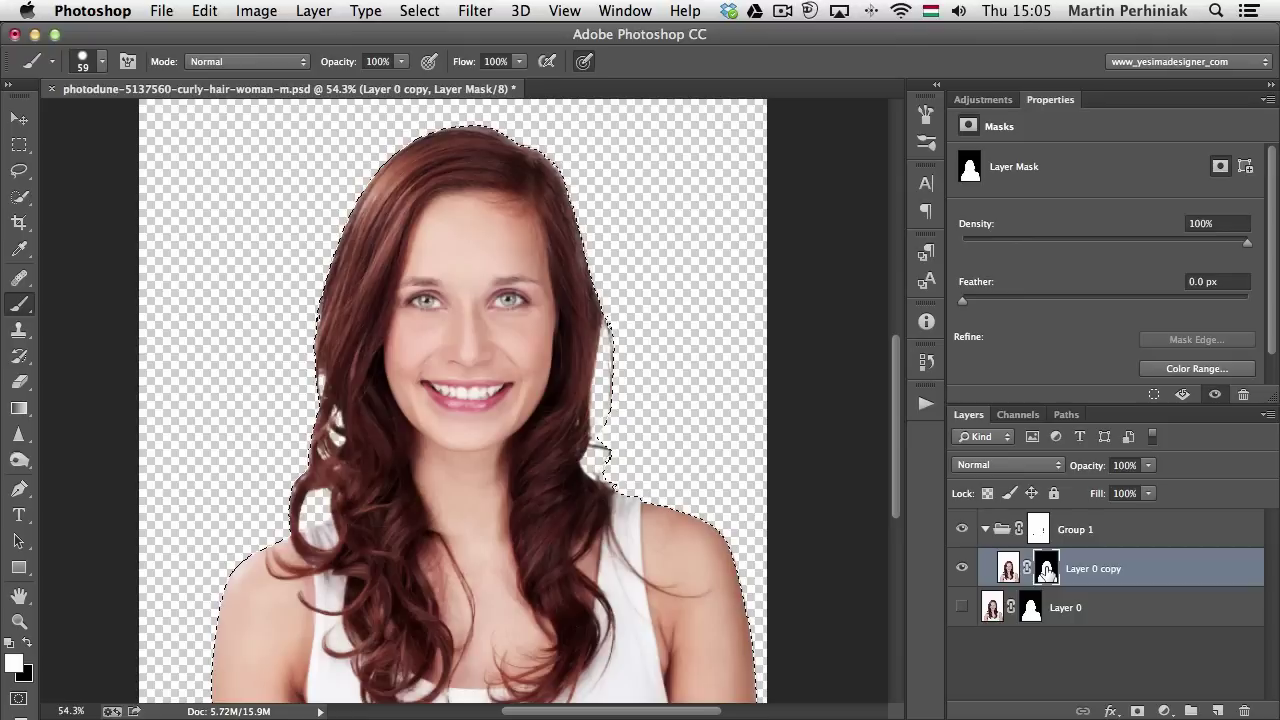
pyautogui.press('super+shift+i')
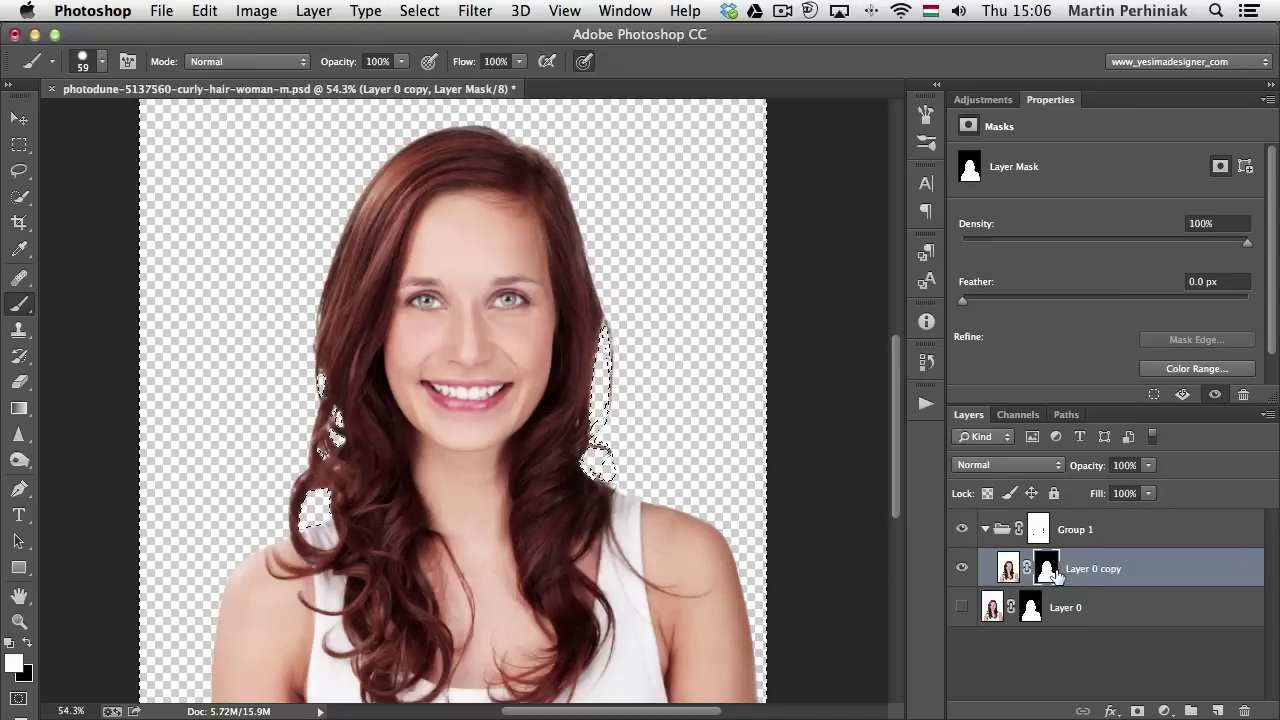
pyautogui.keyDown('super'); pyautogui.click(1050, 572); pyautogui.keyUp('super')
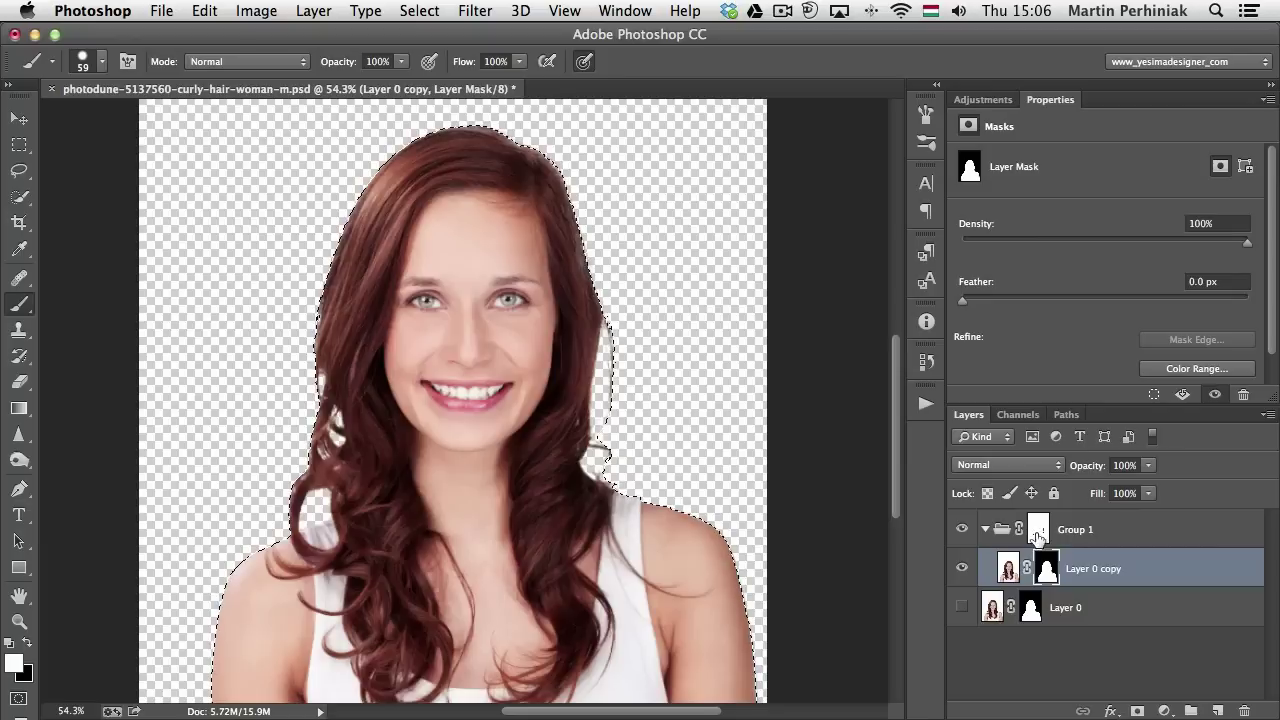
# Subtract Group 1's mask from the current selection to isolate the gaps between the hair strands
pyautogui.moveTo(1037, 538); pyautogui.dragTo(1040, 537)
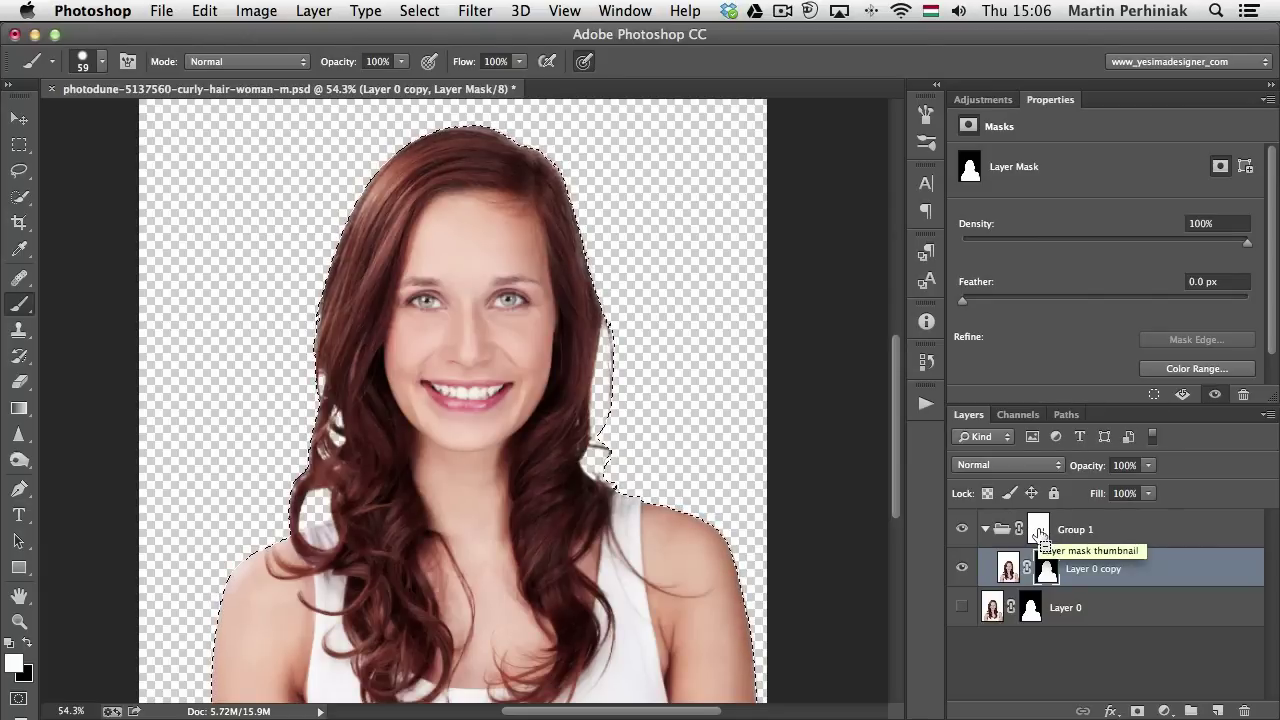
pyautogui.moveTo(1040, 537)
pyautogui.mouseDown()
pyautogui.moveTo(1048, 512)
pyautogui.moveTo(1040, 542)
pyautogui.moveTo(1038, 530)
pyautogui.mouseUp()
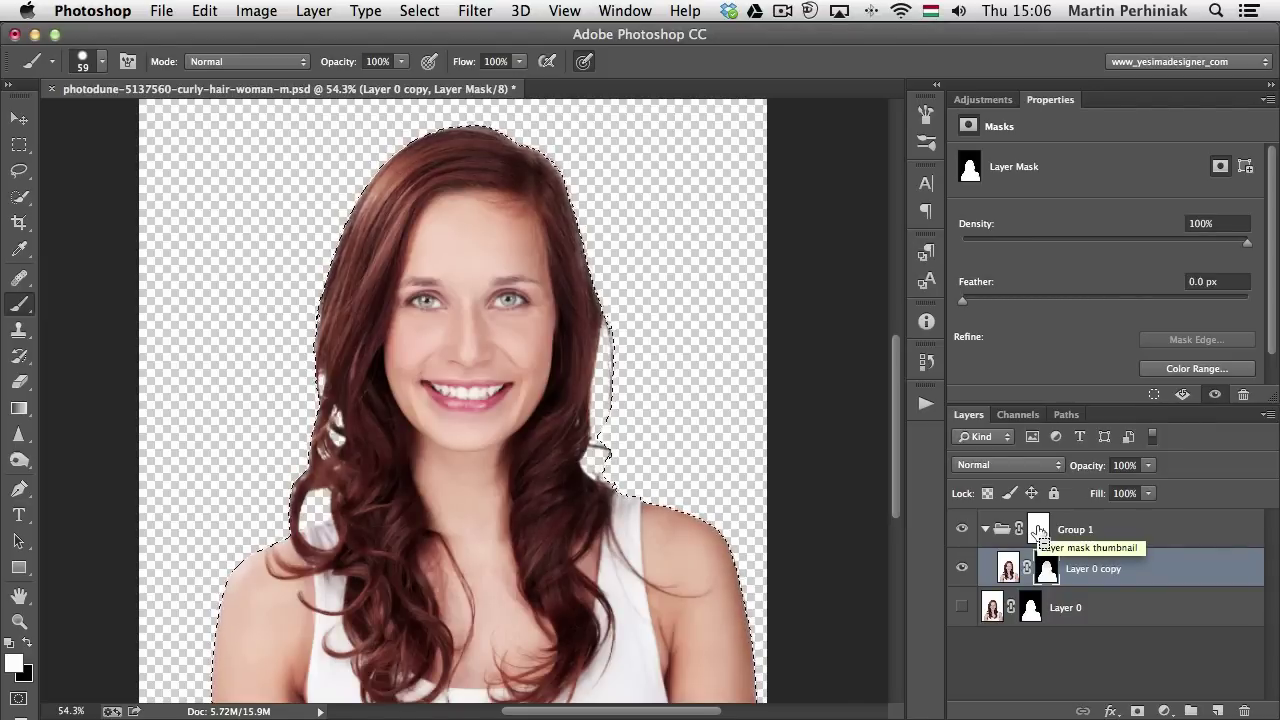
pyautogui.keyDown('ctrl'); pyautogui.keyDown('alt'); pyautogui.click(1040, 533); pyautogui.keyUp('alt'); pyautogui.keyUp('ctrl')
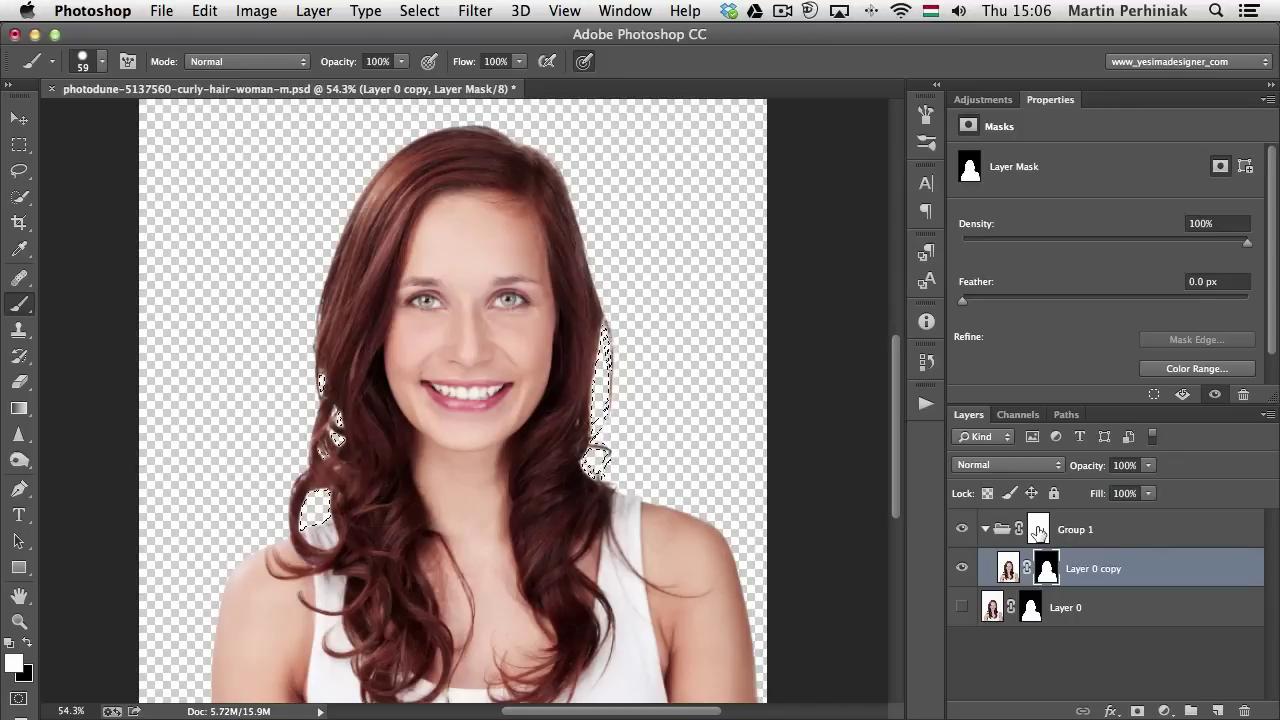
pyautogui.moveTo(1038, 531); pyautogui.dragTo(1040, 533)
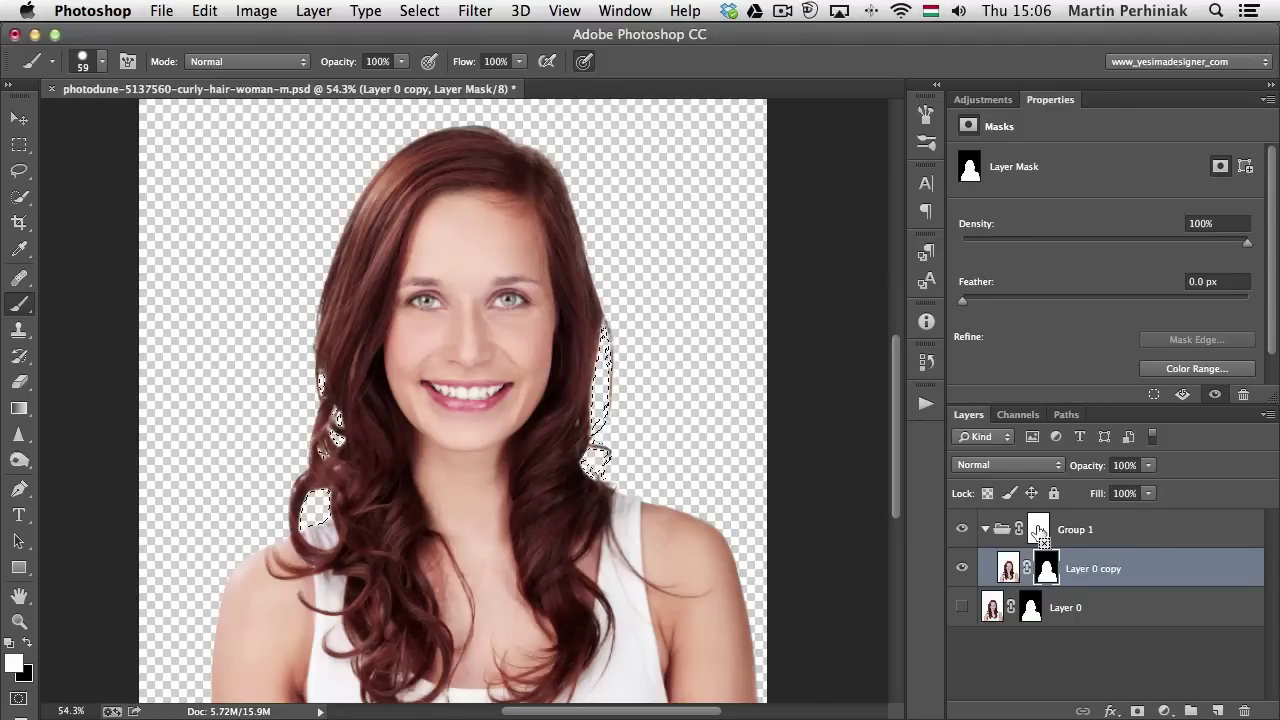
# Load Group 1's mask as a selection and intersect it with Layer 0 copy's mask
pyautogui.moveTo(1039, 531); pyautogui.dragTo(1047, 568)
pyautogui.press('super+d')
pyautogui.press('super+z')
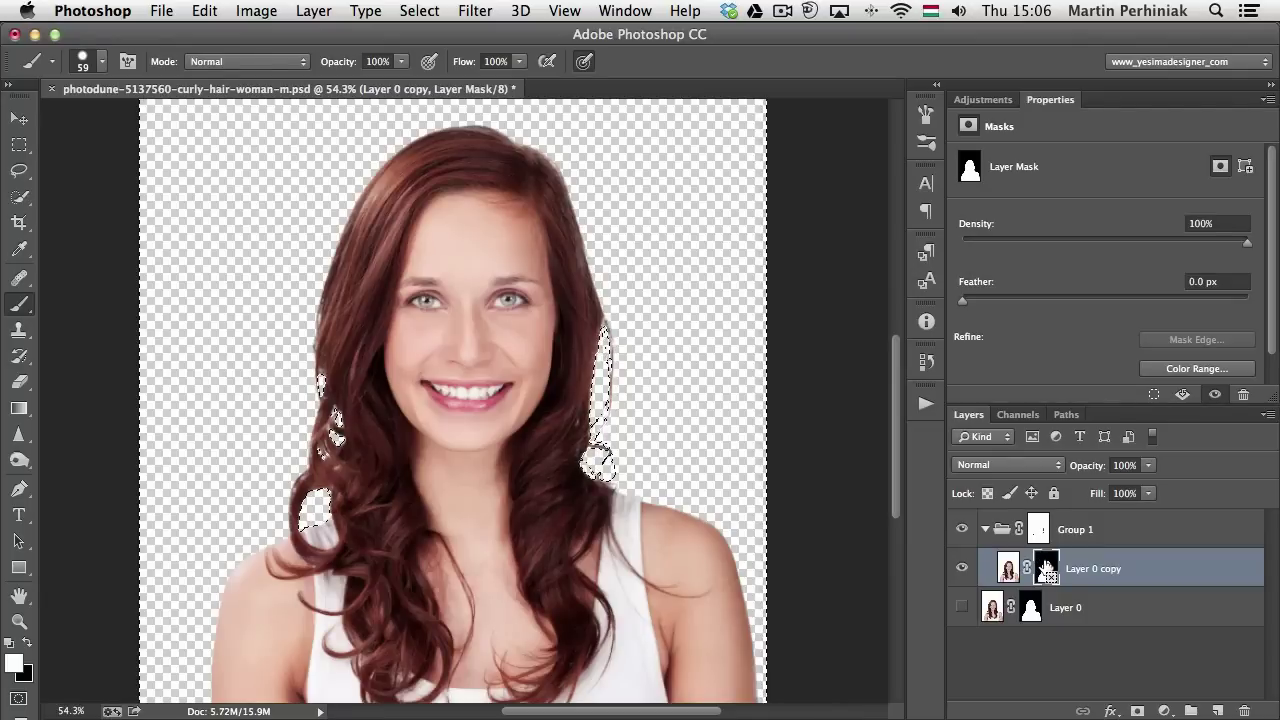
pyautogui.keyDown('super'); pyautogui.click(1047, 568); pyautogui.keyUp('super')
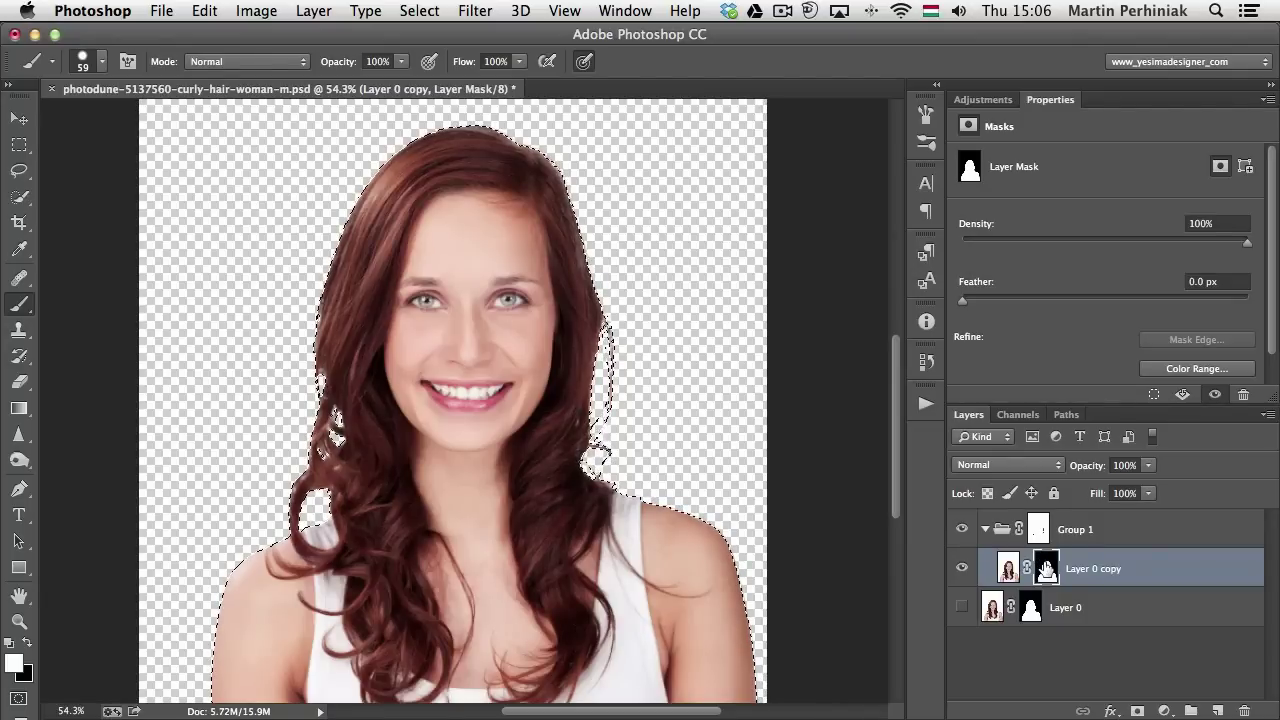
# Check the combined selection in Quick Mask mode and return to the standard selection view
pyautogui.press('q')
pyautogui.press('q')
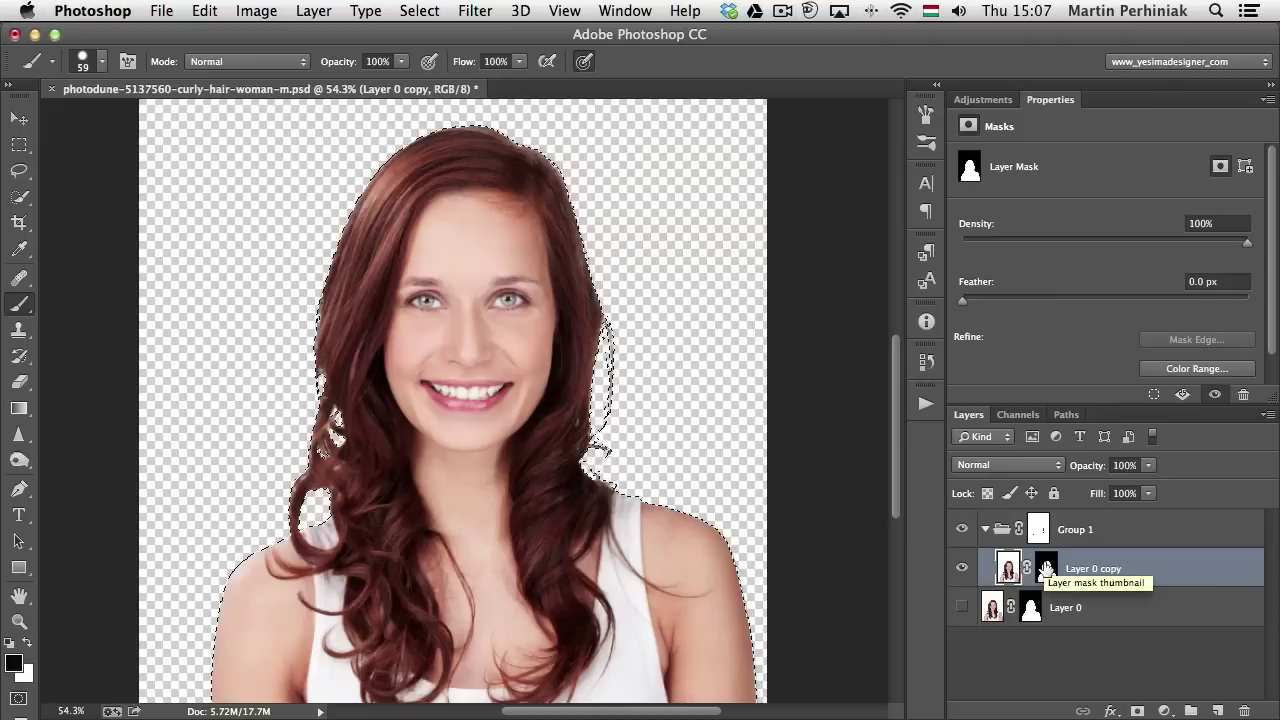
pyautogui.press('q')
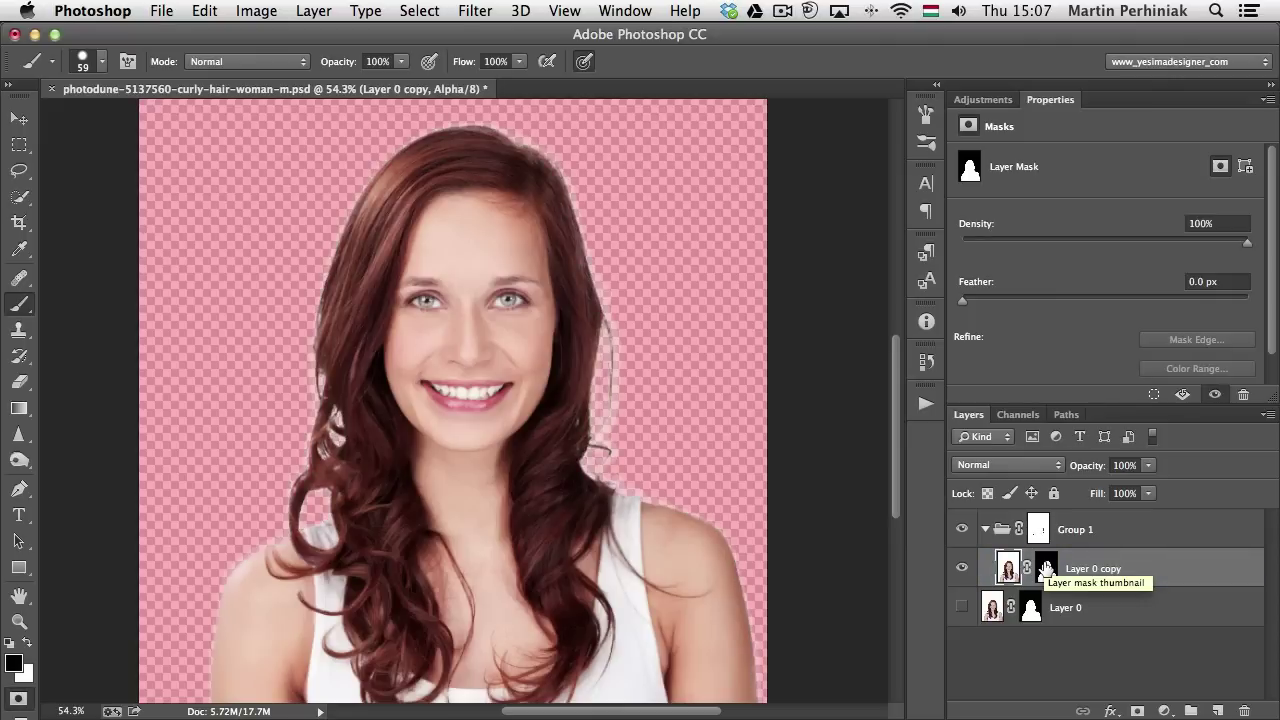
pyautogui.press('q')
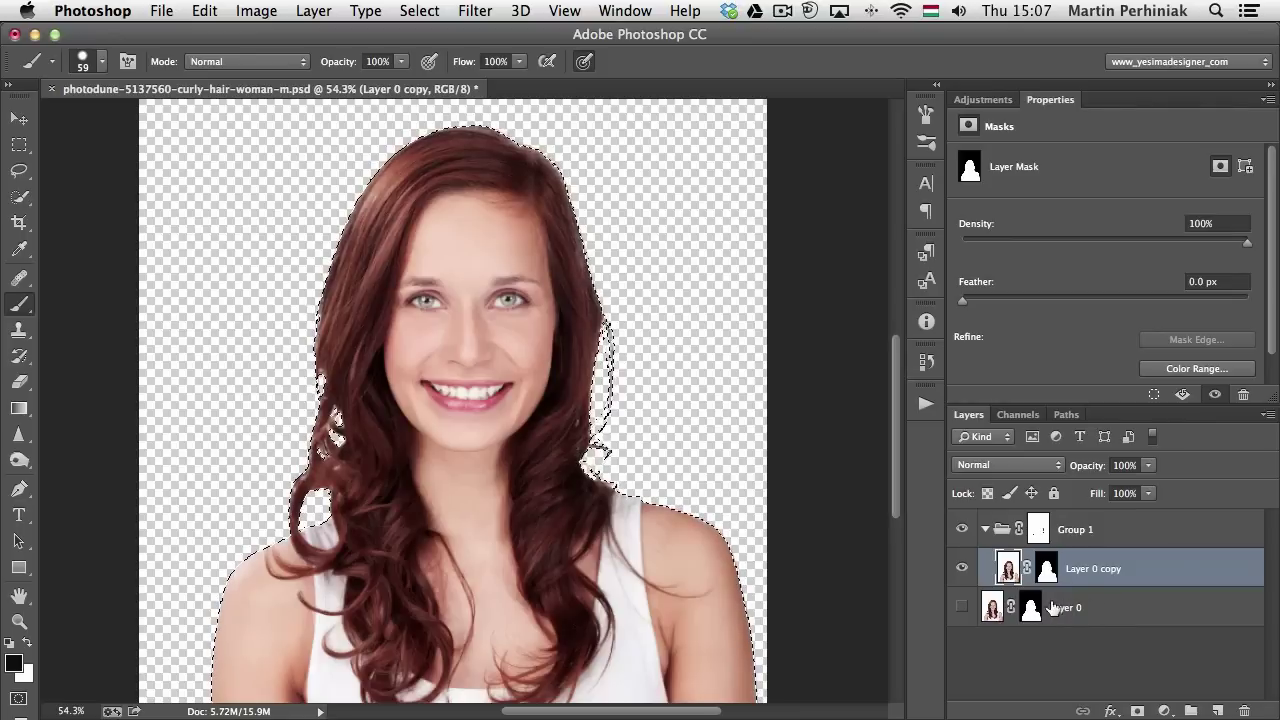
# Show Layer 0, replace its layer mask with one made from the current selection, and hide Group 1
pyautogui.rightClick(1030, 607)
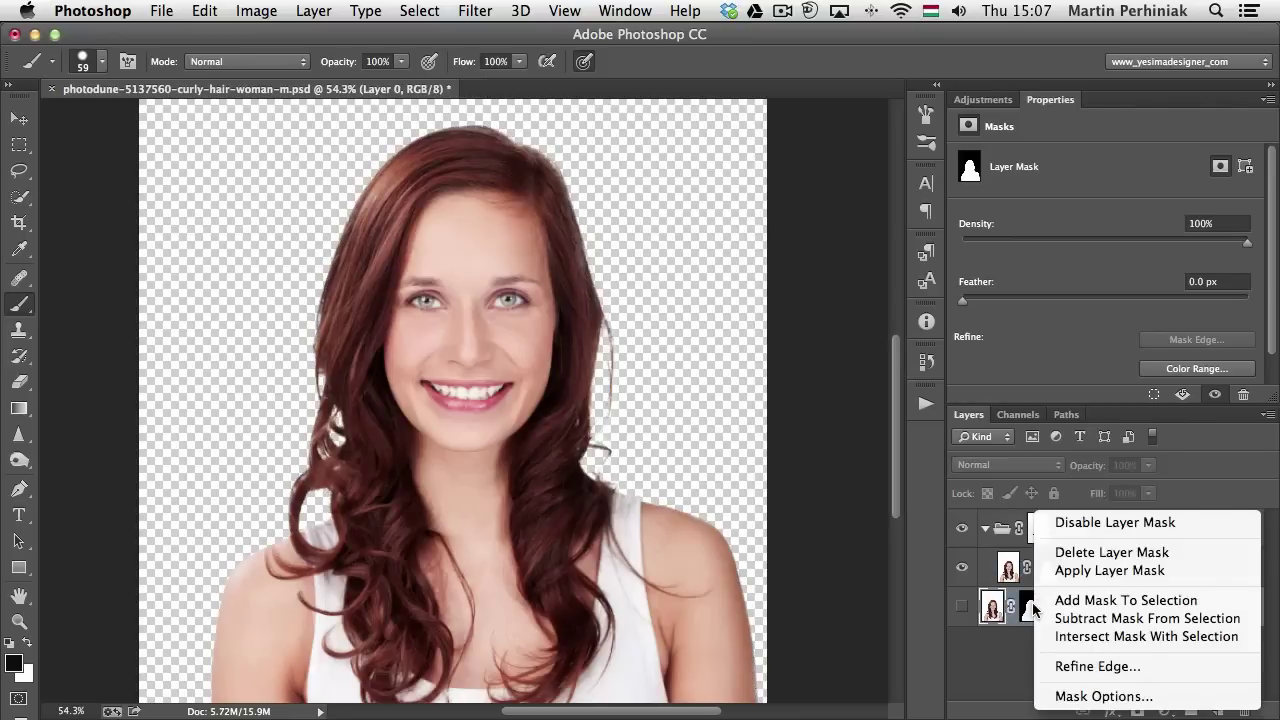
pyautogui.click(1083, 553)
pyautogui.click(961, 606)
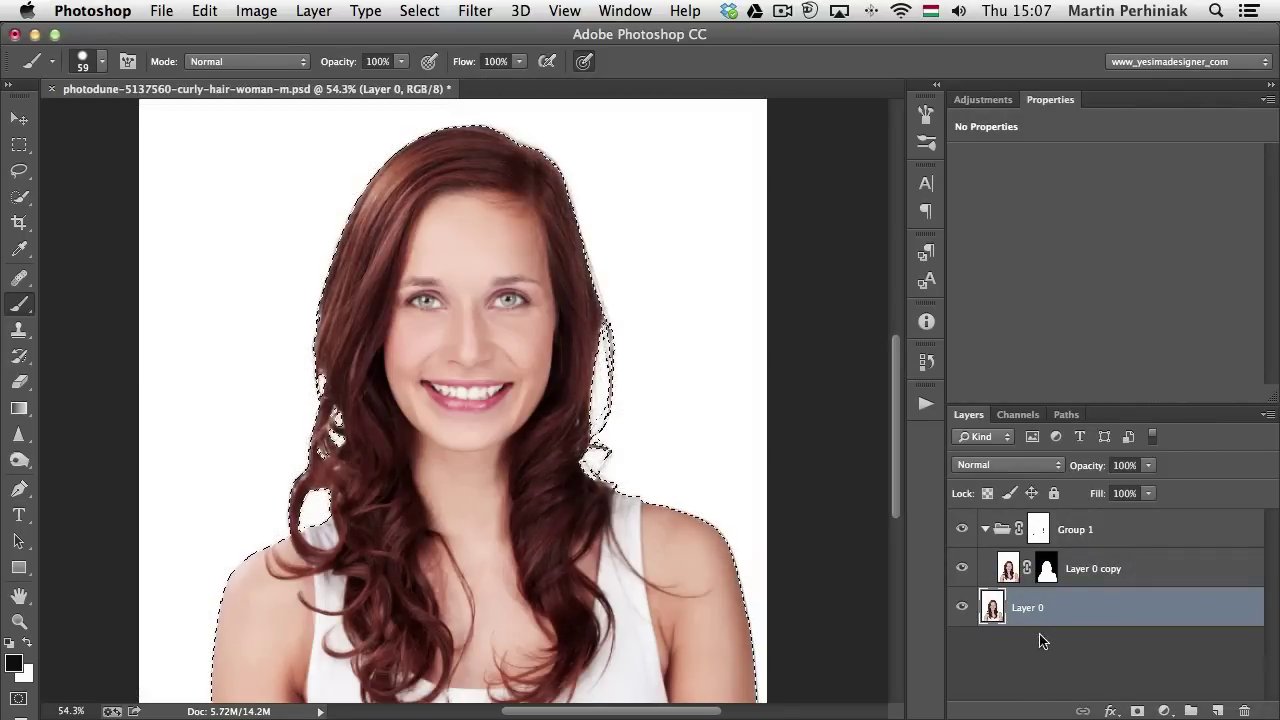
pyautogui.click(1137, 711)
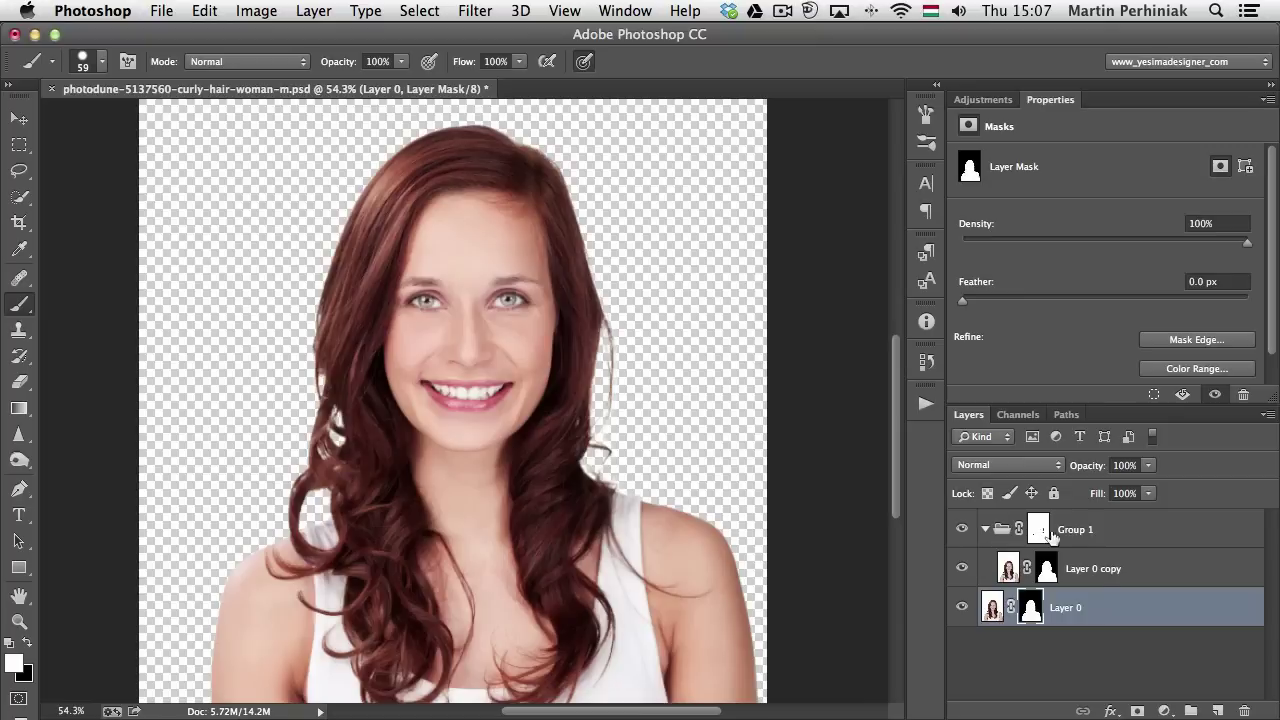
pyautogui.click(962, 530)
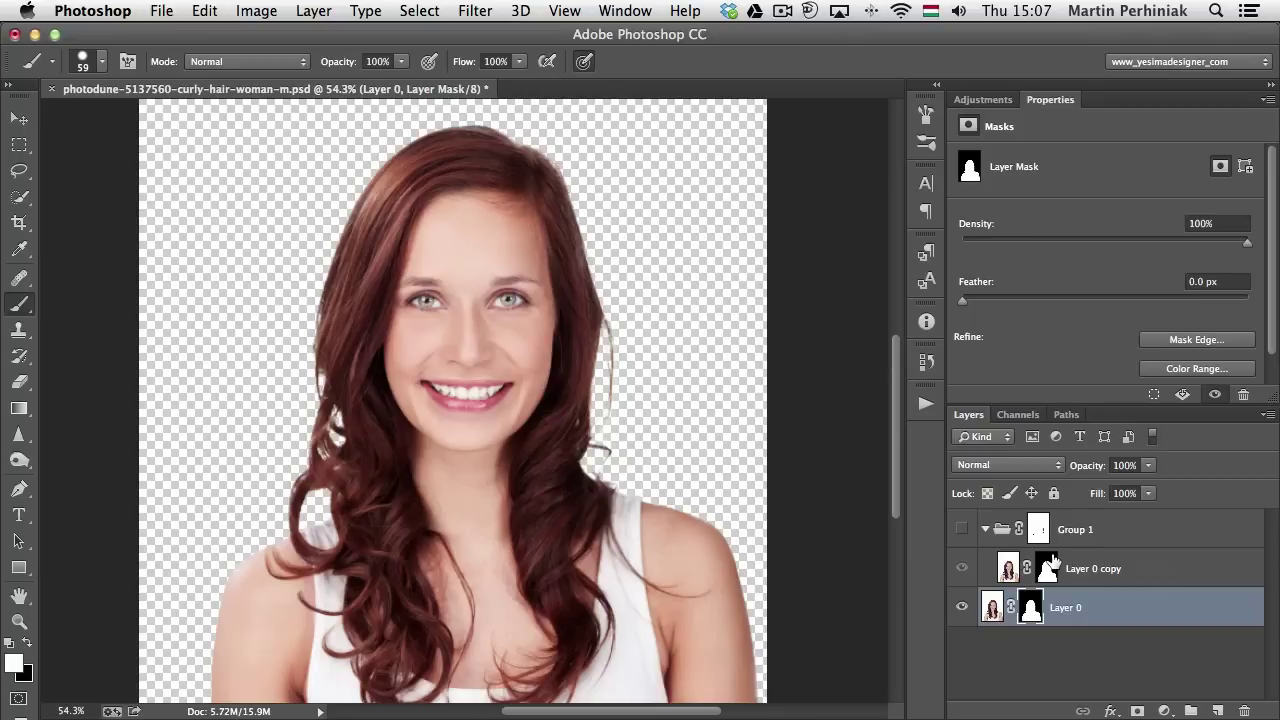
pyautogui.moveTo(1053, 559); pyautogui.dragTo(1054, 562)
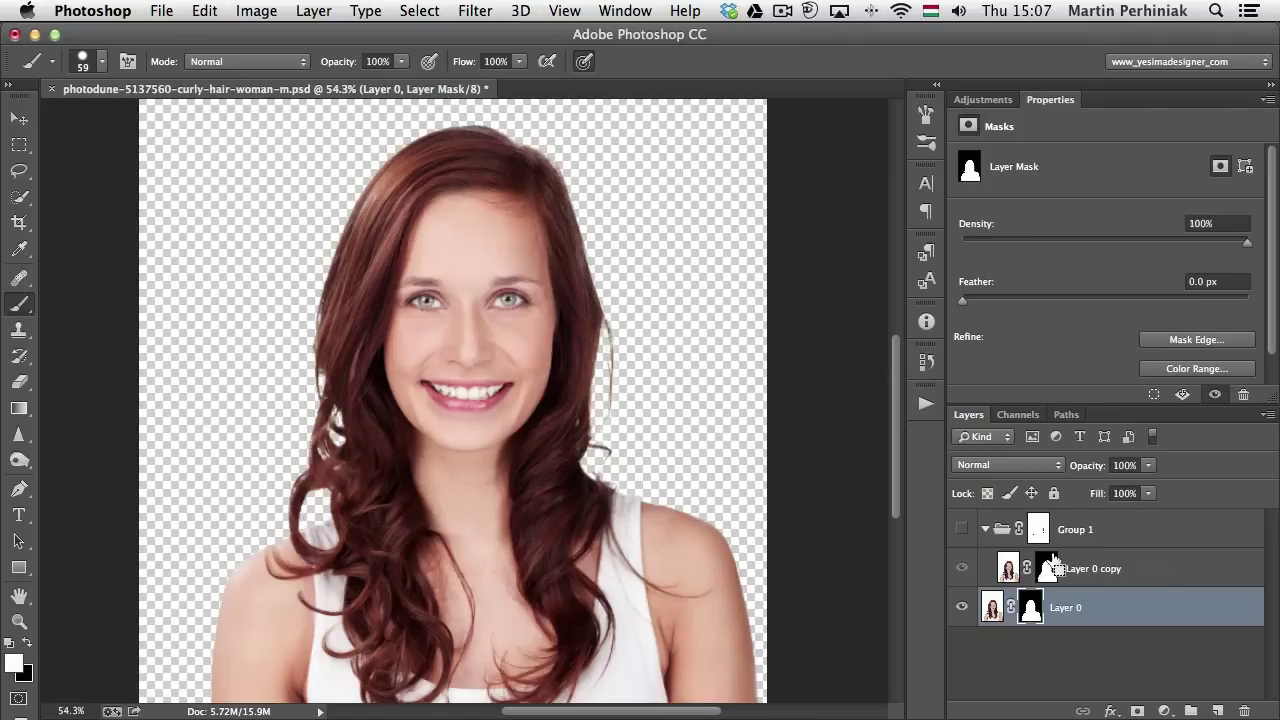